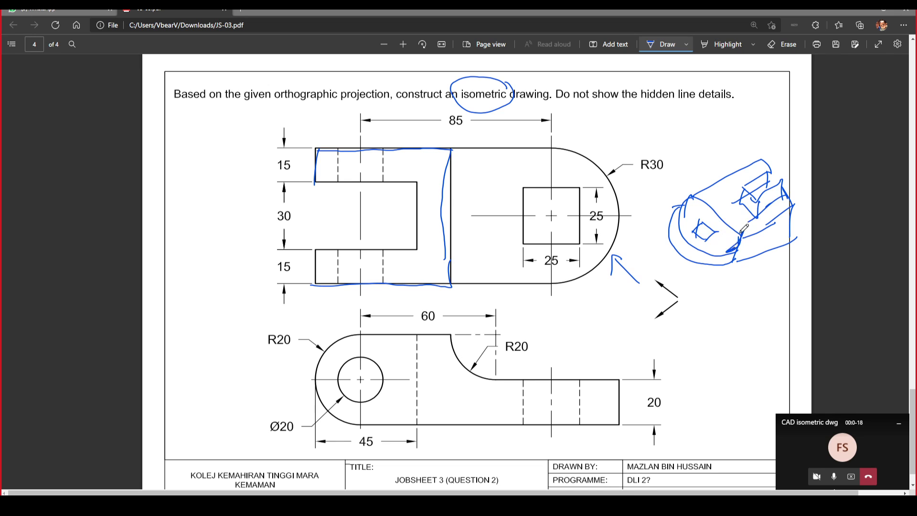
Step: Touch up the isometric sketch, circle the R20 fillet radius, and handwrite an underlined "Isocircle" note above it
drag(699, 192, 684, 216)
mouse_move(525, 335)
mouse_down()
mouse_move(516, 358)
mouse_move(536, 342)
mouse_up()
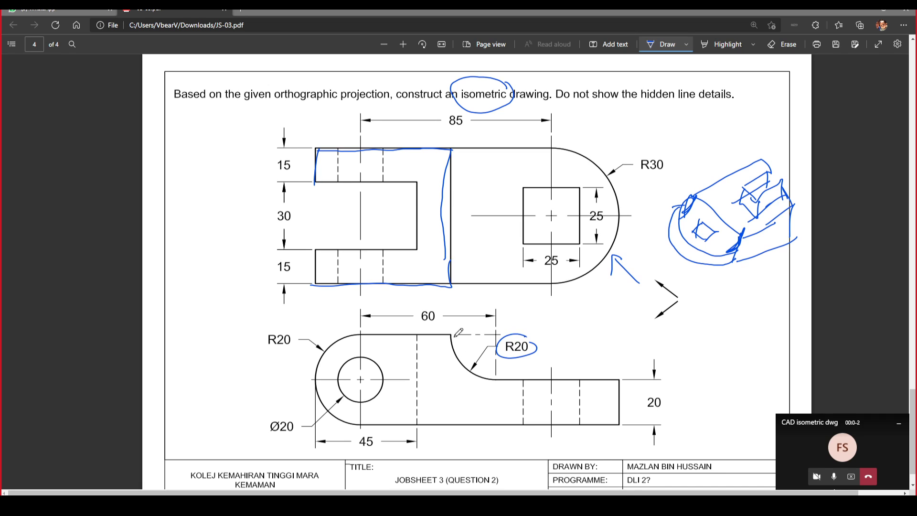
mouse_move(520, 308)
mouse_down()
mouse_move(518, 325)
mouse_move(573, 313)
mouse_up()
drag(521, 330, 576, 325)
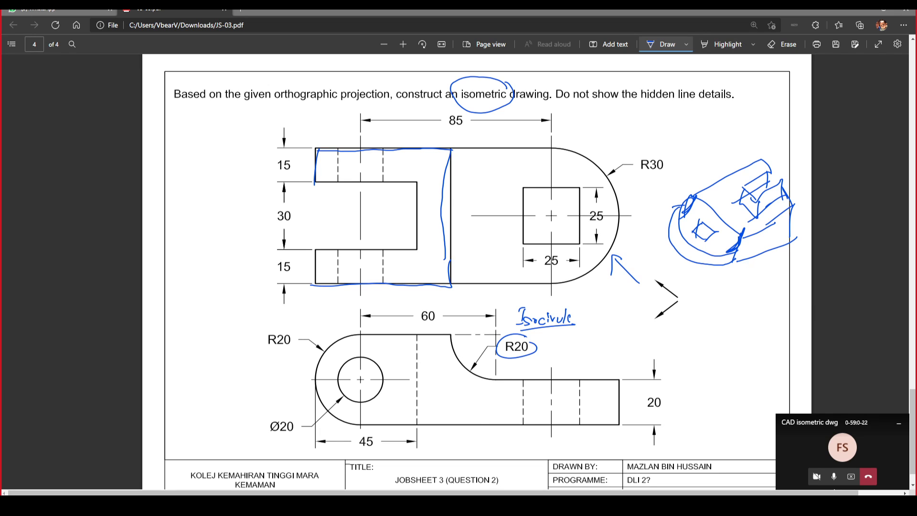
Step: Stop the current screen share in the Teams meeting and share the Autodesk AutoCAD 2018 window instead
mouse_move(592, 505)
click(632, 506)
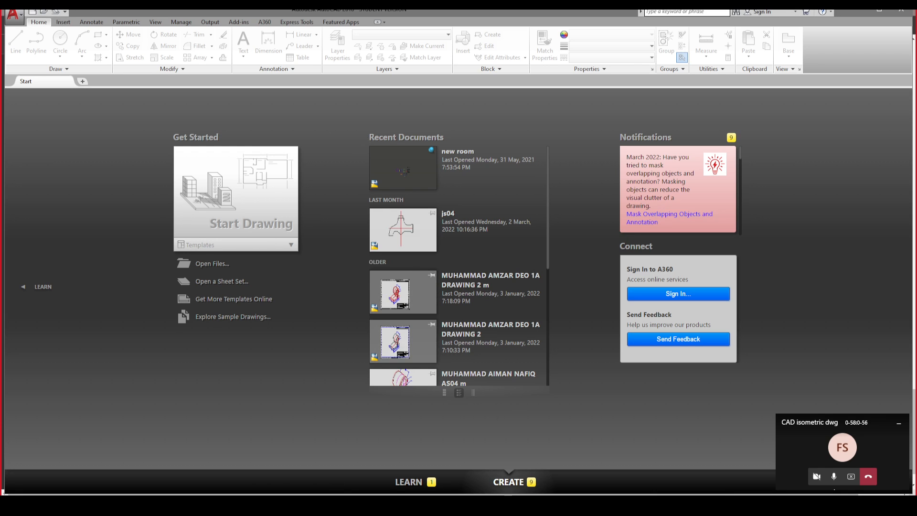
click(399, 506)
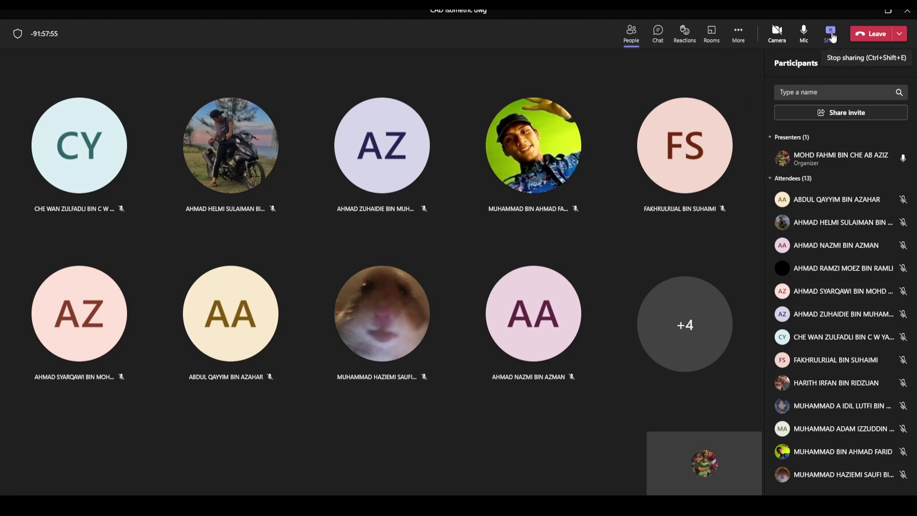
click(832, 36)
click(832, 34)
click(787, 239)
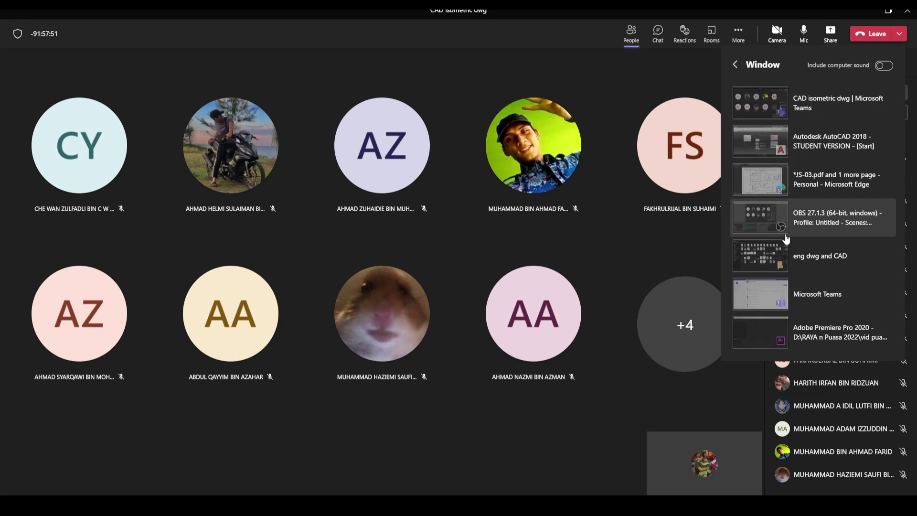
click(794, 145)
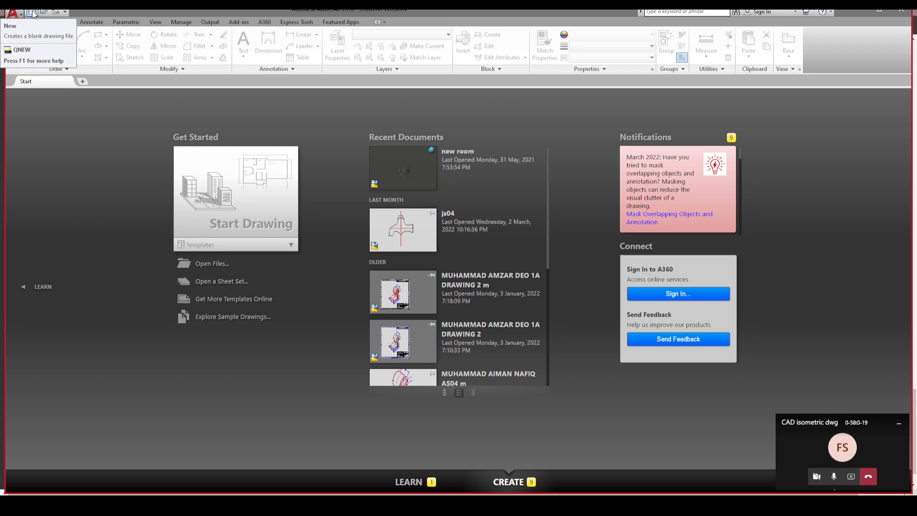
Step: Create a new drawing from the acad template
click(15, 15)
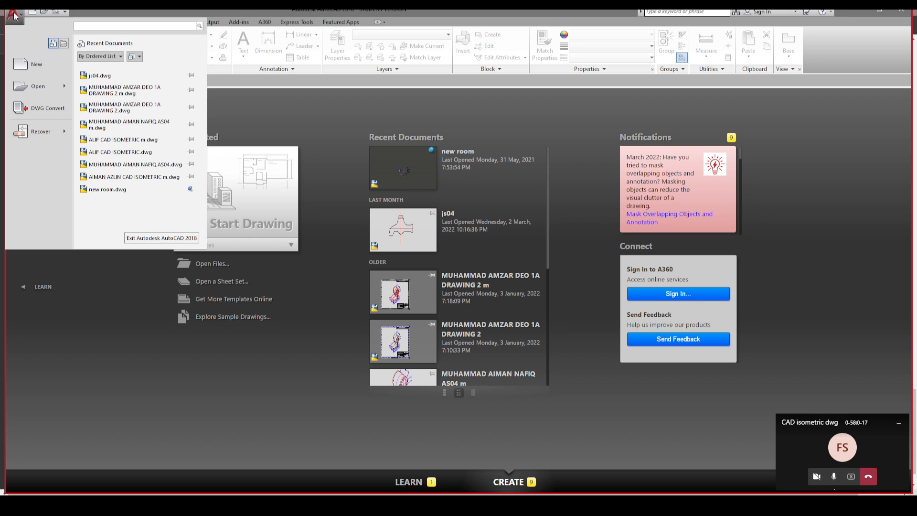
click(41, 65)
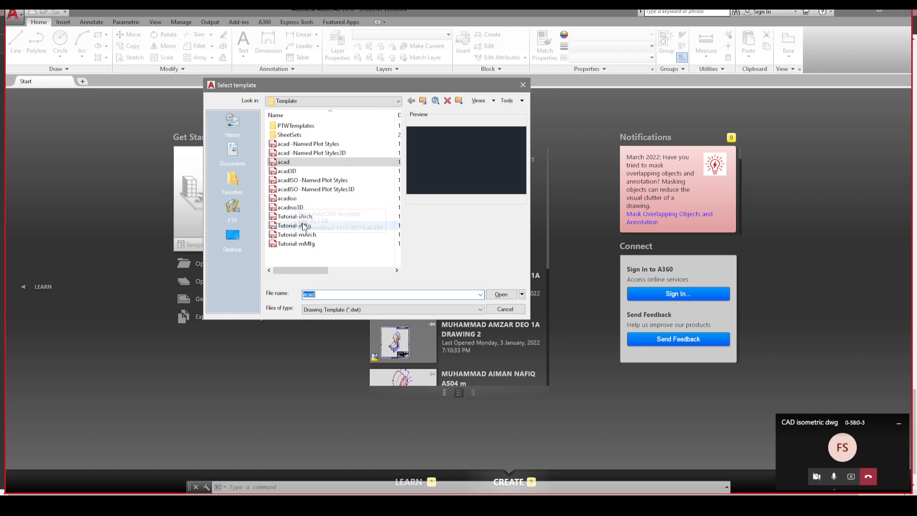
click(294, 203)
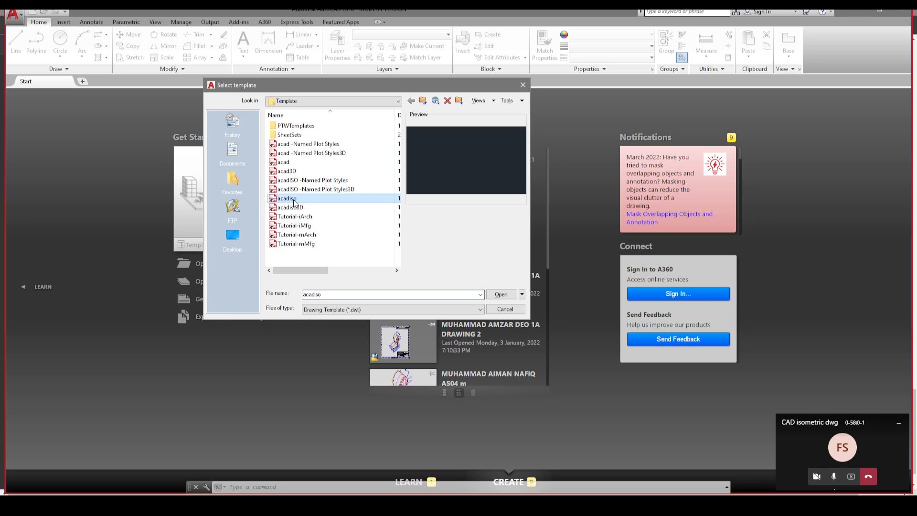
click(286, 164)
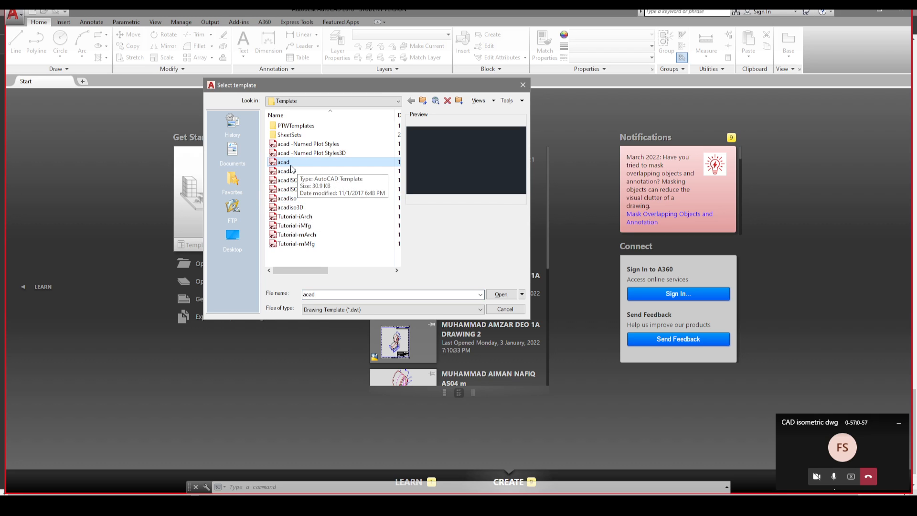
click(500, 296)
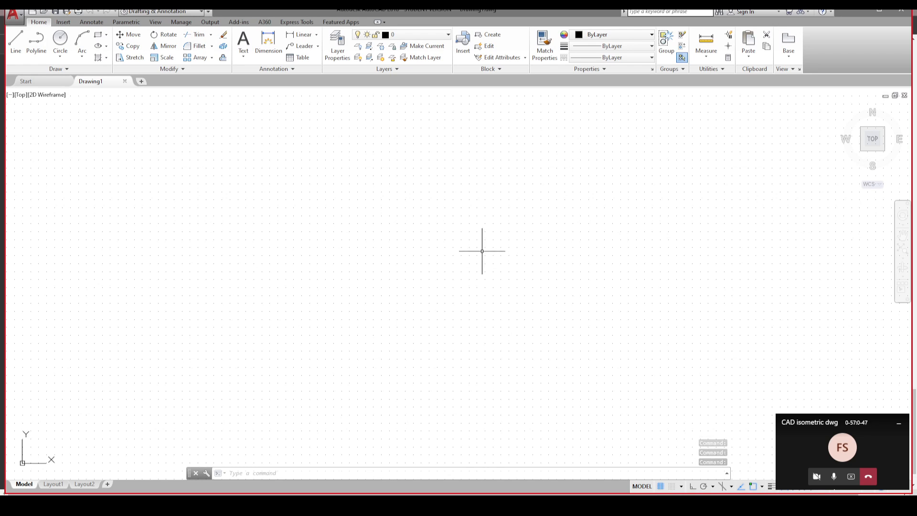
Step: Turn off the grid display and set the 2D model space uniform background color to Black
click(899, 424)
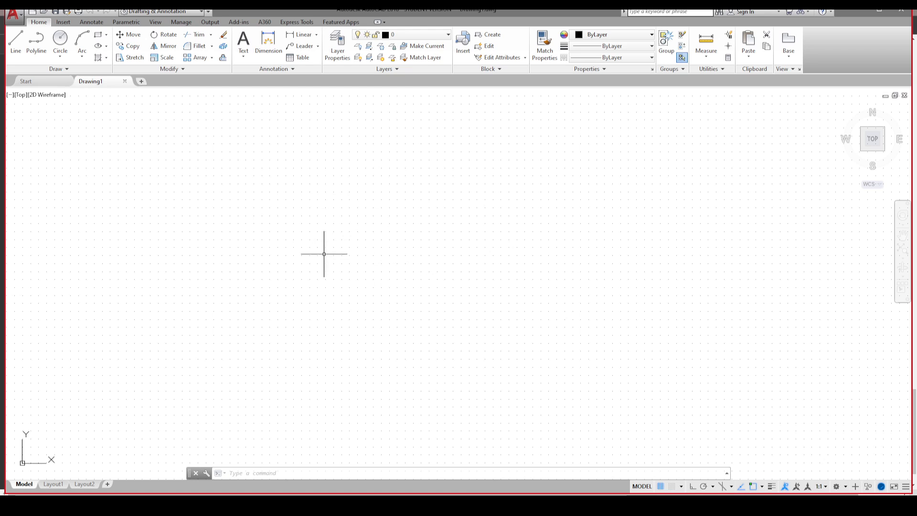
click(662, 486)
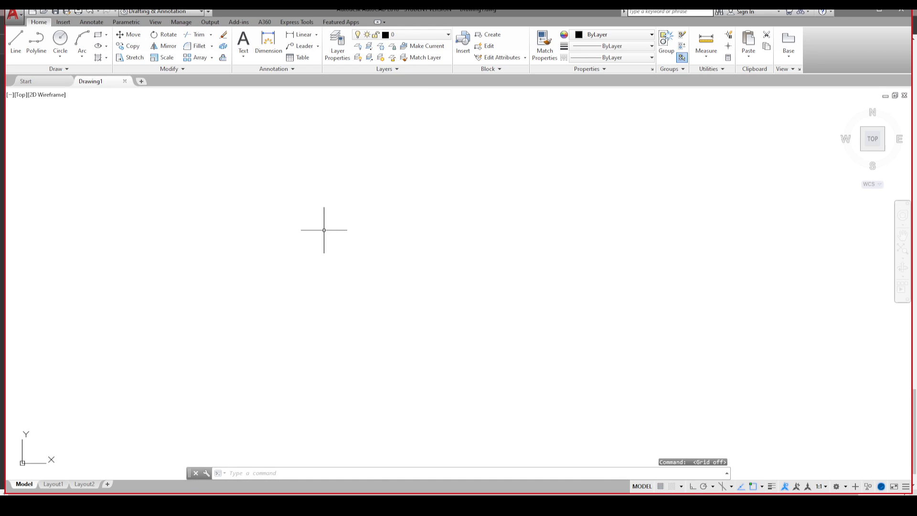
right_click(272, 198)
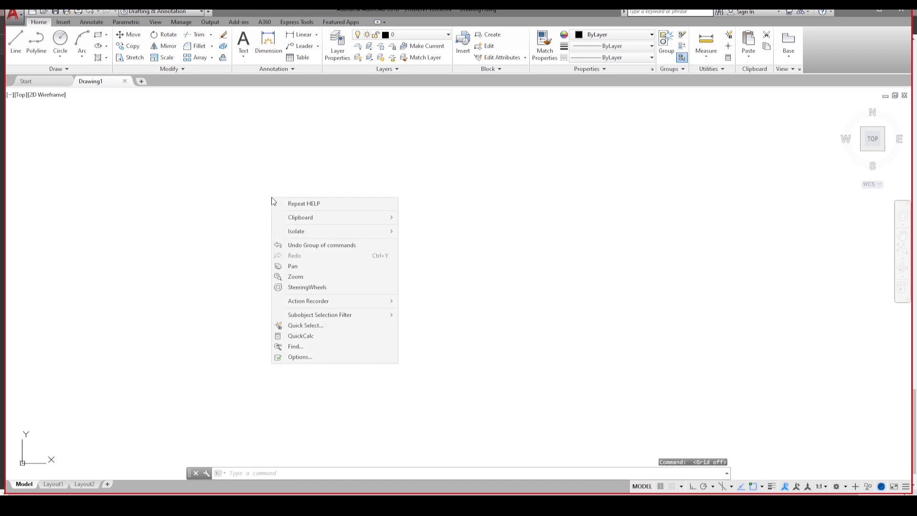
click(336, 357)
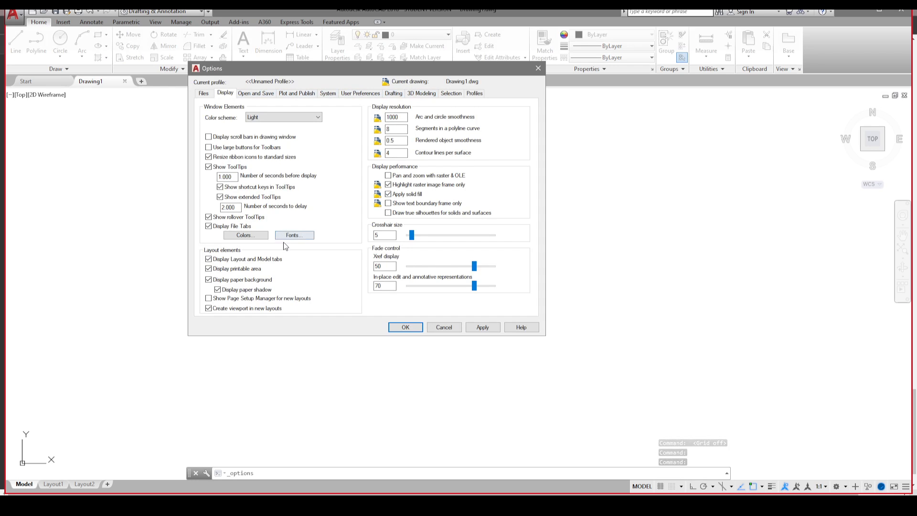
click(254, 235)
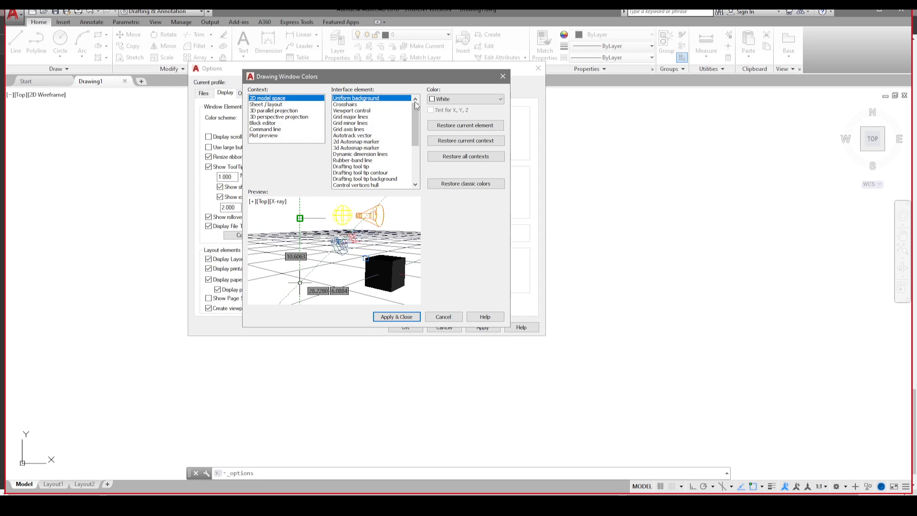
click(500, 99)
click(444, 169)
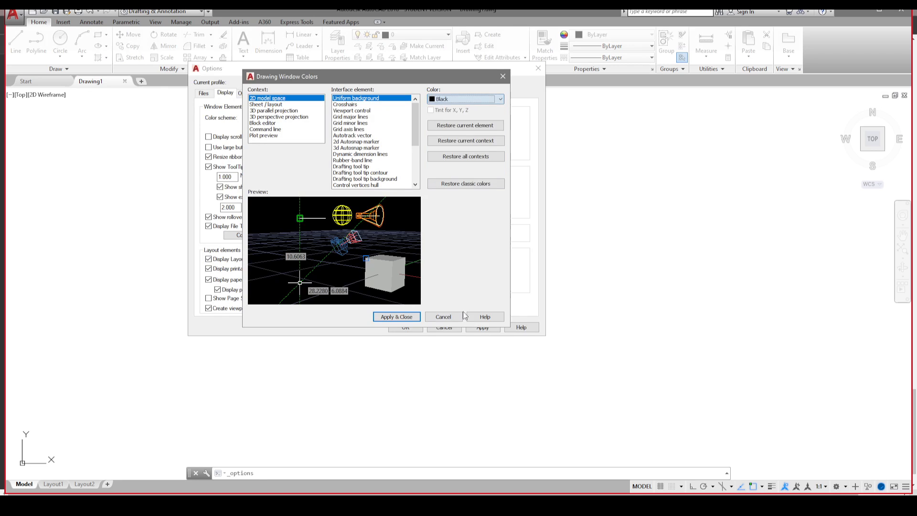
click(402, 318)
click(483, 328)
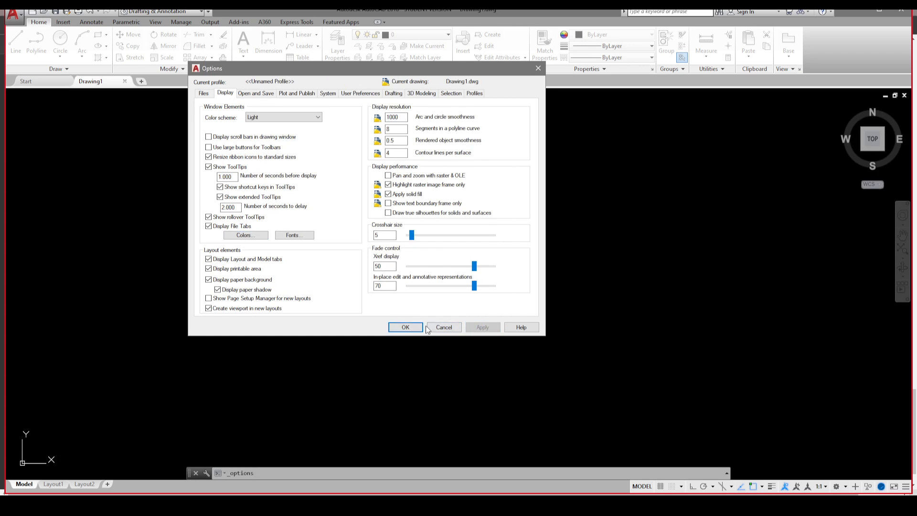
click(406, 327)
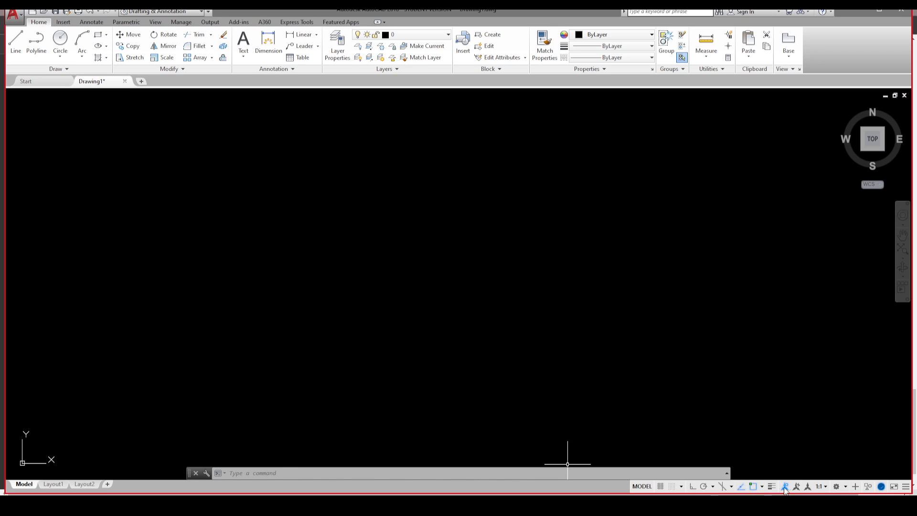
click(661, 485)
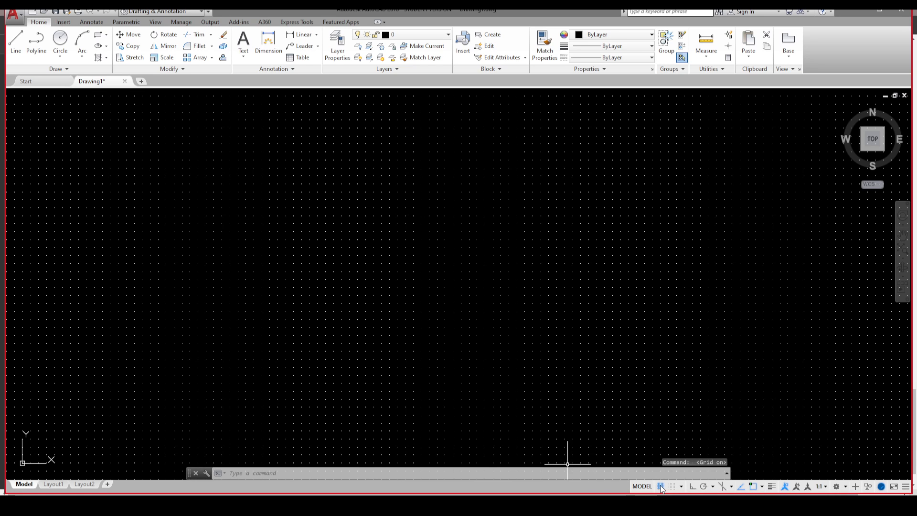
click(661, 486)
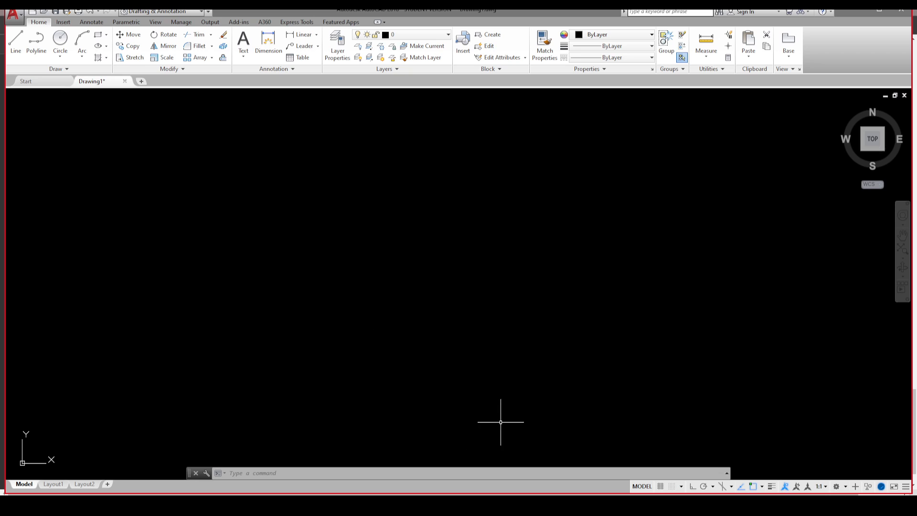
click(682, 485)
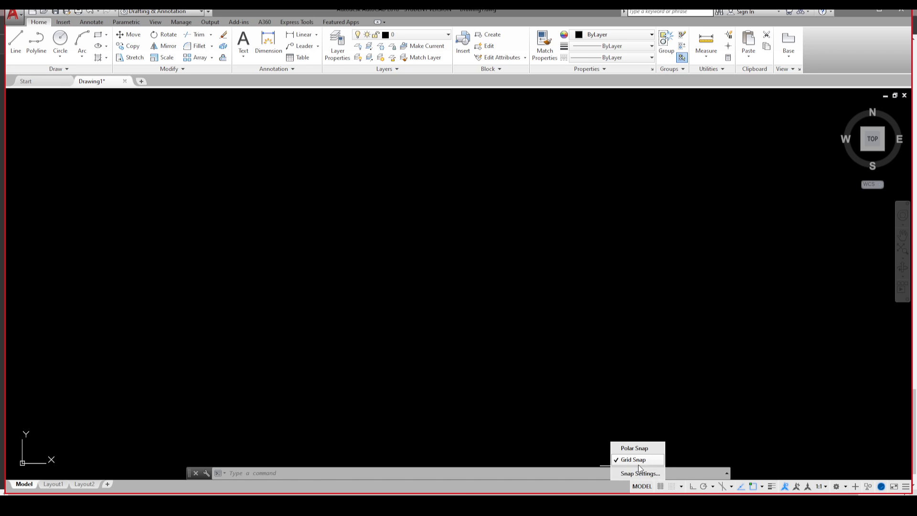
click(682, 418)
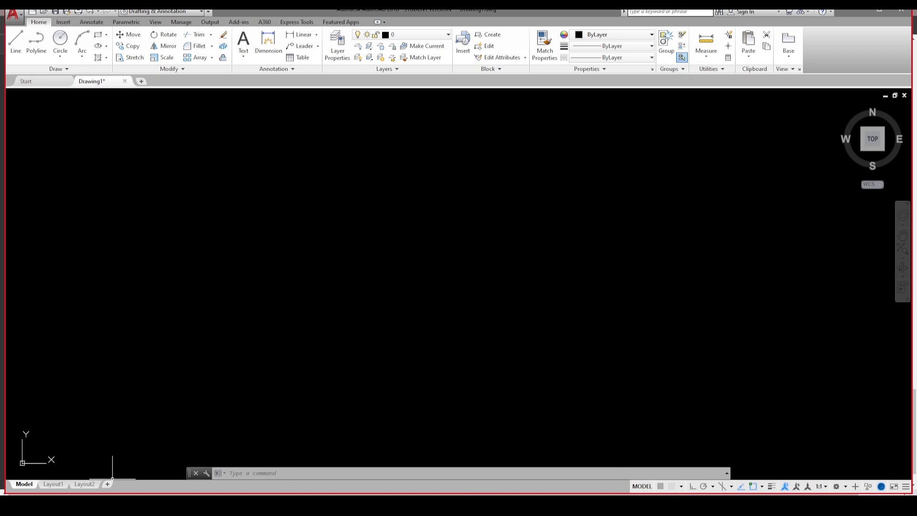
Step: Search Windows for "cur" and launch Cursor Highlighter 2.2
key(super)
text(cur)
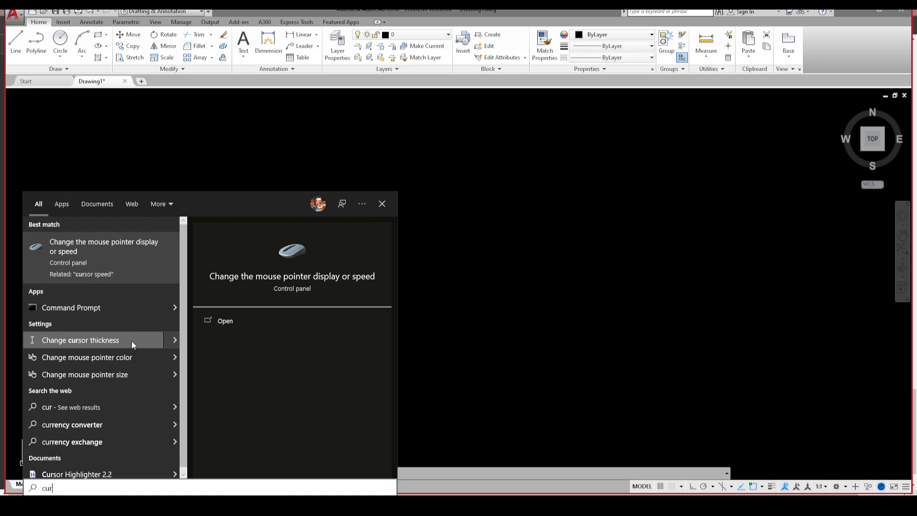
click(101, 474)
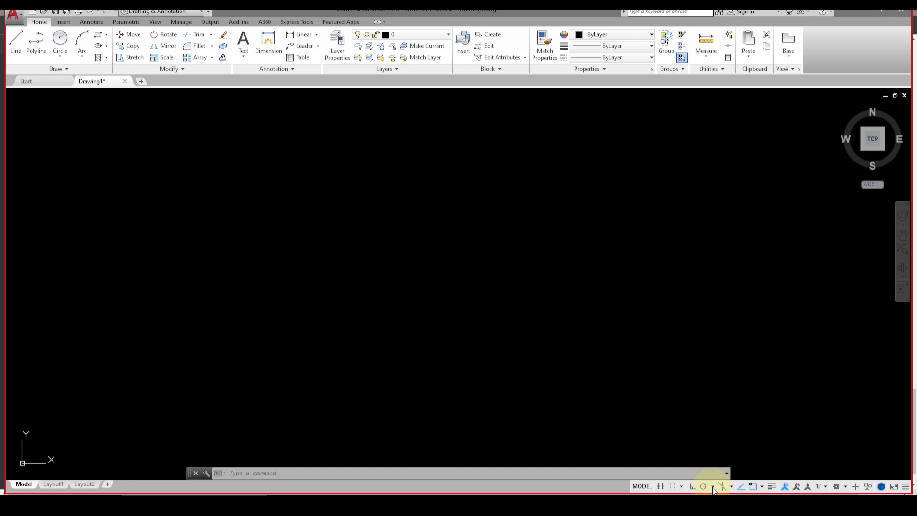
Step: Set the grid snap type to Isometric snap in the drafting settings and turn on Ortho mode
click(681, 487)
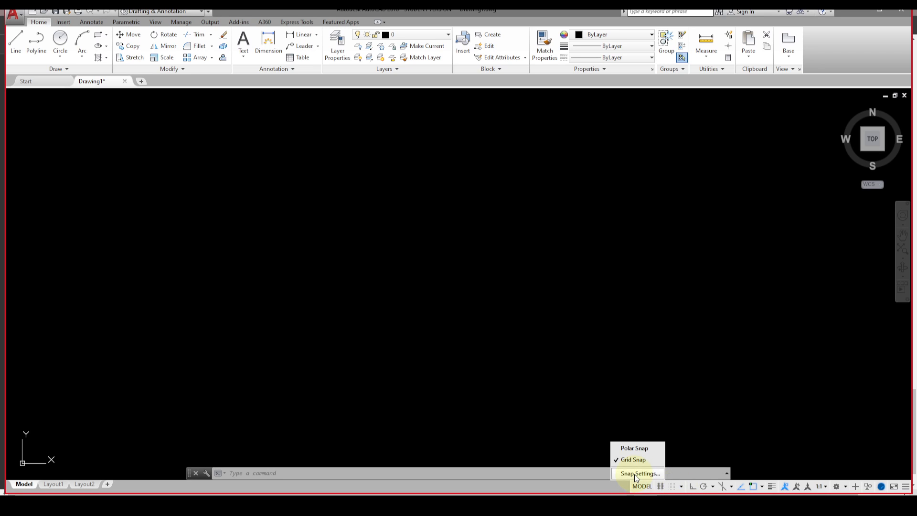
click(637, 474)
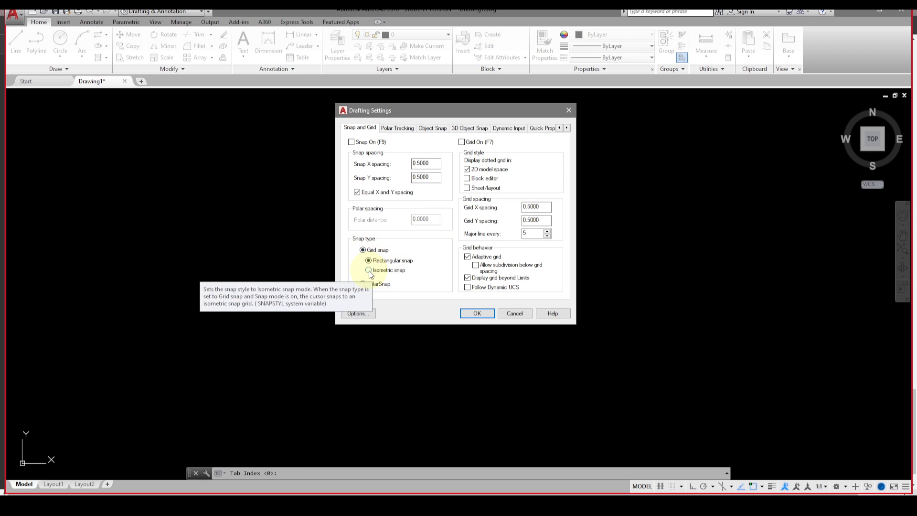
click(476, 313)
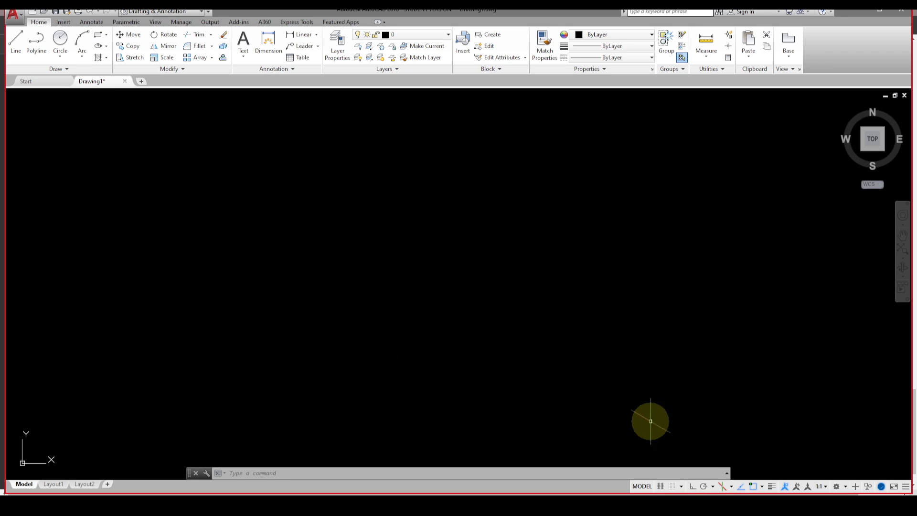
click(742, 487)
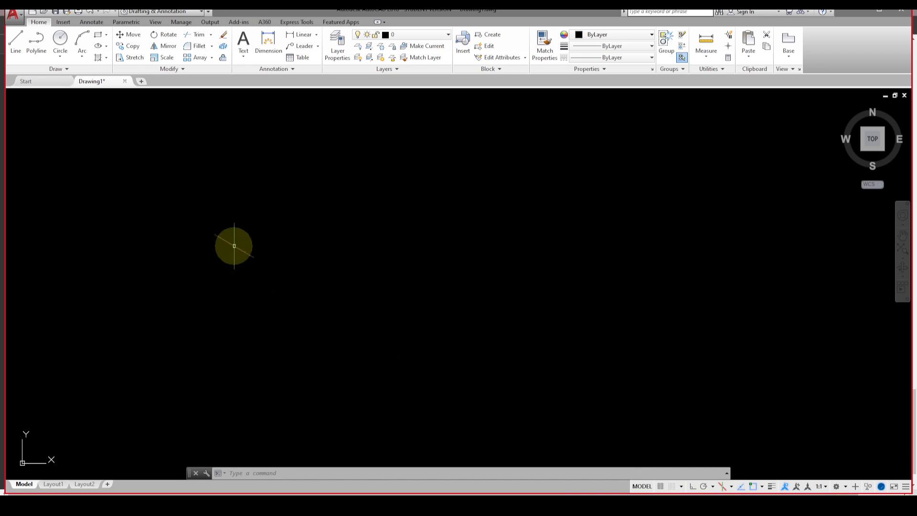
click(693, 487)
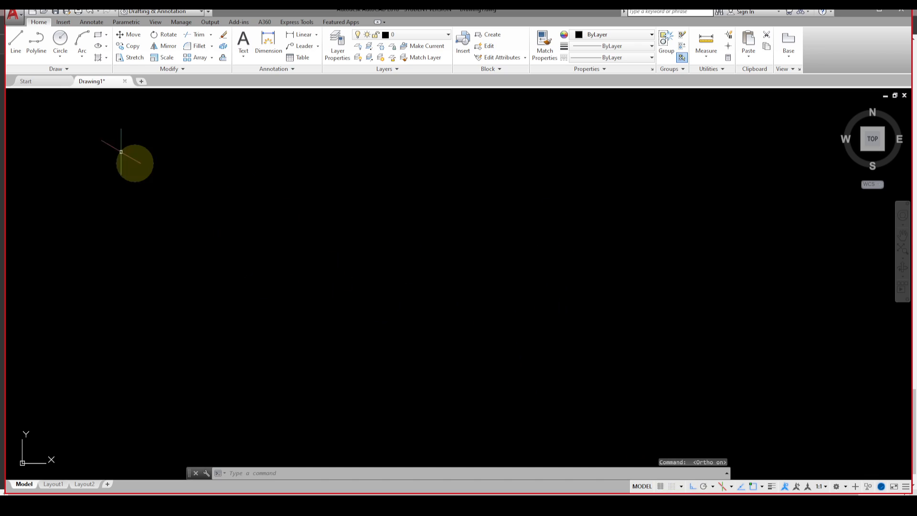
Step: Switch to the top isoplane and draw a single line about 11.35 units long at 150°, starting near the middle of the drawing's left half
click(16, 42)
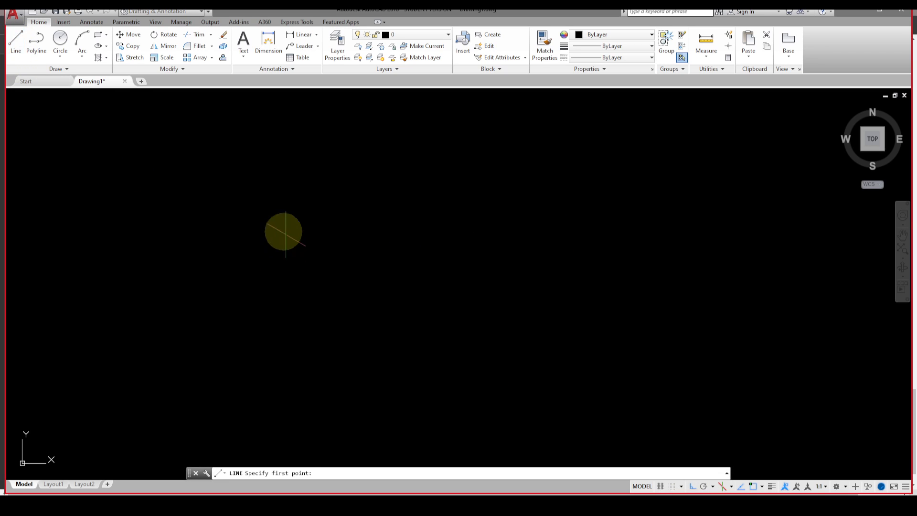
click(263, 221)
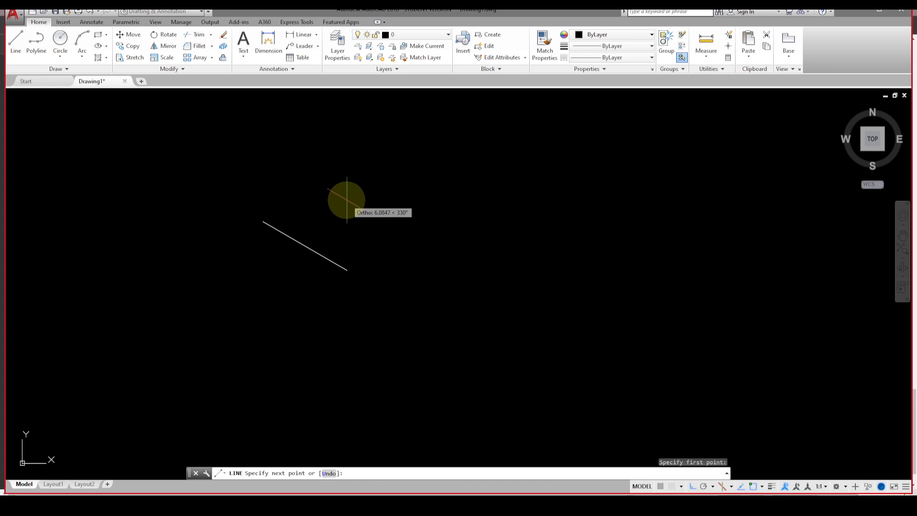
key(F5)
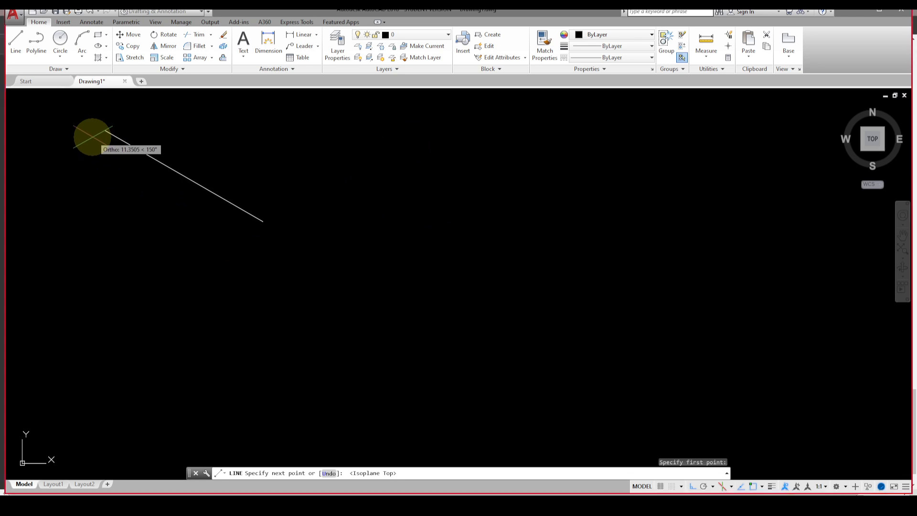
click(92, 137)
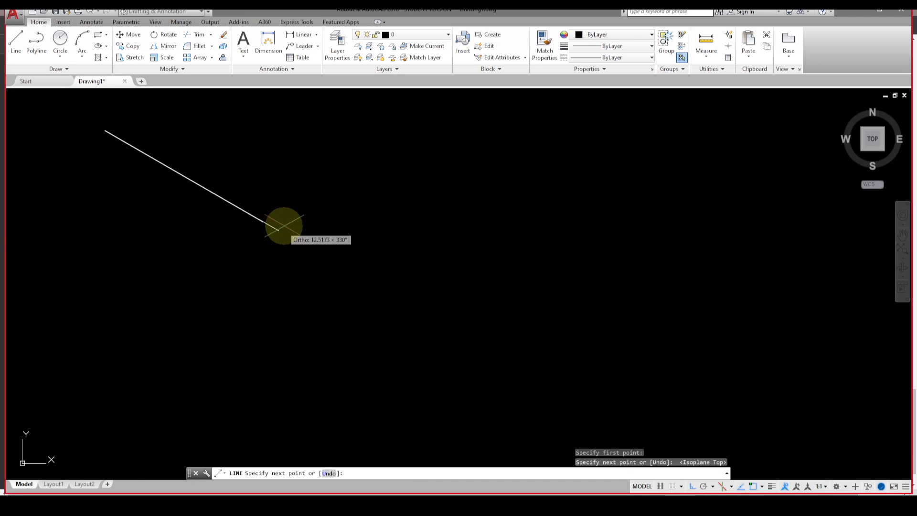
key(Escape)
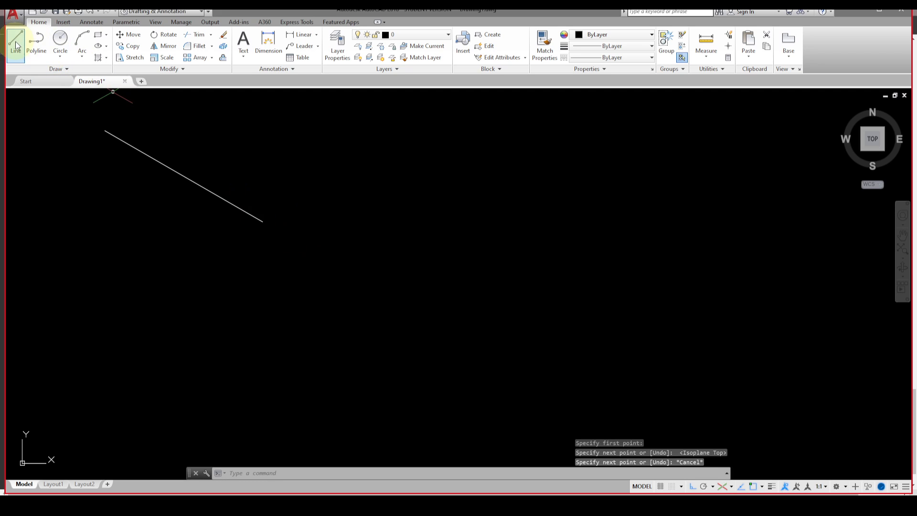
Step: Draw a line from the lower end of the existing line, rising to the right along the isometric axis of the top isoplane
text(l)
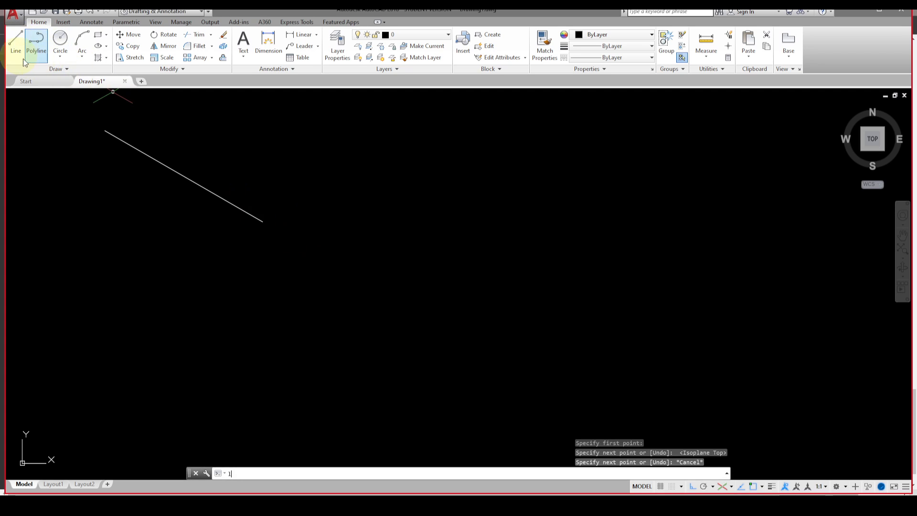
key(Return)
click(263, 222)
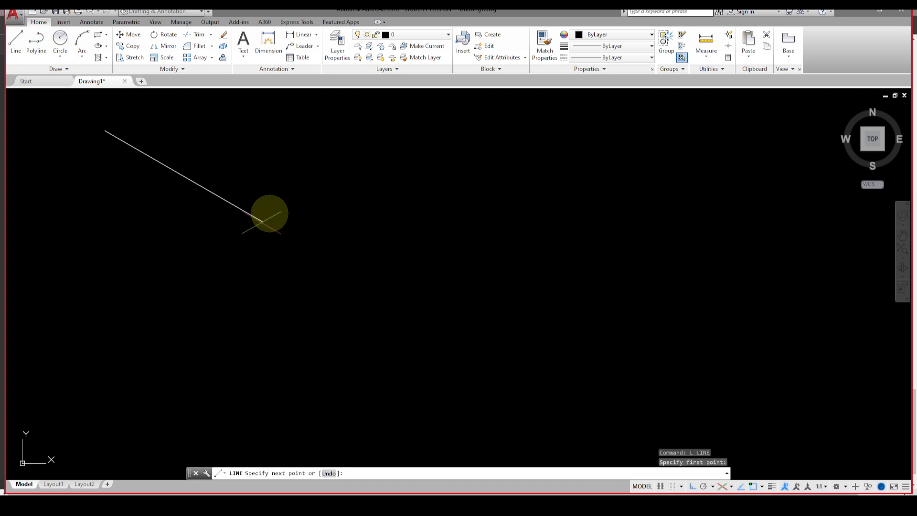
click(437, 121)
key(Escape)
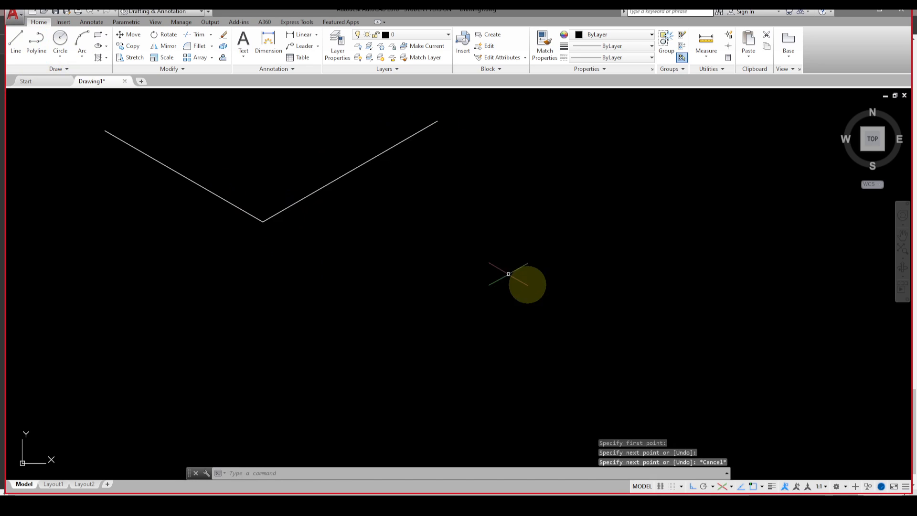
mouse_move(264, 230)
middle_down()
mouse_move(358, 262)
mouse_move(423, 324)
middle_up()
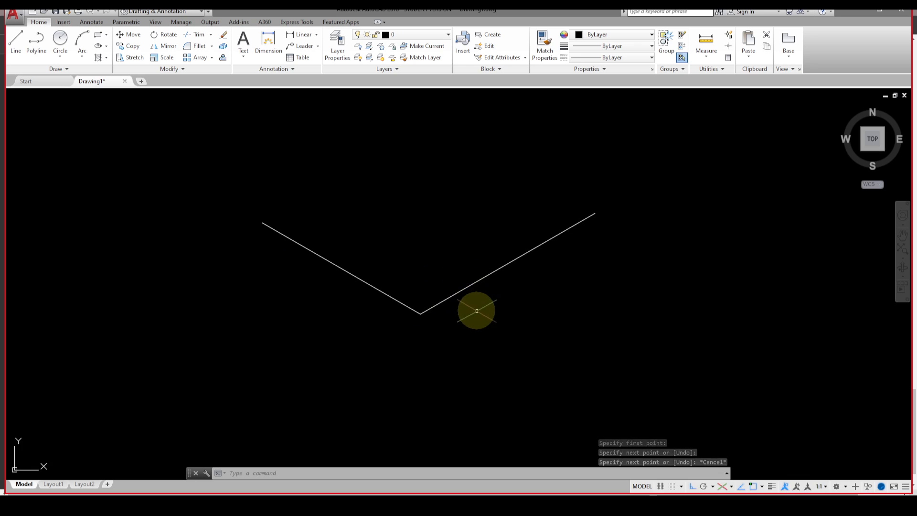
click(15, 41)
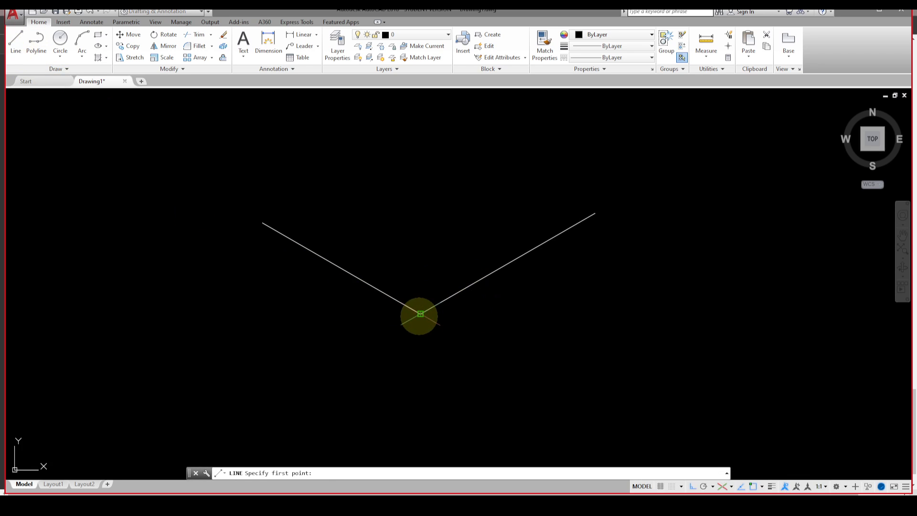
click(421, 314)
key(Escape)
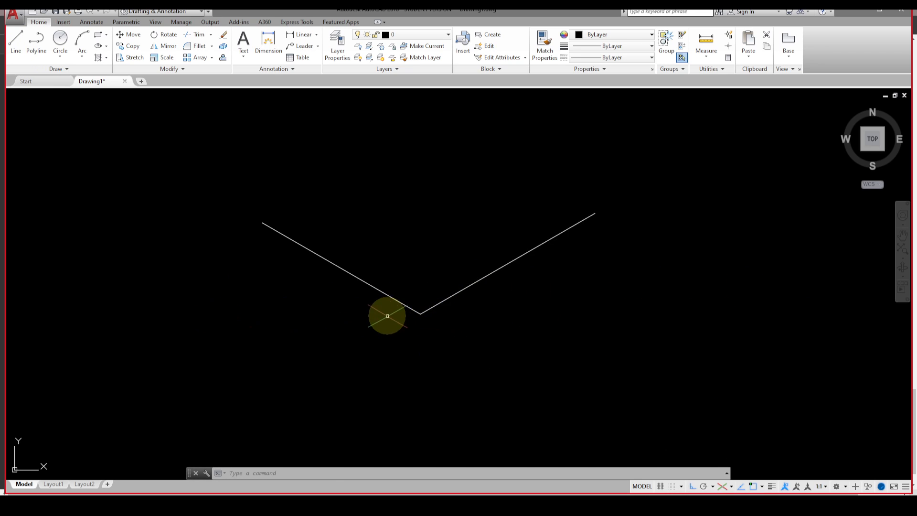
click(16, 40)
click(420, 314)
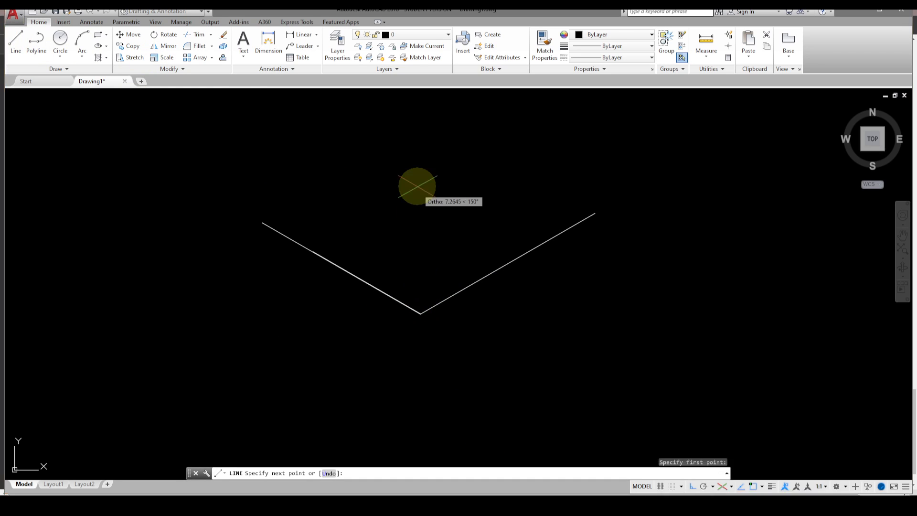
key(Escape)
Step: Switch to the right isoplane and draw a vertical line about 10 units upward from the corner where the two lines meet
key(Return)
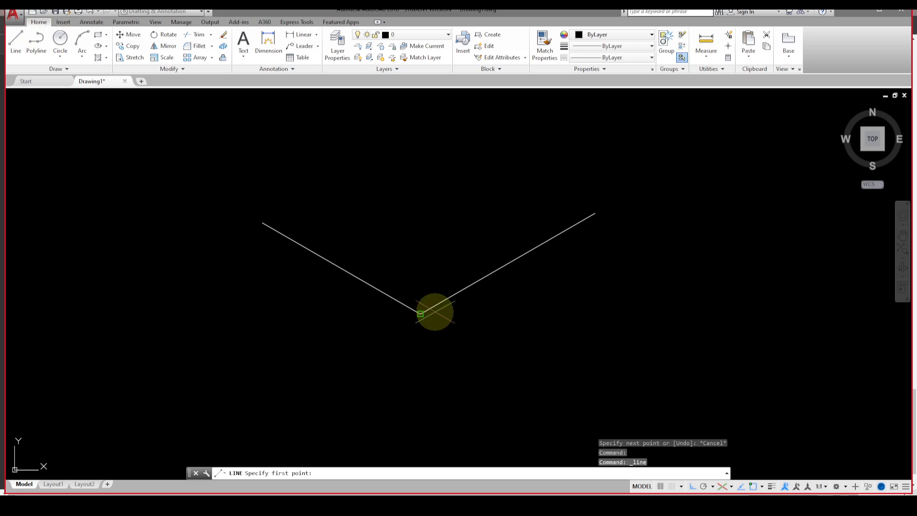
click(421, 314)
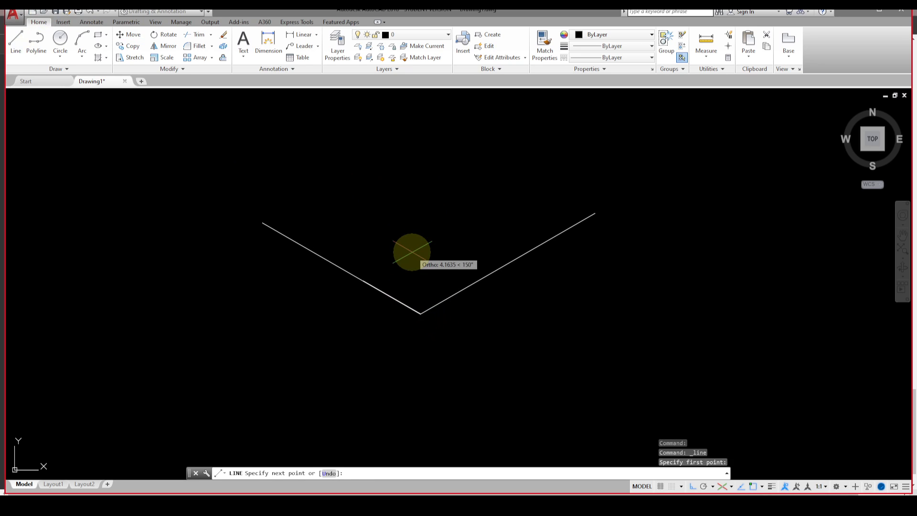
key(F5)
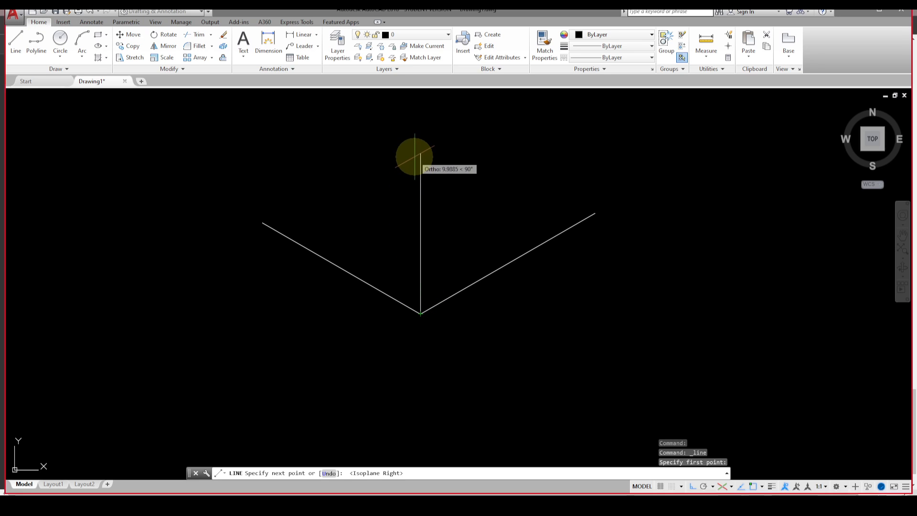
click(415, 153)
key(Escape)
middle_drag(455, 224, 464, 312)
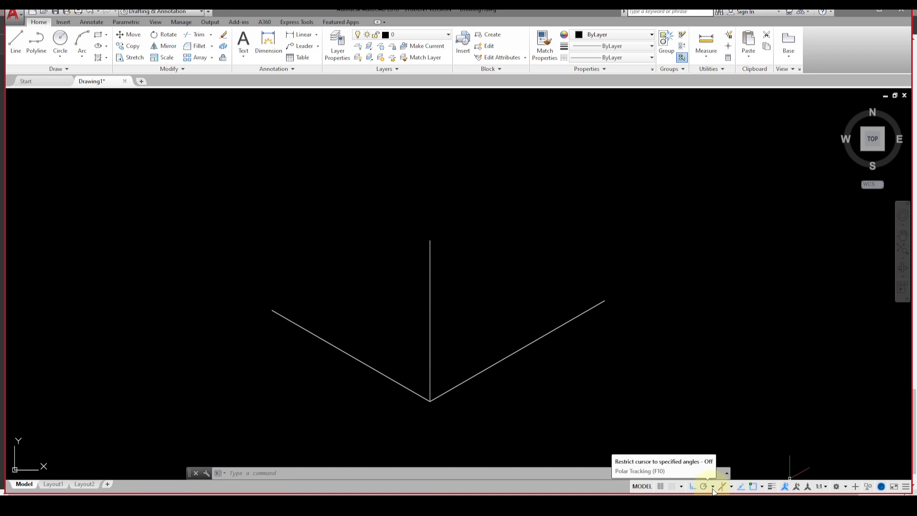
Step: Turn off the Quadrant object snap
click(763, 487)
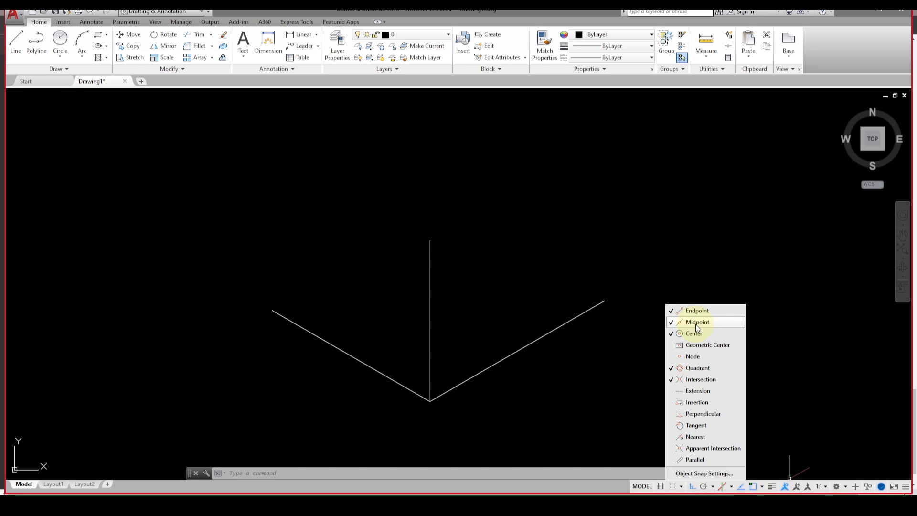
click(670, 368)
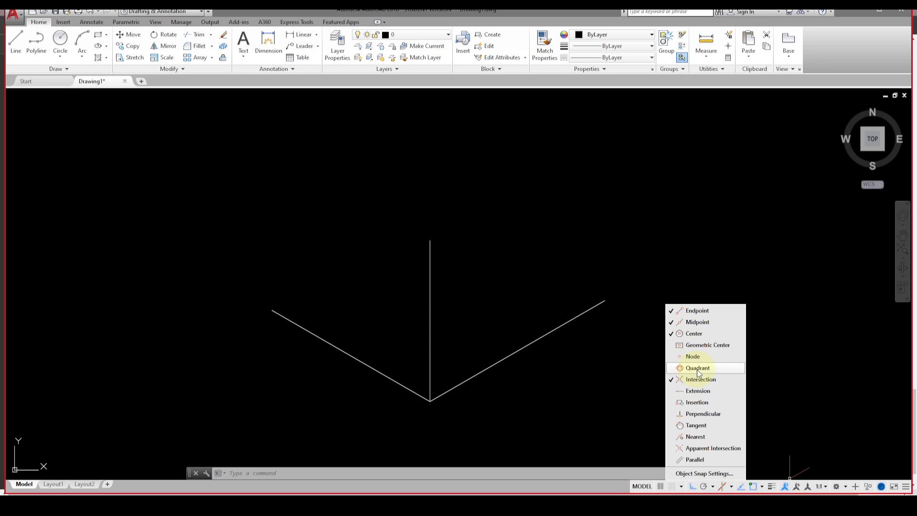
click(619, 271)
click(672, 324)
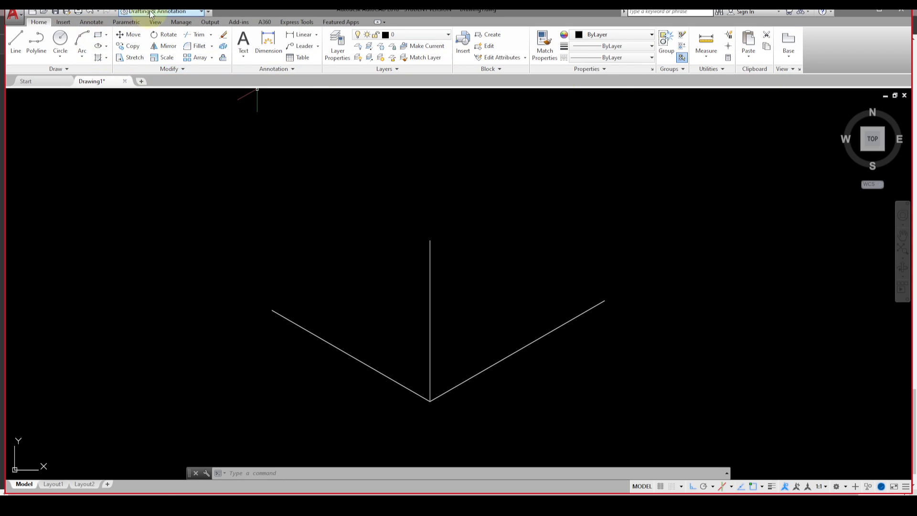
Step: Choose the Drafting & Annotation workspace and check the additional Draw tools
click(182, 12)
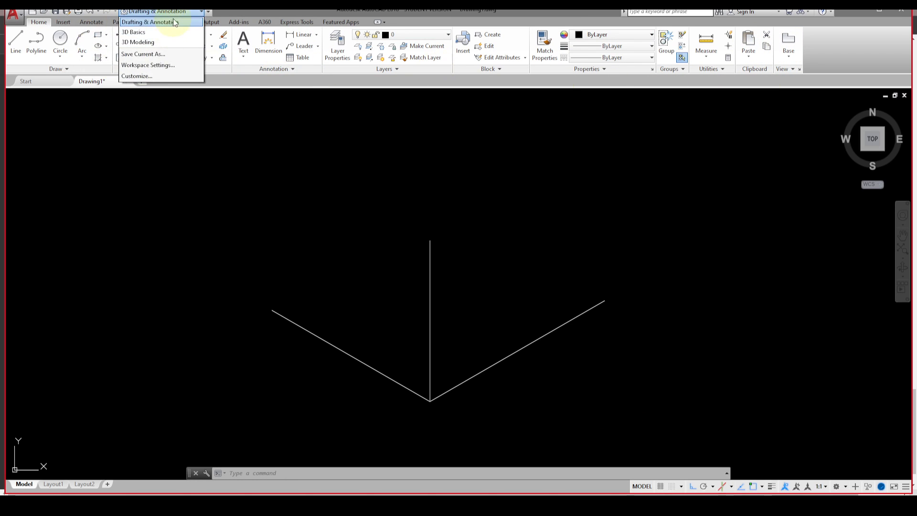
click(173, 22)
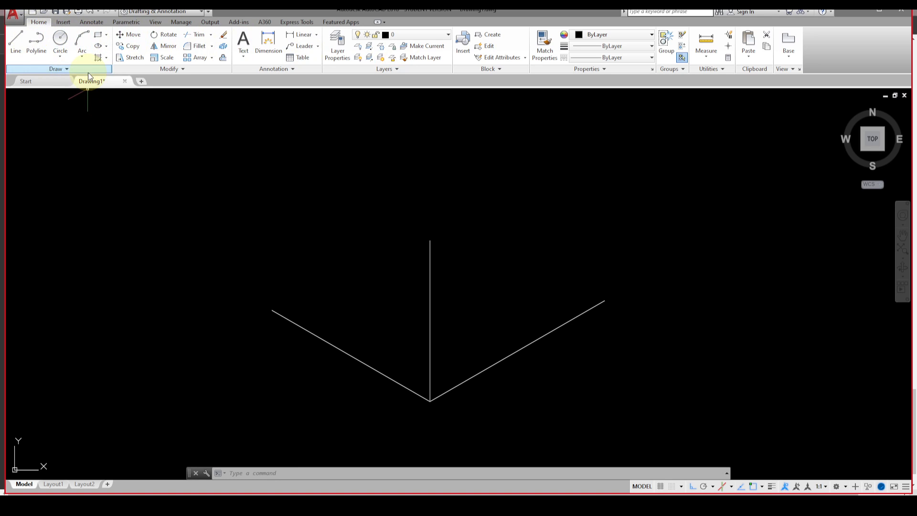
click(64, 70)
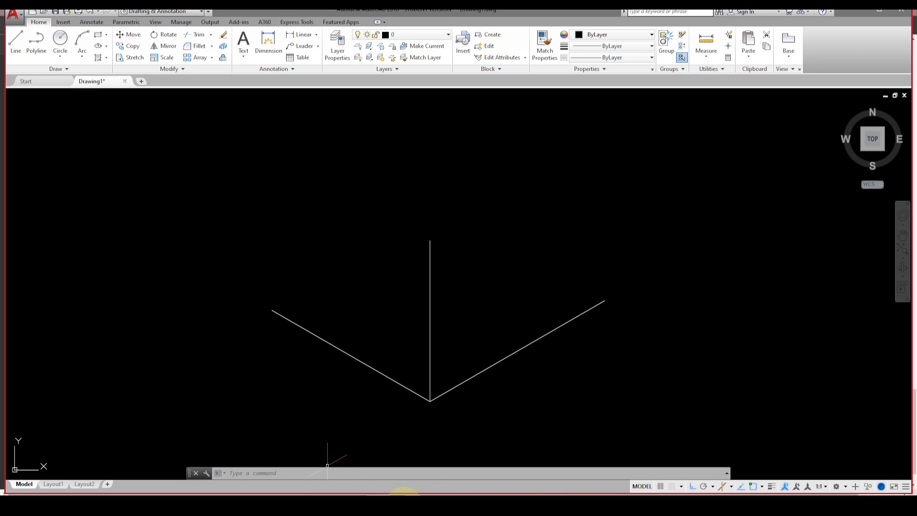
Step: Switch to the CAD isometric dwg meeting in Microsoft Teams and share the JS-03.pdf window from Microsoft Edge
click(450, 506)
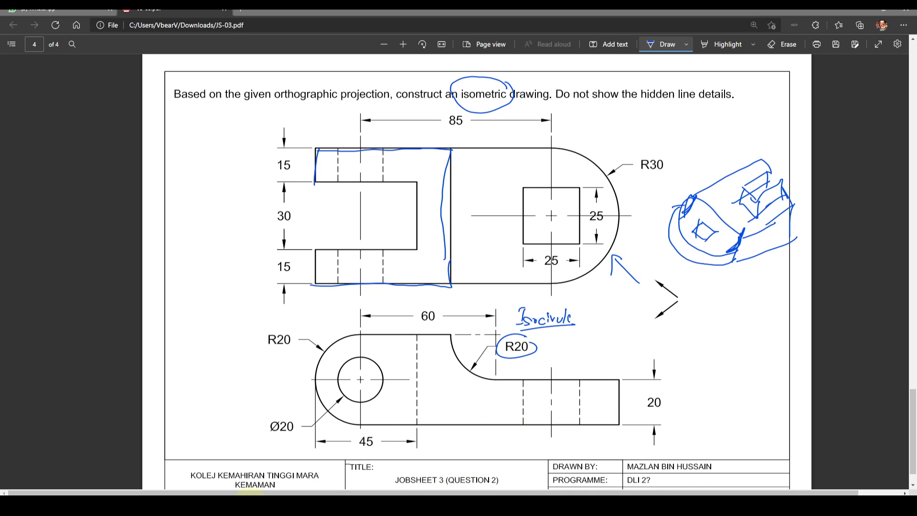
mouse_move(249, 492)
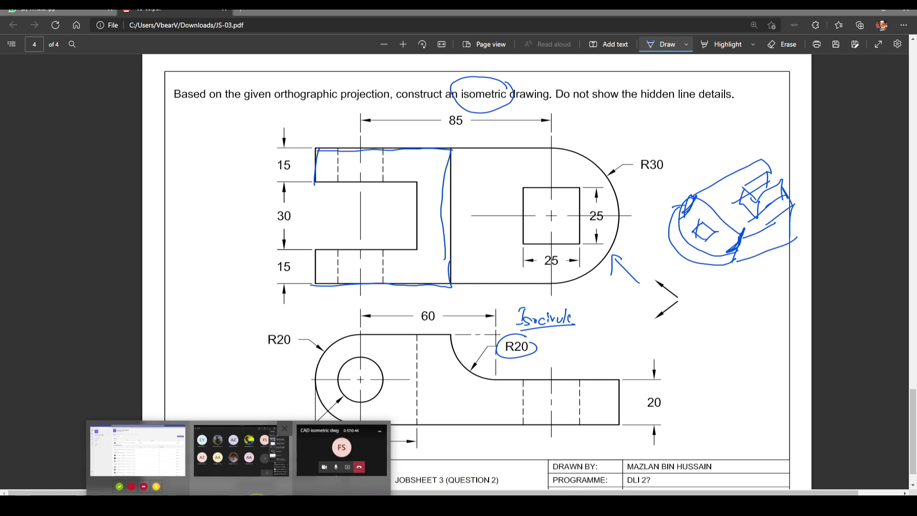
click(342, 449)
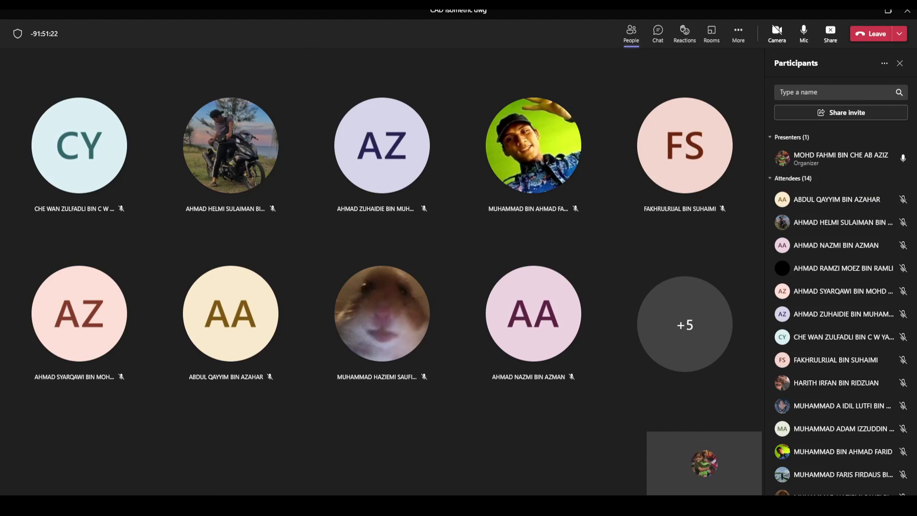
click(830, 32)
click(830, 33)
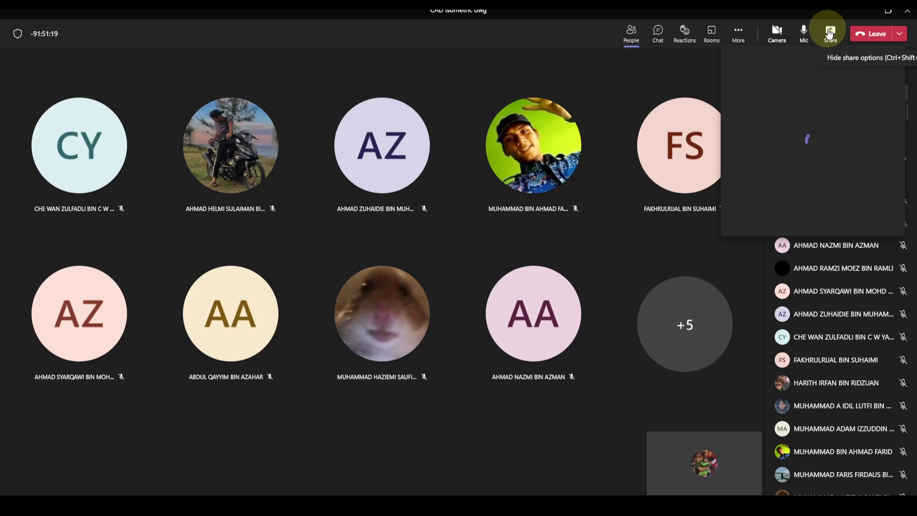
click(780, 233)
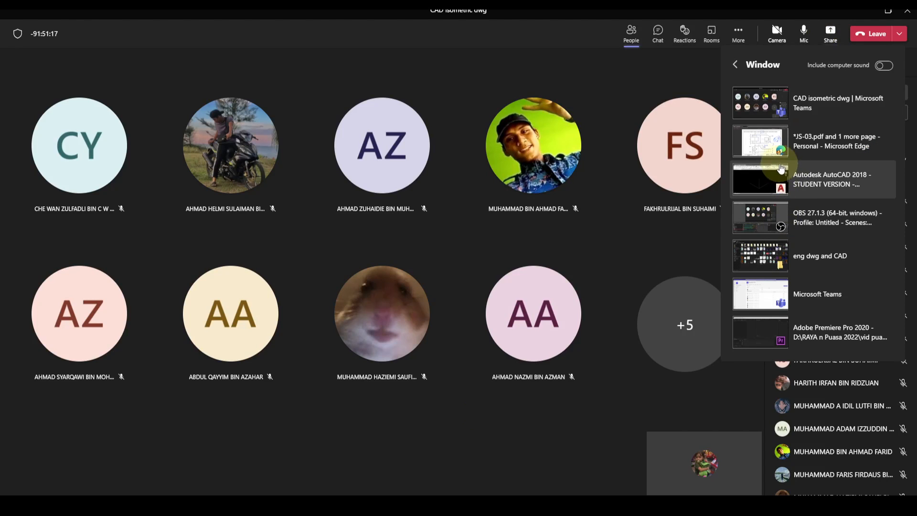
click(764, 143)
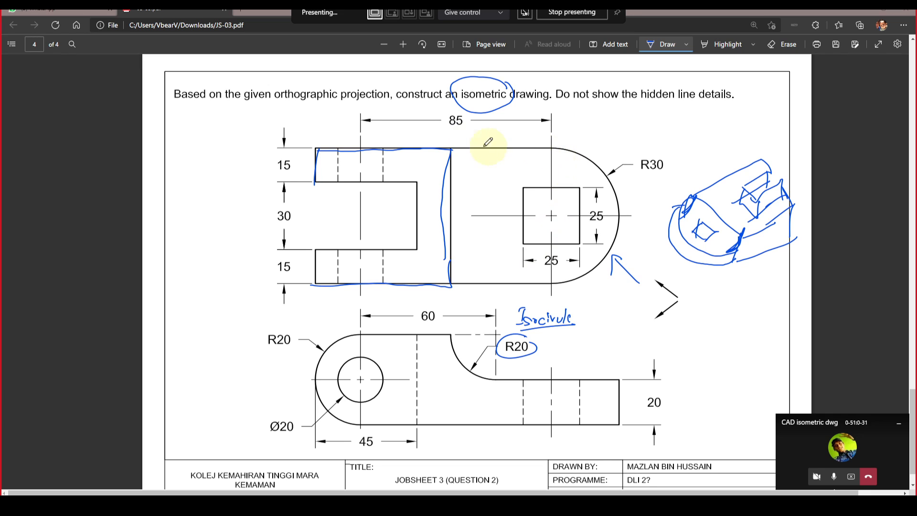
Step: Trace the plan view's middle rectangular section in blue ink, from the step edge to the centre line of the R30 end
mouse_move(452, 148)
mouse_down()
mouse_move(544, 141)
mouse_move(555, 164)
mouse_move(555, 274)
mouse_move(453, 285)
mouse_move(450, 260)
mouse_up()
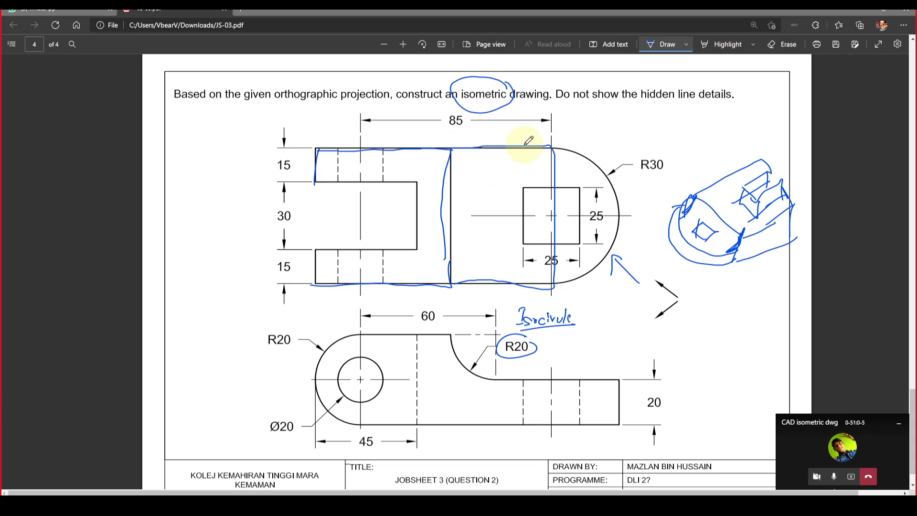
mouse_move(494, 146)
mouse_down()
mouse_move(537, 147)
mouse_move(549, 282)
mouse_up()
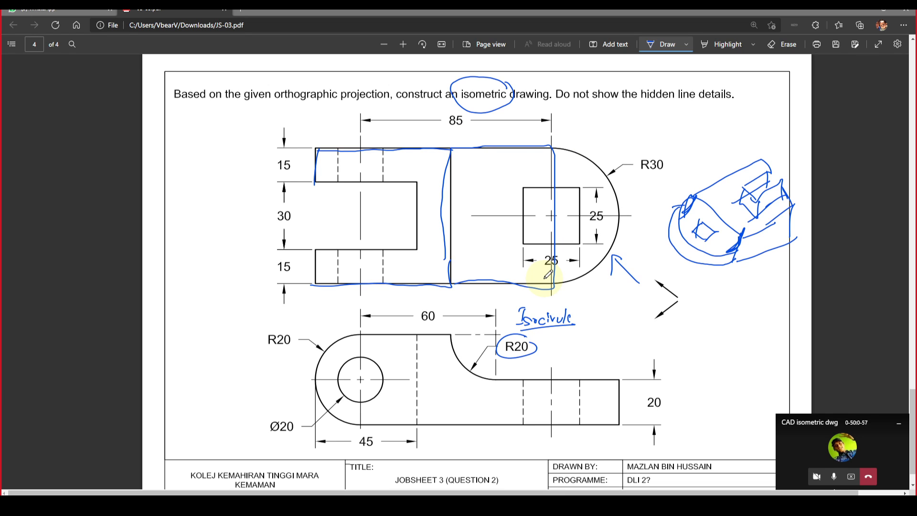
Step: Return to the Teams meeting, stop sharing the PDF and share the Autodesk AutoCAD 2018 window instead
mouse_move(457, 494)
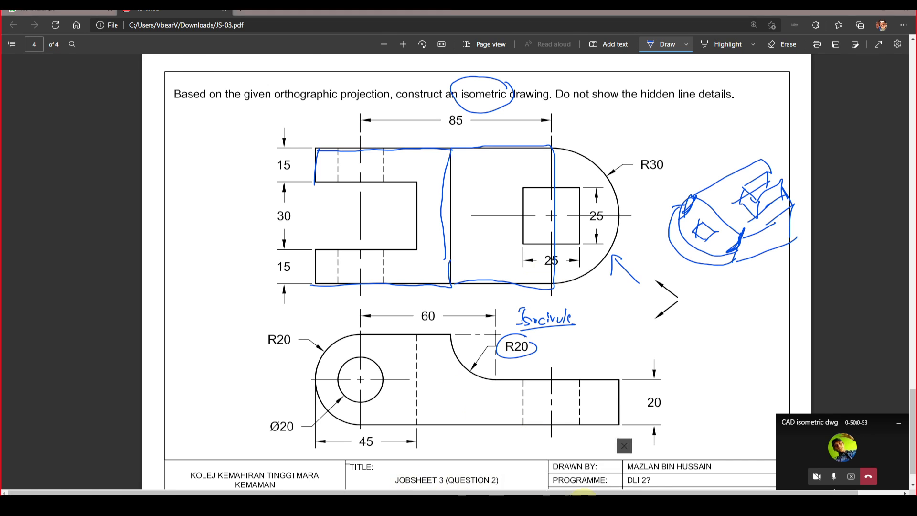
click(583, 495)
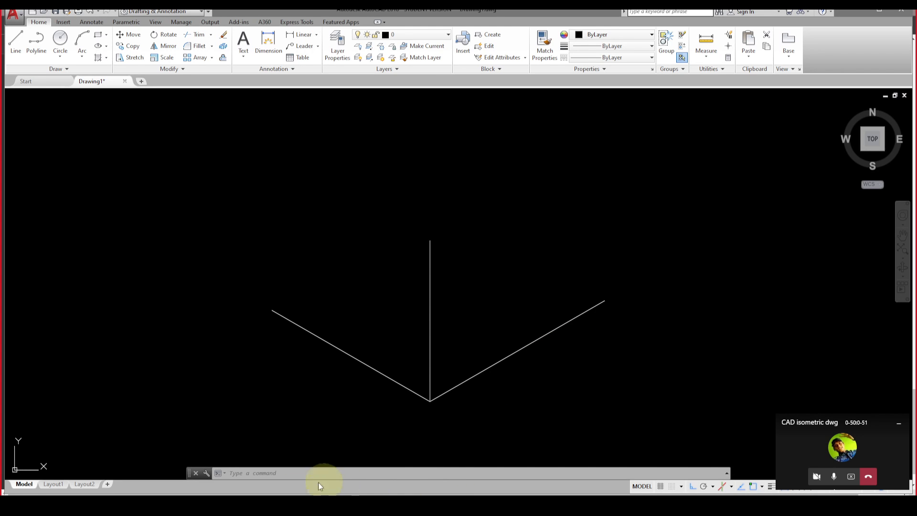
click(230, 501)
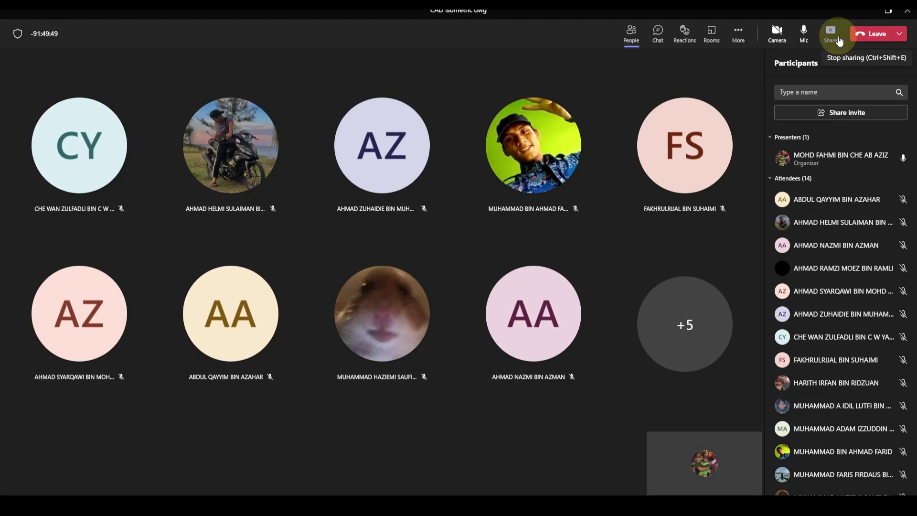
click(839, 40)
click(832, 35)
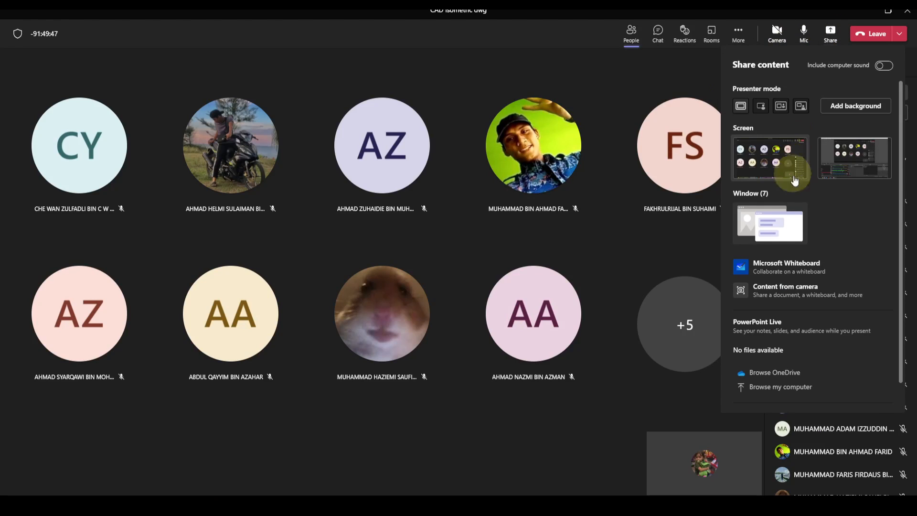
click(770, 224)
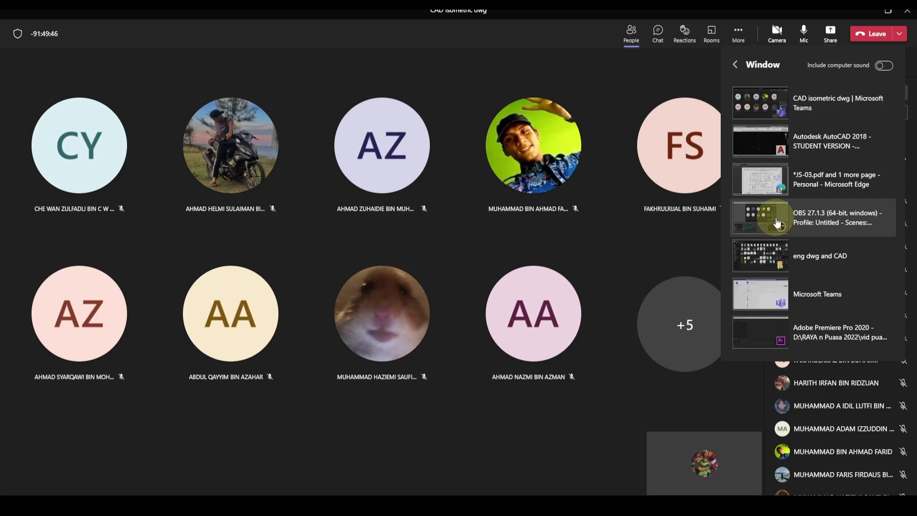
click(781, 158)
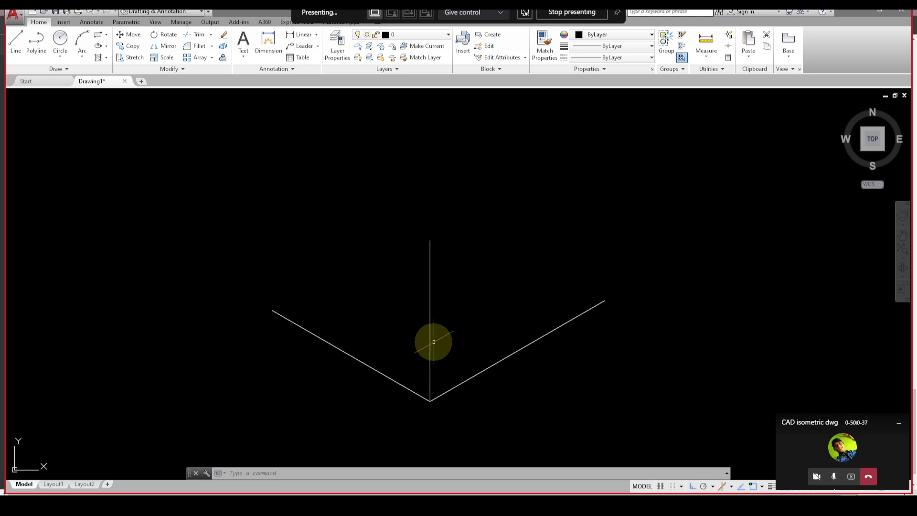
Step: Erase all three practice isometric axis lines from the AutoCAD drawing
scroll(434, 342, down, 2)
mouse_move(434, 342)
middle_down()
mouse_move(405, 334)
mouse_move(369, 301)
middle_up()
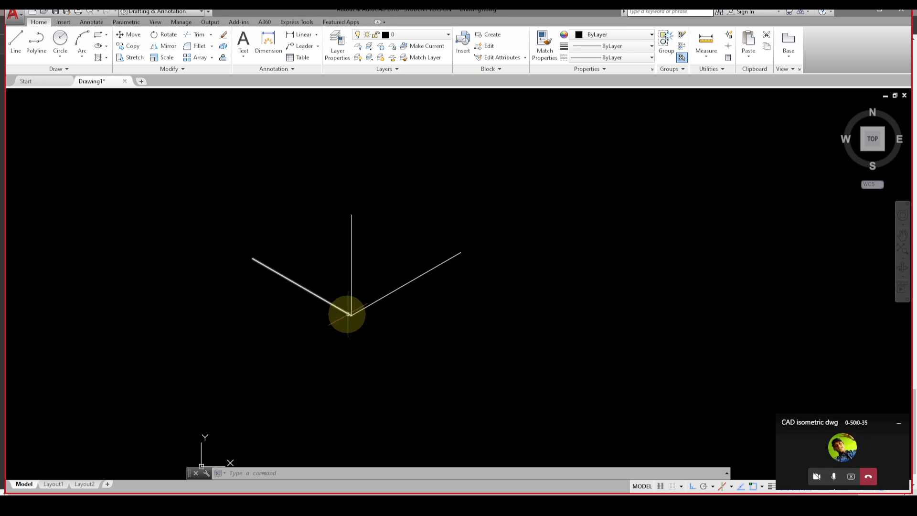
click(403, 321)
click(301, 272)
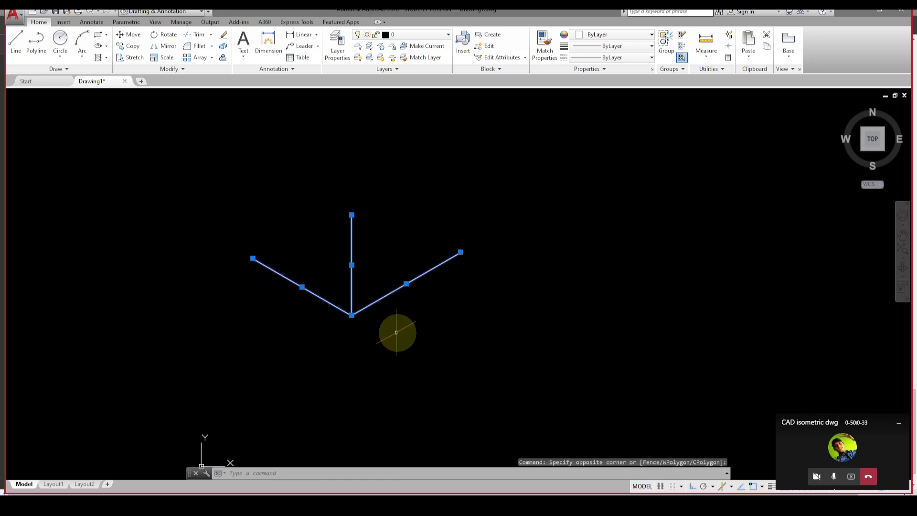
key(Delete)
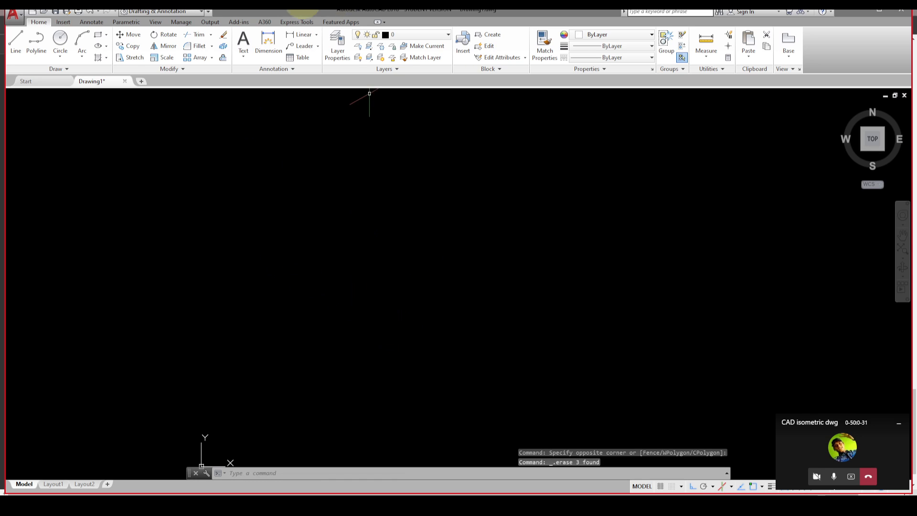
Step: Draw four connected practice line segments on the left isoplane, alternating between its slanted and vertical directions to outline a left face
click(15, 42)
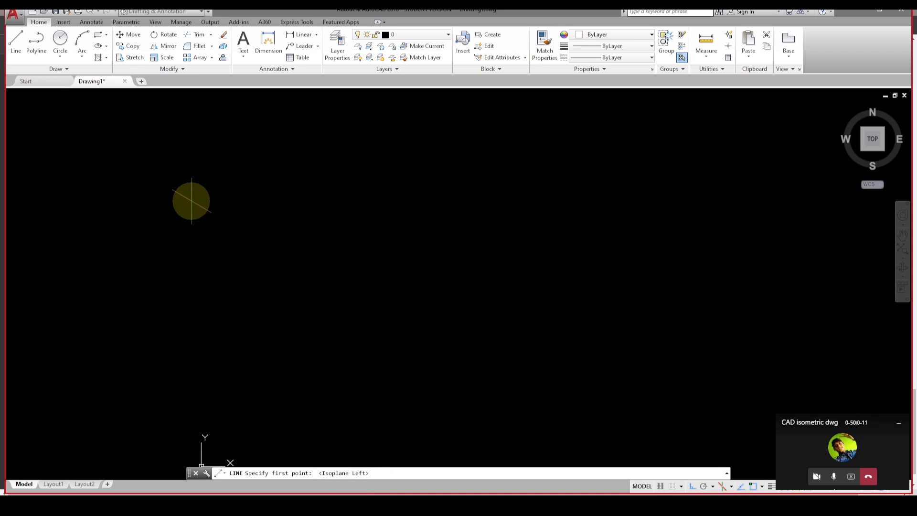
click(192, 201)
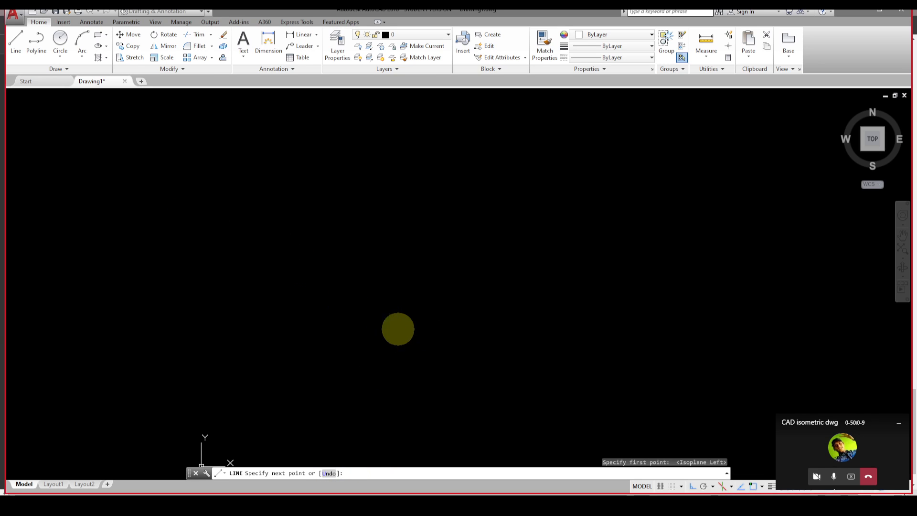
click(398, 321)
click(412, 143)
click(219, 122)
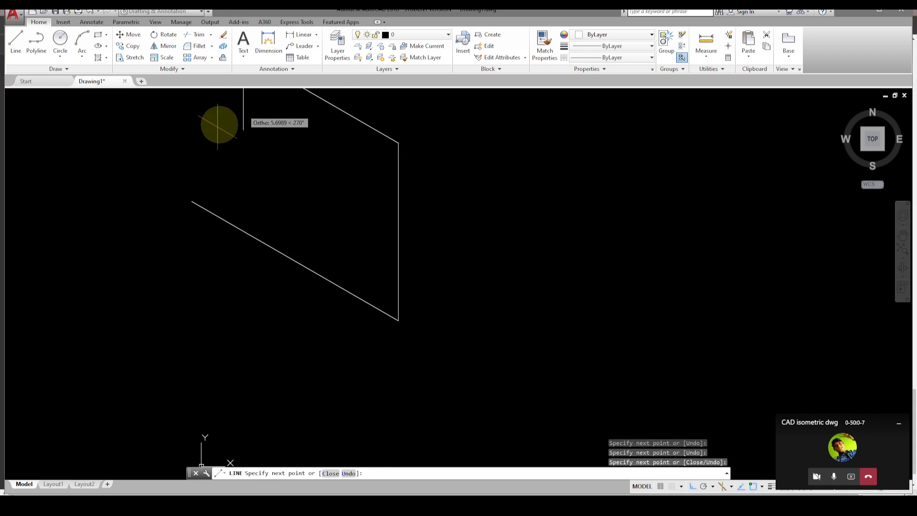
click(250, 272)
key(Escape)
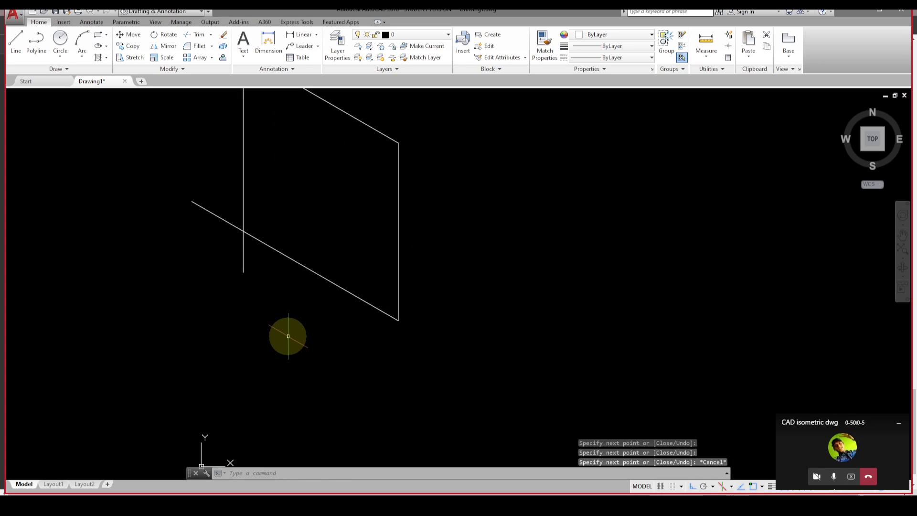
Step: Draw a four-segment practice outline on the top isoplane, starting and finishing at the left face's upper back corner
click(16, 42)
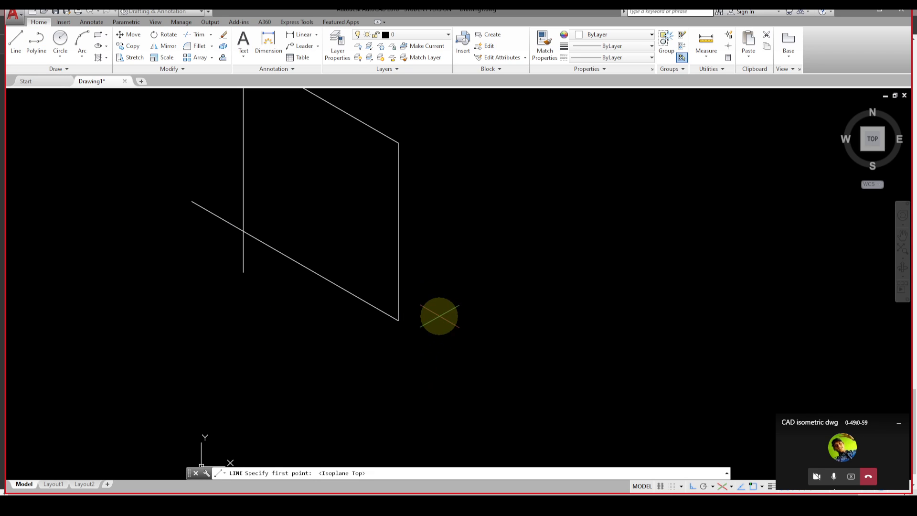
middle_drag(438, 315, 420, 438)
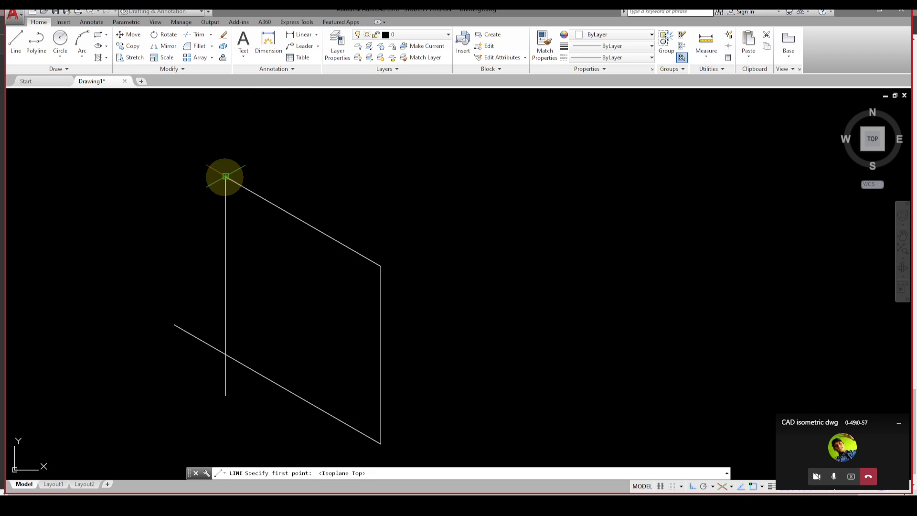
click(225, 176)
click(381, 88)
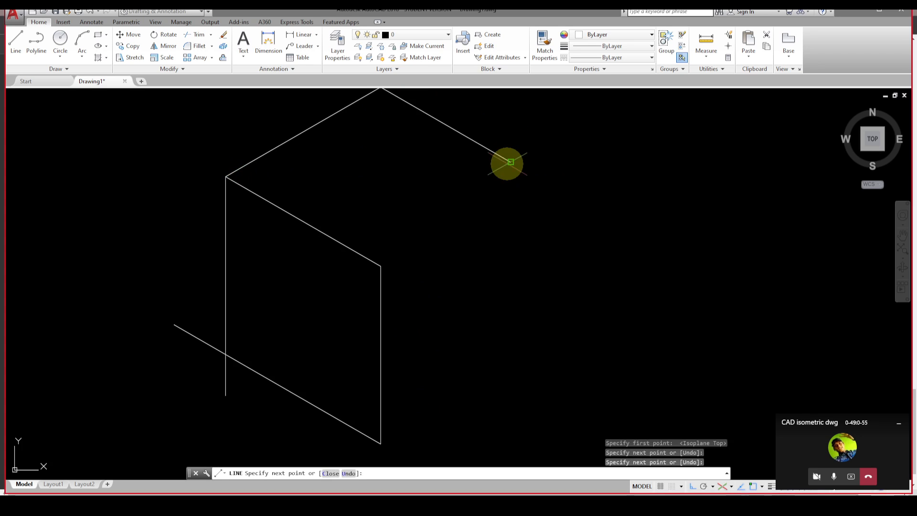
click(511, 162)
click(336, 262)
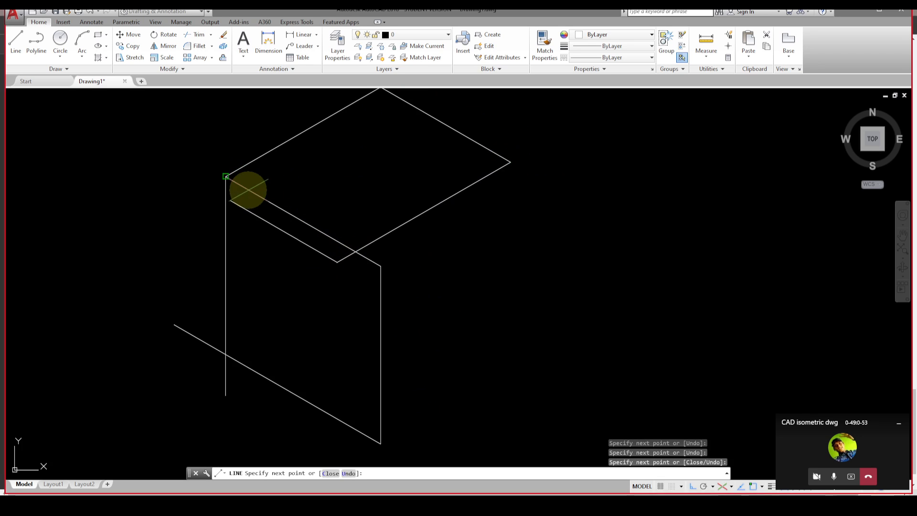
click(226, 176)
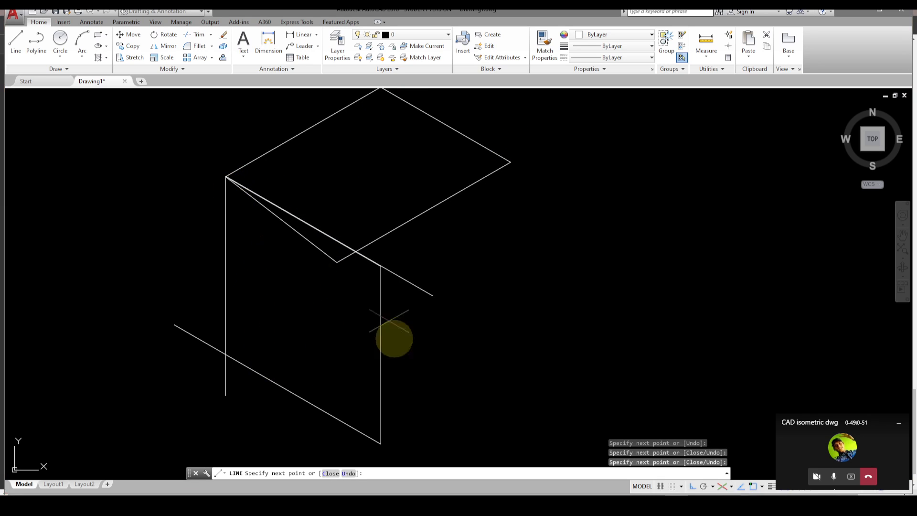
key(Escape)
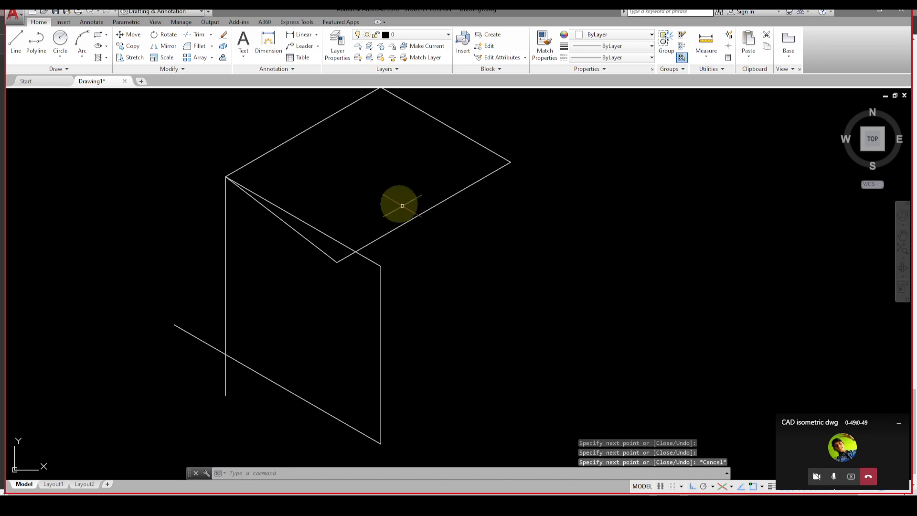
Step: Draw four connected practice lines on the right isoplane, starting downward from the top face's right corner to outline the right face
click(14, 44)
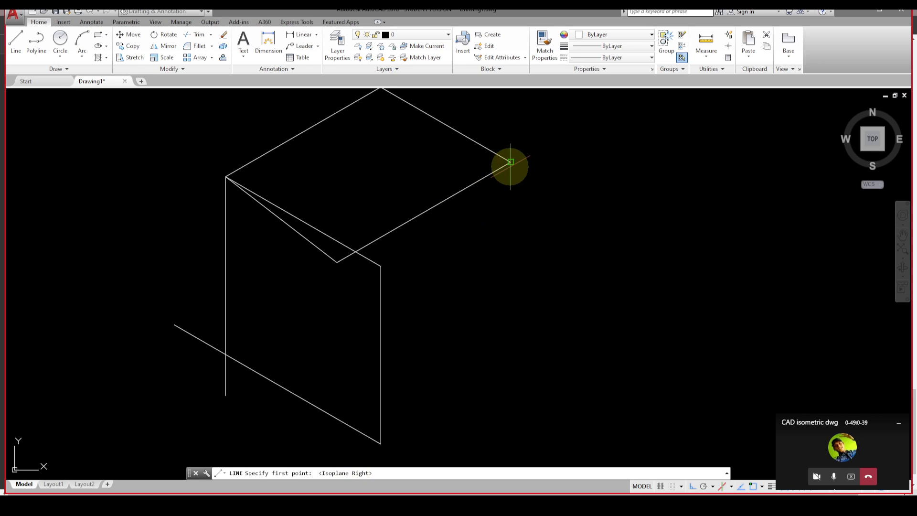
click(510, 162)
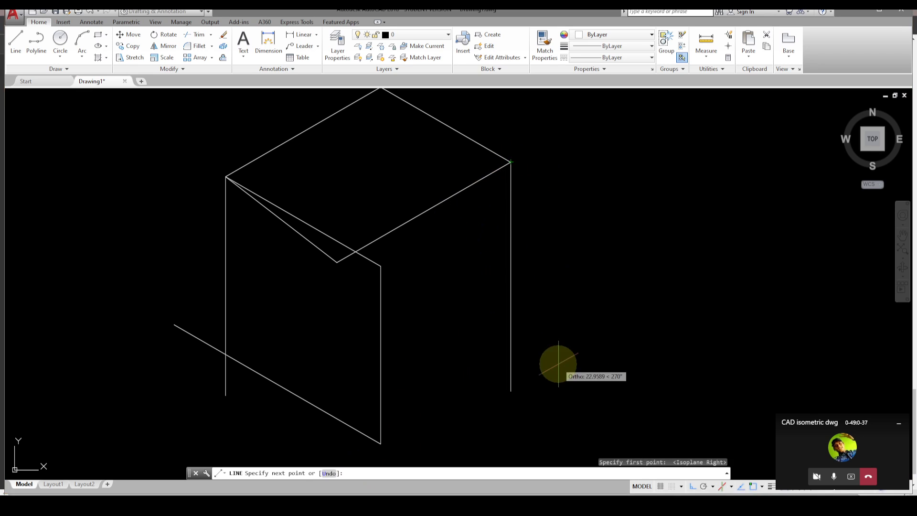
click(525, 369)
click(394, 435)
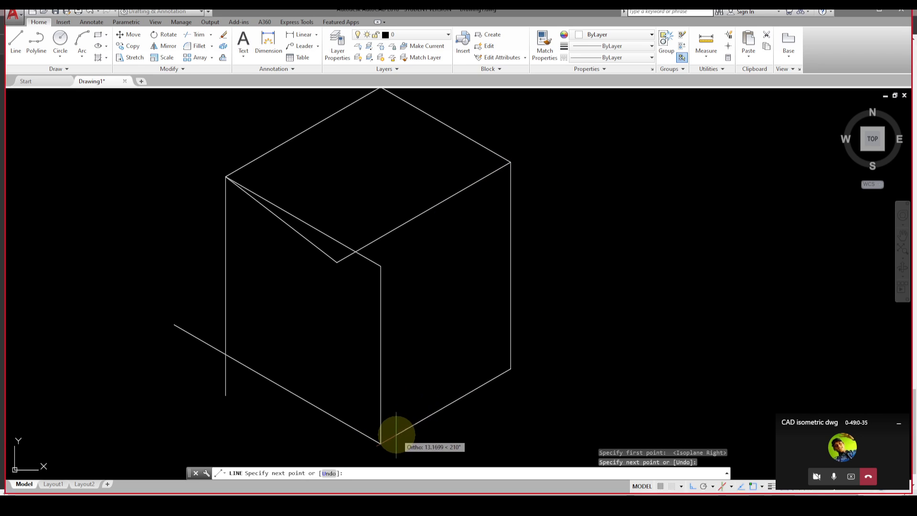
click(394, 257)
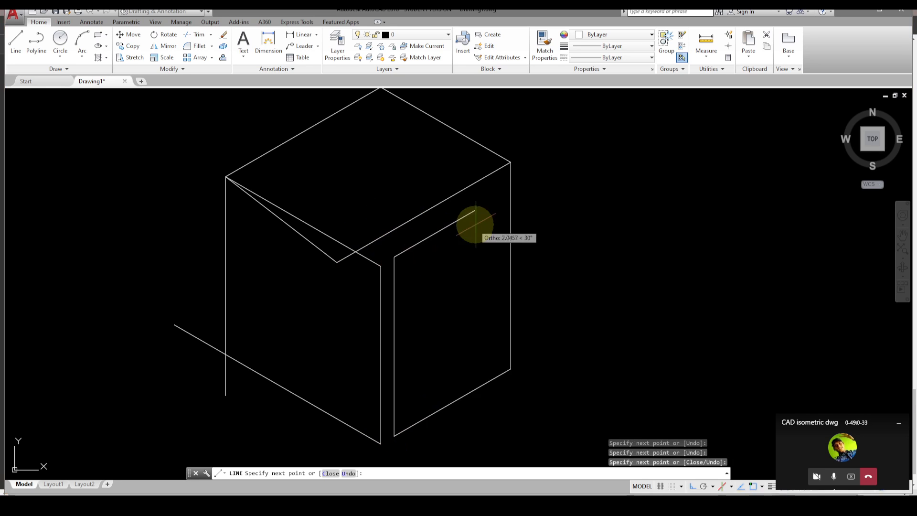
click(566, 176)
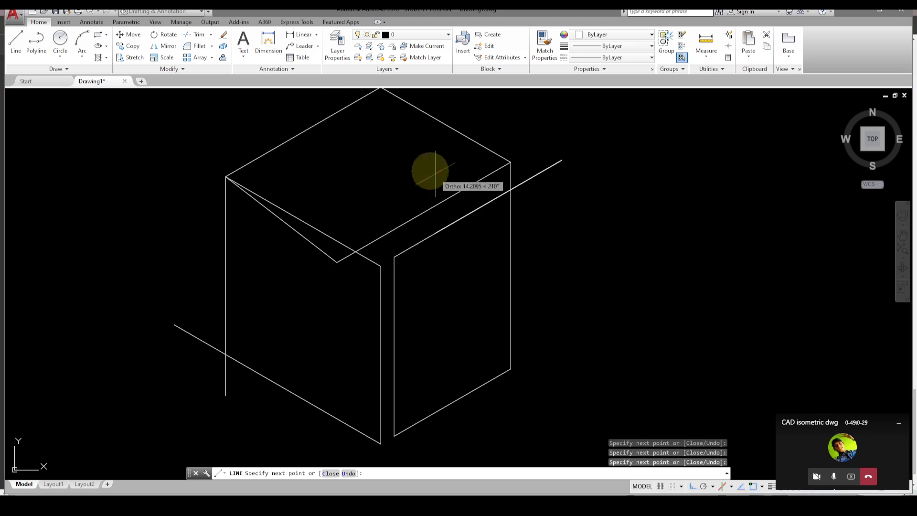
key(Escape)
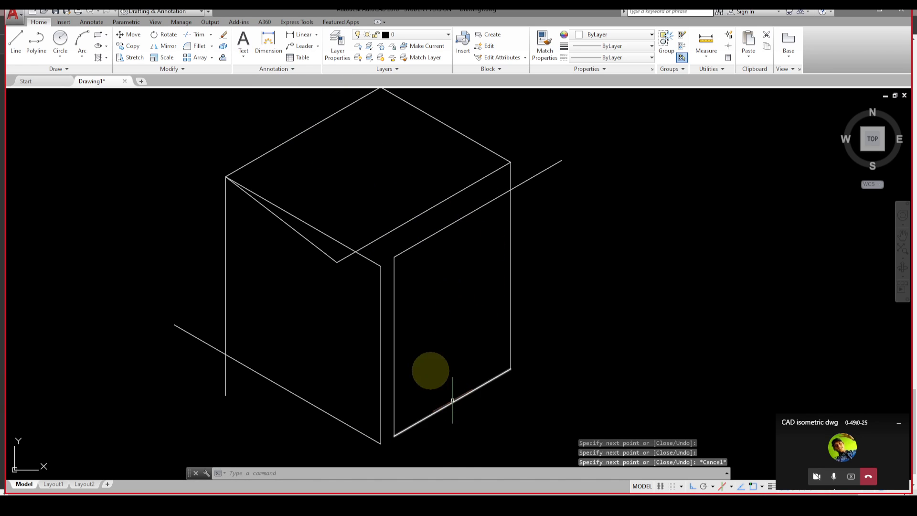
Step: Cycle the isometric drafting plane through Left, Top and Right twice, finishing on Isoplane Right
key(F5)
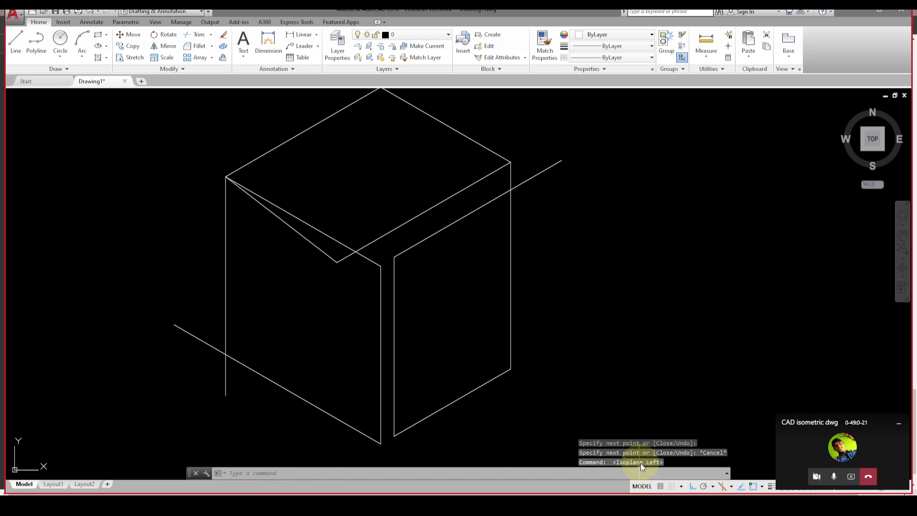
key(F5)
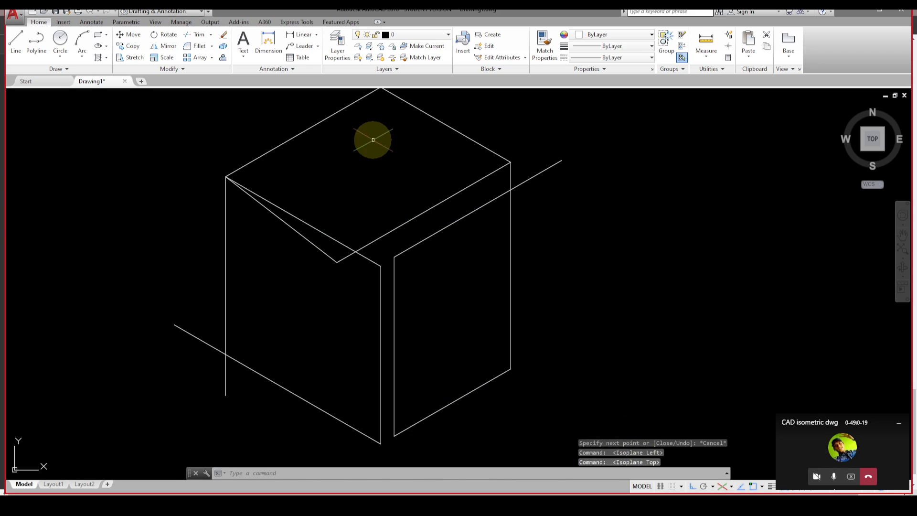
key(F5)
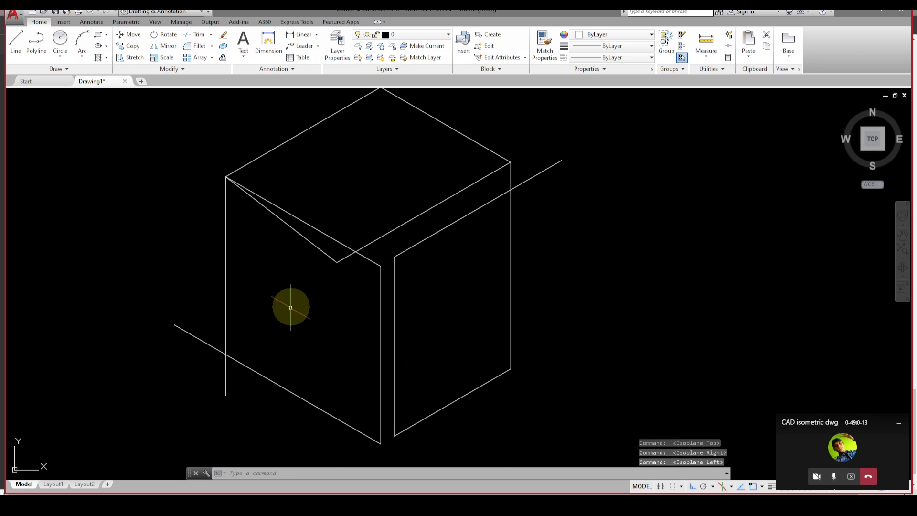
key(F5)
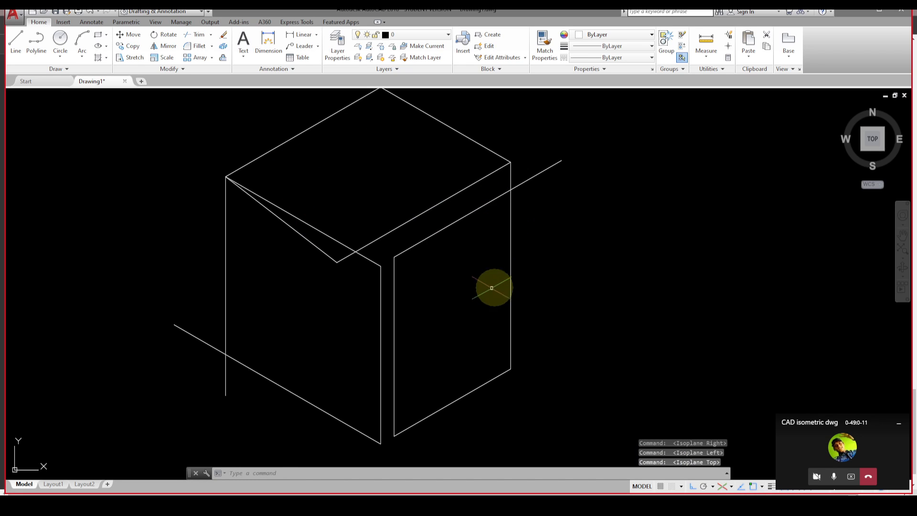
key(F5)
key(Escape)
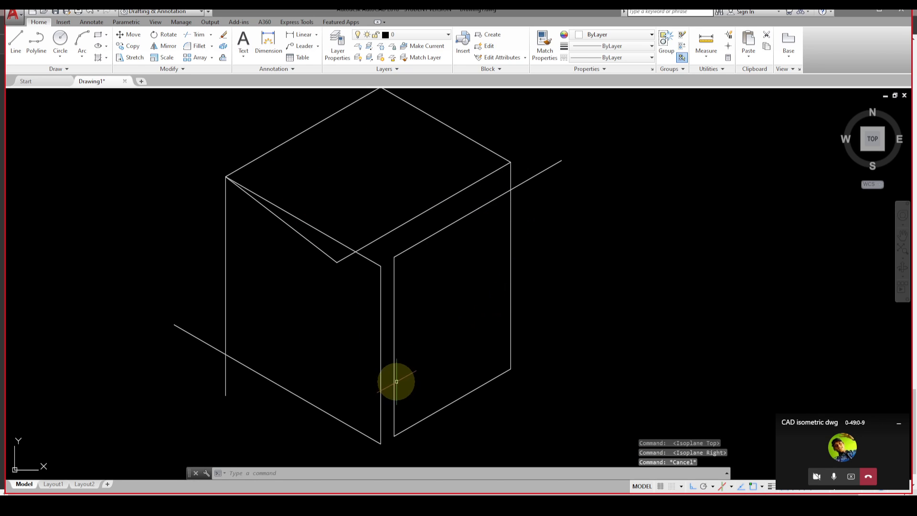
Step: Erase all the practice isoplane lines from the drawing area
click(477, 328)
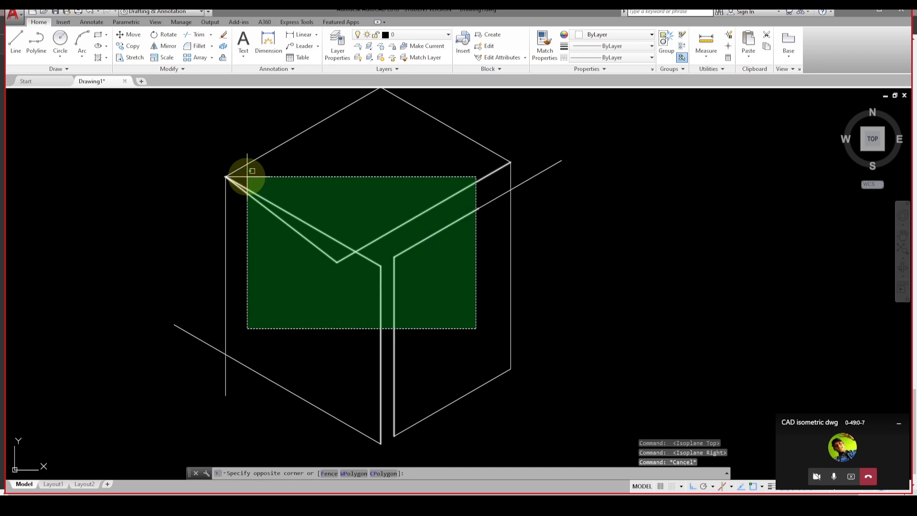
click(243, 177)
key(Delete)
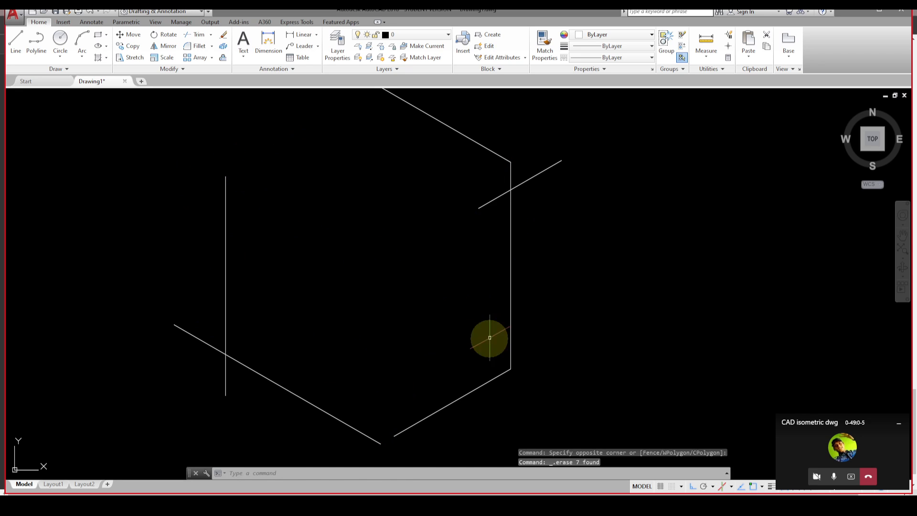
click(518, 404)
click(150, 271)
key(Delete)
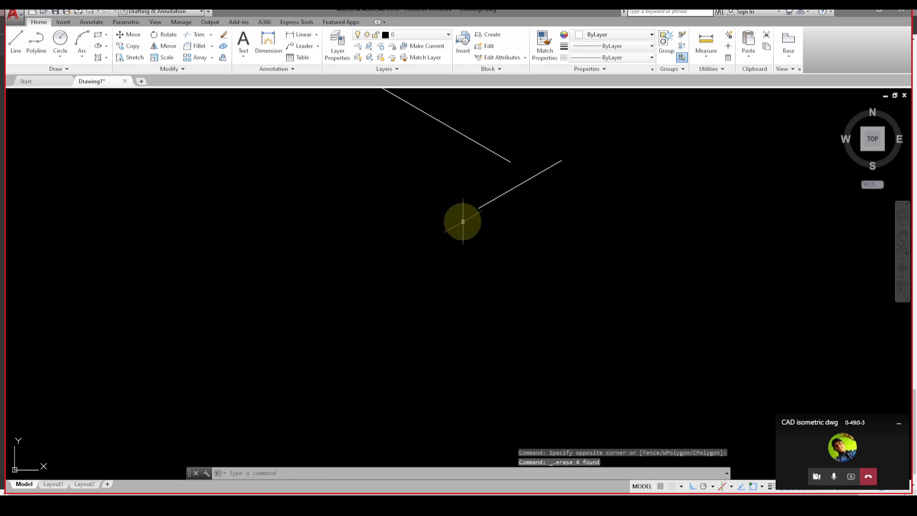
click(537, 207)
click(450, 127)
key(Delete)
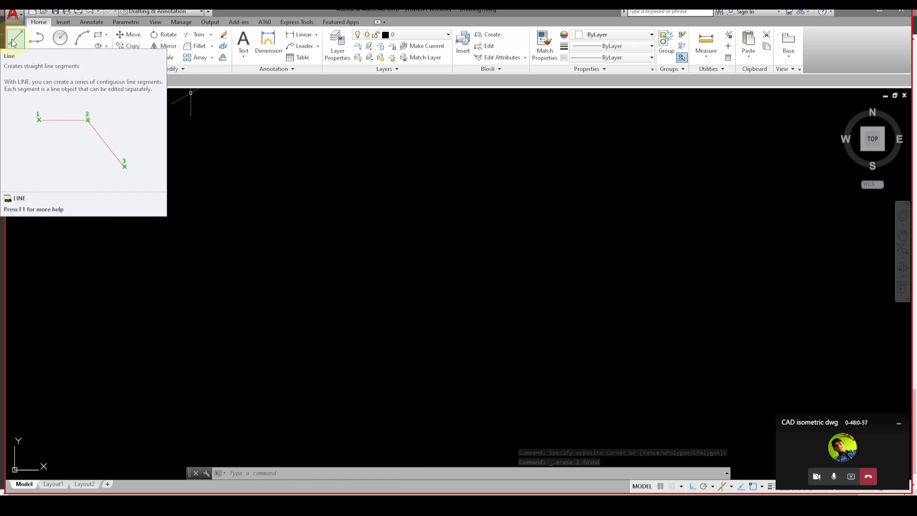
Step: Draw the first base edge on the right isoplane as a line 45 units long at 30°
click(16, 39)
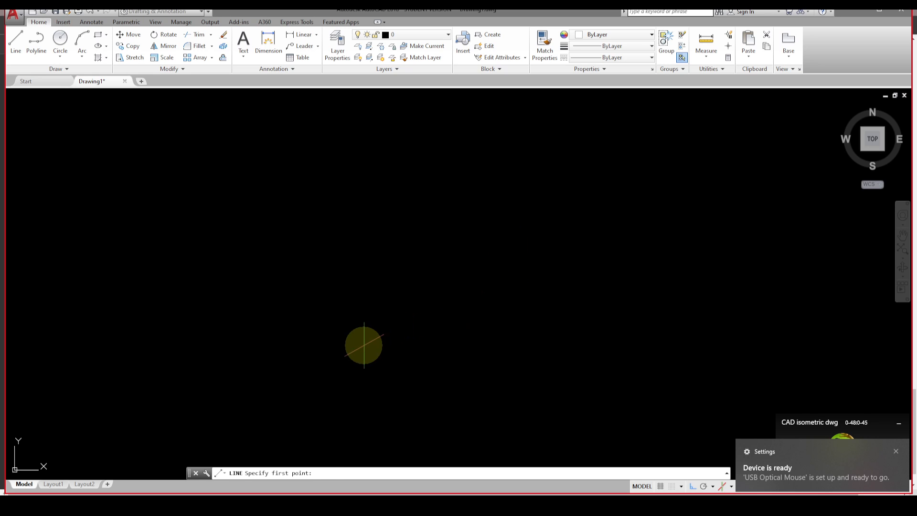
click(359, 346)
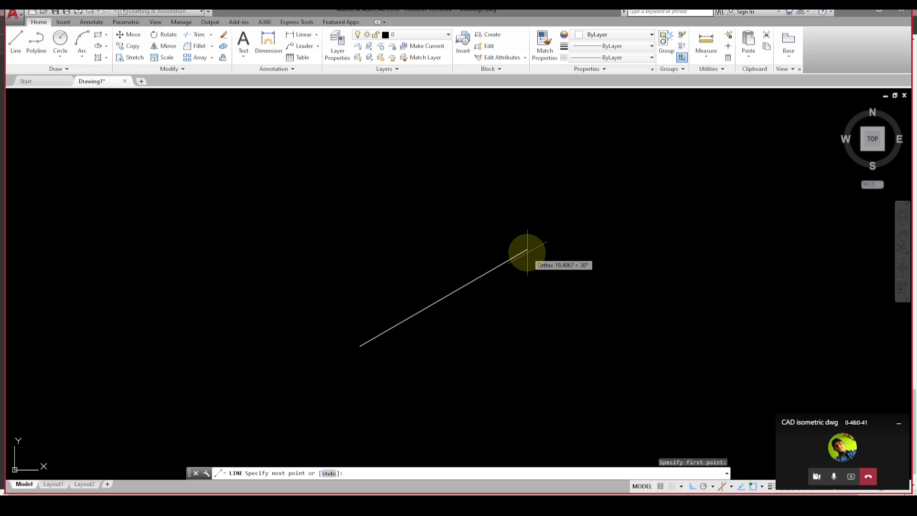
text(45)
key(Return)
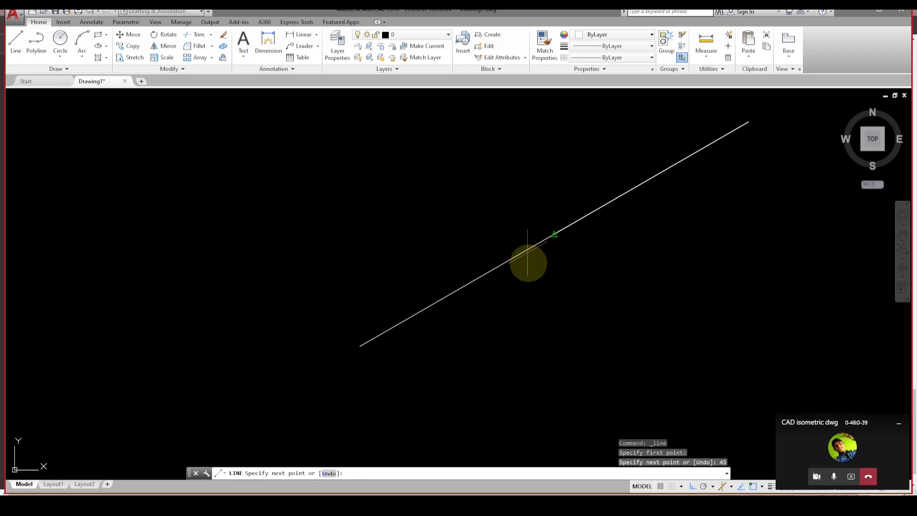
Step: Switch to Isoplane Left and continue from the 45-unit line's upper end with a 60-unit line at 150°, then end the Line command
scroll(708, 216, down, 1)
middle_drag(709, 216, 592, 305)
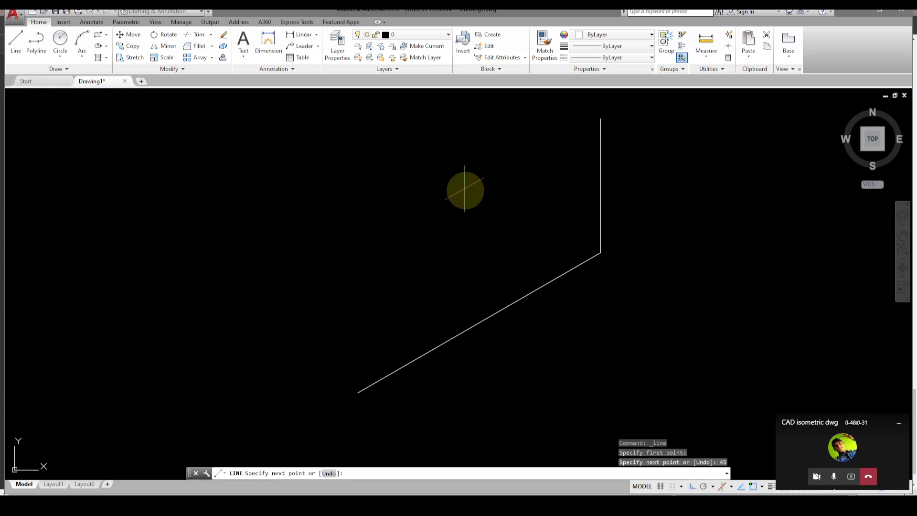
key(F5)
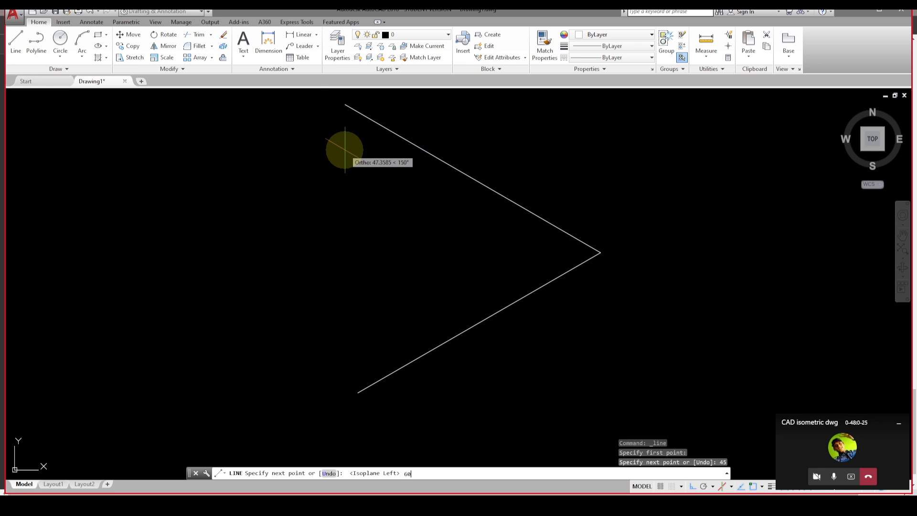
text(60)
key(Return)
middle_drag(264, 195, 451, 204)
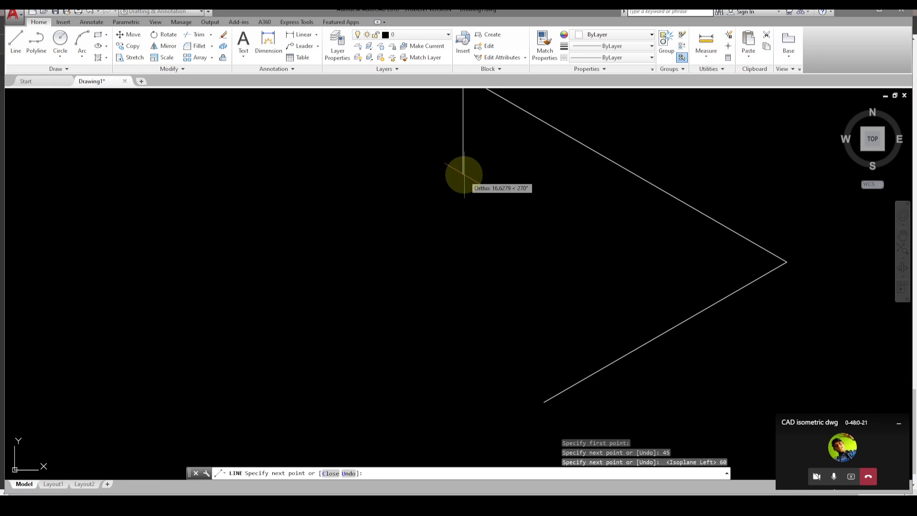
middle_drag(512, 188, 394, 237)
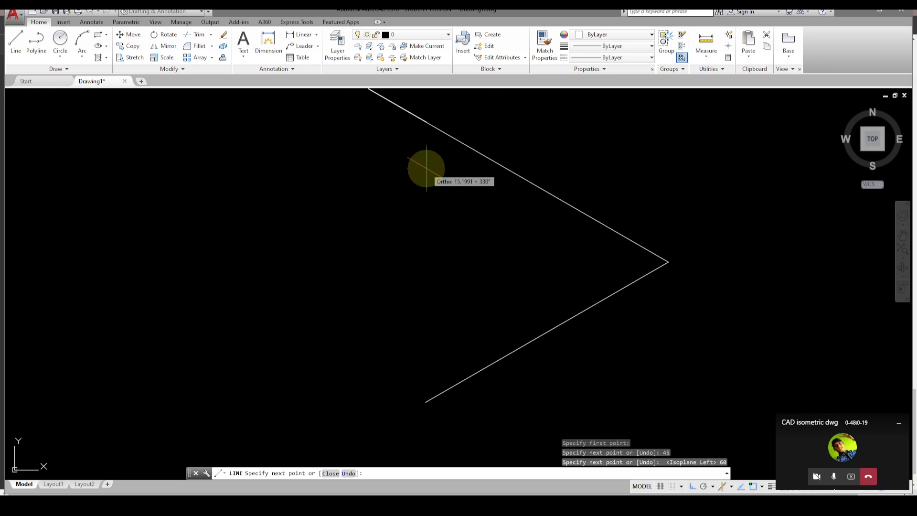
mouse_move(427, 281)
middle_down()
mouse_move(618, 281)
mouse_move(566, 279)
middle_up()
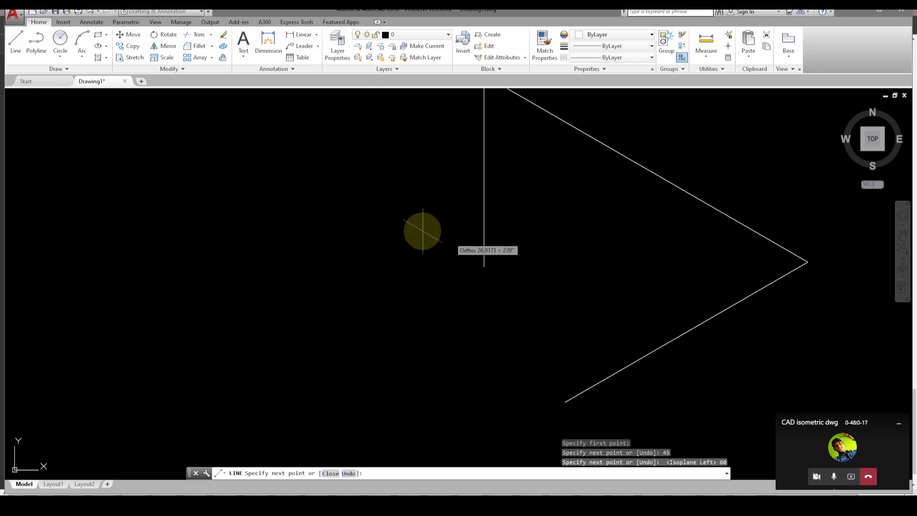
key(Escape)
scroll(473, 211, down, 6)
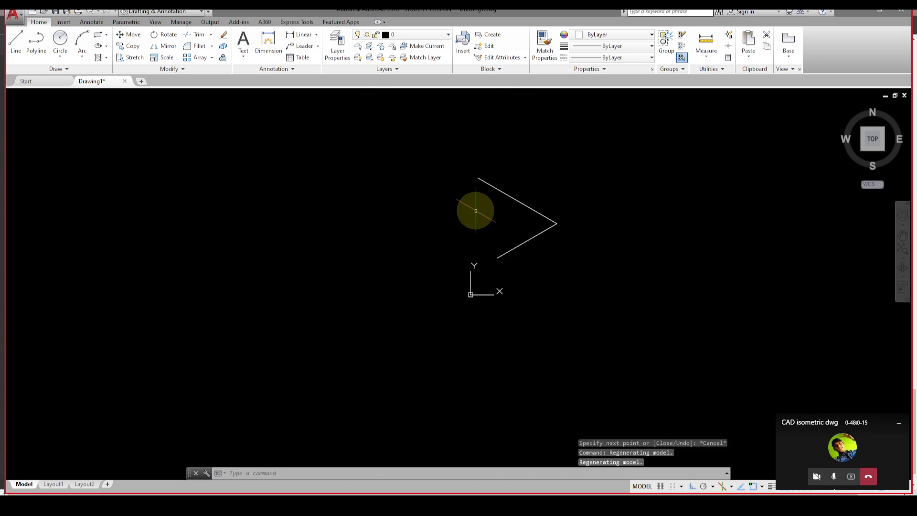
scroll(478, 204, up, 4)
scroll(483, 188, up, 2)
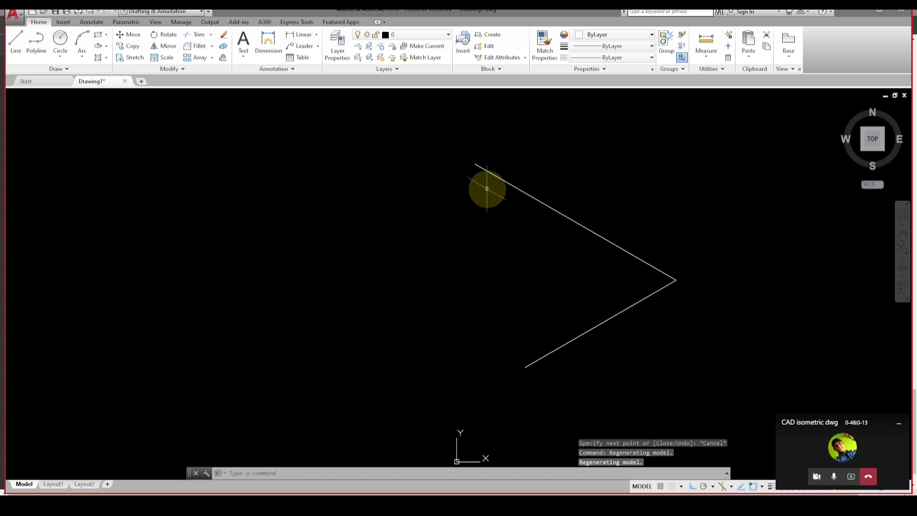
Step: Close the base outline on Isoplane Top: a 45-unit line at 210° from the 60-unit edge's open end, then back to the first edge's start
click(610, 317)
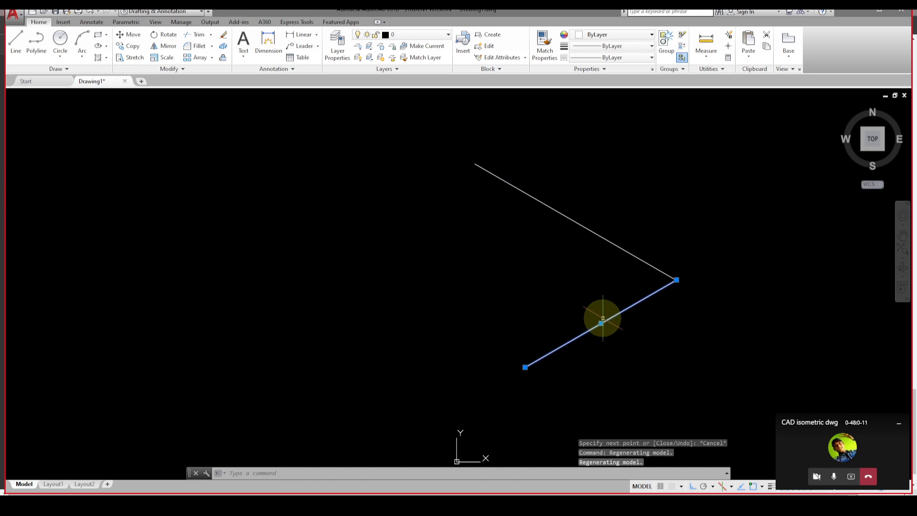
key(Escape)
text(l)
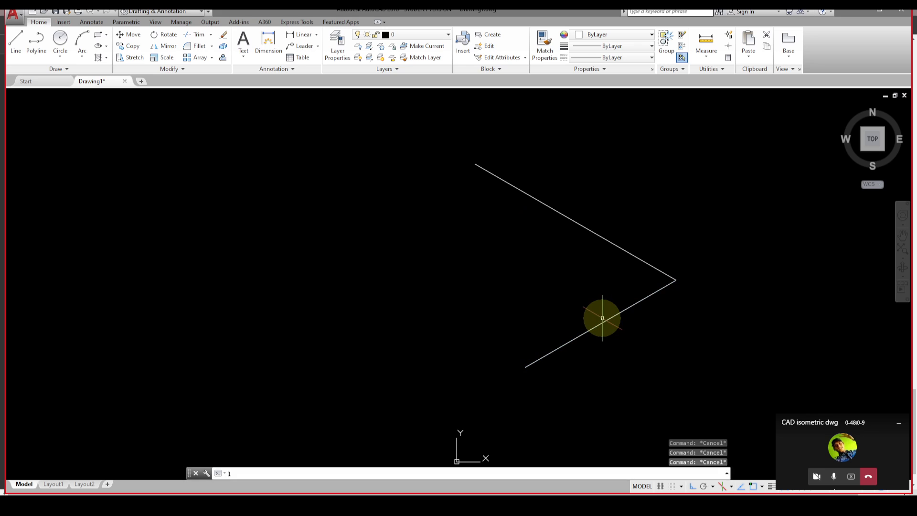
key(Return)
click(475, 164)
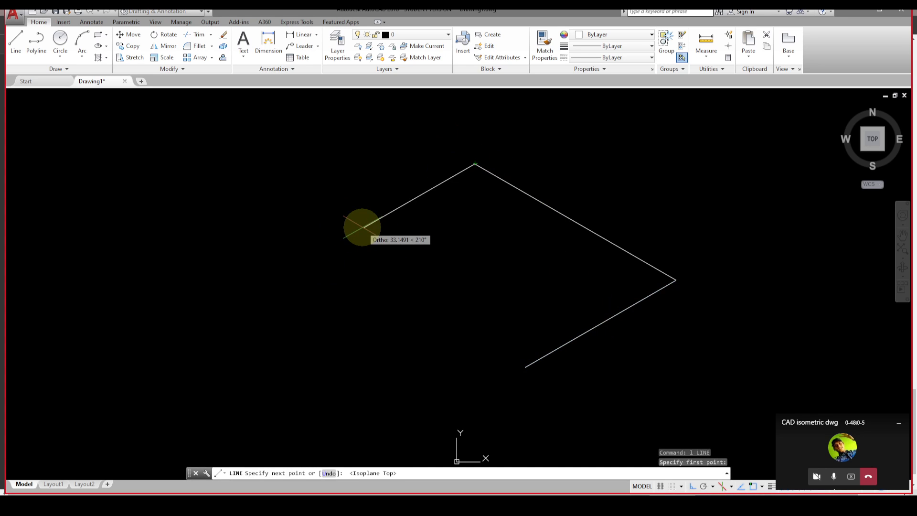
text(45)
key(Return)
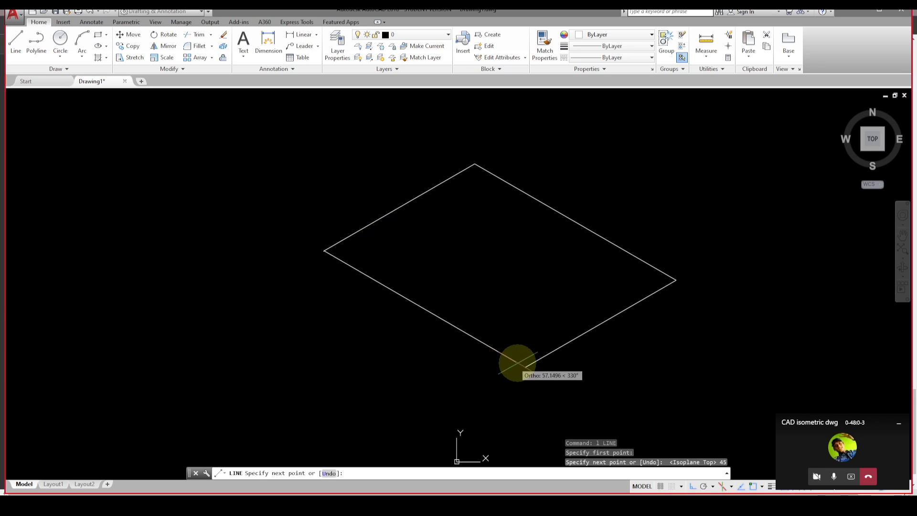
click(525, 367)
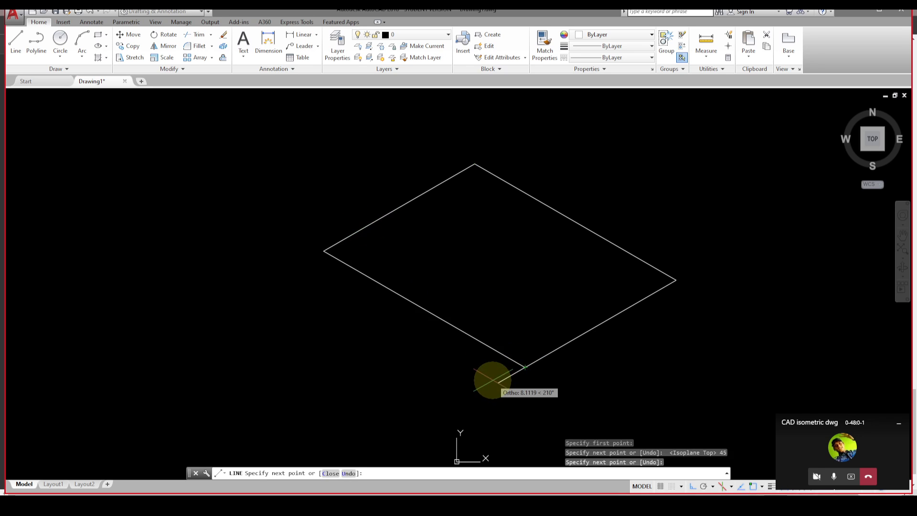
key(Escape)
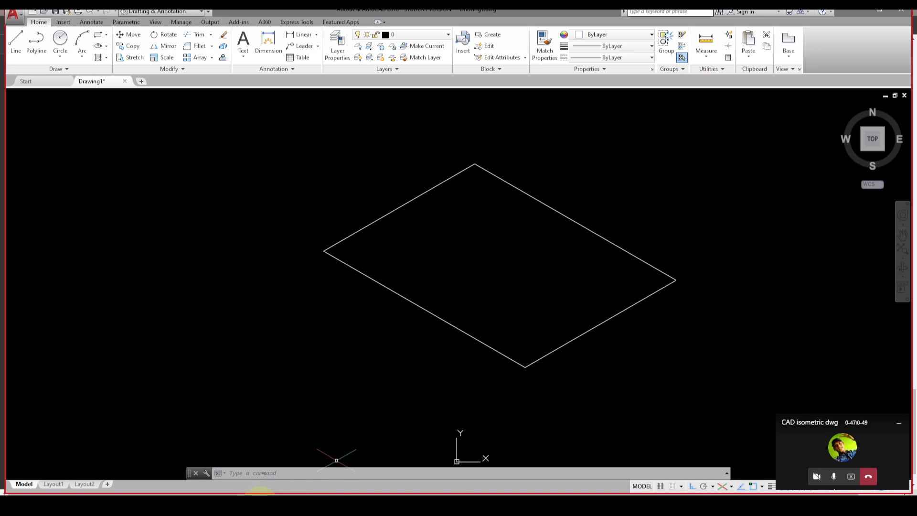
Step: Check the height in the JS-03.pdf jobsheet, then draw a 20-unit vertical line down from the outline's front corner on Isoplane Right
click(453, 507)
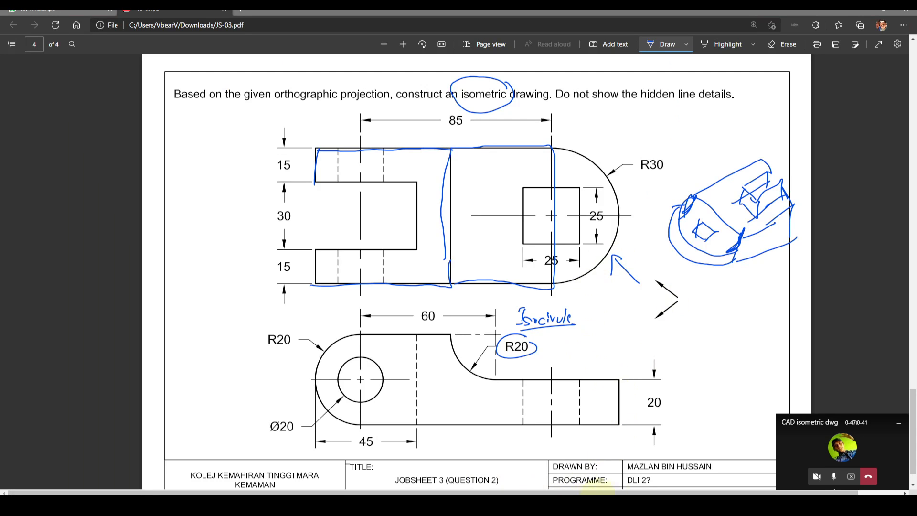
click(601, 506)
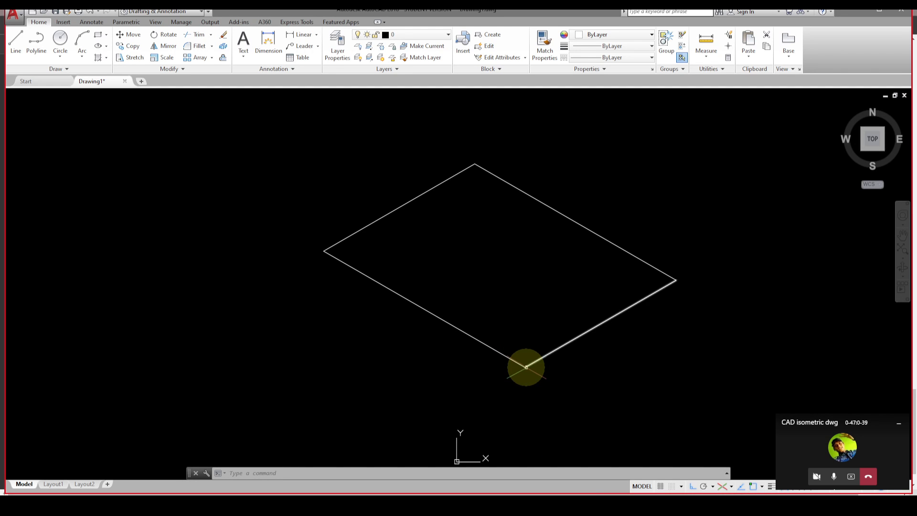
text(l)
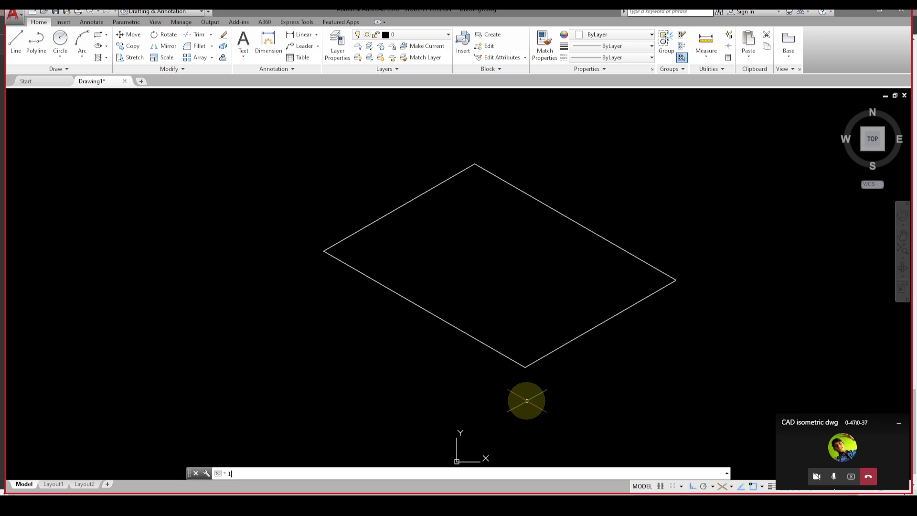
key(Return)
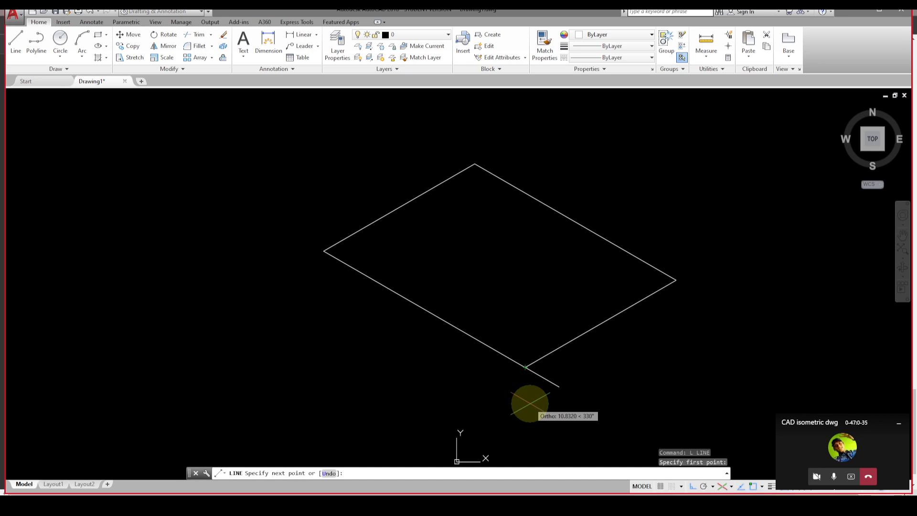
key(F5)
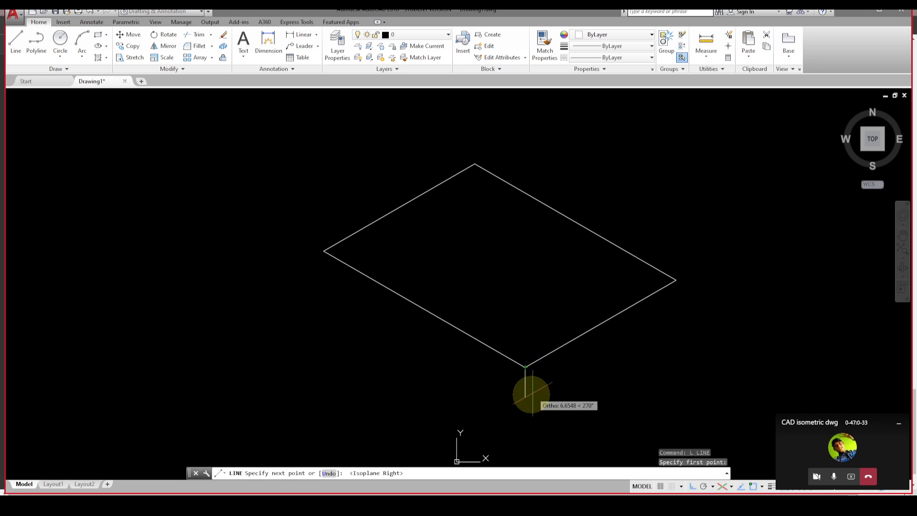
text(20)
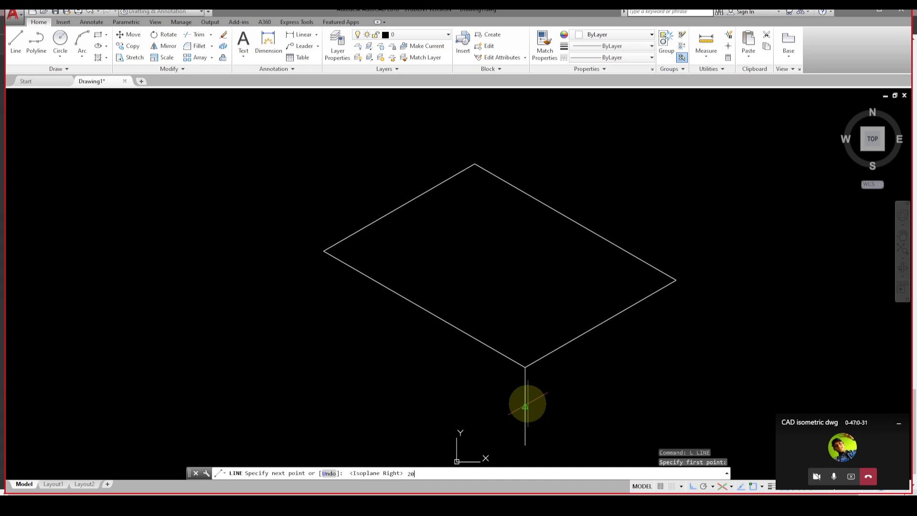
key(Return)
key(Escape)
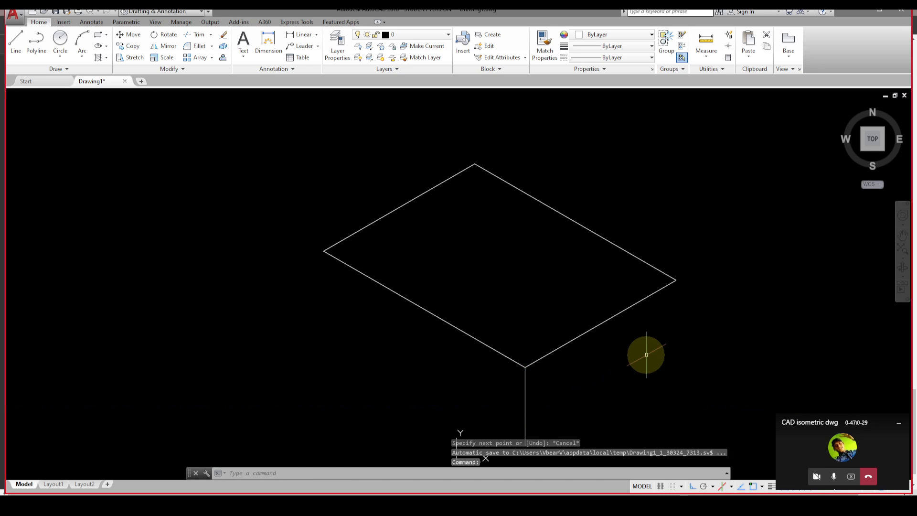
Step: Recheck the jobsheet views, then copy the four outline edges down from the front corner to the lower end of the 20-unit vertical line
middle_drag(608, 362, 557, 299)
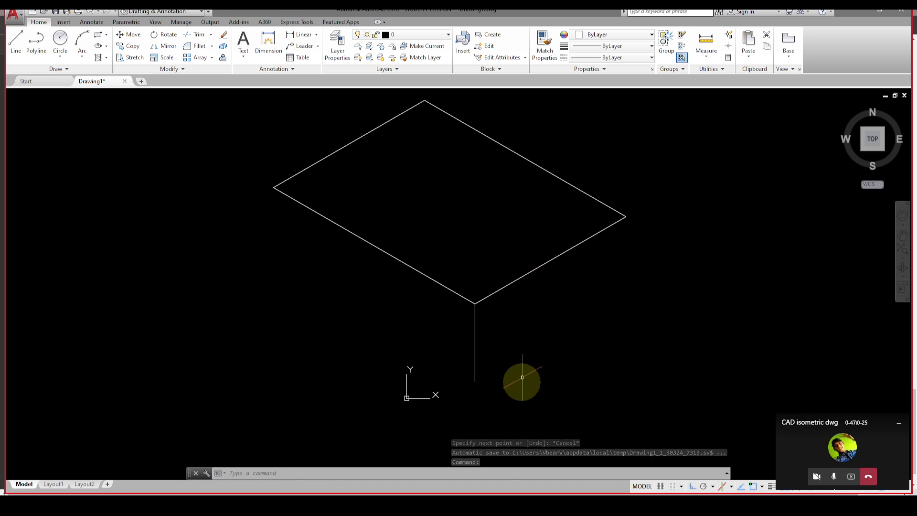
click(432, 501)
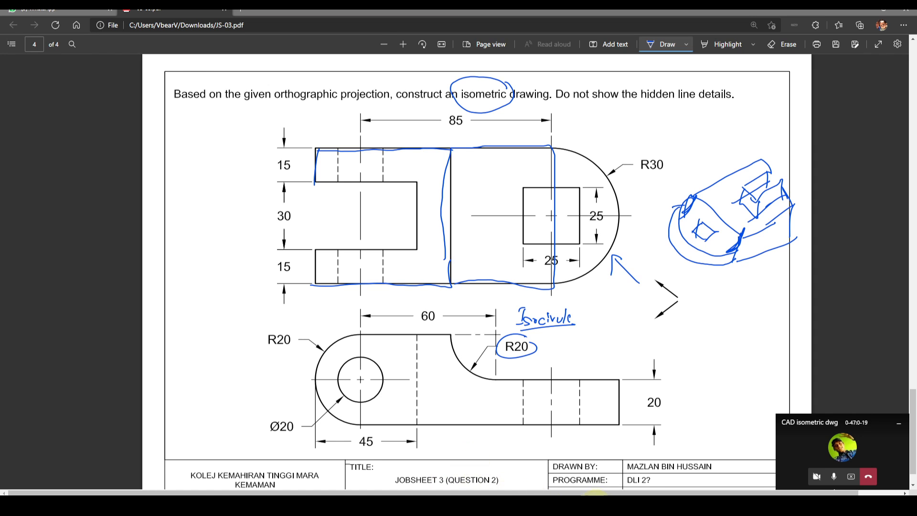
click(594, 500)
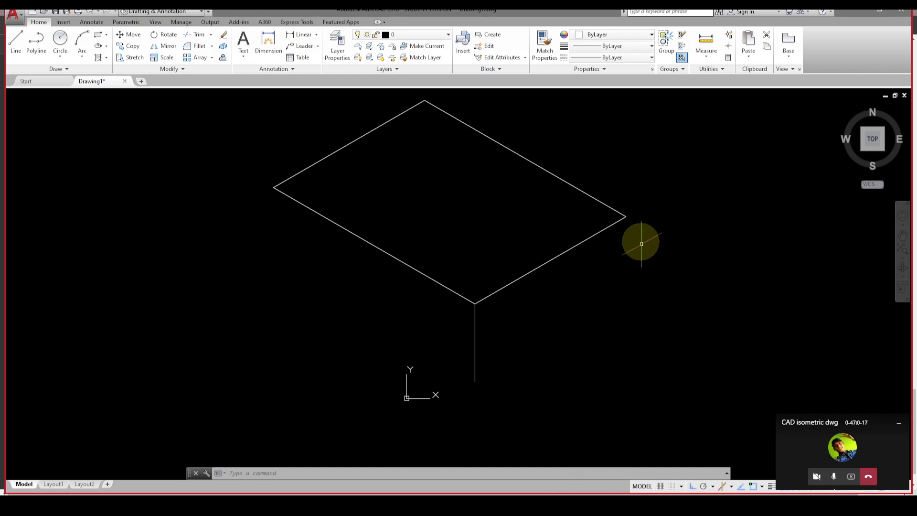
click(532, 270)
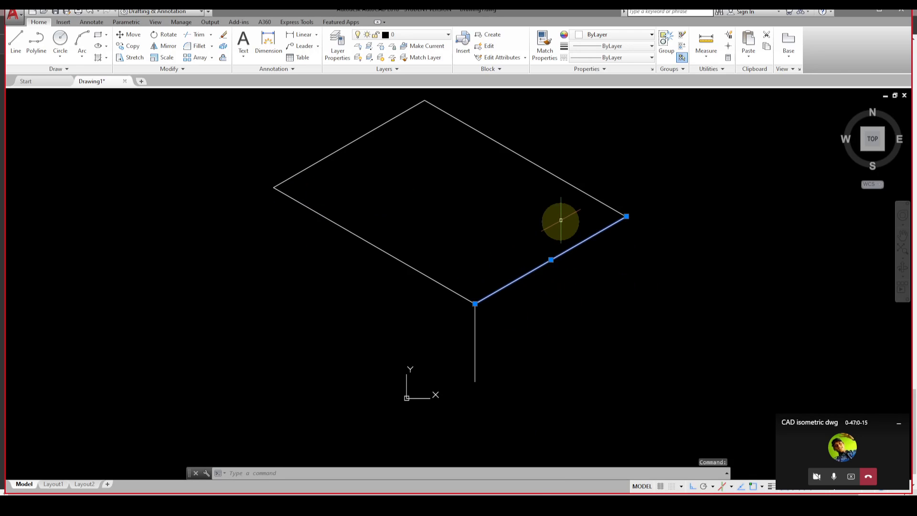
click(573, 184)
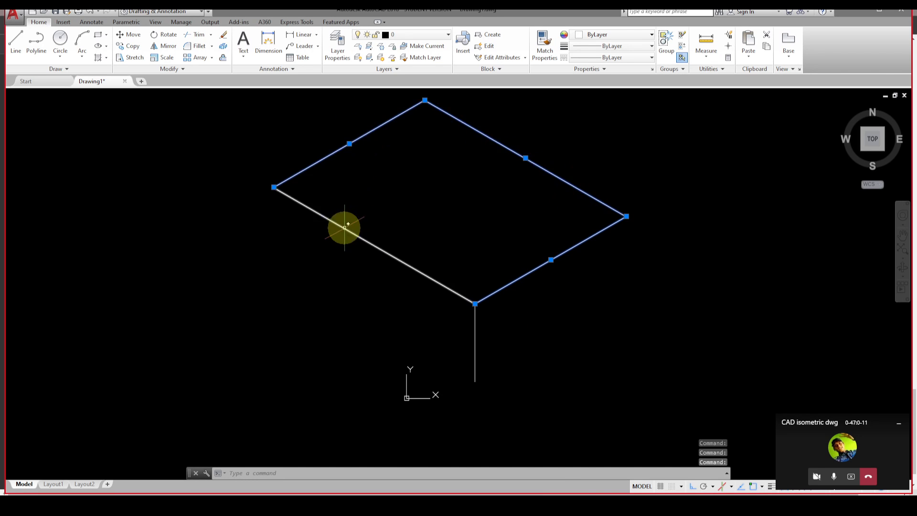
click(345, 228)
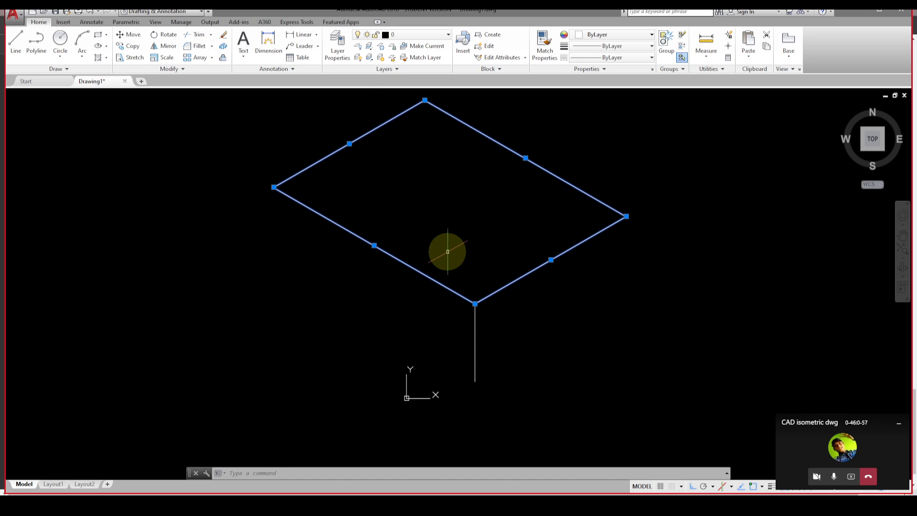
click(130, 46)
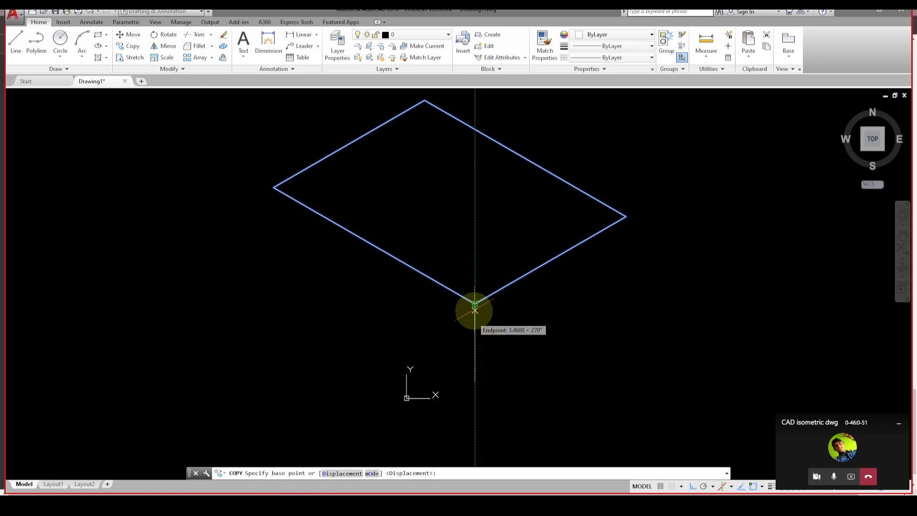
click(475, 304)
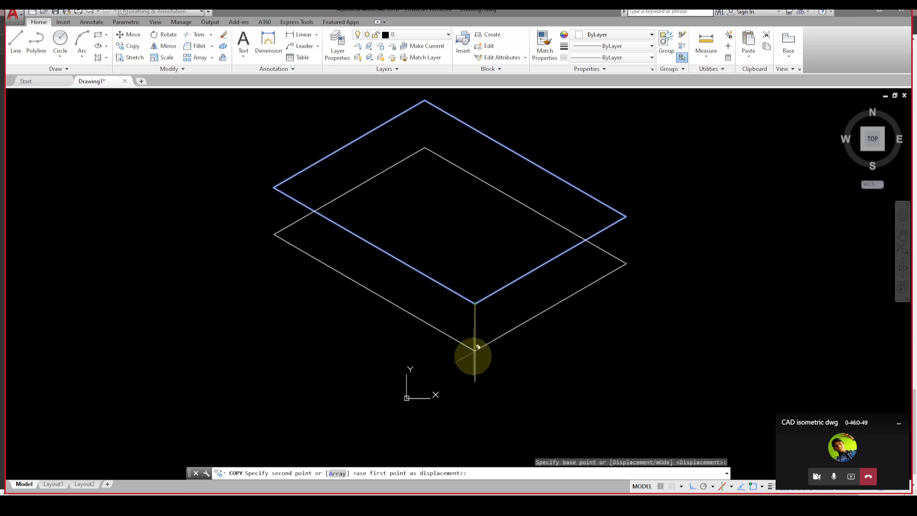
click(475, 381)
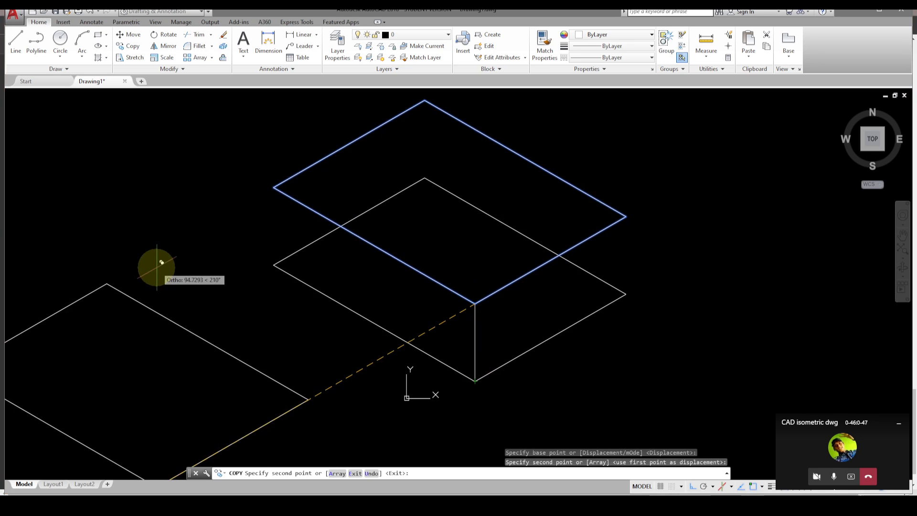
key(Escape)
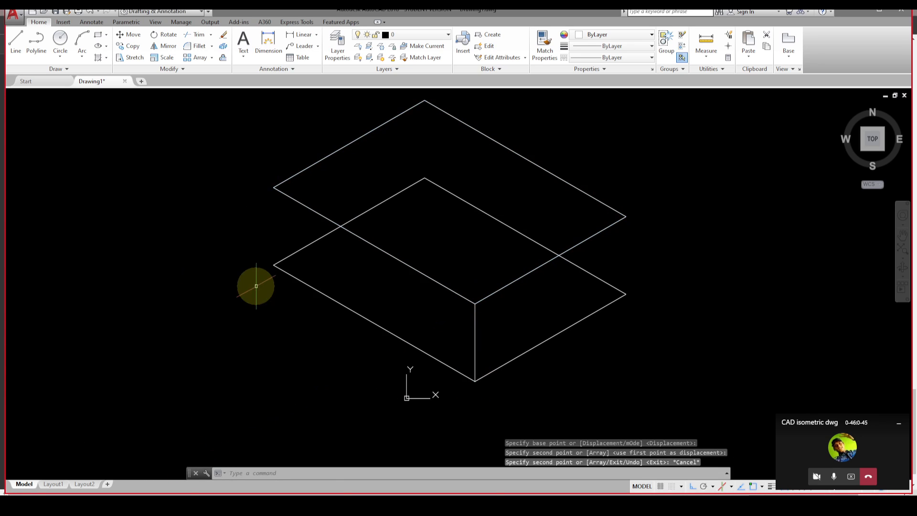
Step: Draw the left vertical edge between the left corners of the upper and lower outlines, then end the Line command
text(l)
key(Return)
click(274, 187)
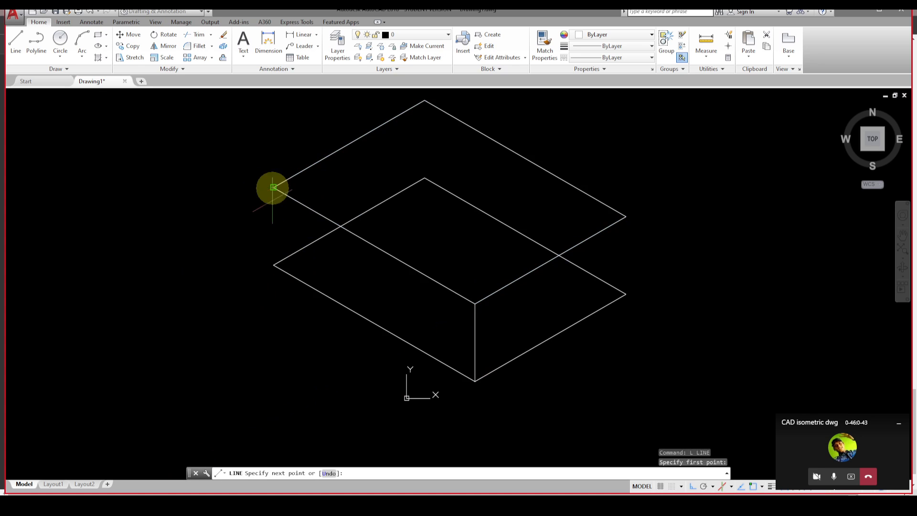
click(274, 266)
key(Escape)
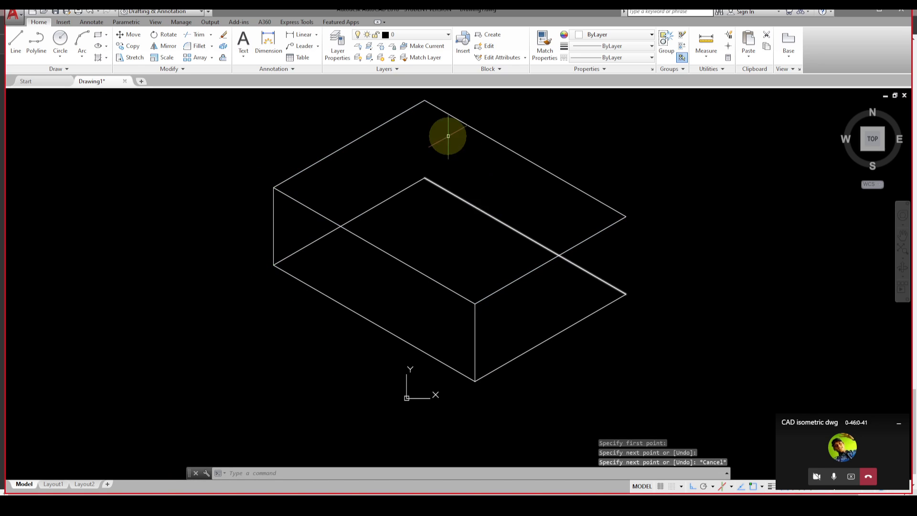
middle_drag(431, 128, 442, 158)
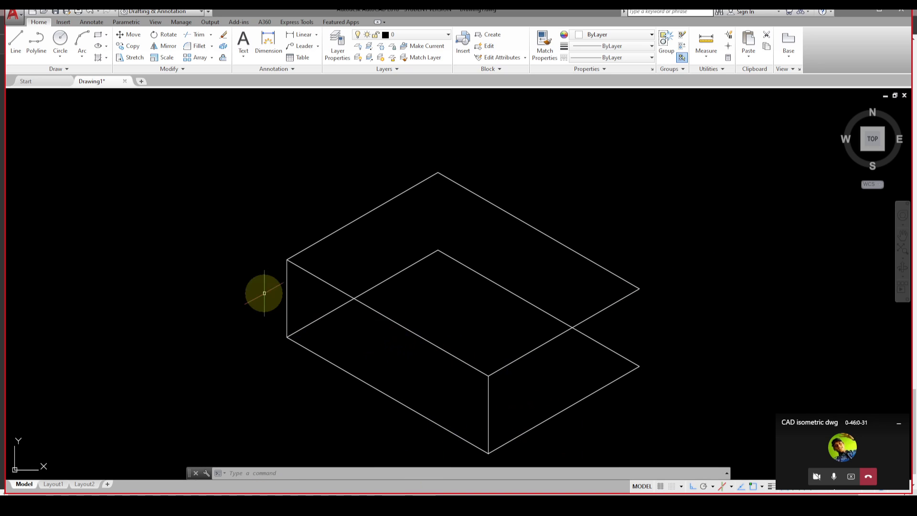
mouse_move(318, 344)
middle_down()
mouse_move(323, 364)
mouse_move(243, 289)
middle_up()
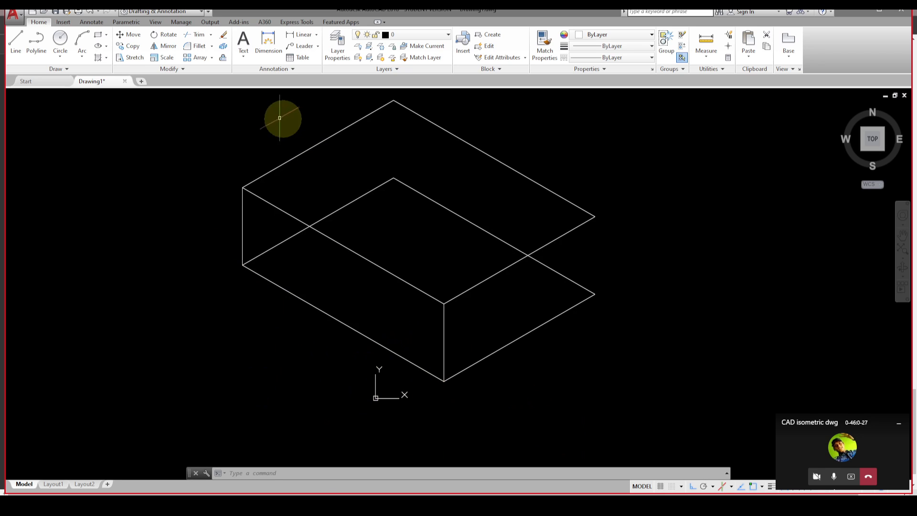
click(106, 47)
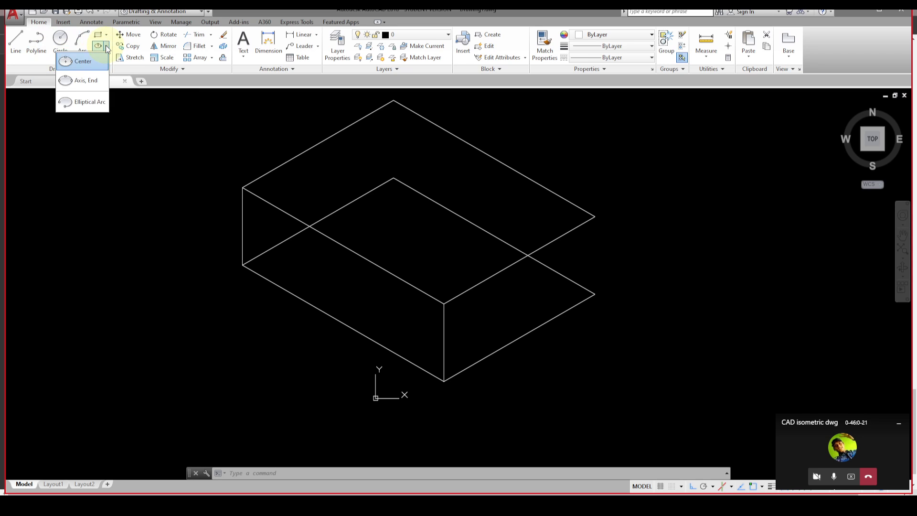
click(109, 65)
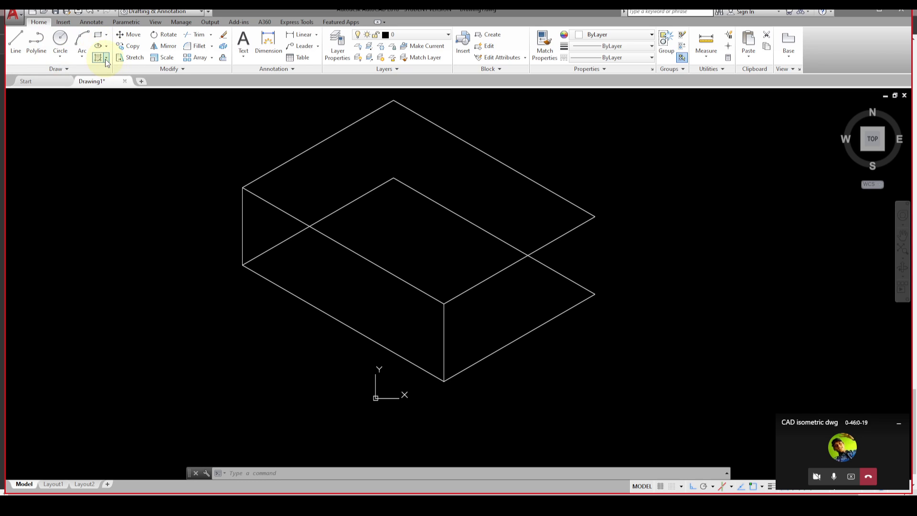
click(106, 60)
click(105, 59)
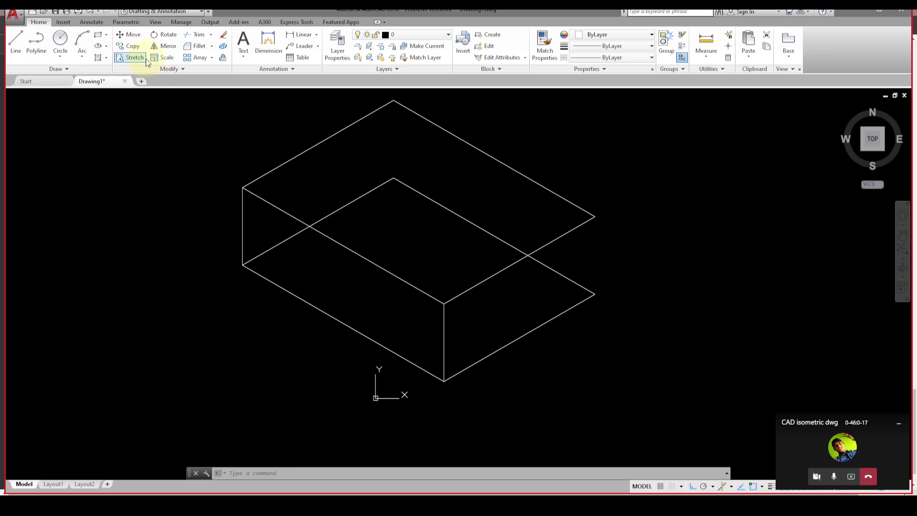
click(67, 70)
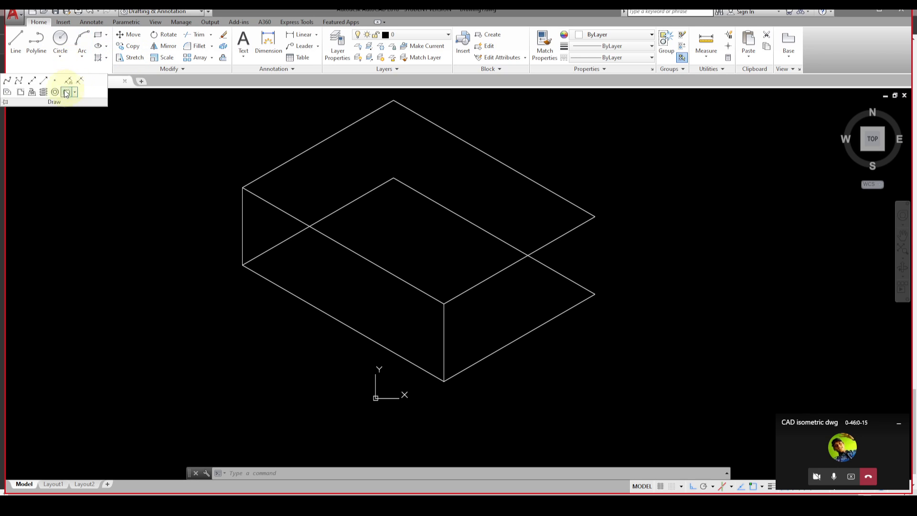
click(61, 57)
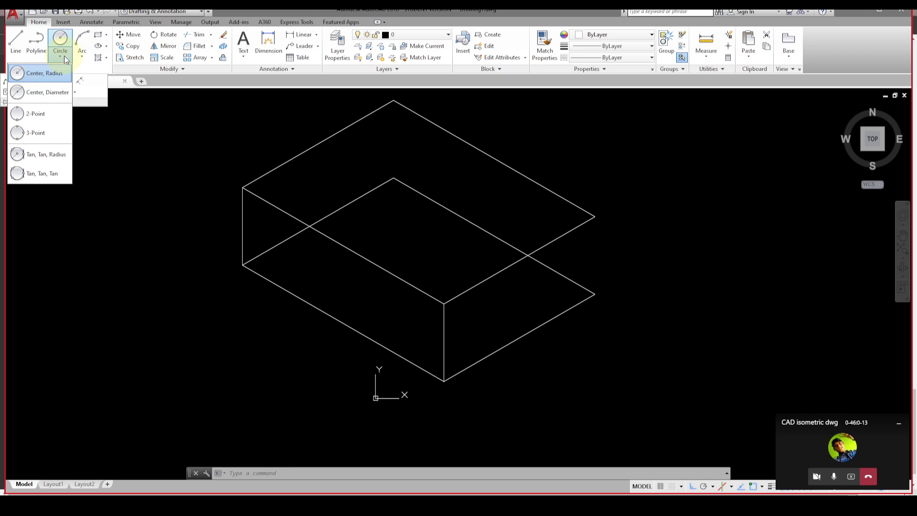
click(109, 46)
click(106, 46)
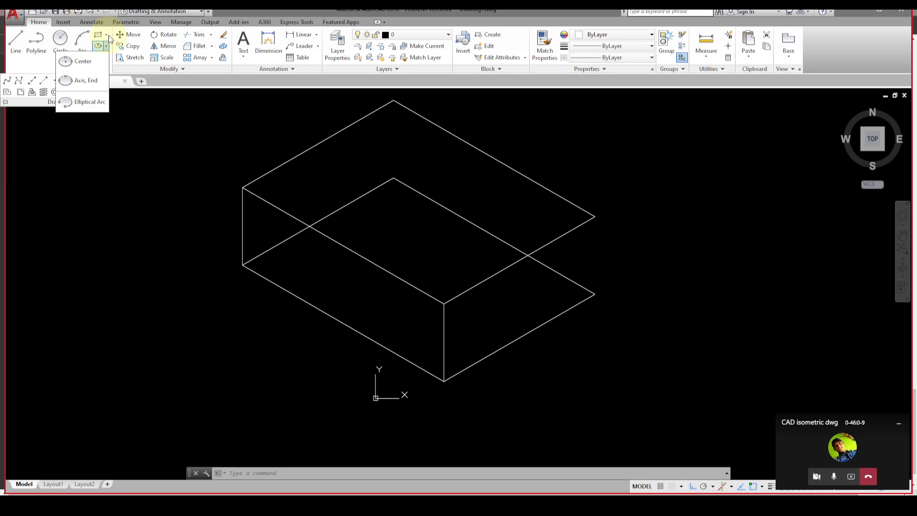
click(98, 65)
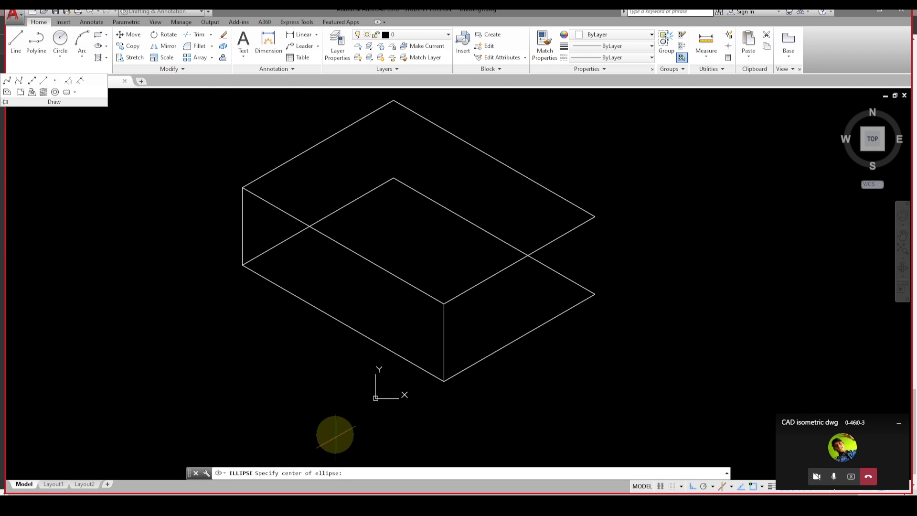
key(Escape)
key(Escape)
key(Escape)
key(Escape)
text(e)
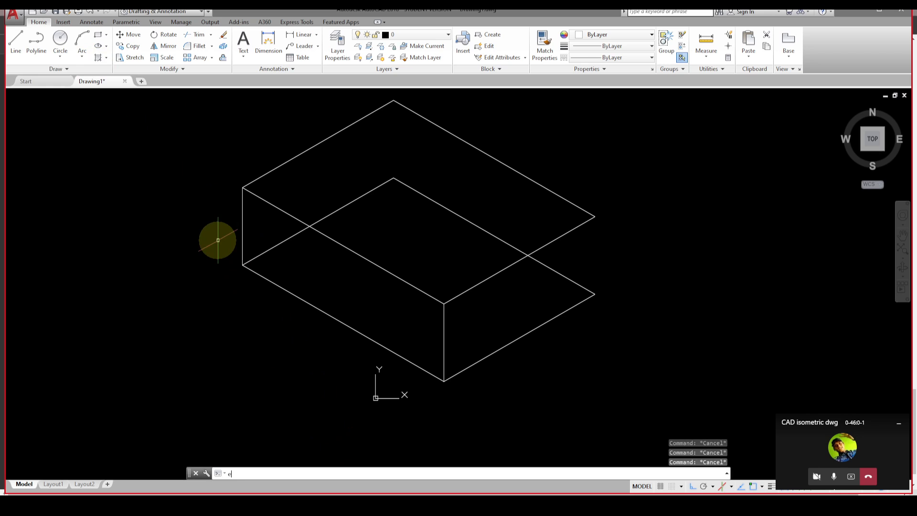
key(Return)
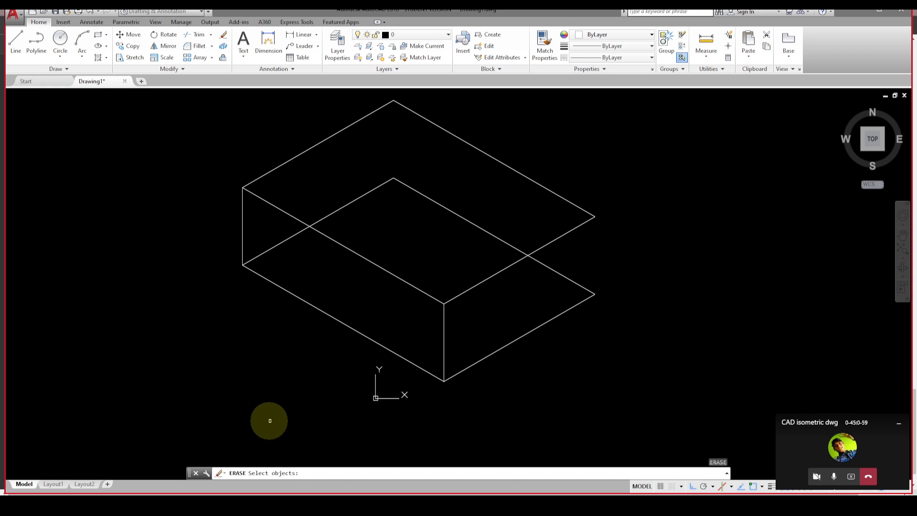
key(Escape)
key(Escape)
key(Escape)
text(el)
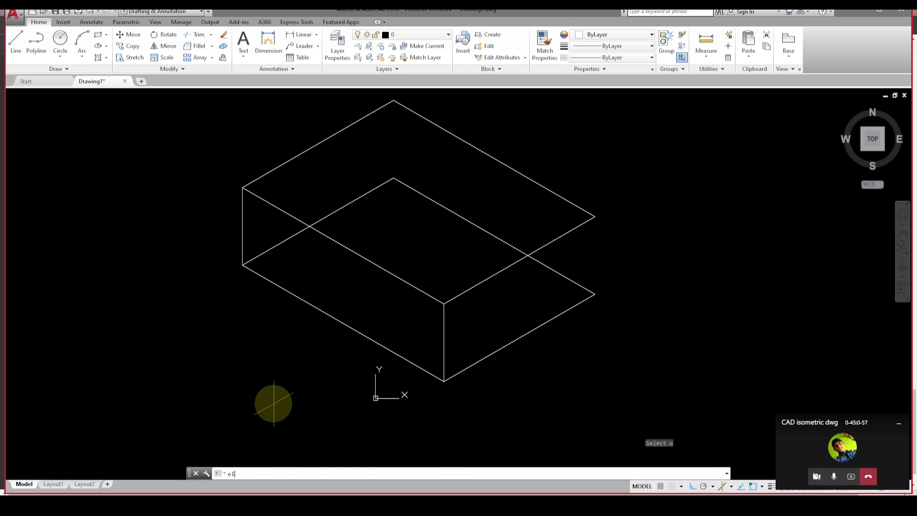
key(Return)
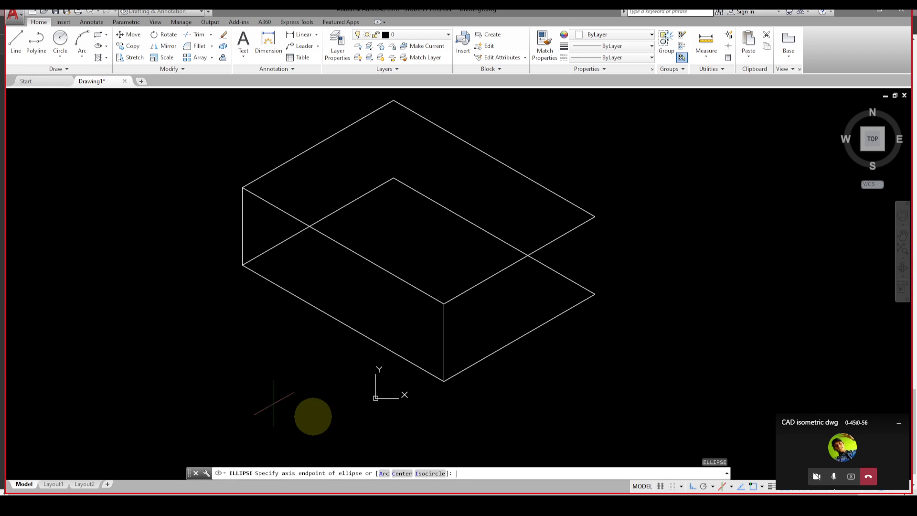
click(108, 46)
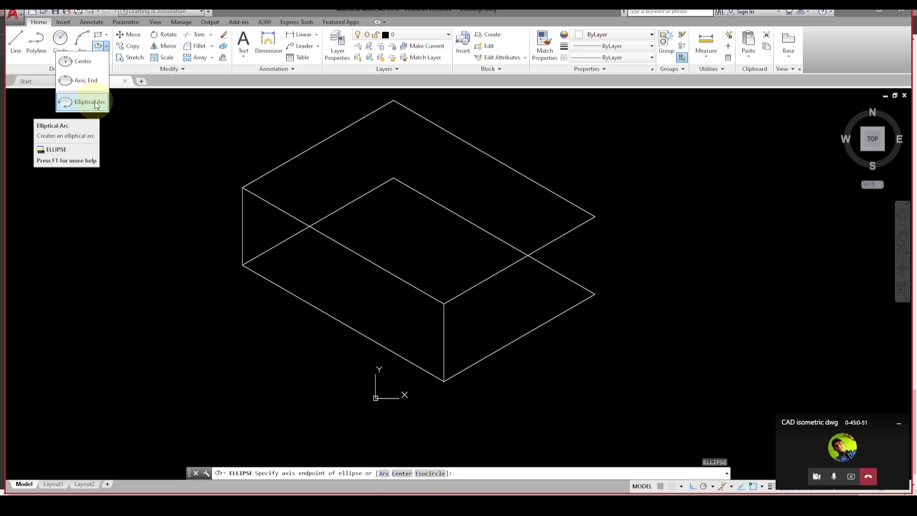
key(Escape)
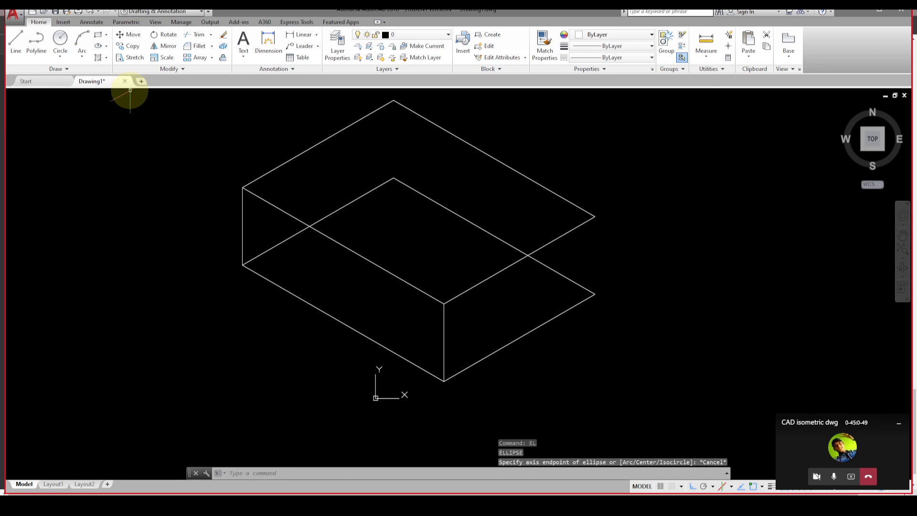
key(Escape)
key(Escape)
key(Escape)
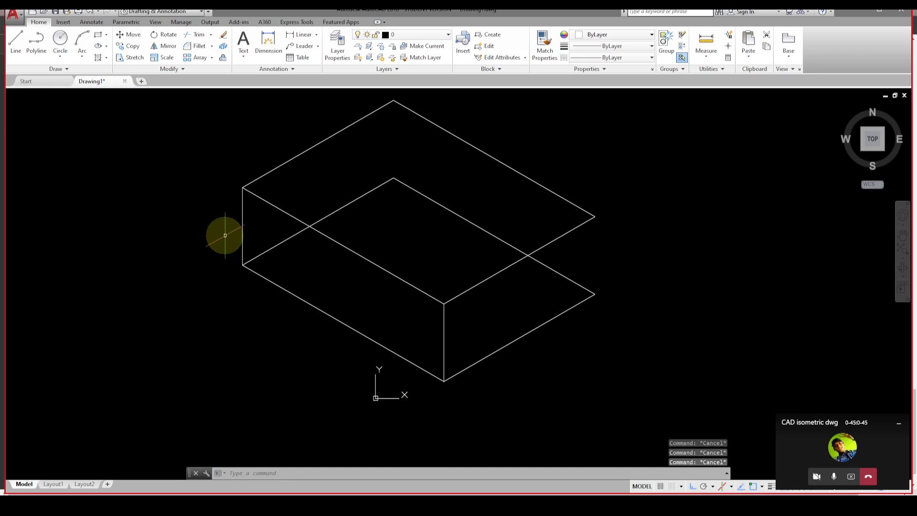
Step: Draw an isocircle of radius 30 on Isoplane Top, centred on the midpoint of the upper outline's front-left 60-unit edge
text(EL)
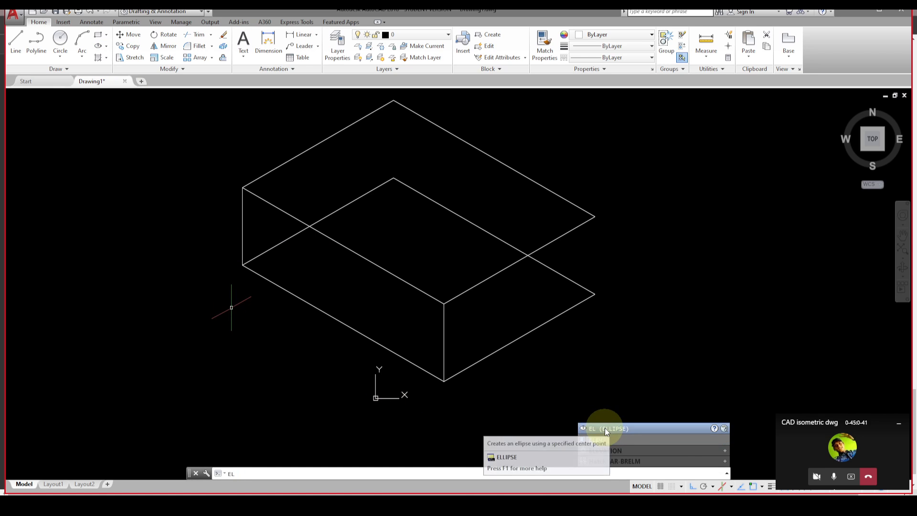
click(604, 429)
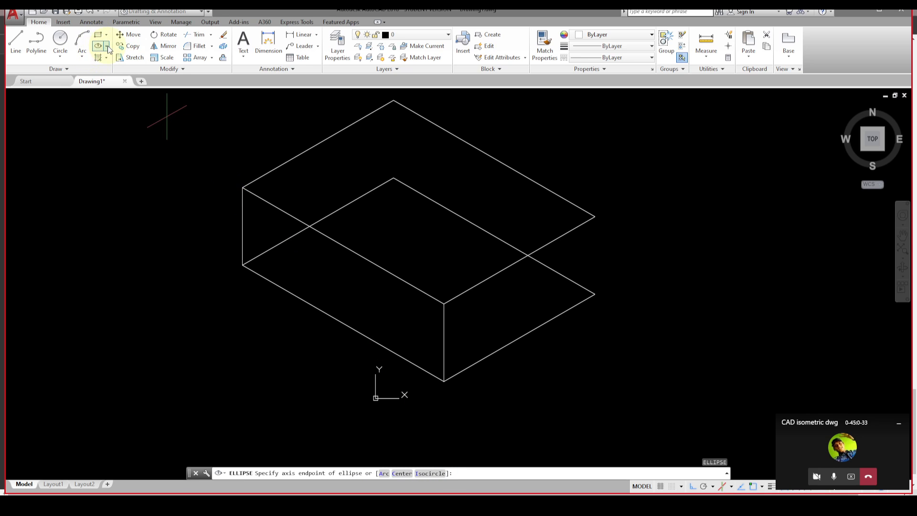
click(429, 474)
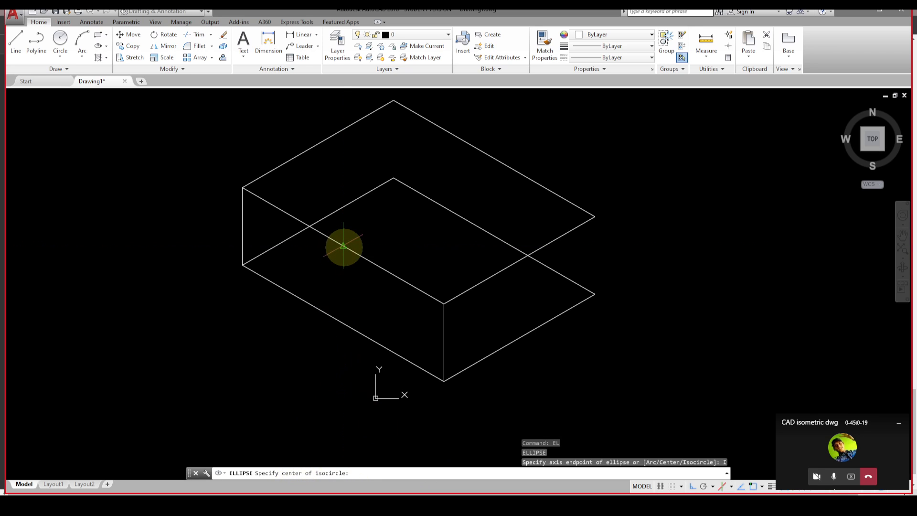
click(343, 247)
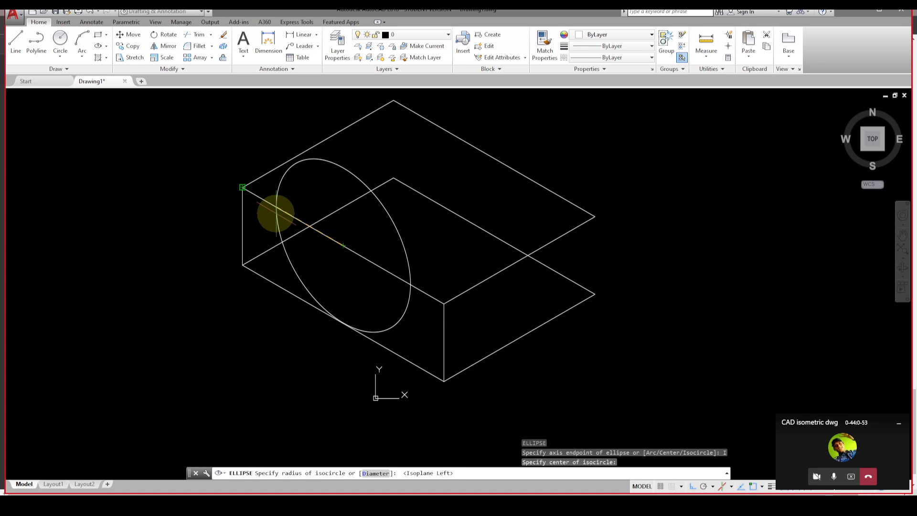
key(F5)
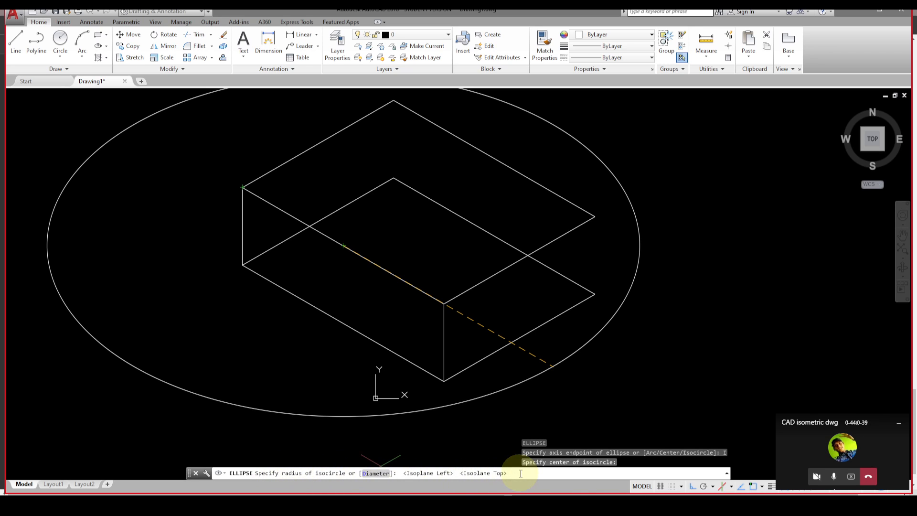
text(0)
key(Return)
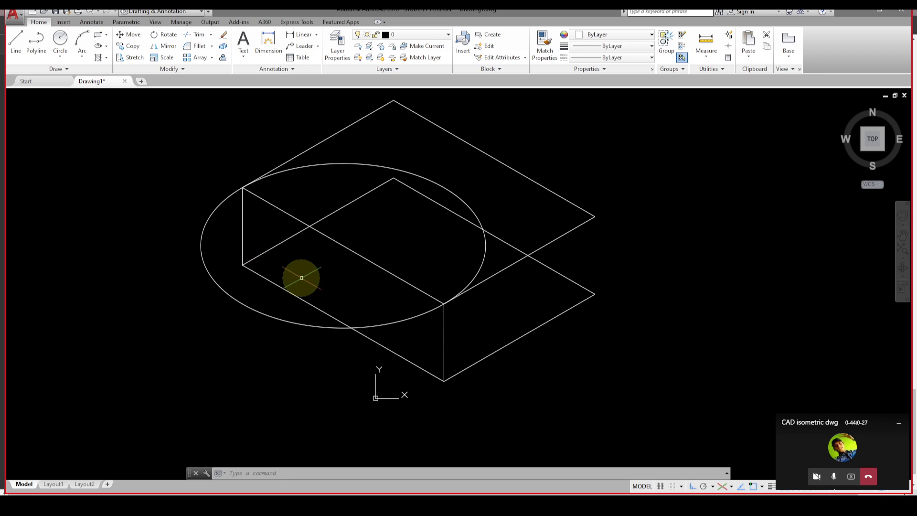
Step: Copy the isocircle from the midpoint of the upper front-left edge down to the midpoint of the matching lower edge
text(`co)
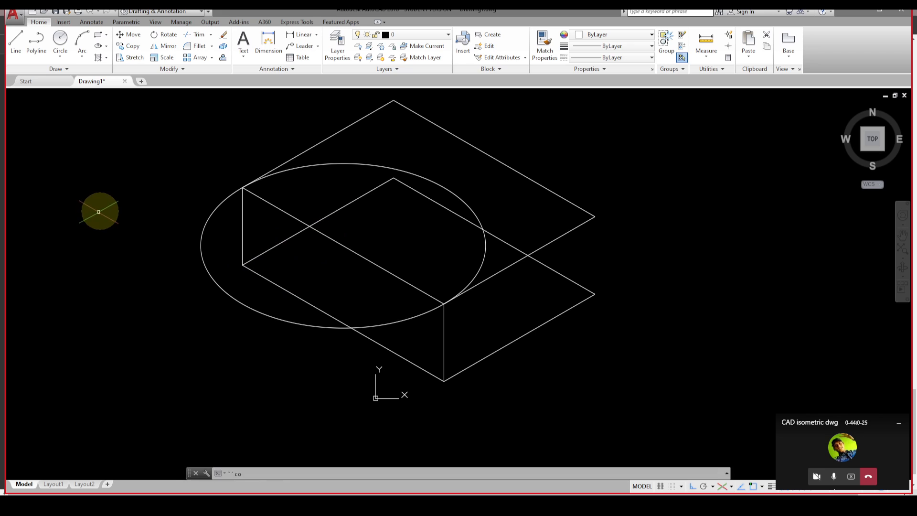
key(Escape)
key(Escape)
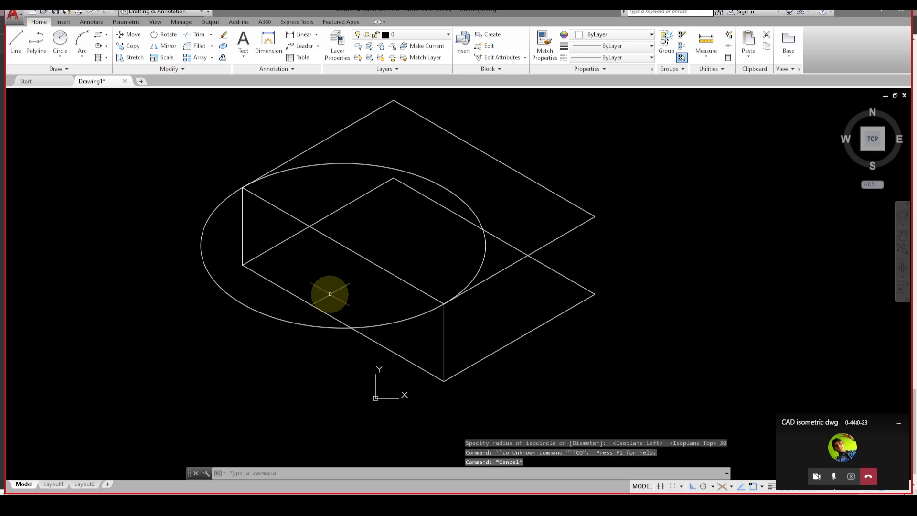
text(co)
key(Return)
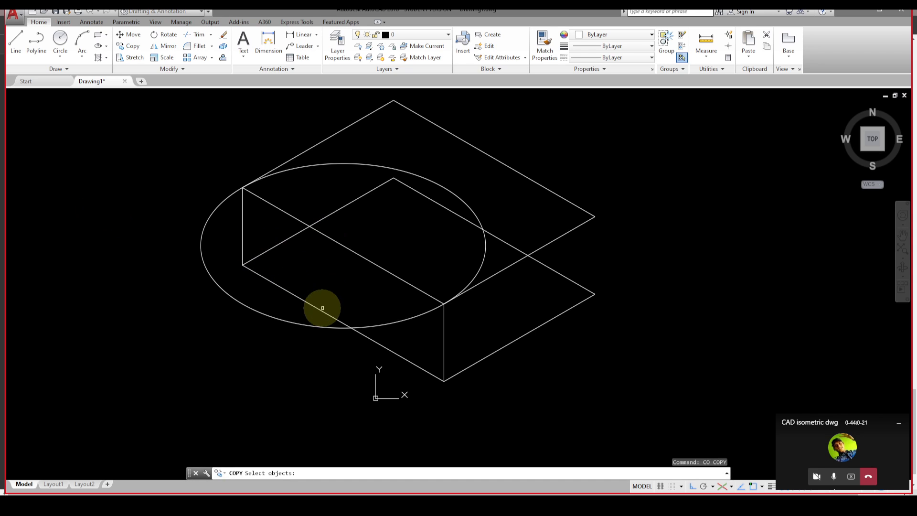
click(291, 325)
key(Return)
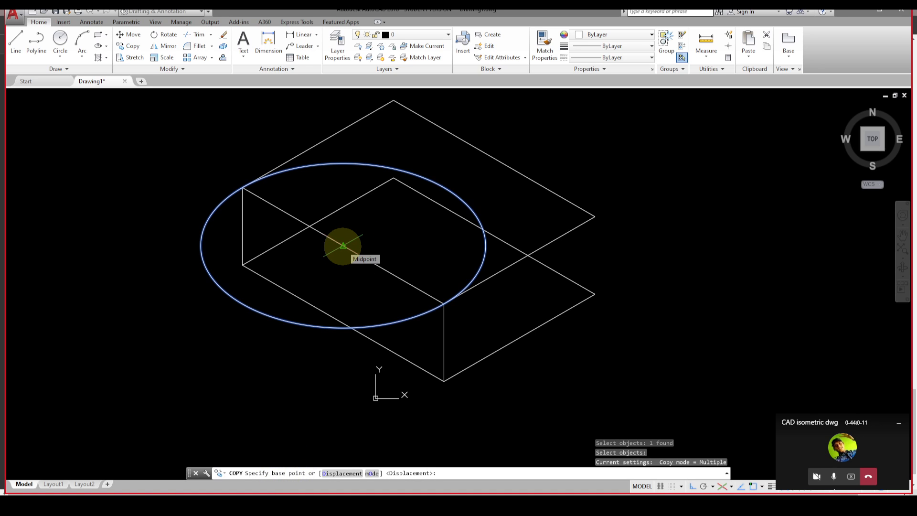
click(343, 245)
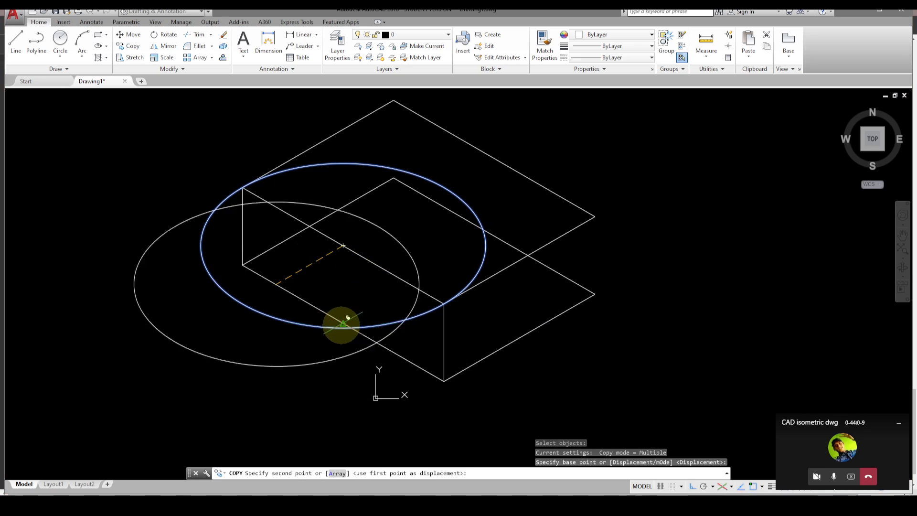
click(344, 323)
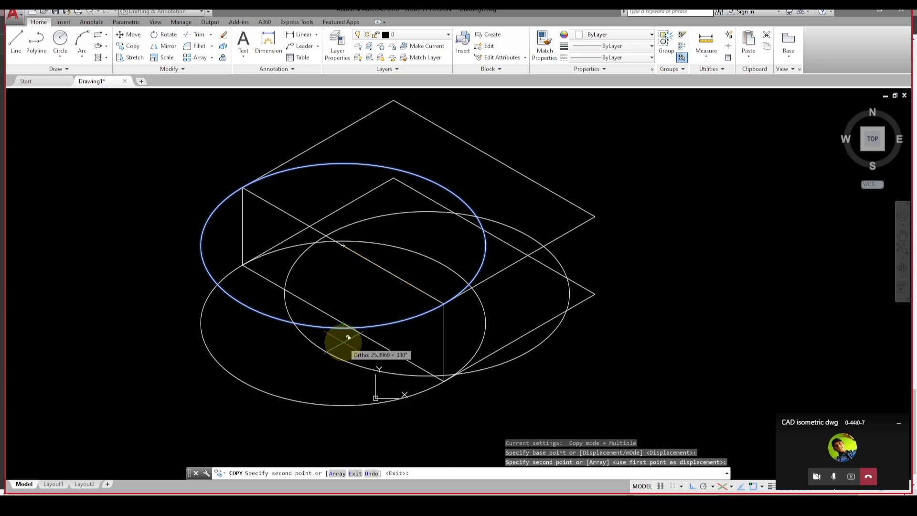
key(Escape)
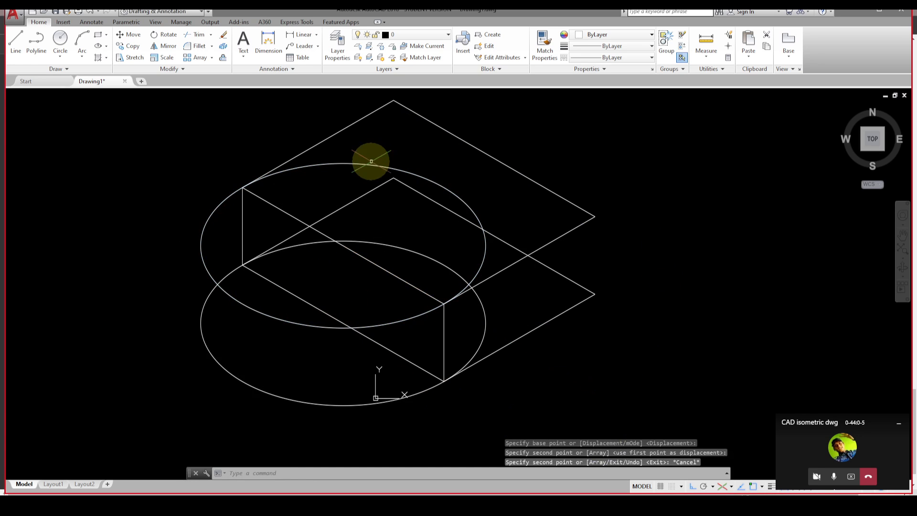
key(Escape)
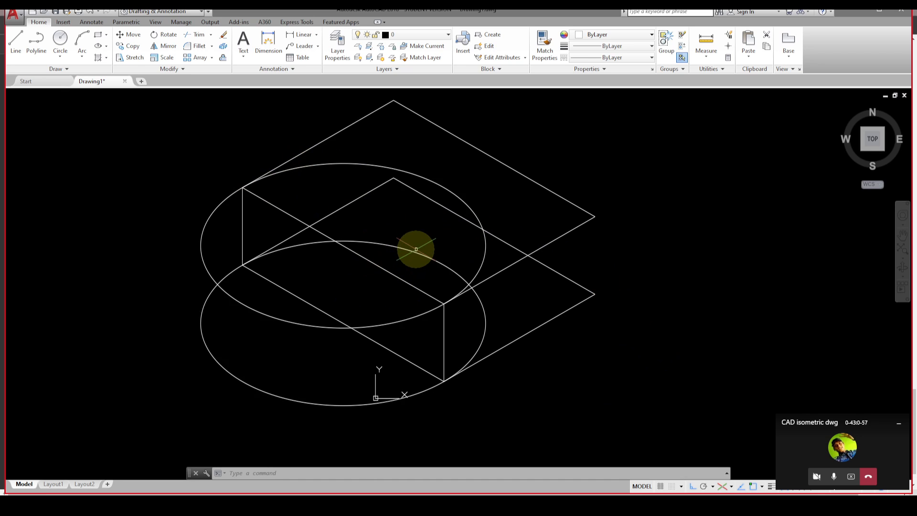
text(tr)
key(Return)
key(Return)
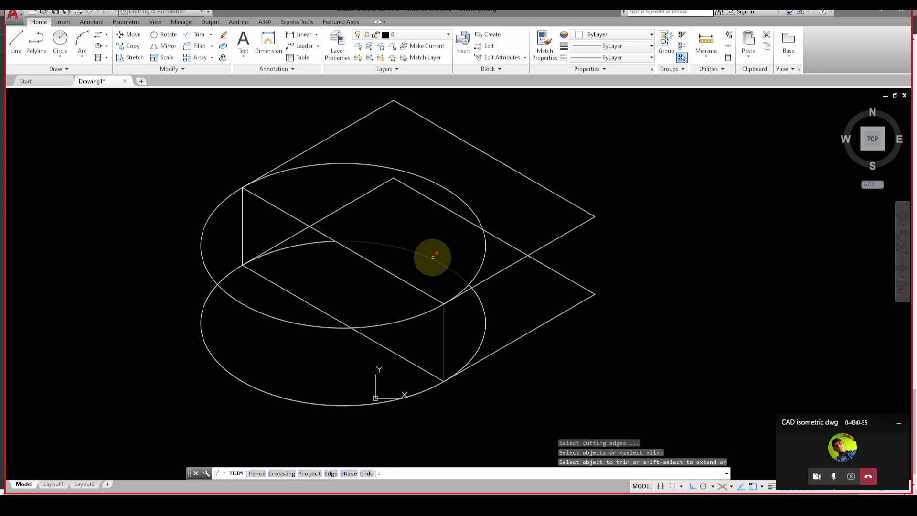
key(Escape)
key(Escape)
key(Escape)
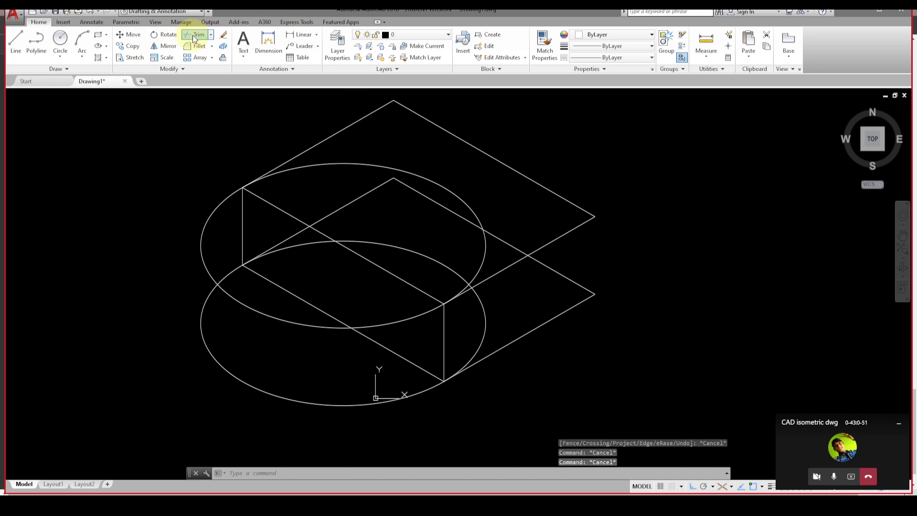
Step: Trim the inner portions of both isocircles so only the rounded front-left end remains outside the block, using all objects as cutting edges
click(194, 36)
key(Return)
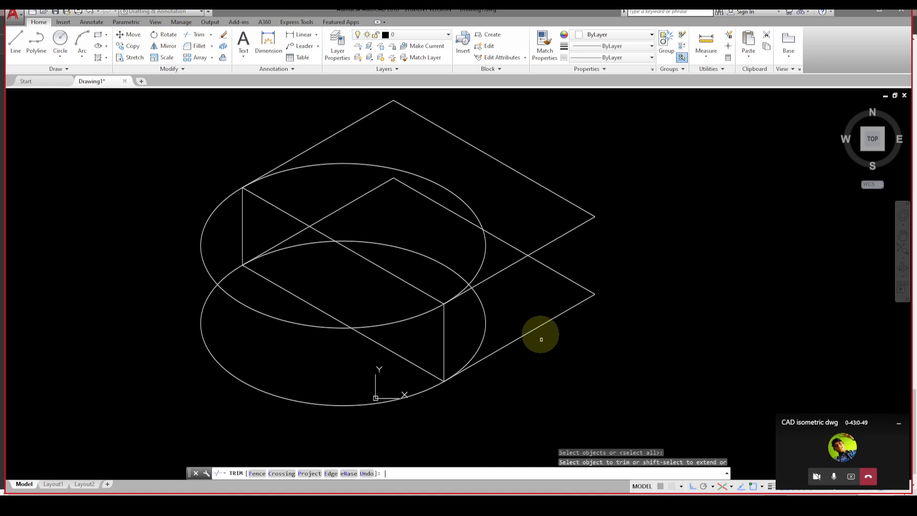
click(483, 344)
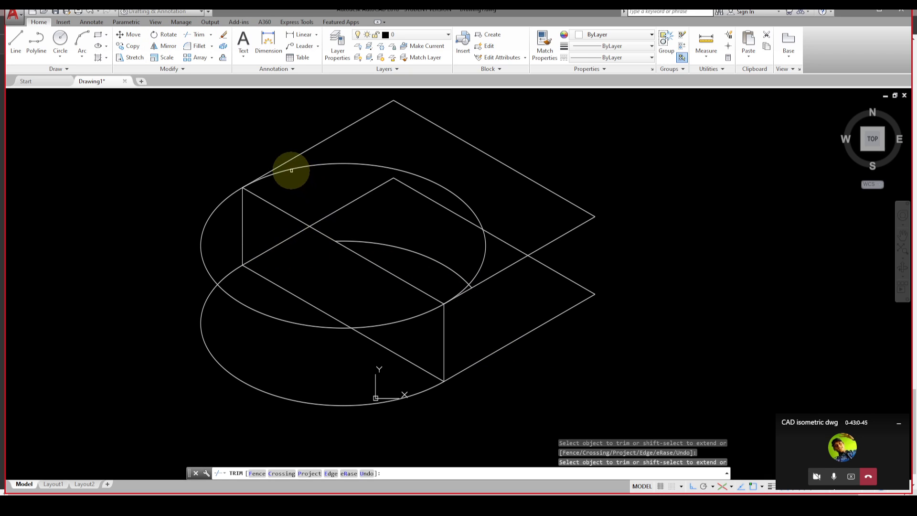
click(304, 179)
click(477, 268)
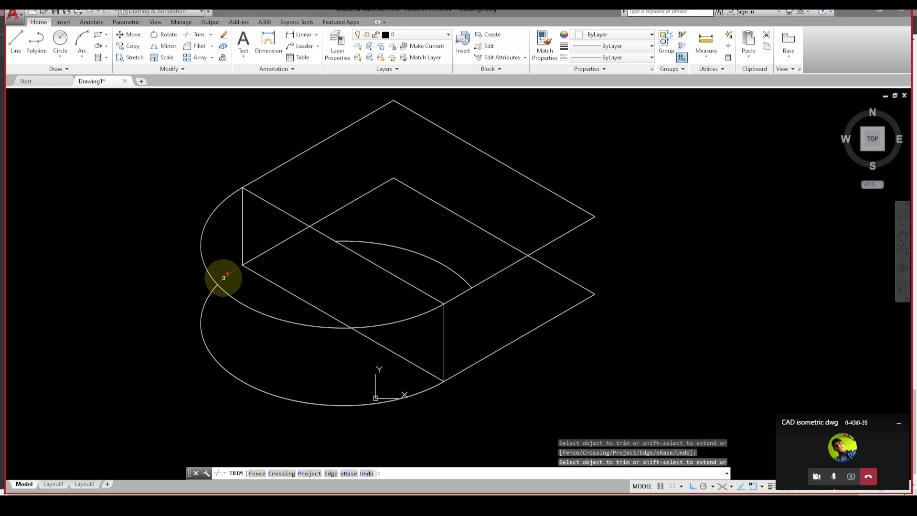
click(223, 278)
click(242, 381)
click(201, 329)
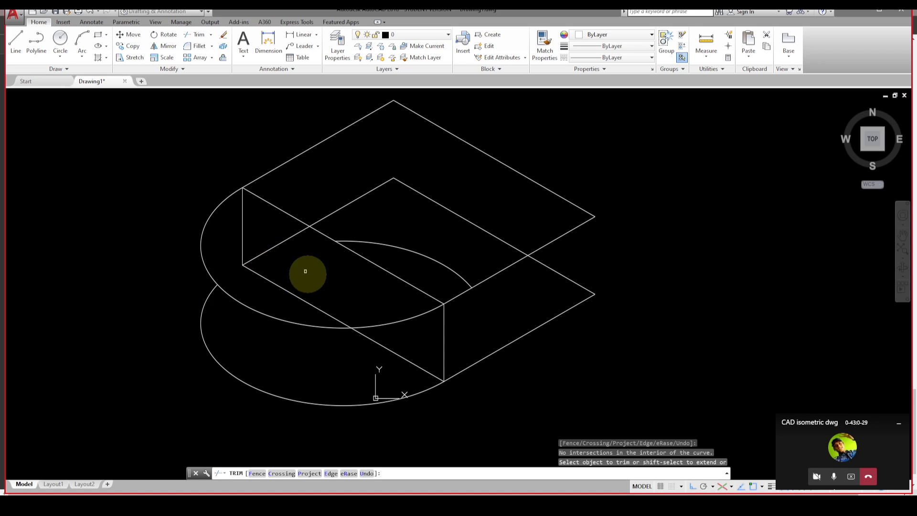
key(Escape)
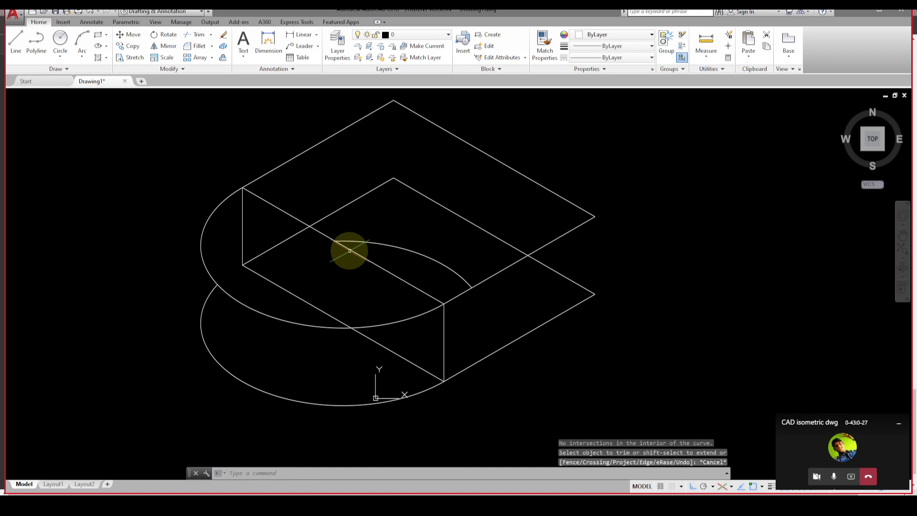
Step: Erase the upper and lower straight edges across the rounded end and the two hidden back edges of the lower outline
click(350, 249)
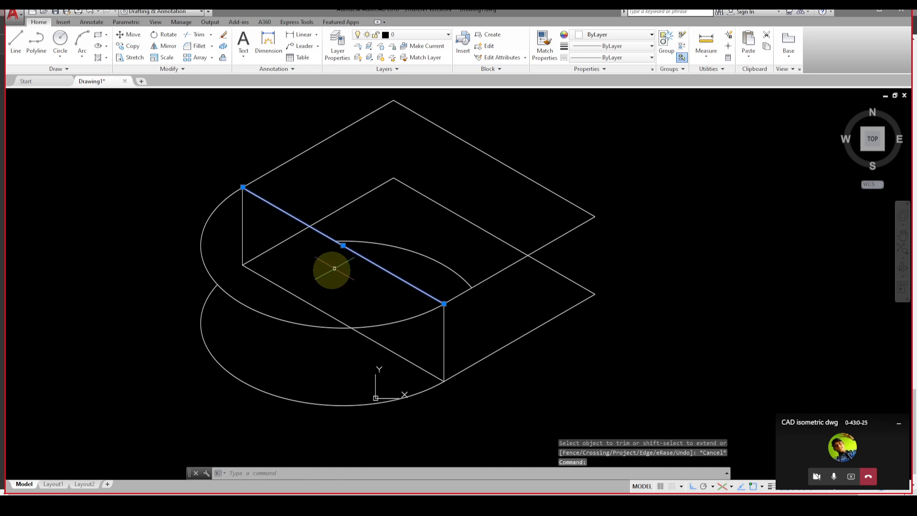
click(273, 282)
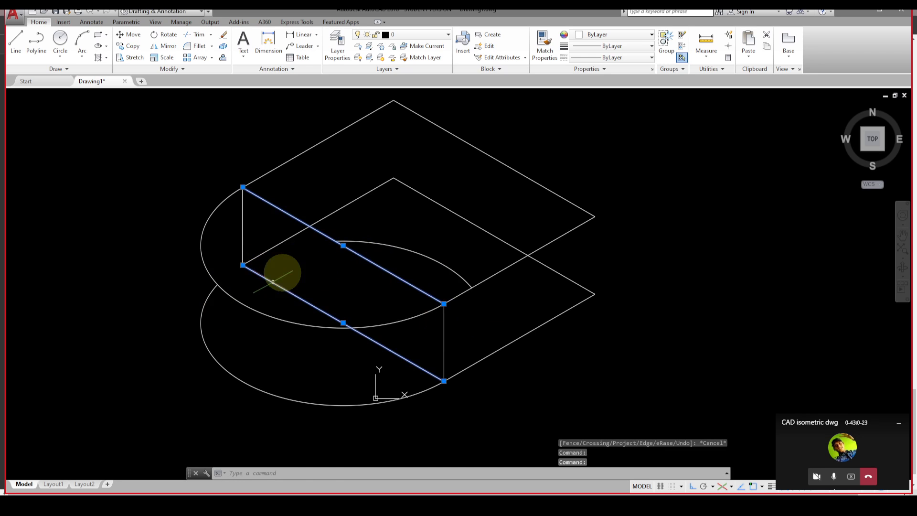
click(273, 247)
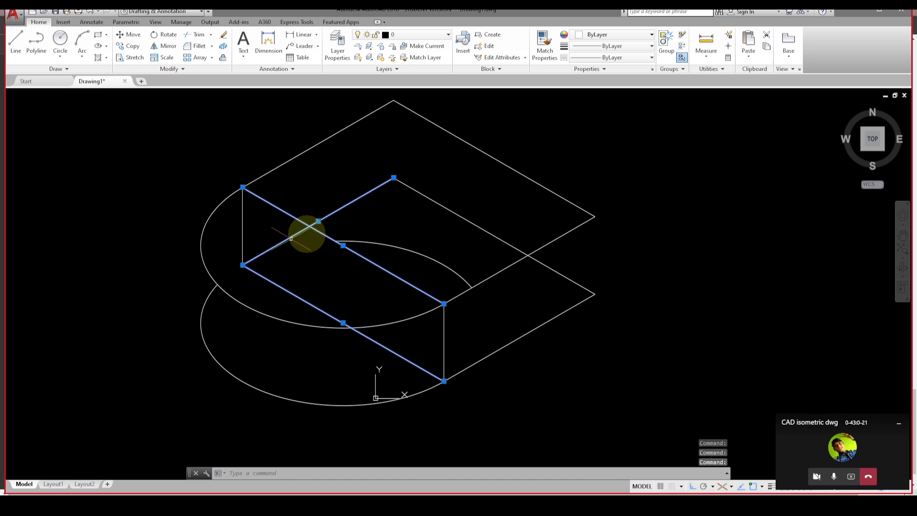
click(463, 218)
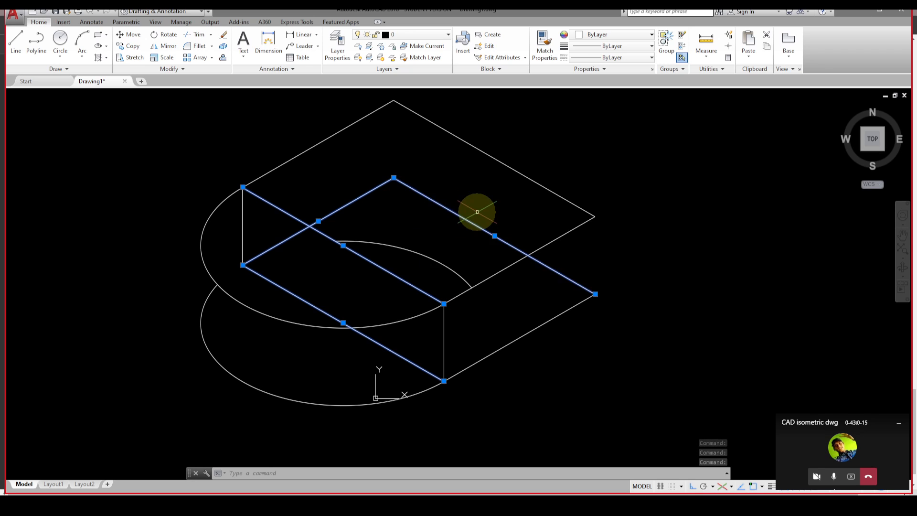
key(Delete)
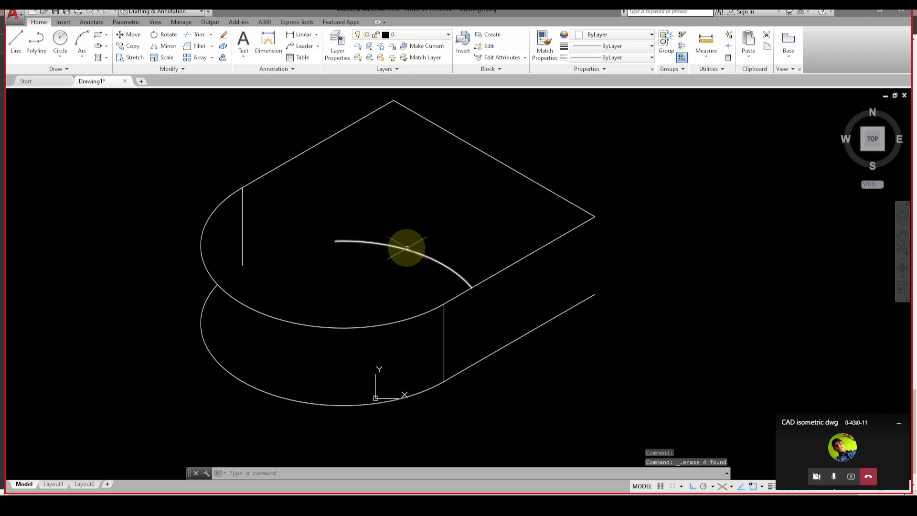
Step: Erase the leftover arc piece inside the block and the hidden vertical edge at the rear end of the rounded outline
click(407, 249)
key(Delete)
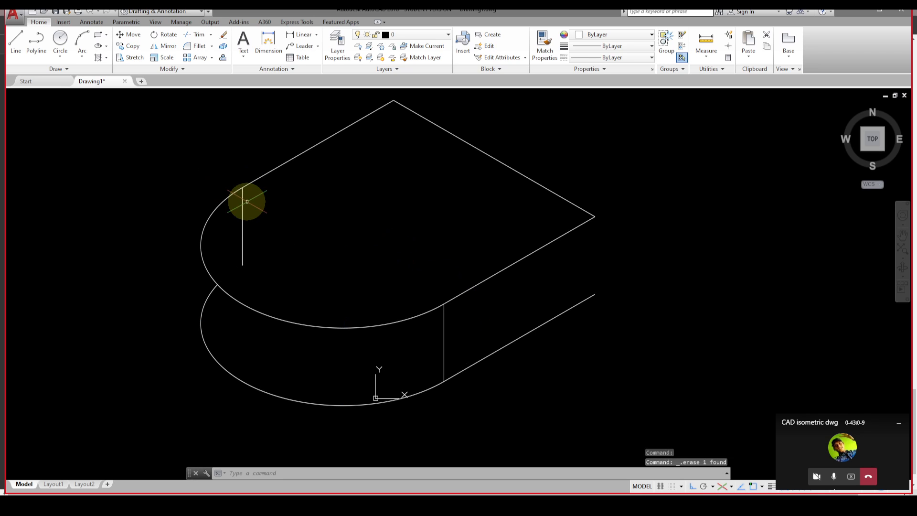
click(244, 211)
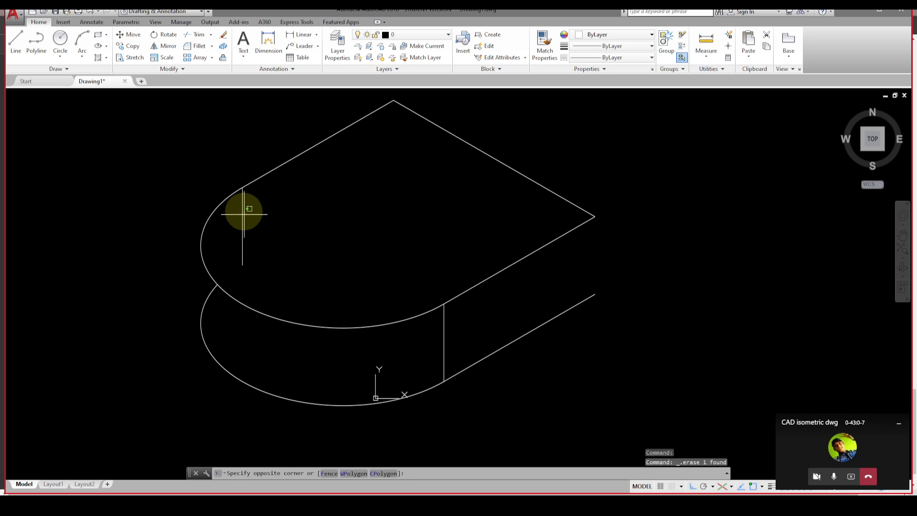
click(246, 227)
click(260, 224)
click(238, 215)
key(Delete)
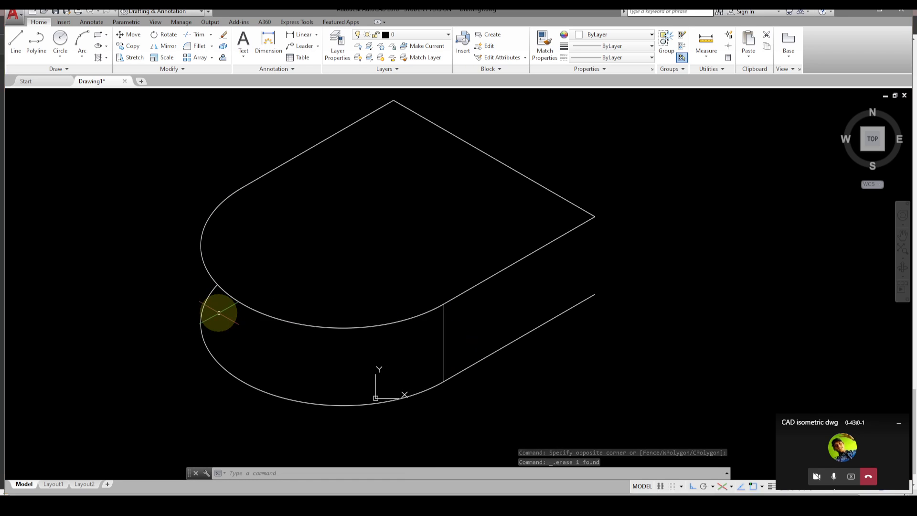
Step: Turn on the Quadrant object snap
text(l)
key(Return)
key(Escape)
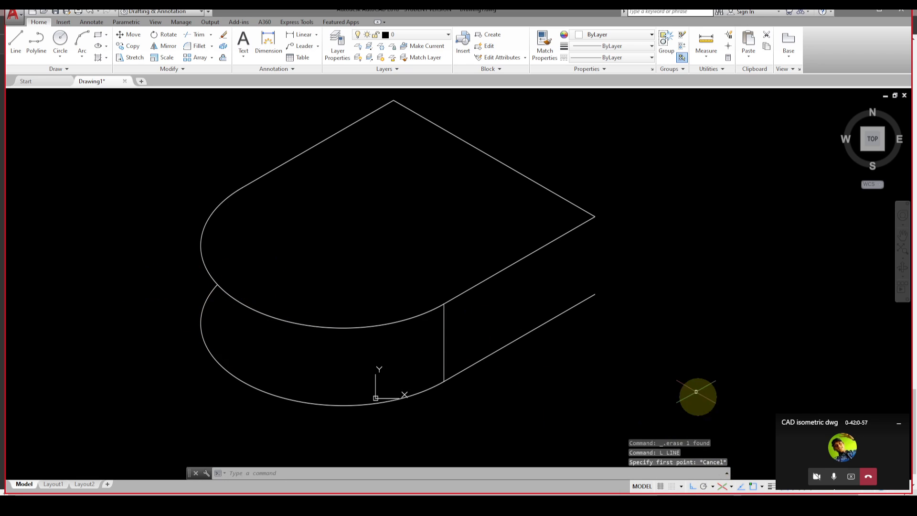
click(712, 486)
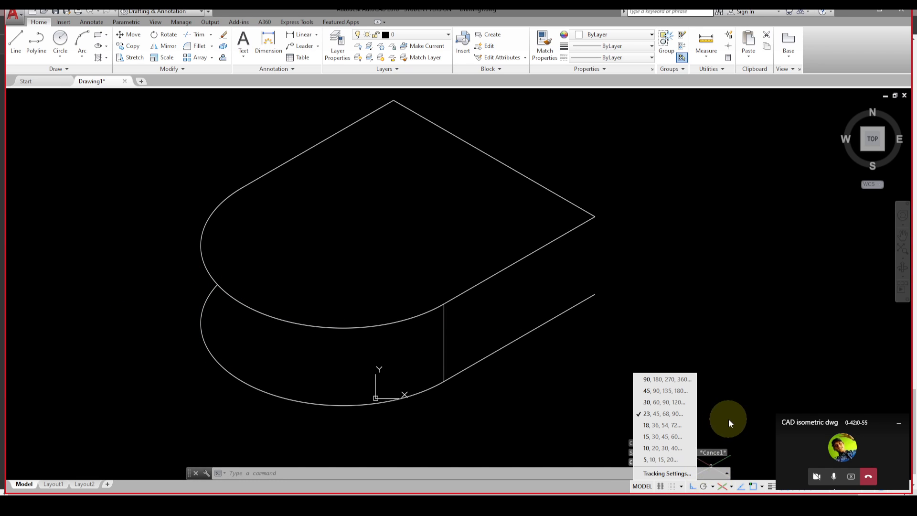
click(732, 485)
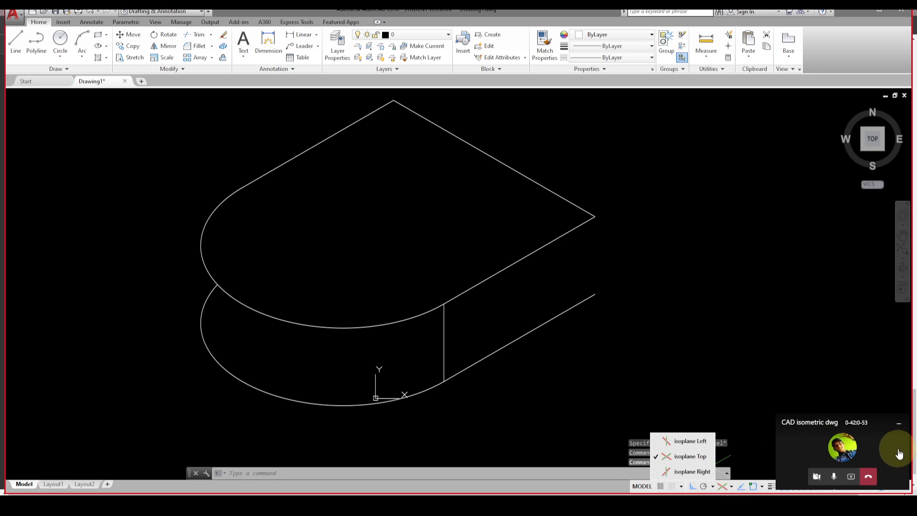
click(903, 428)
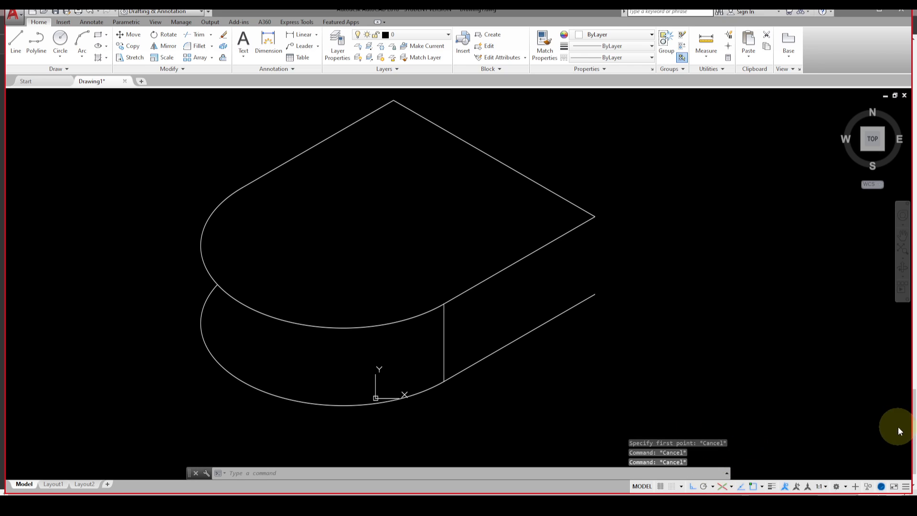
click(761, 486)
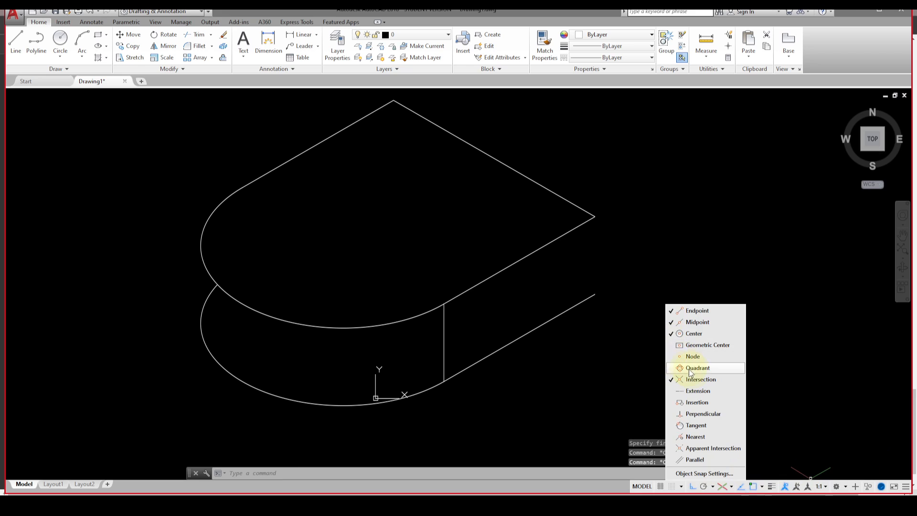
Step: Draw a vertical line joining the outermost left quadrants of the upper and lower arcs
click(16, 40)
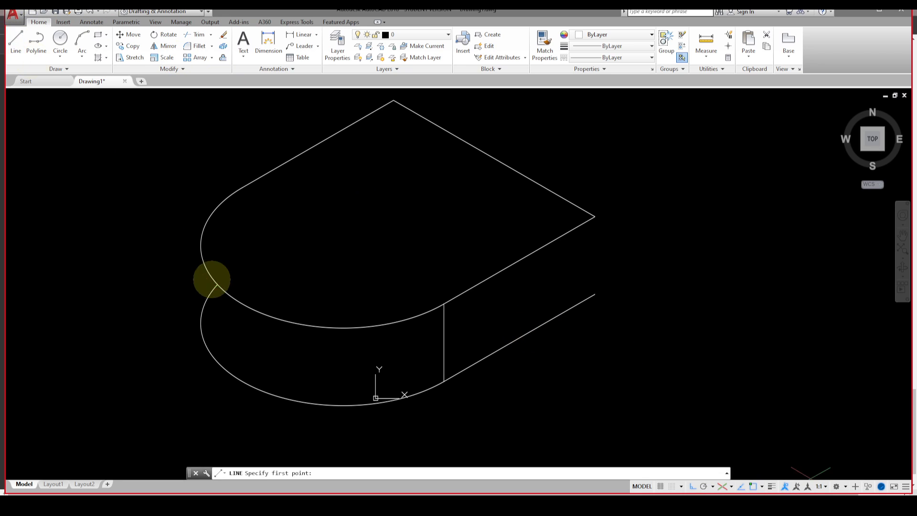
click(200, 246)
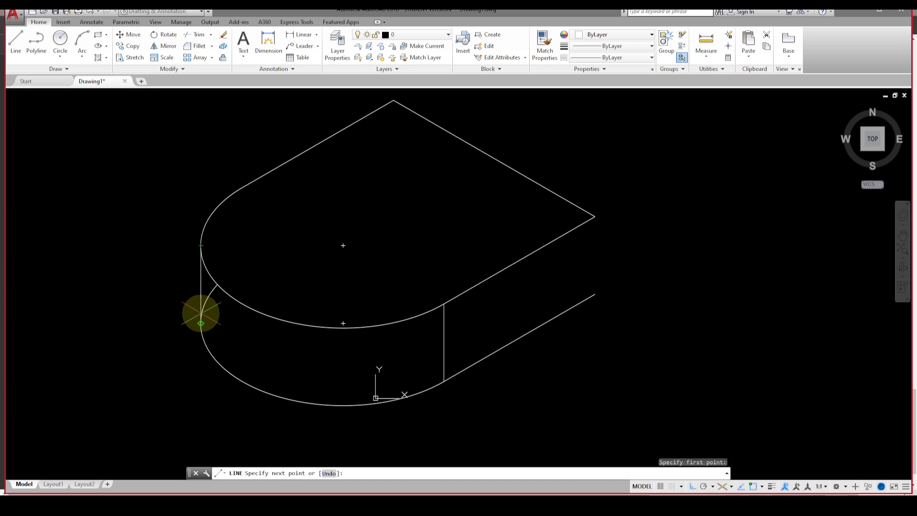
click(201, 324)
key(Escape)
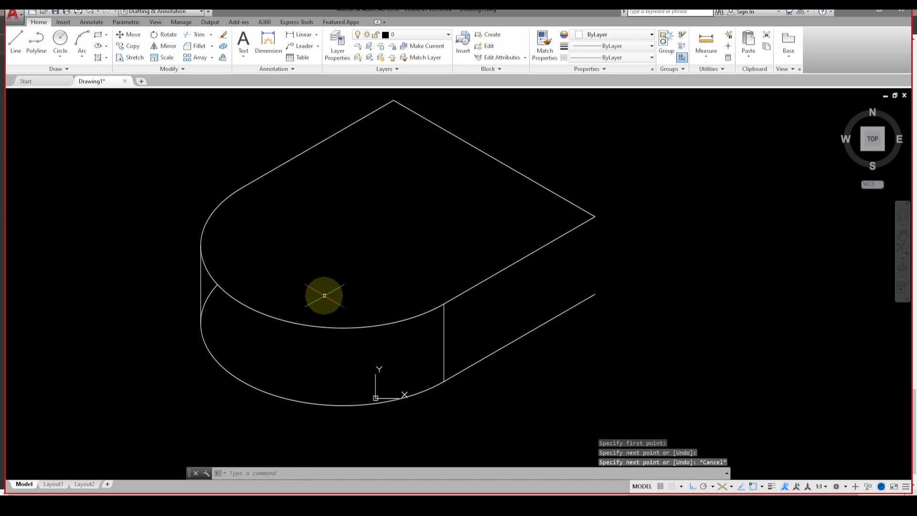
Step: Trim the hidden piece of the lower arc between the vertical tangent line and the upper arc, using all objects as cutting edges
click(14, 42)
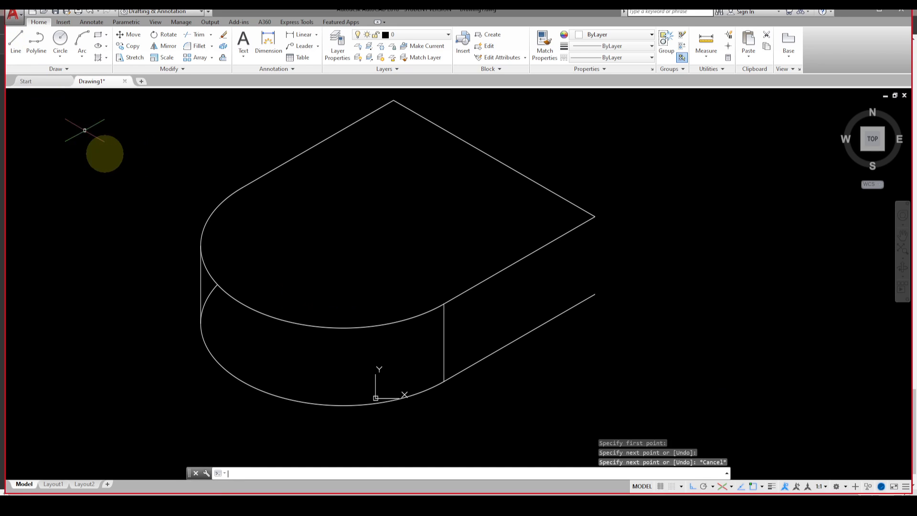
click(197, 35)
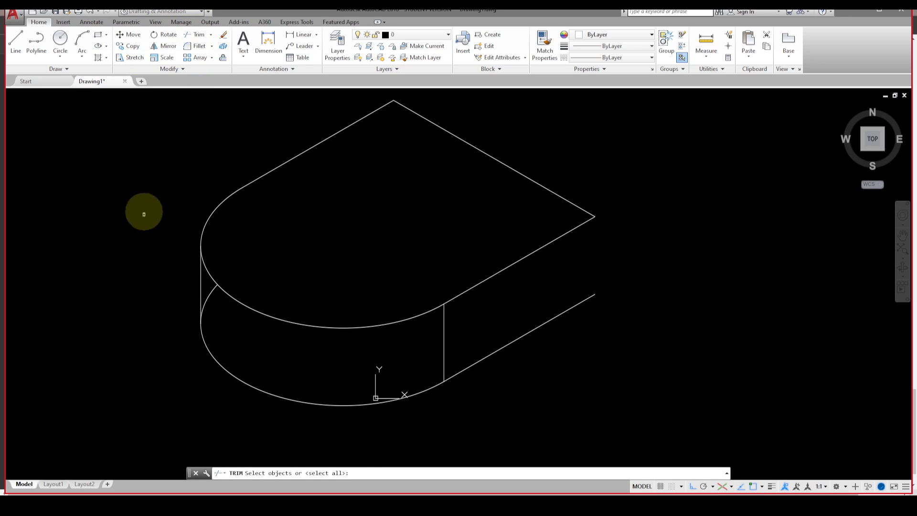
key(Return)
click(210, 306)
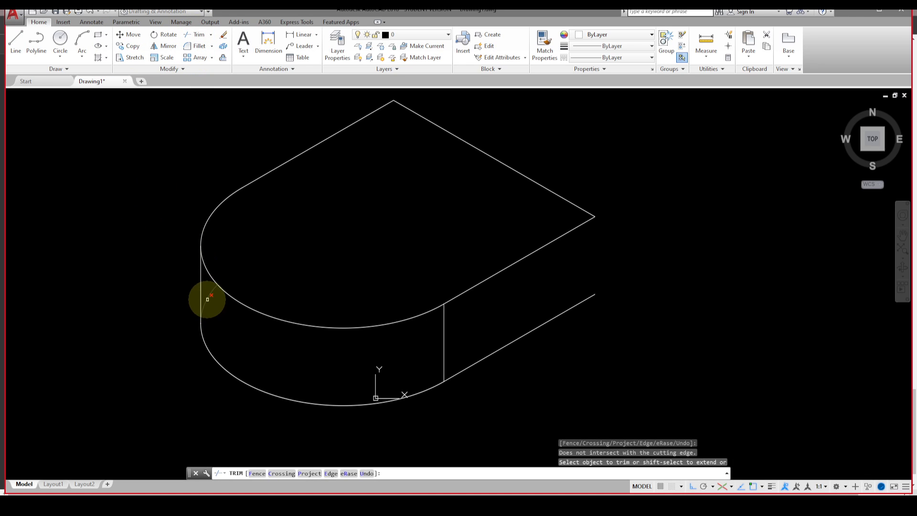
key(Escape)
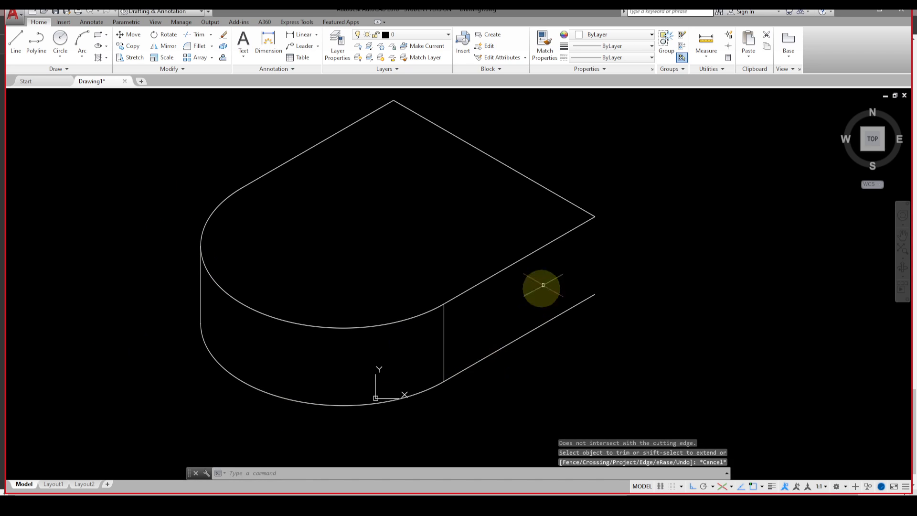
Step: Draw the vertical edge from the upper right corner to the end of the lower straight edge
text(l)
key(Return)
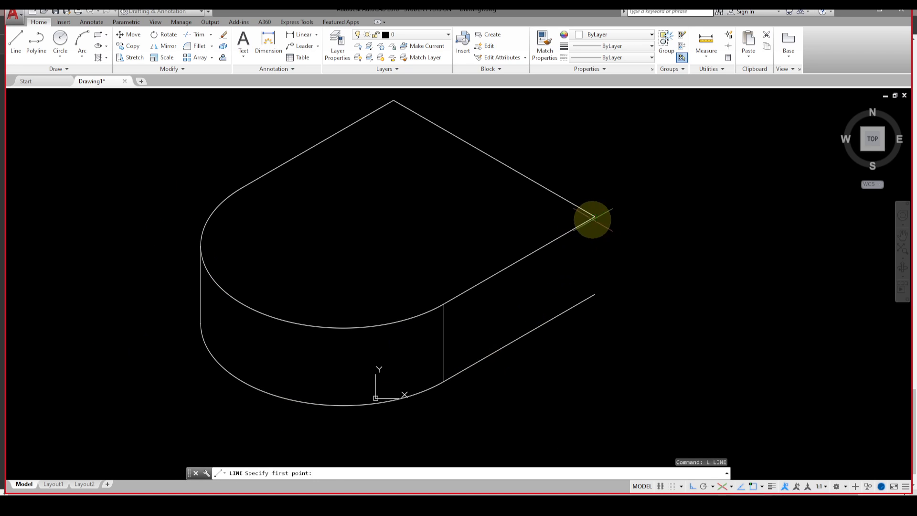
click(594, 218)
click(595, 294)
key(Escape)
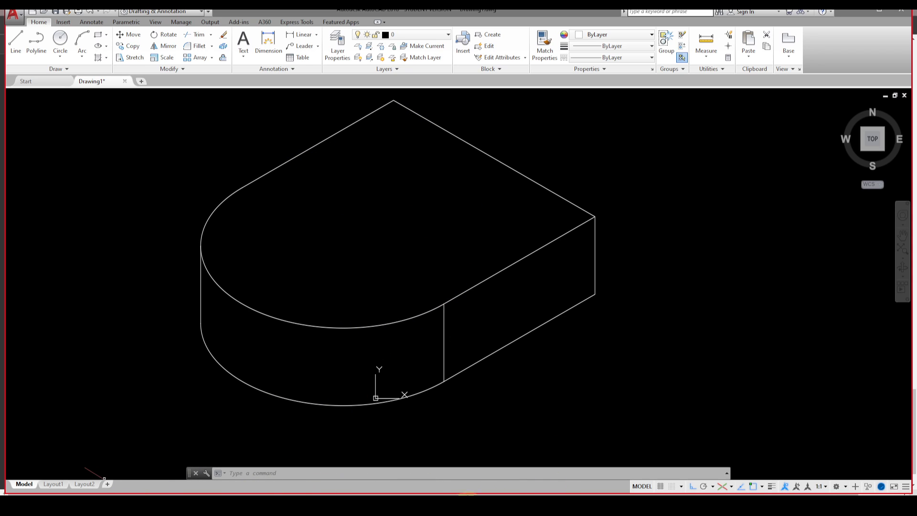
Step: Switch to the Teams meeting and share the Microsoft Edge window showing JS-03.pdf
click(443, 494)
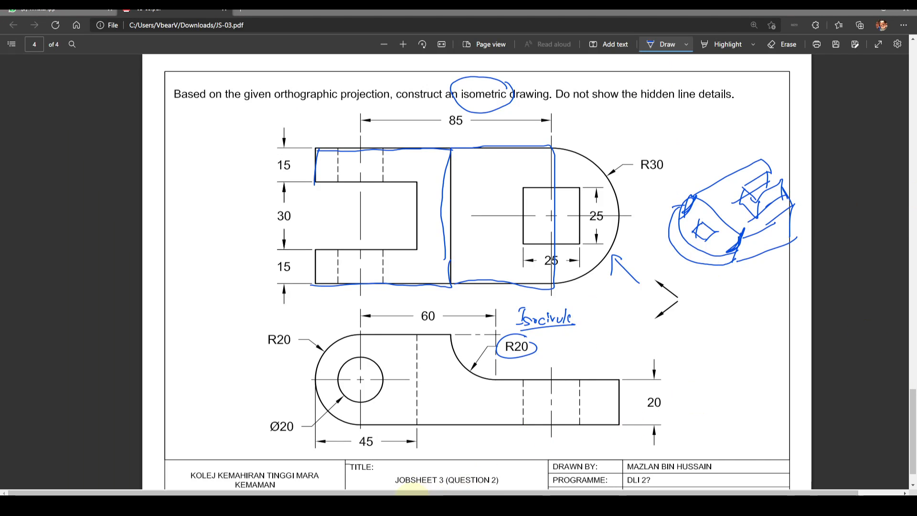
click(417, 505)
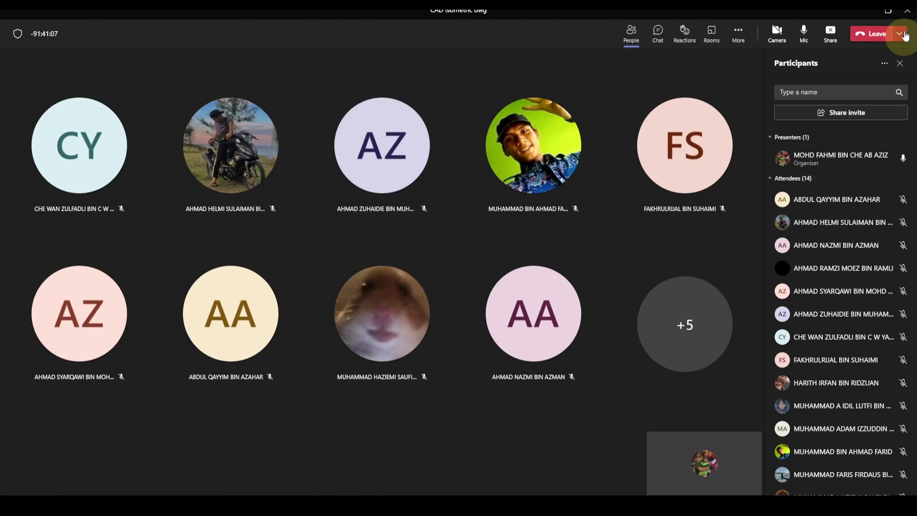
click(831, 33)
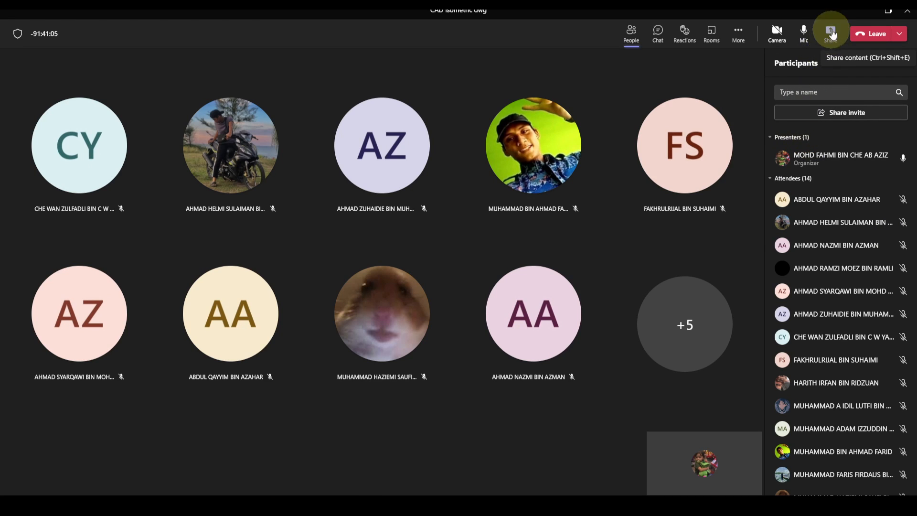
click(829, 30)
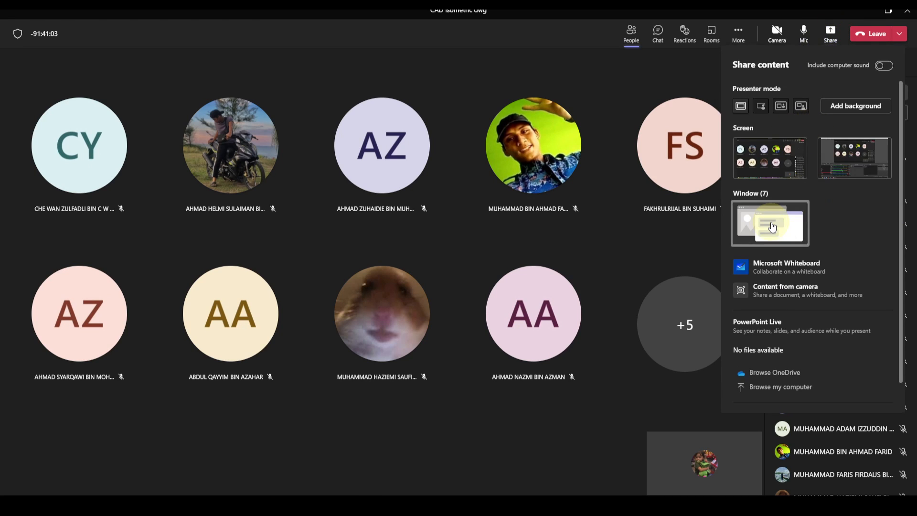
click(785, 235)
click(811, 147)
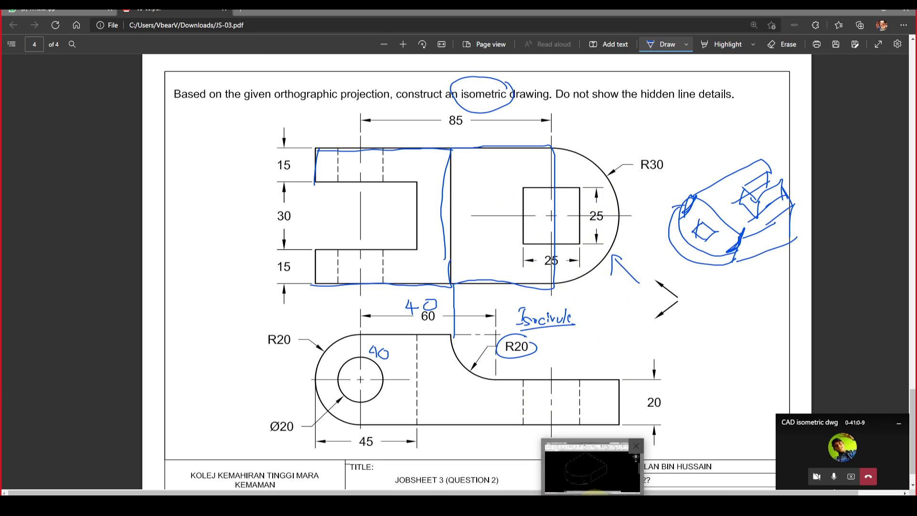
Step: Share the Autodesk AutoCAD 2018 drawing window in the Teams meeting
click(596, 509)
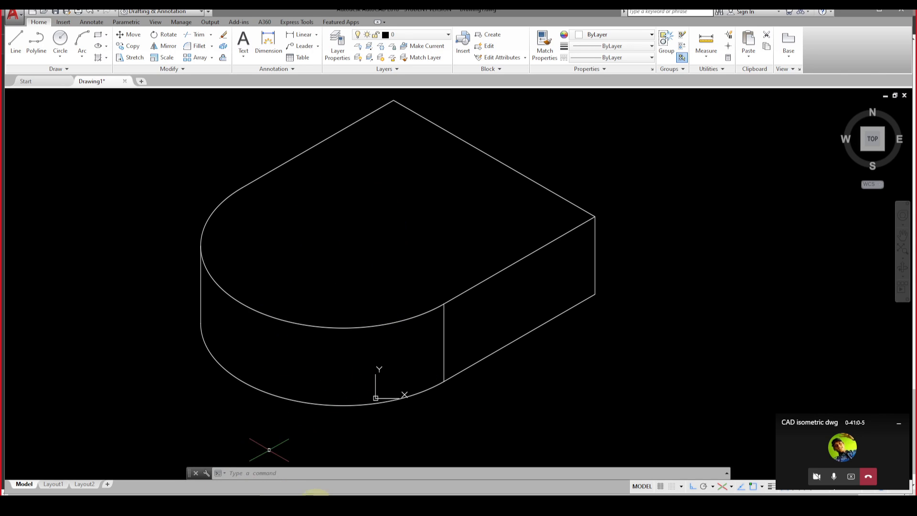
click(267, 510)
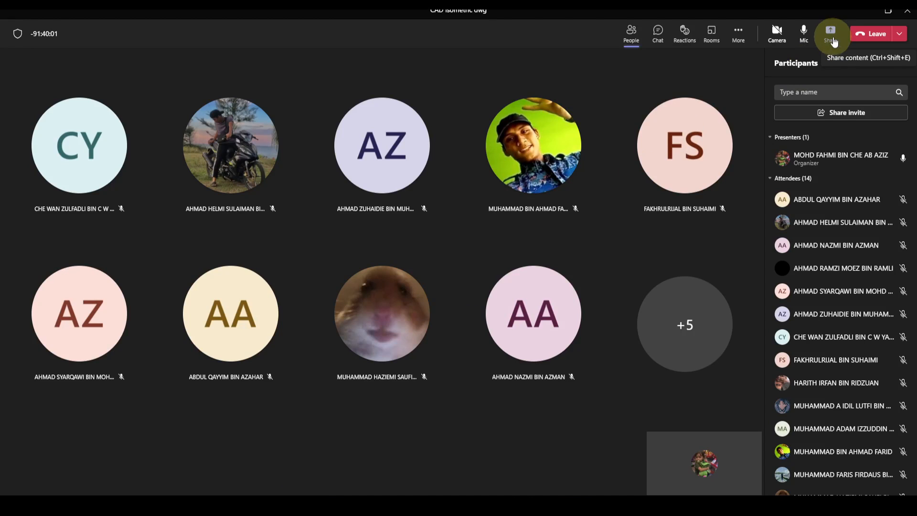
click(832, 37)
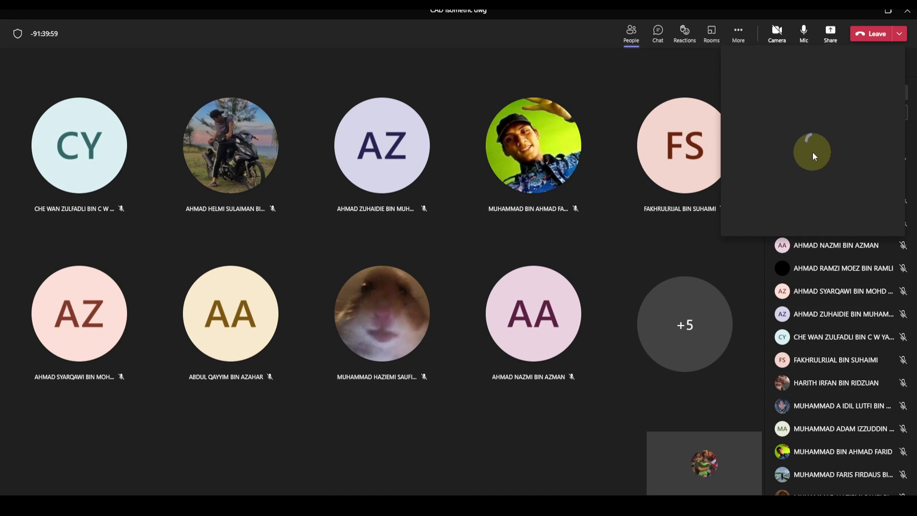
click(781, 224)
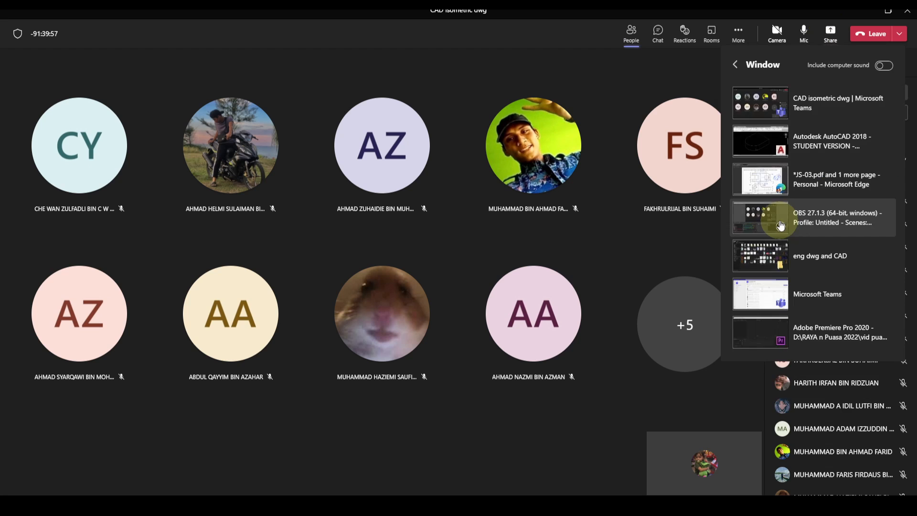
click(769, 143)
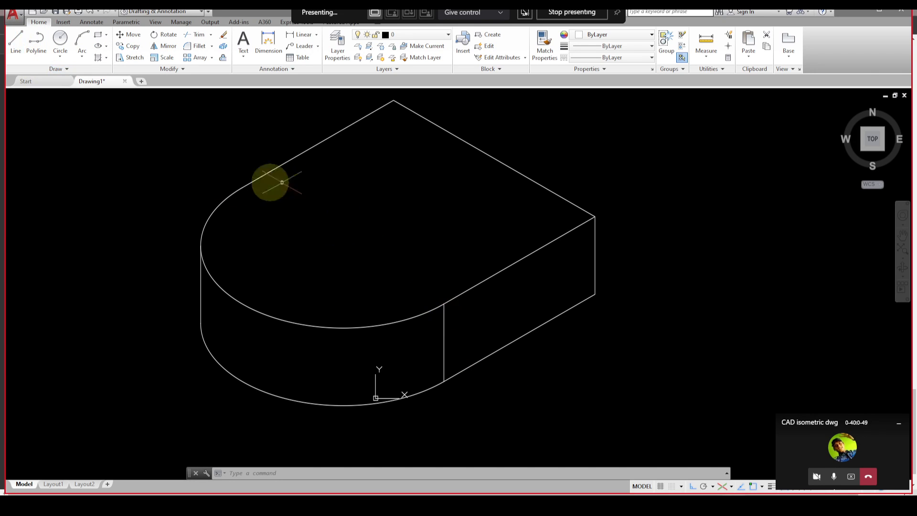
Step: Draw a straight line across the top face between the two endpoints of the upper arc
click(16, 40)
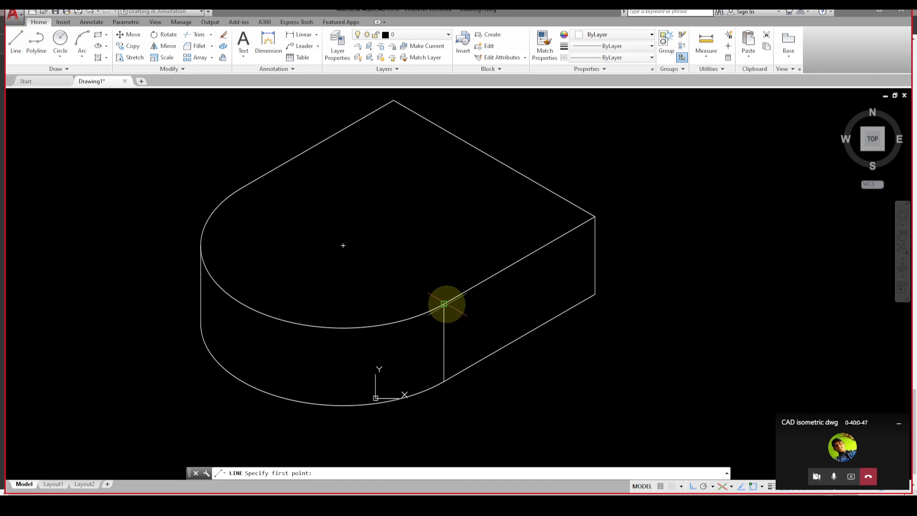
click(444, 303)
click(242, 187)
key(Escape)
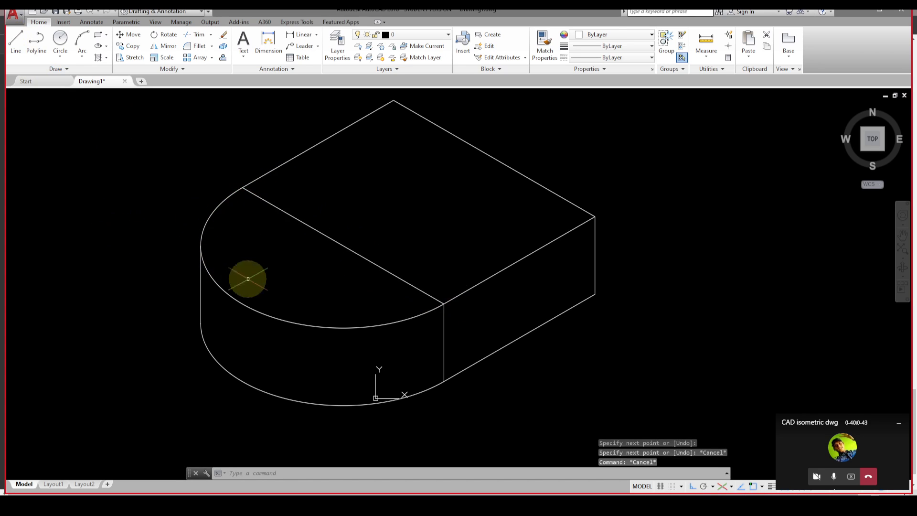
Step: Draw a 12.5-unit line from the midpoint of the line across the top face, along the 30° axis away from the rounded end
text(l)
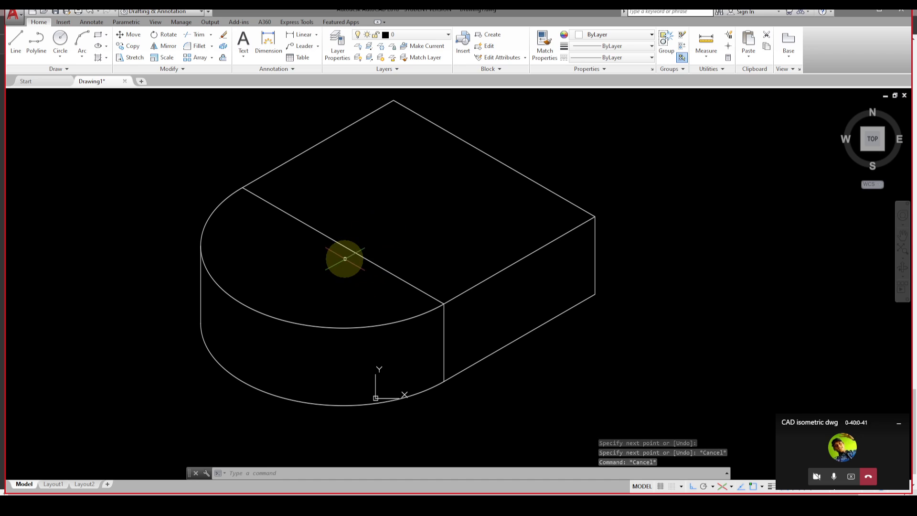
key(Return)
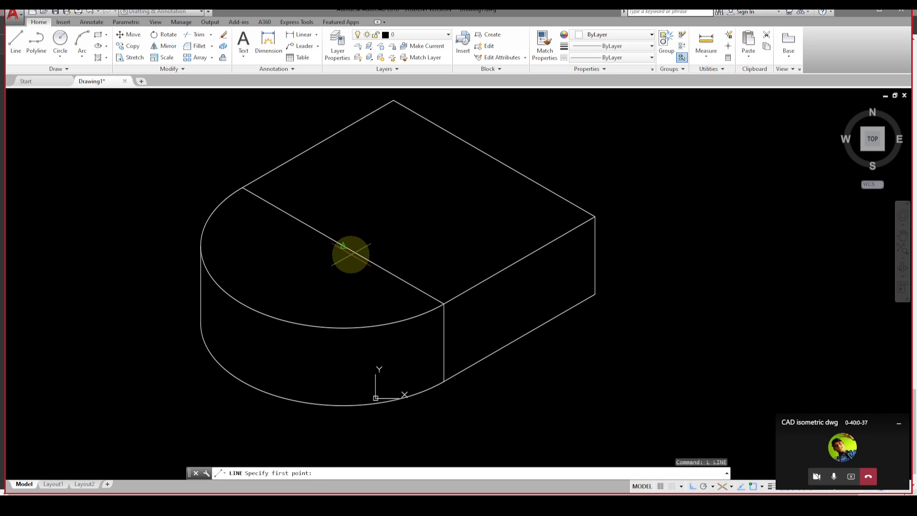
click(351, 252)
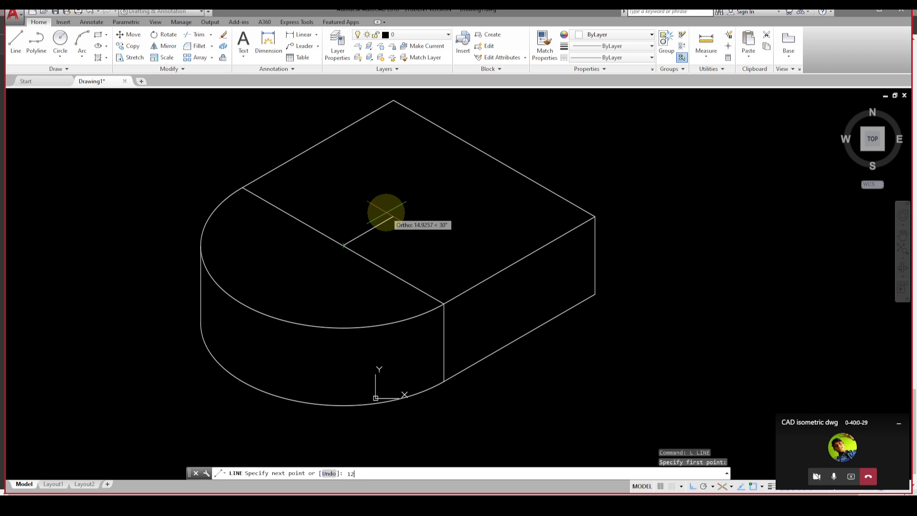
text(12.5)
key(Return)
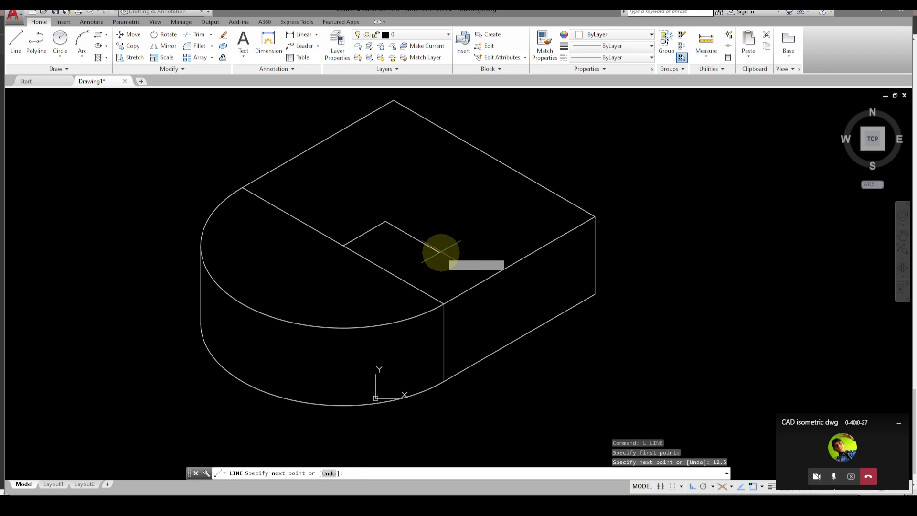
key(Escape)
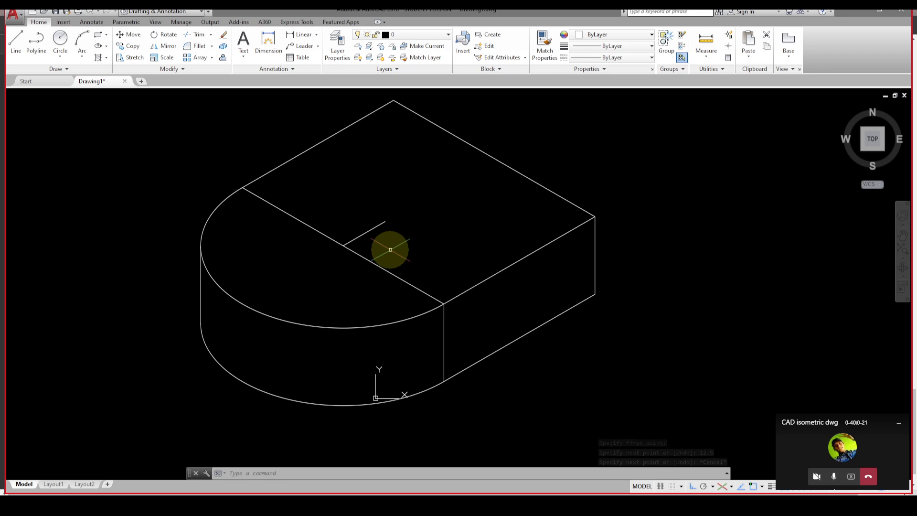
Step: Draw a 12.5-unit line from the midpoint of the line across the top face, along the 210° axis toward the rounded end
text(l)
key(Return)
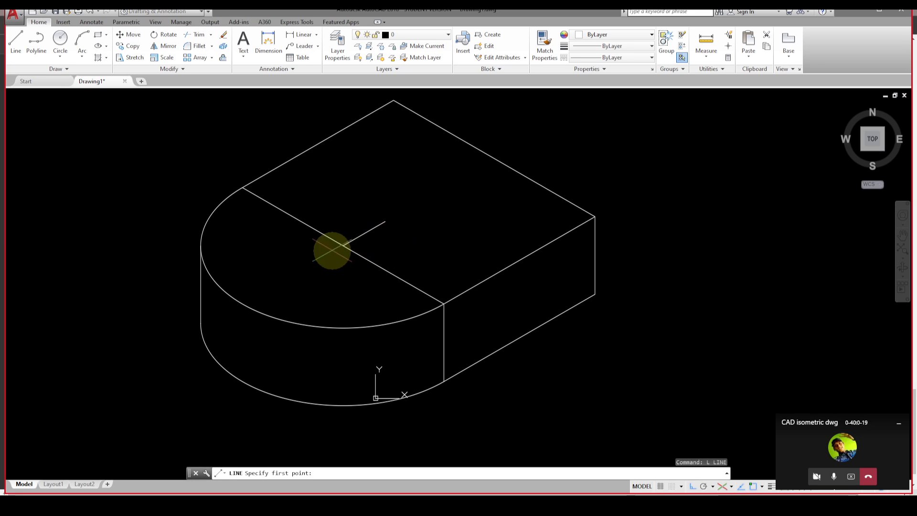
click(343, 245)
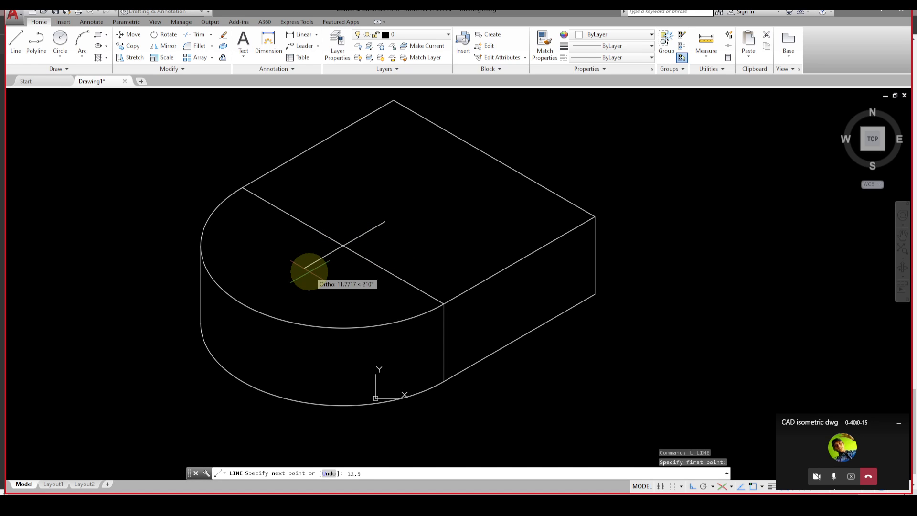
text(12.5)
key(Return)
key(Escape)
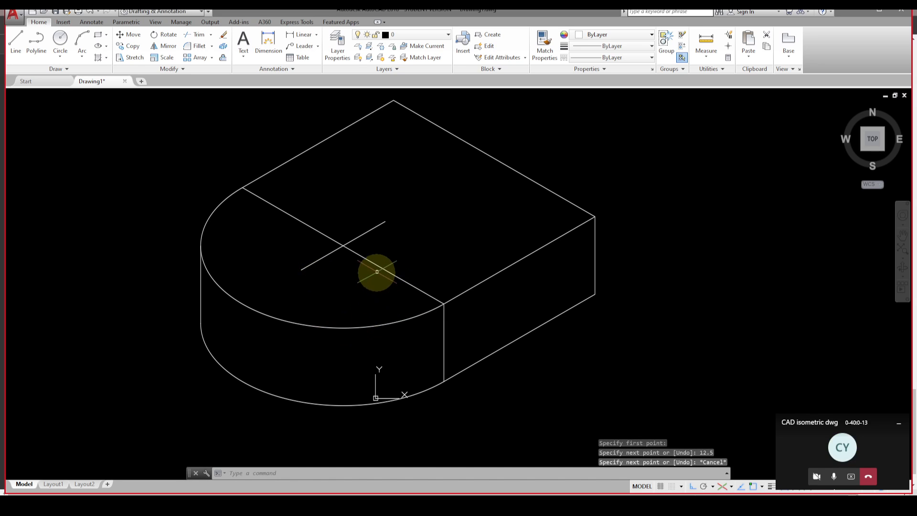
Step: Copy the line across the top face from its midpoint to the outer ends of both 12.5-unit lines
click(375, 265)
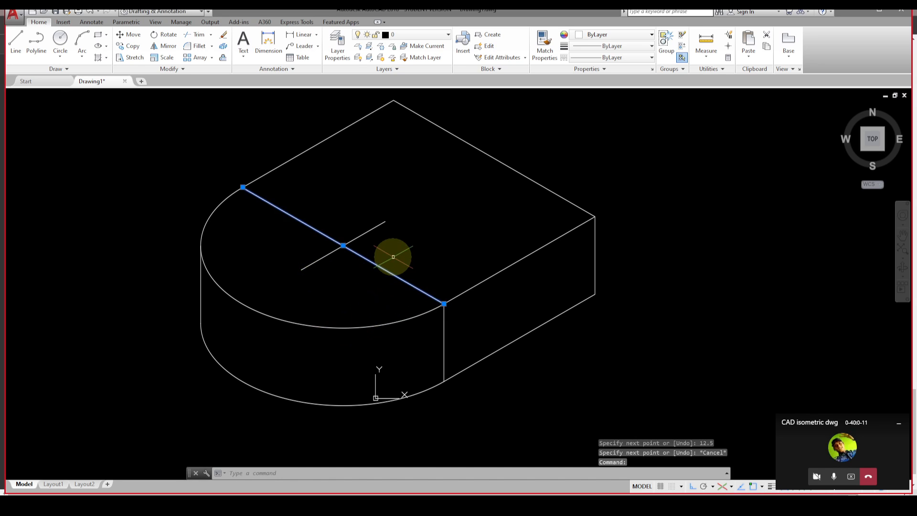
text(co)
key(Return)
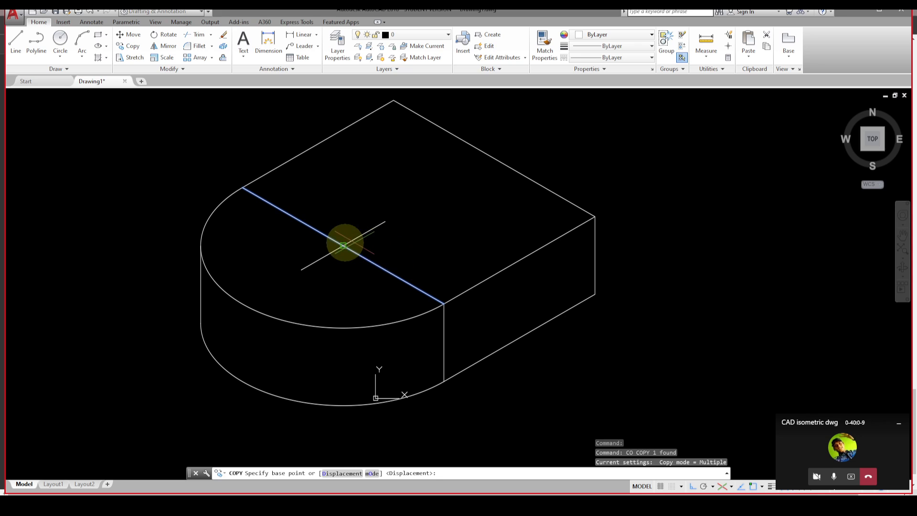
click(343, 246)
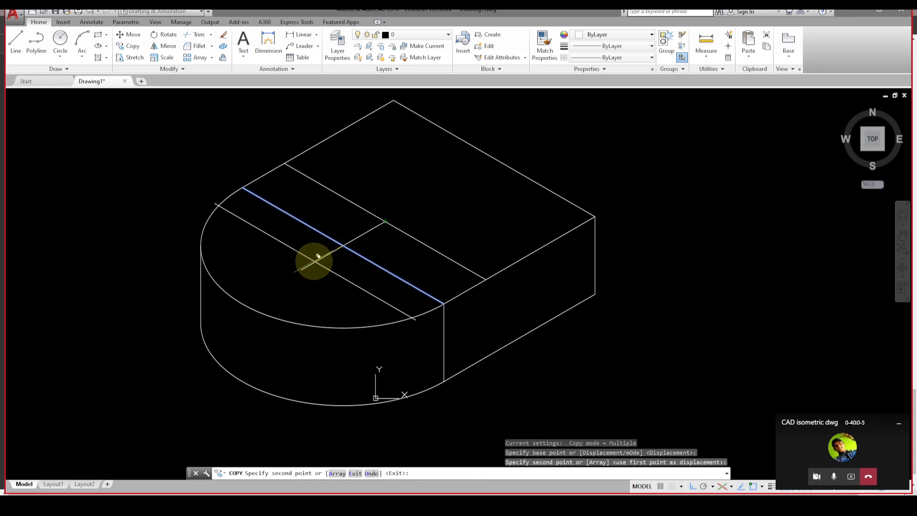
click(302, 269)
key(Escape)
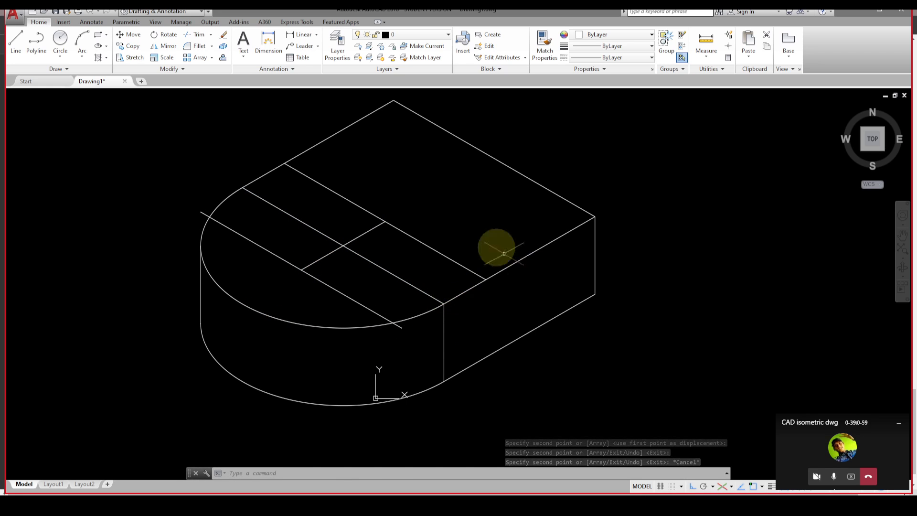
Step: Try erasing the two 12.5-unit lines through the centre of the top face, and undo the erasure
click(364, 232)
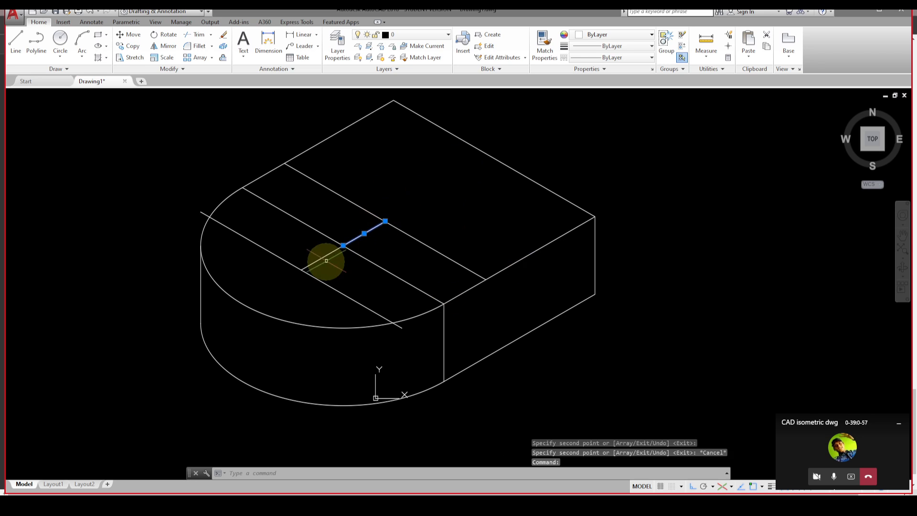
click(328, 256)
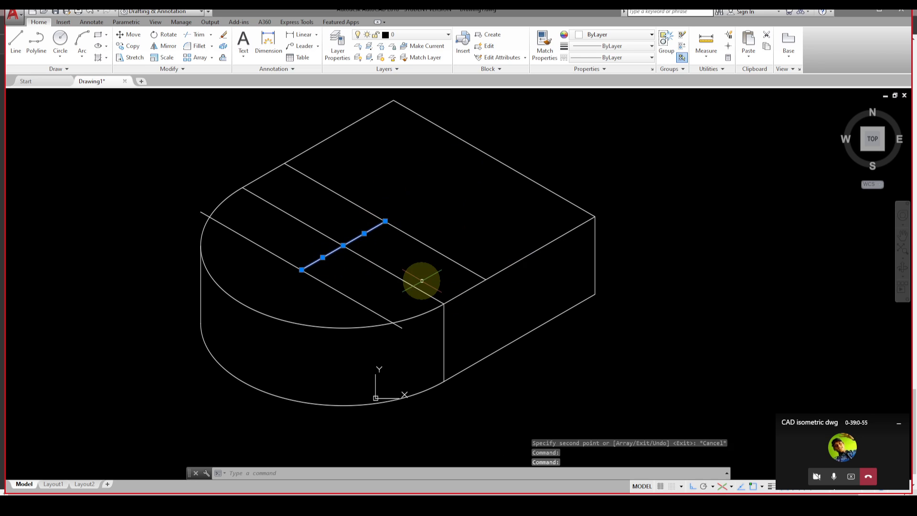
key(Delete)
click(368, 254)
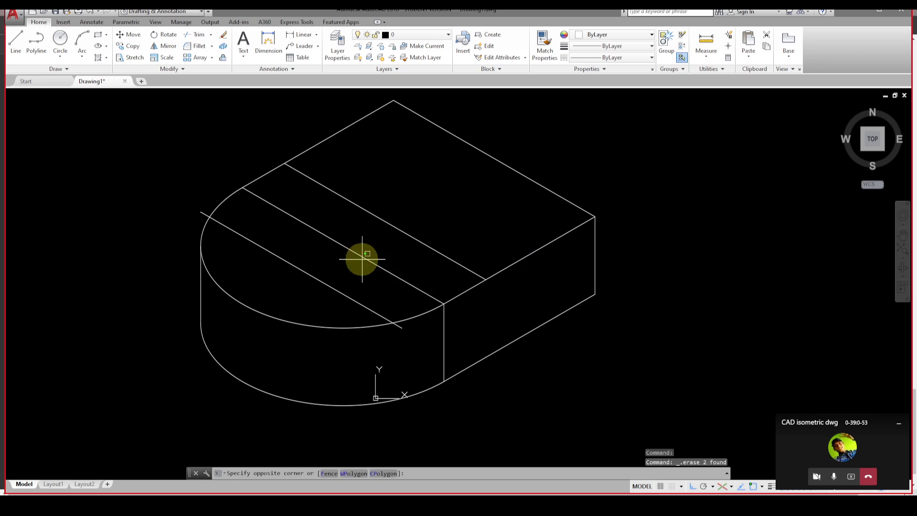
click(362, 259)
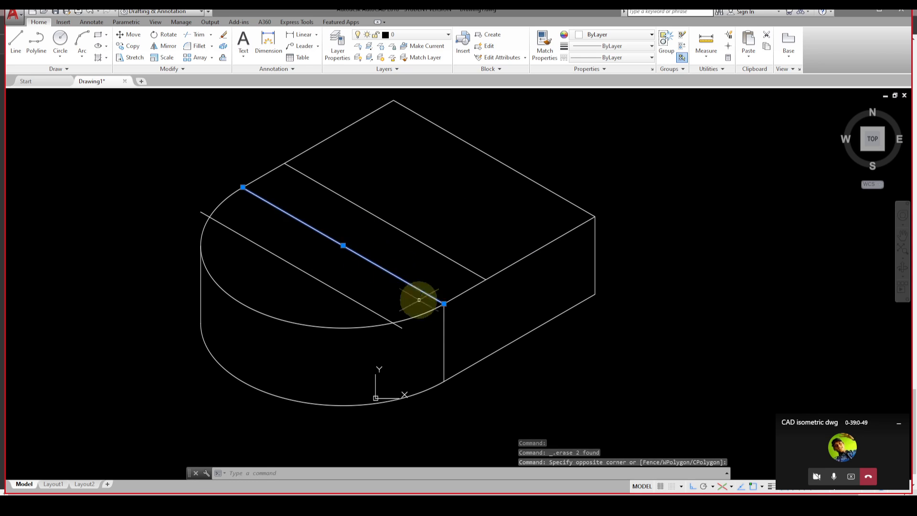
key(Escape)
key(Escape)
key(Escape)
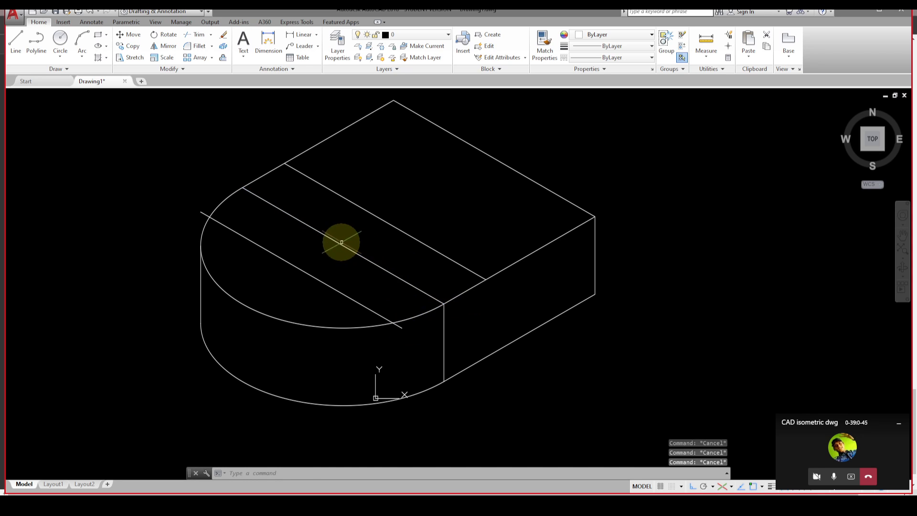
key(ctrl+z)
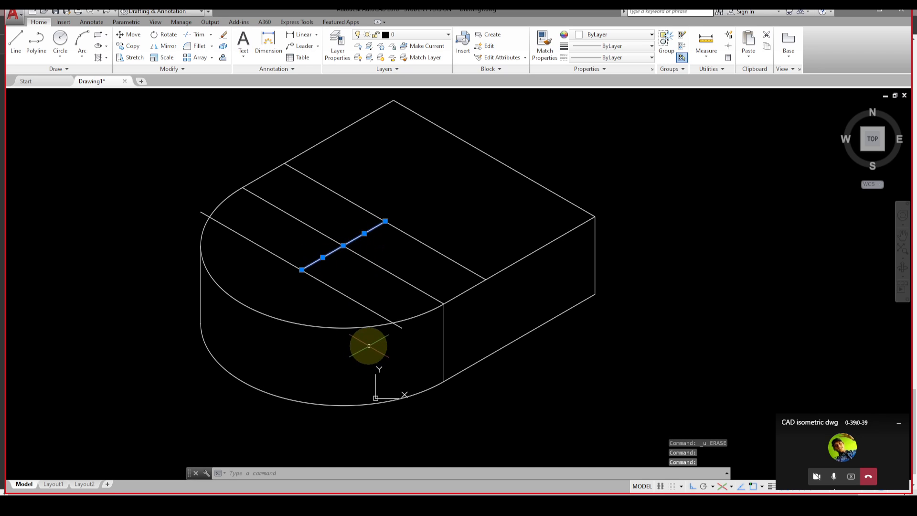
key(Escape)
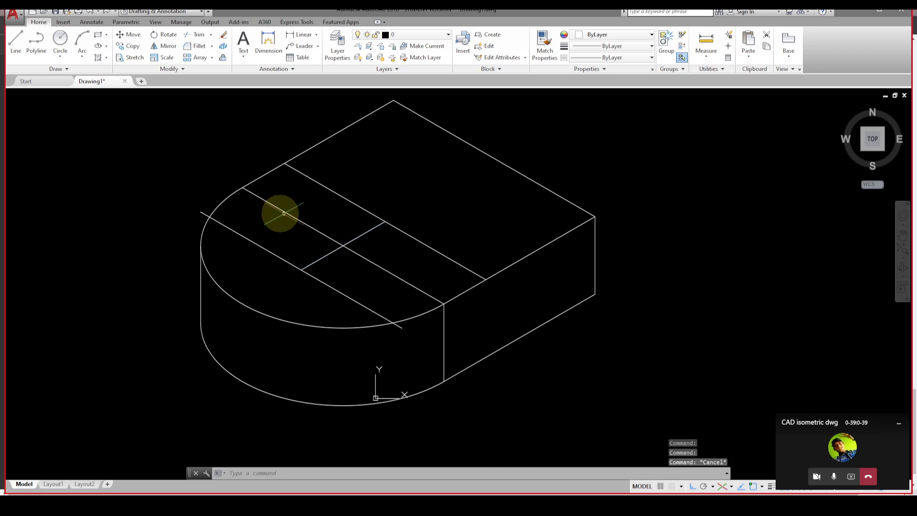
click(333, 251)
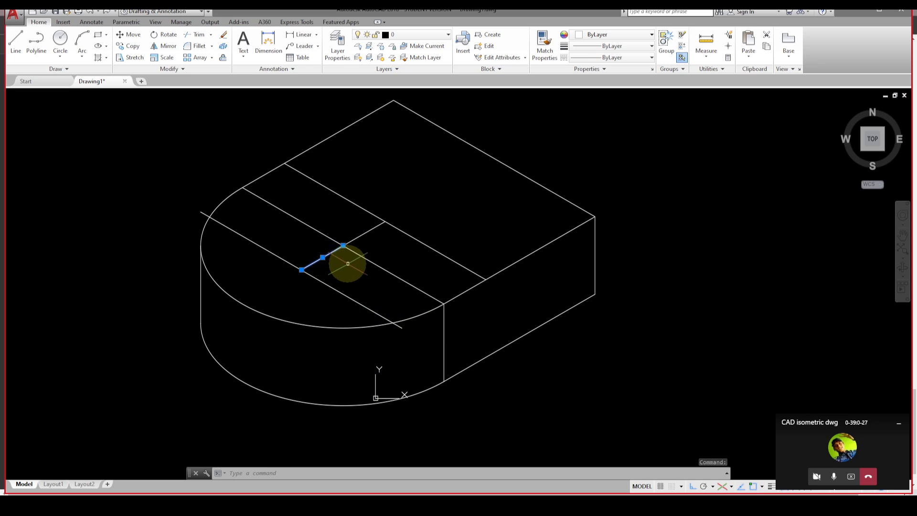
key(Escape)
key(Escape)
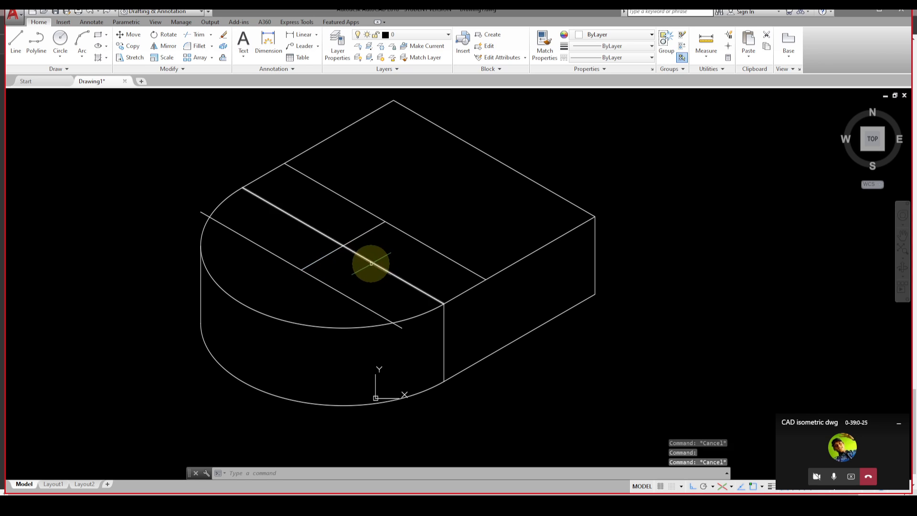
text(mo)
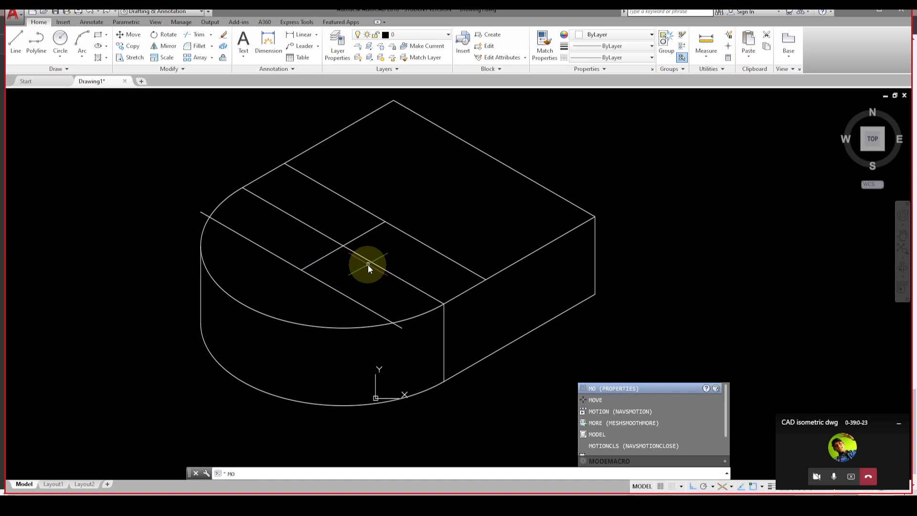
key(Return)
key(Escape)
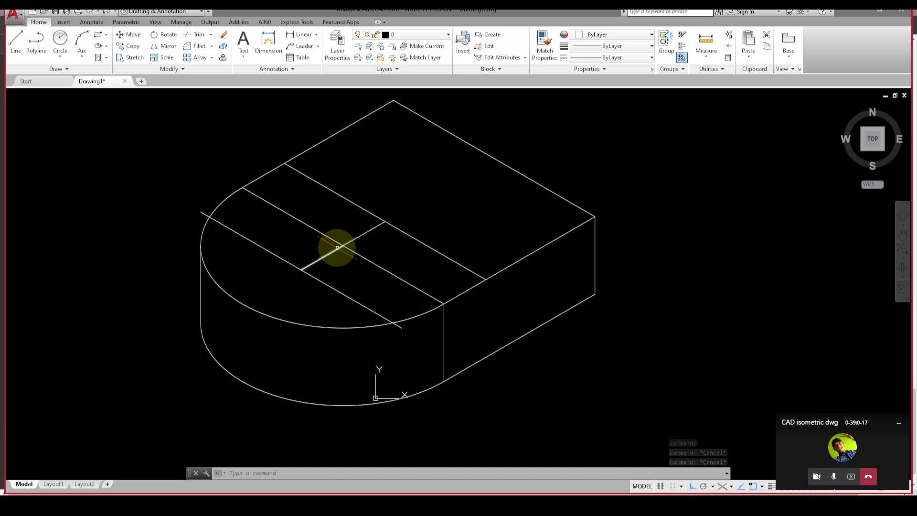
click(333, 251)
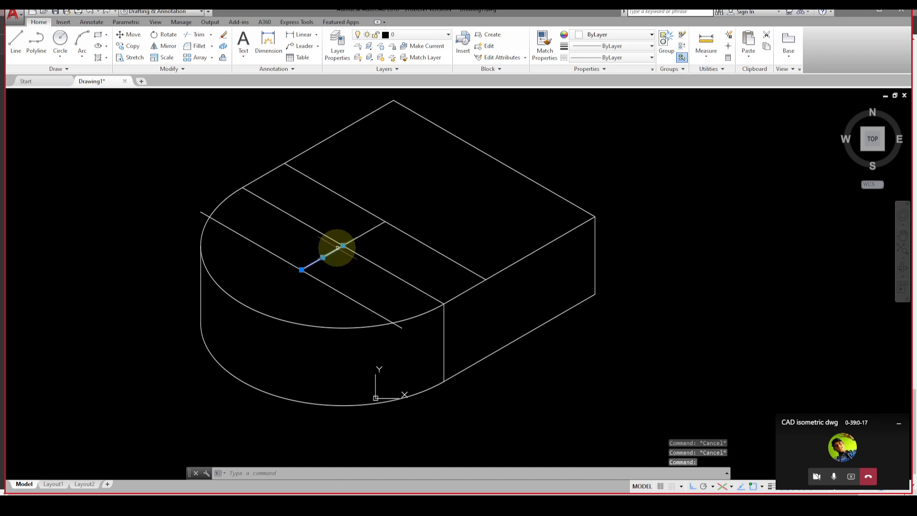
click(712, 486)
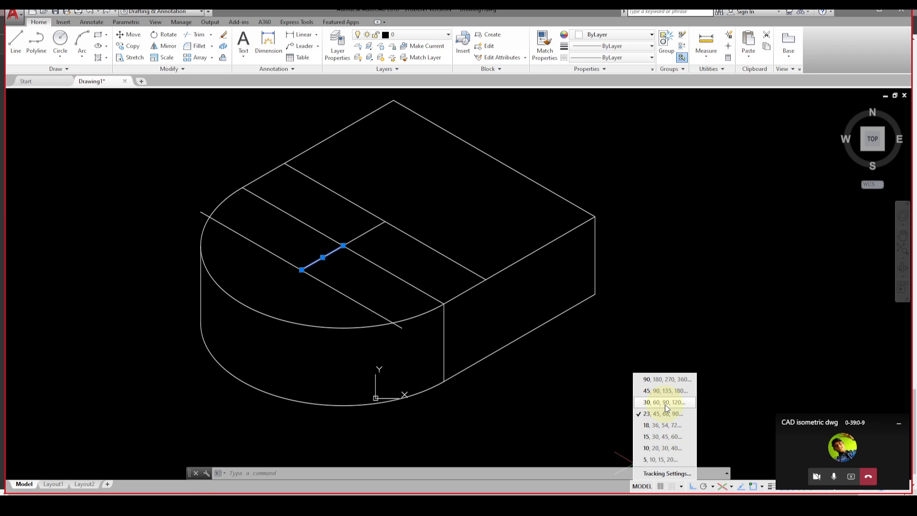
key(Escape)
click(578, 393)
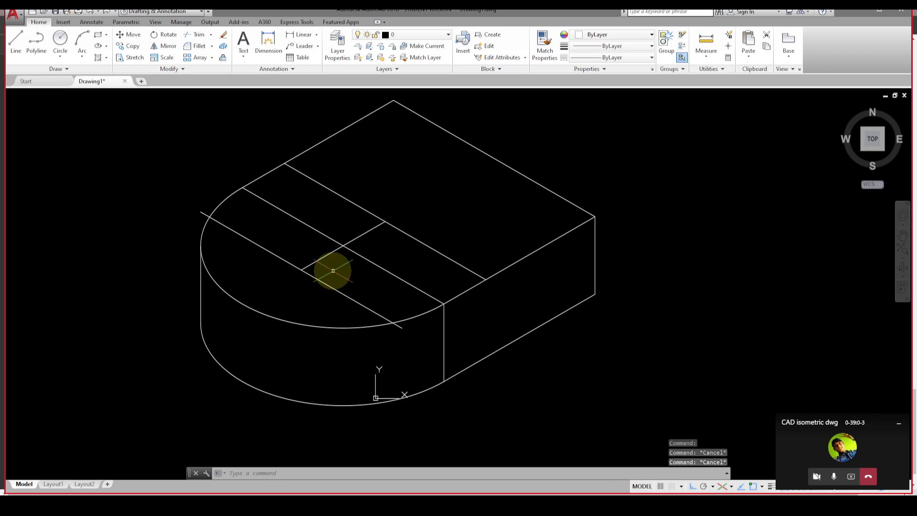
Step: Draw a 12.5-unit line from the middle cross line's midpoint along it toward the front edge, and delete that long cross line
text(l)
key(Return)
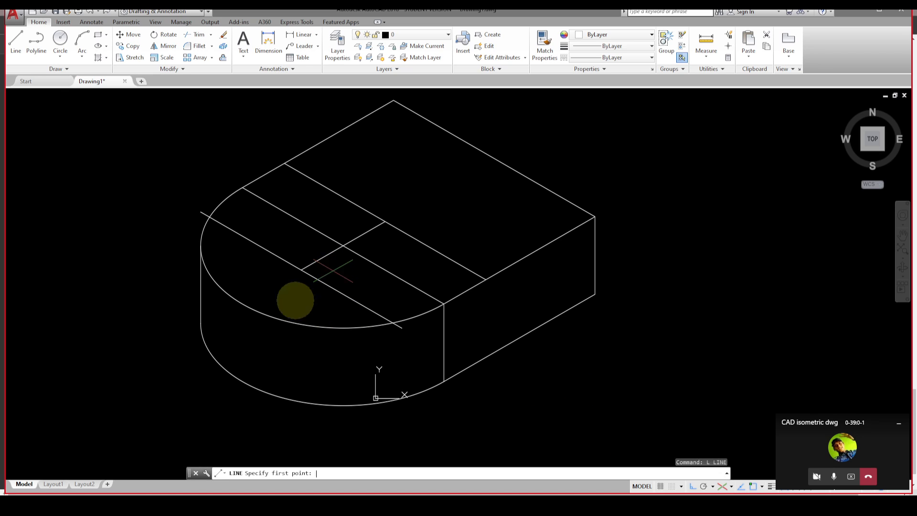
click(343, 245)
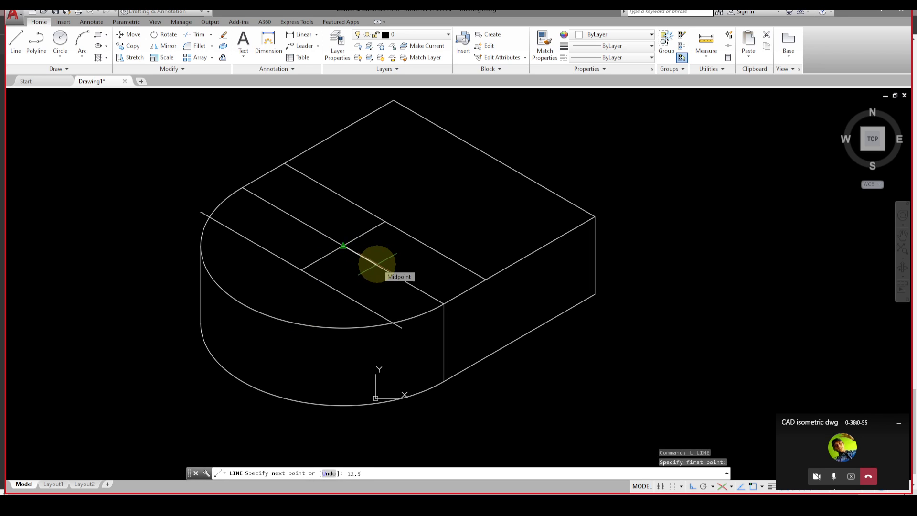
text(12.5)
key(Return)
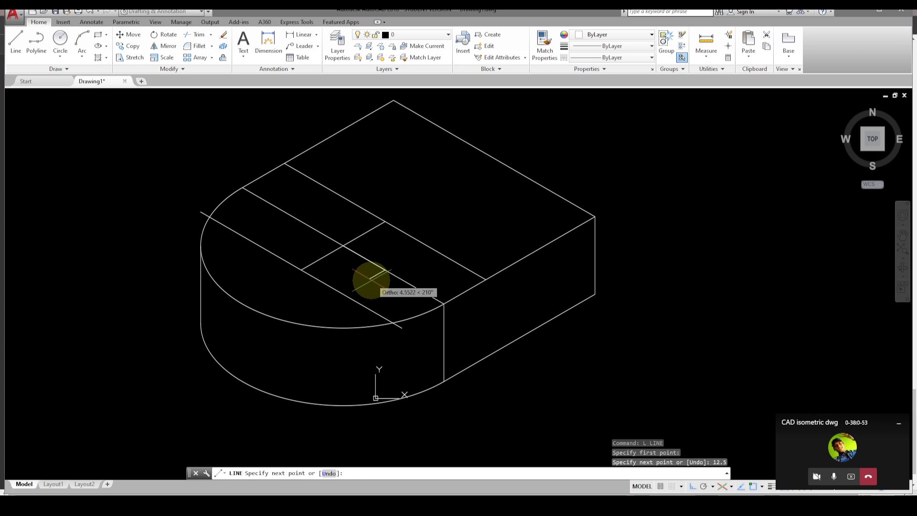
key(Escape)
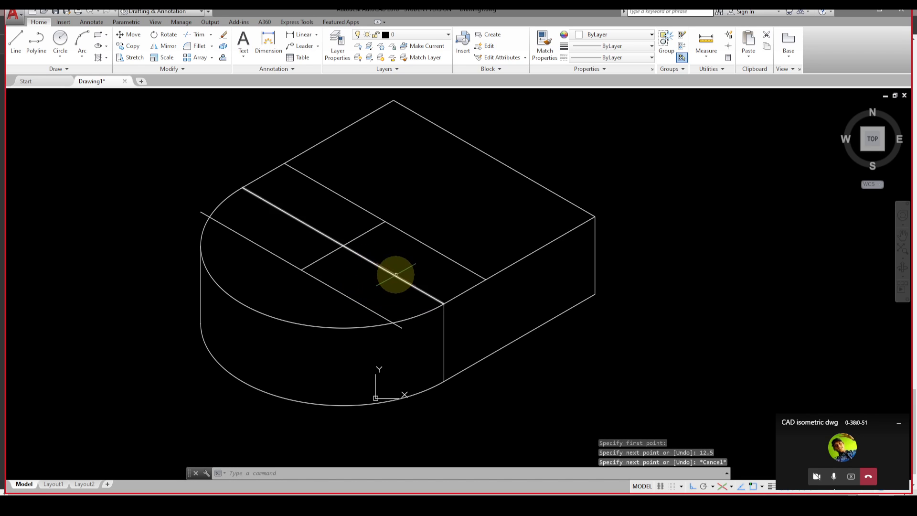
click(397, 274)
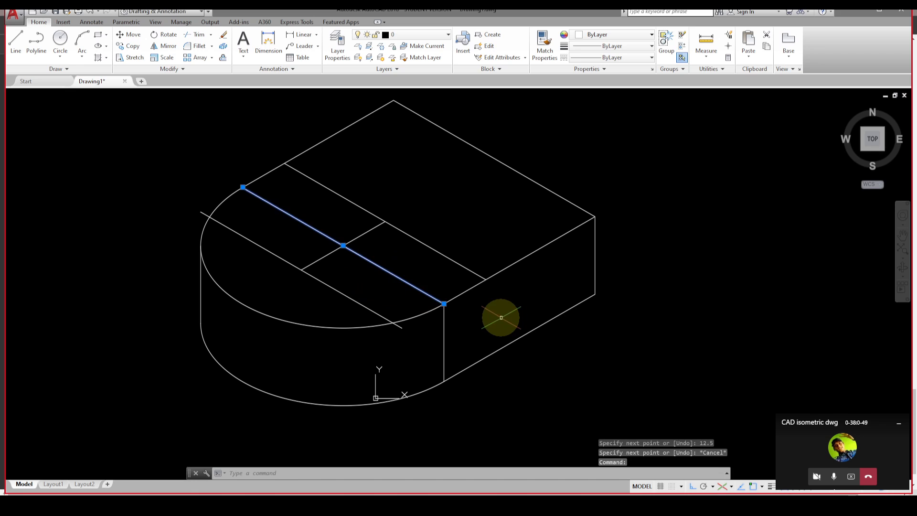
key(Delete)
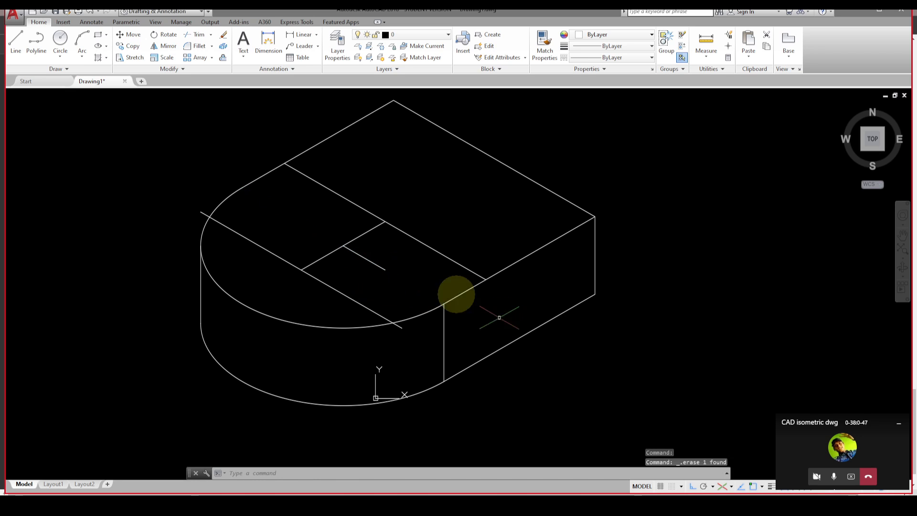
Step: Copy the new 12.5-unit line from its outer end to the centre point, extending it equally to the opposite side
click(361, 255)
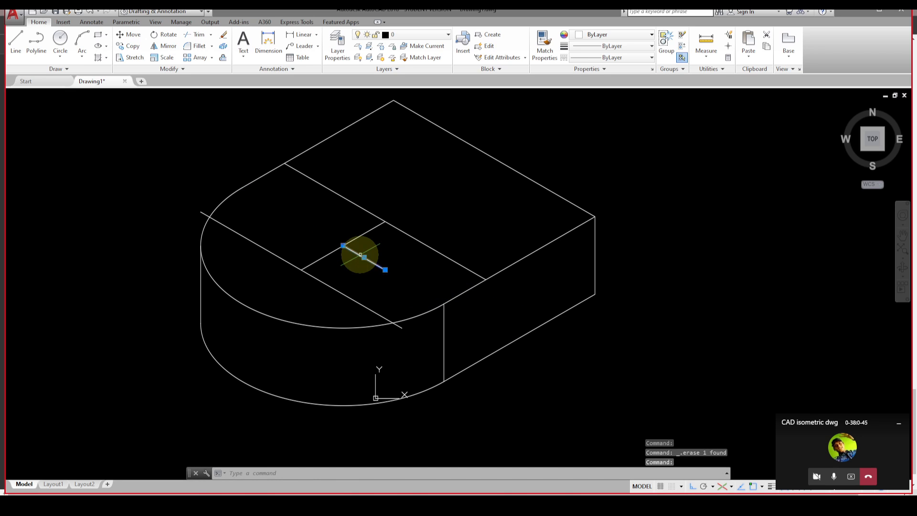
text(co)
key(Return)
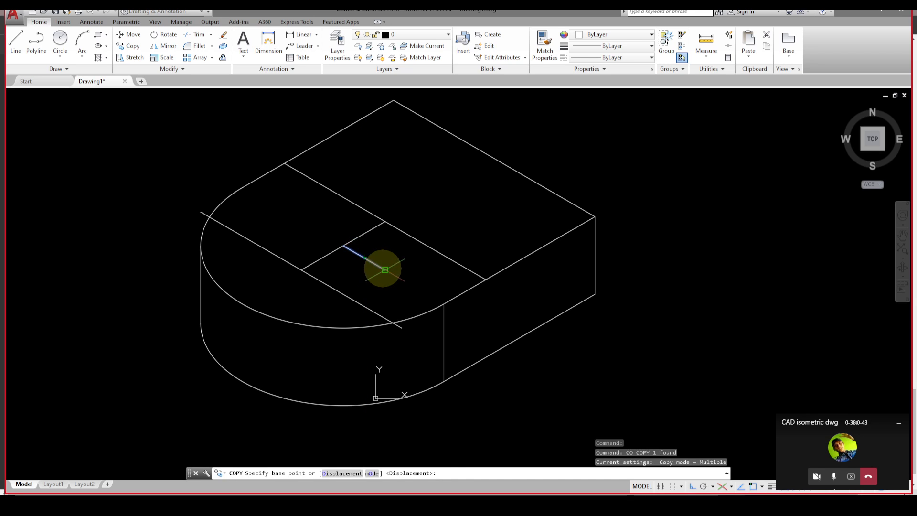
click(385, 270)
click(344, 245)
key(Escape)
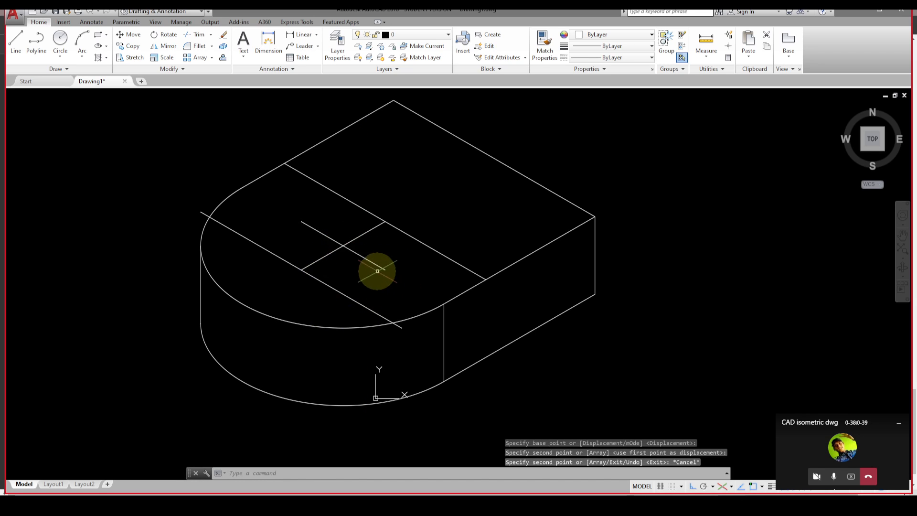
text(1)
key(Return)
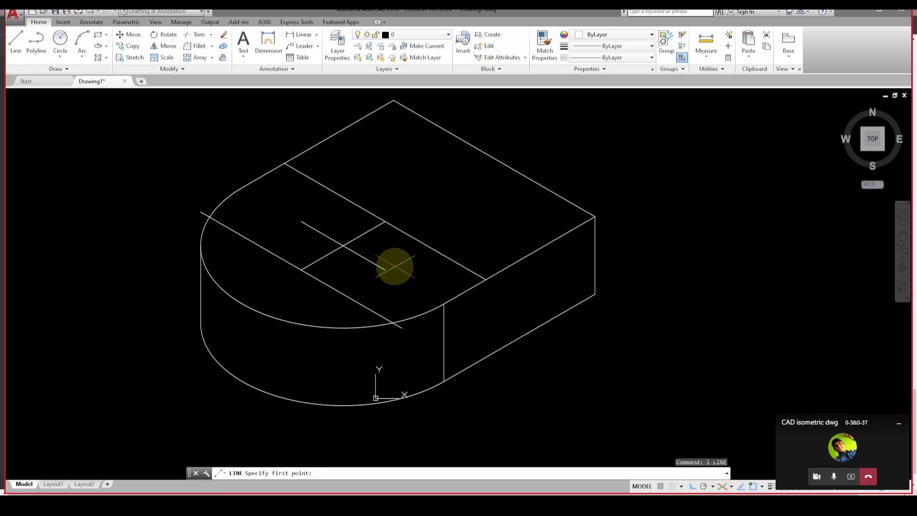
key(Escape)
key(Escape)
key(Escape)
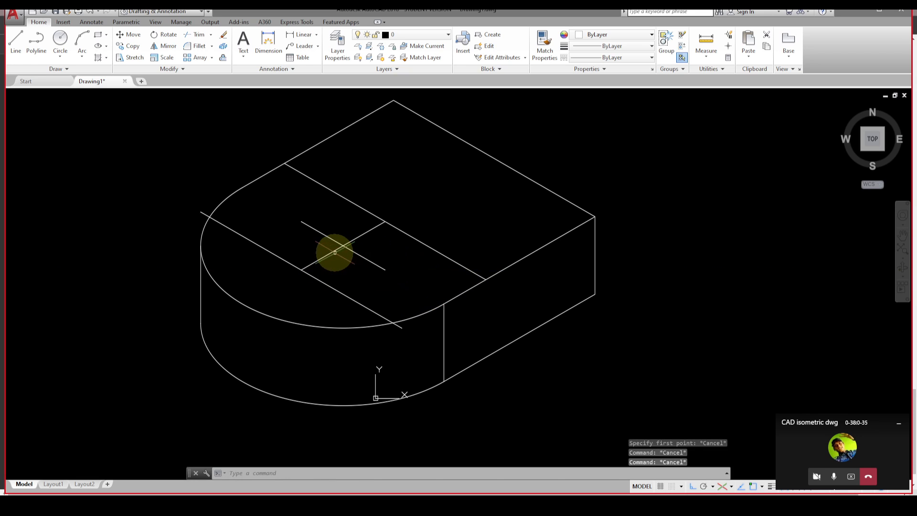
Step: Copy the two collinear 12.5-unit lines on the 30° axis from the centre point to both ends of the crossing line
click(333, 251)
click(352, 237)
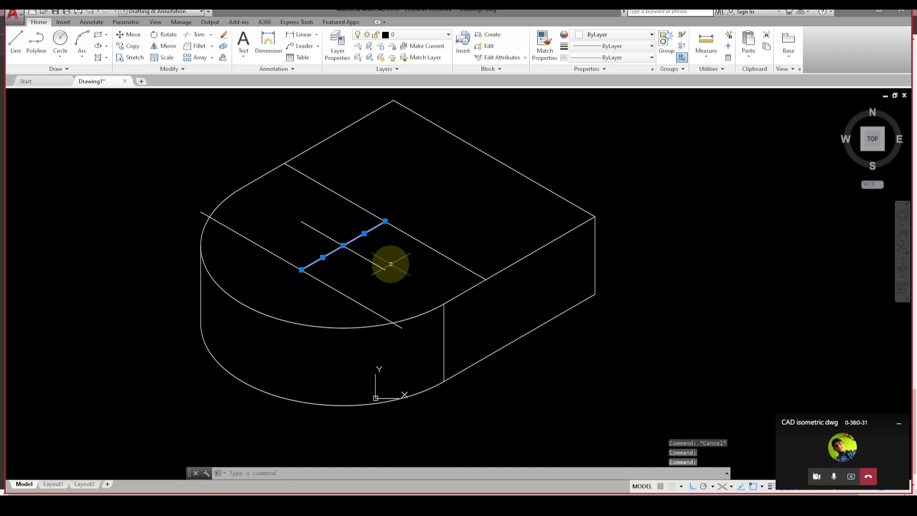
text(co)
key(Return)
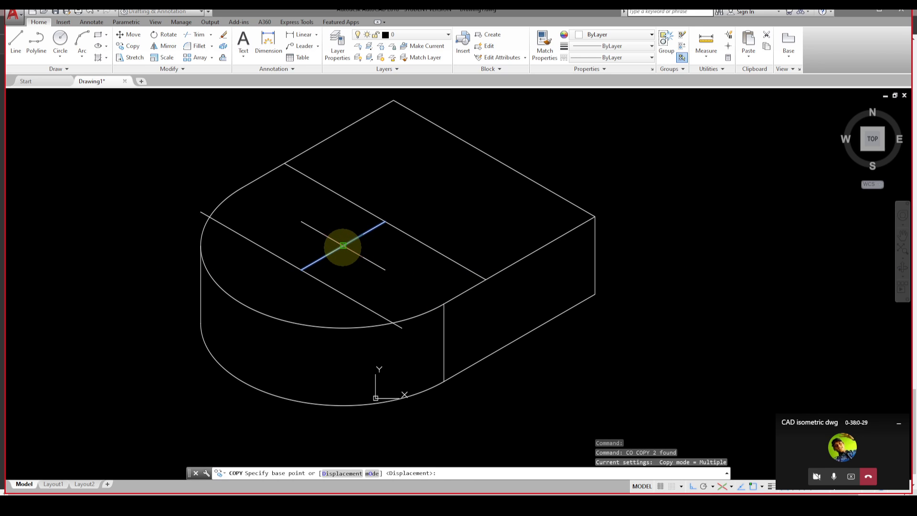
click(343, 245)
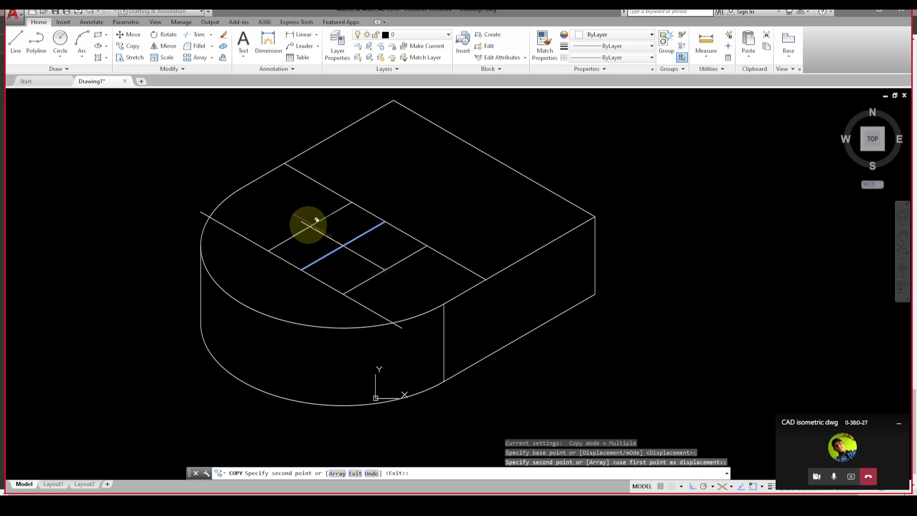
click(302, 221)
key(Escape)
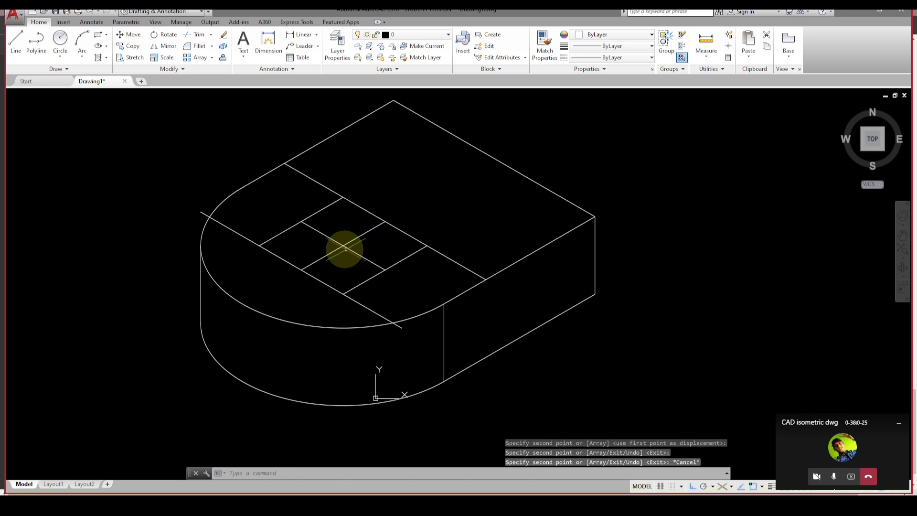
Step: Erase the four 12.5-unit construction lines meeting at the centre of the square hole outline
click(340, 252)
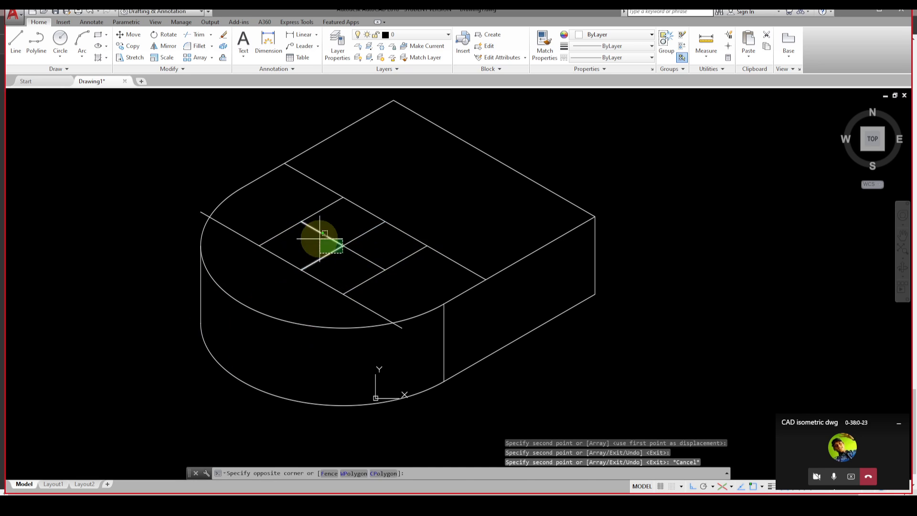
click(322, 239)
click(365, 252)
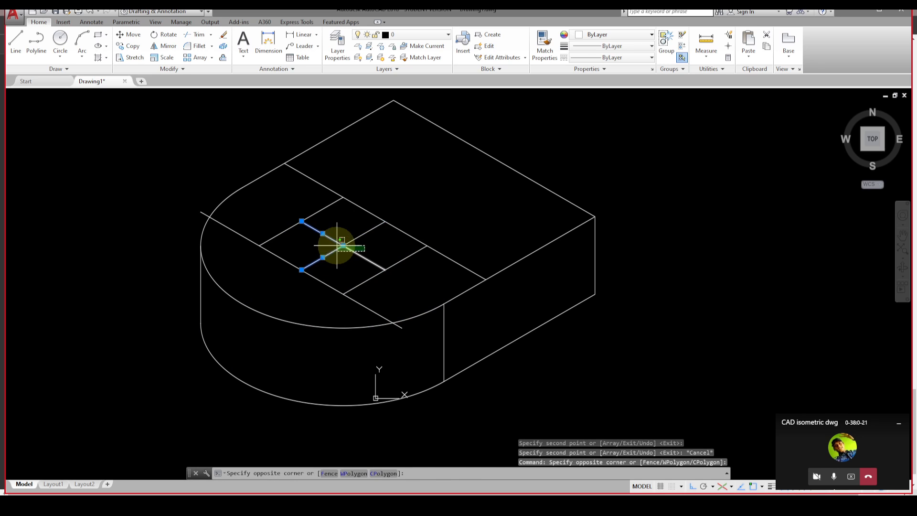
click(336, 239)
key(Delete)
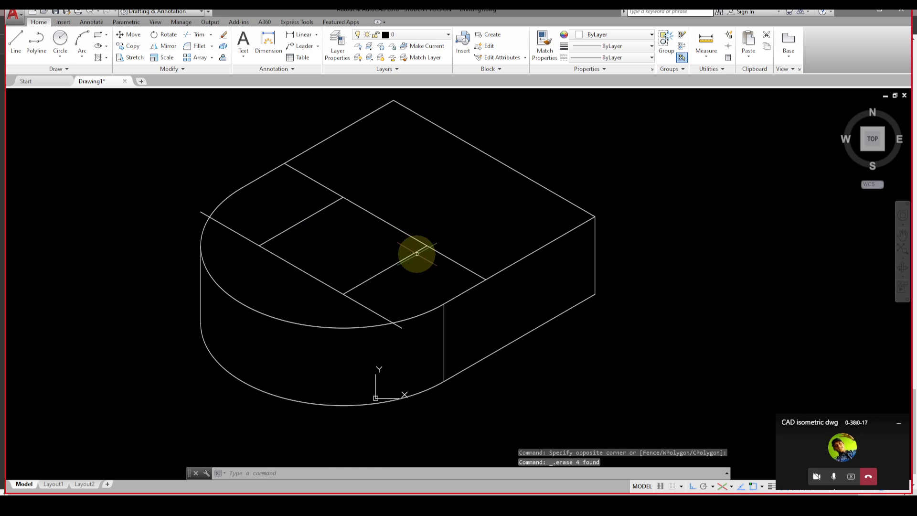
click(408, 255)
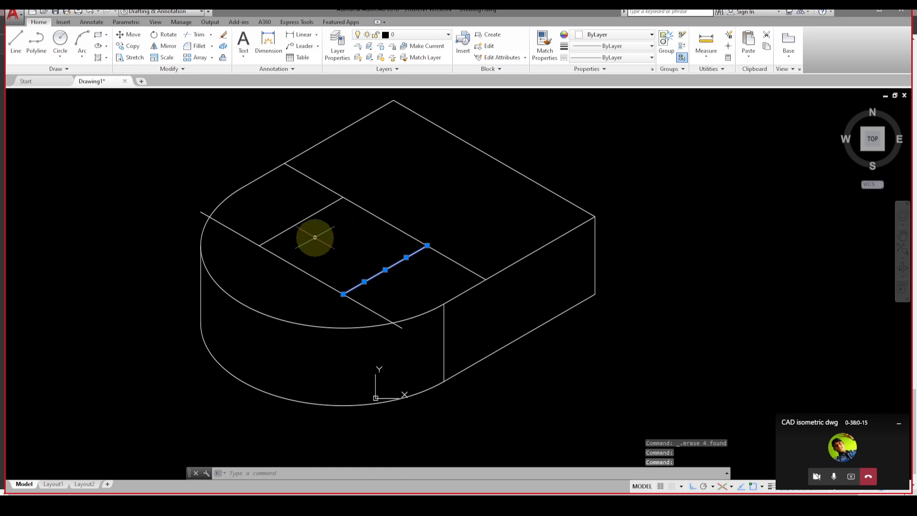
click(292, 229)
click(287, 225)
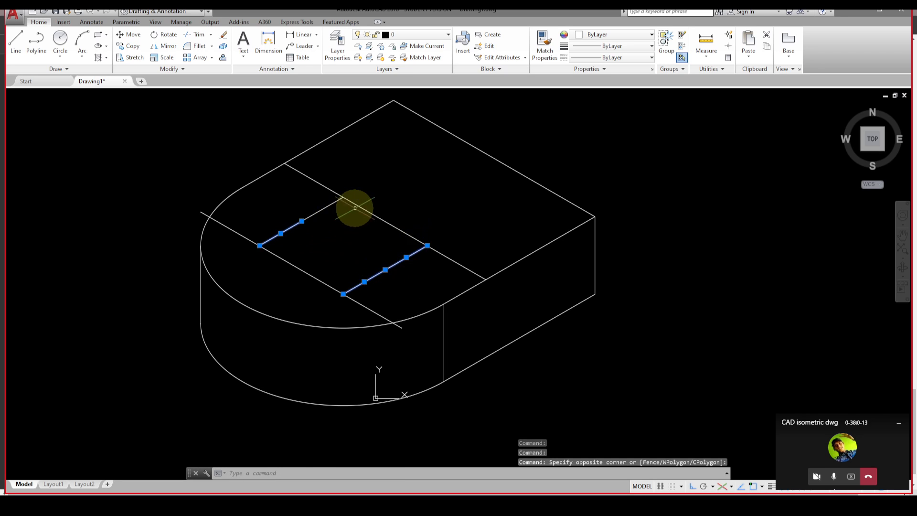
click(359, 206)
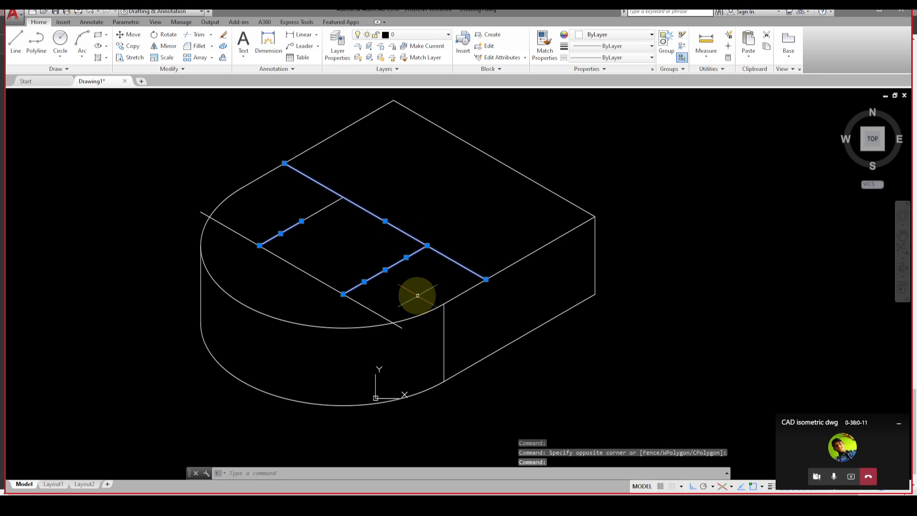
key(Escape)
key(Escape)
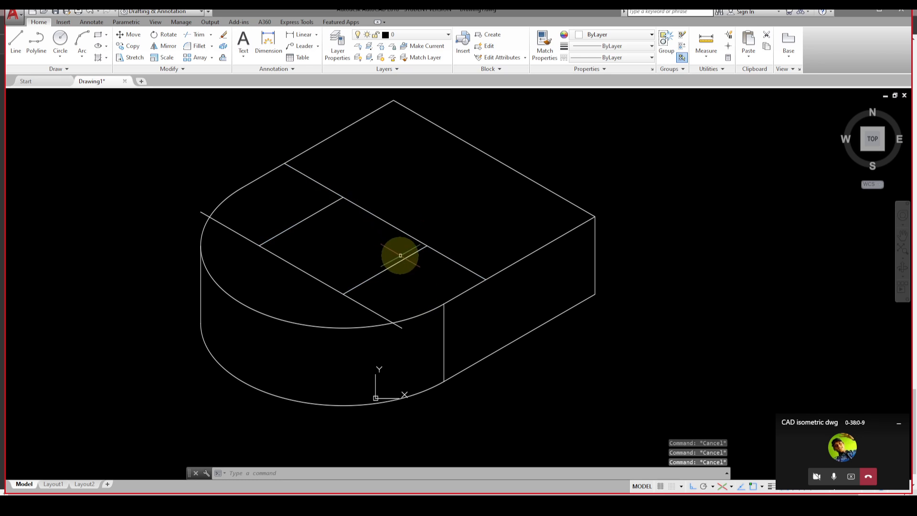
click(401, 261)
key(Escape)
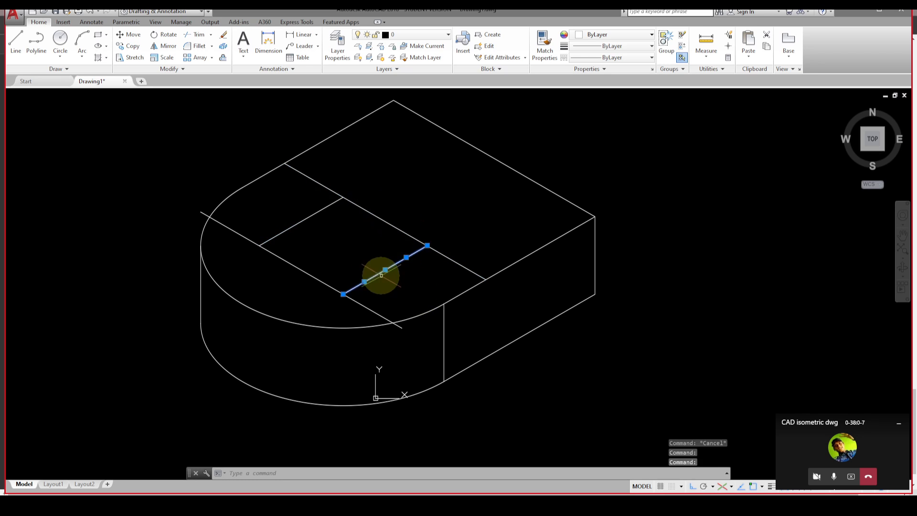
Step: Trim the construction lines on the top face where they extend beyond the corners of the diamond-shaped opening
text(tr)
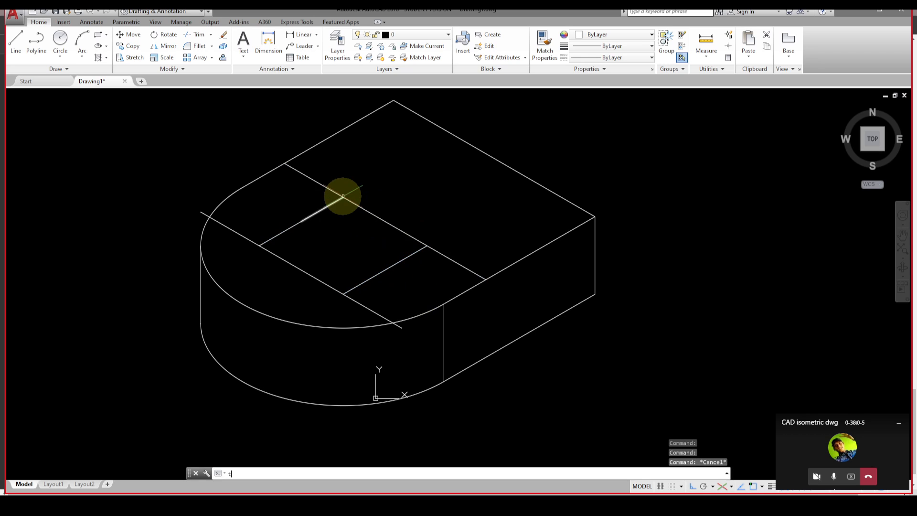
key(Return)
key(Return)
click(329, 188)
click(326, 188)
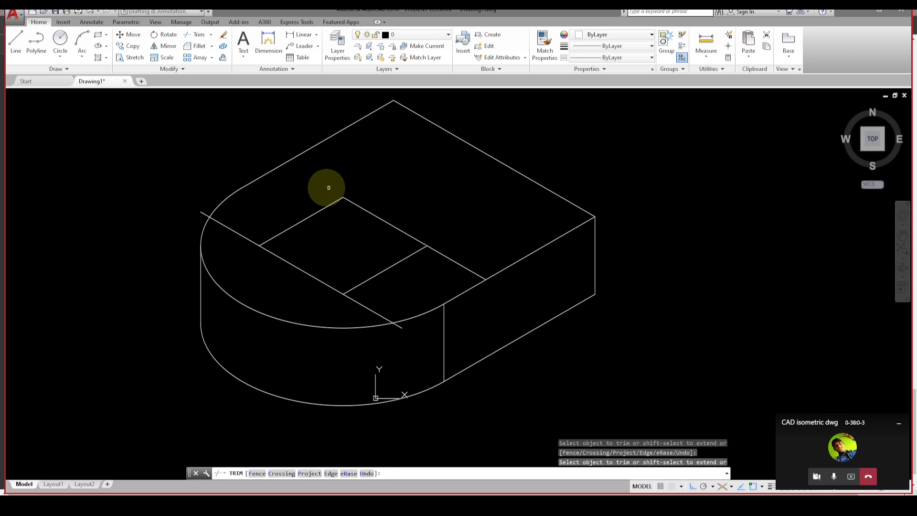
click(436, 250)
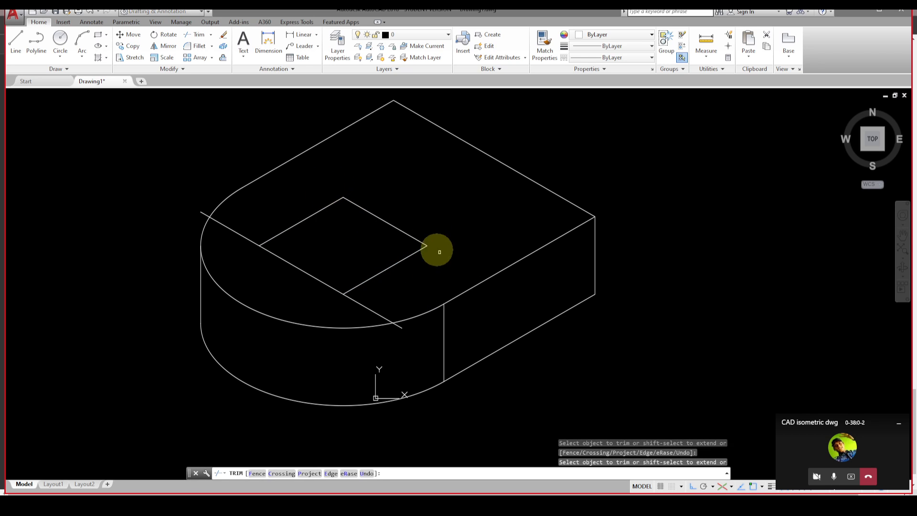
click(249, 241)
click(371, 302)
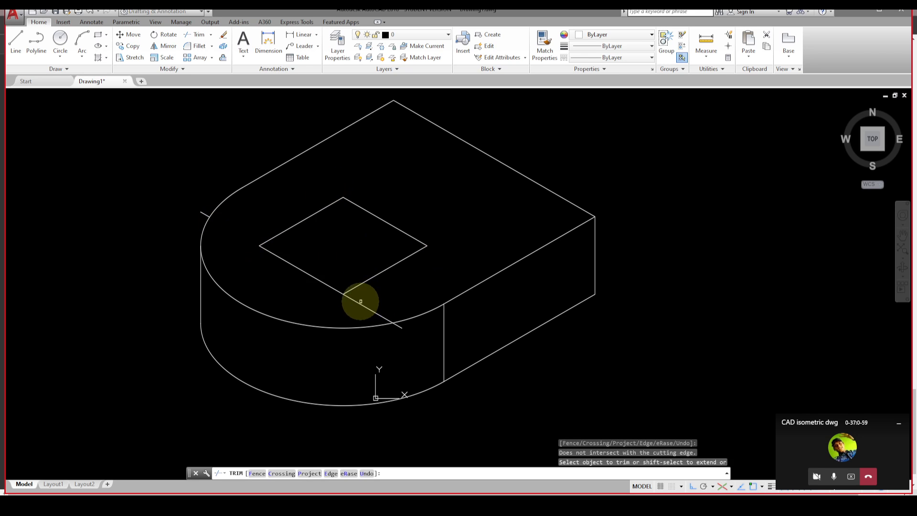
click(382, 316)
key(Escape)
Step: Erase the two leftover line stubs outside the curved edge of the top face
click(398, 325)
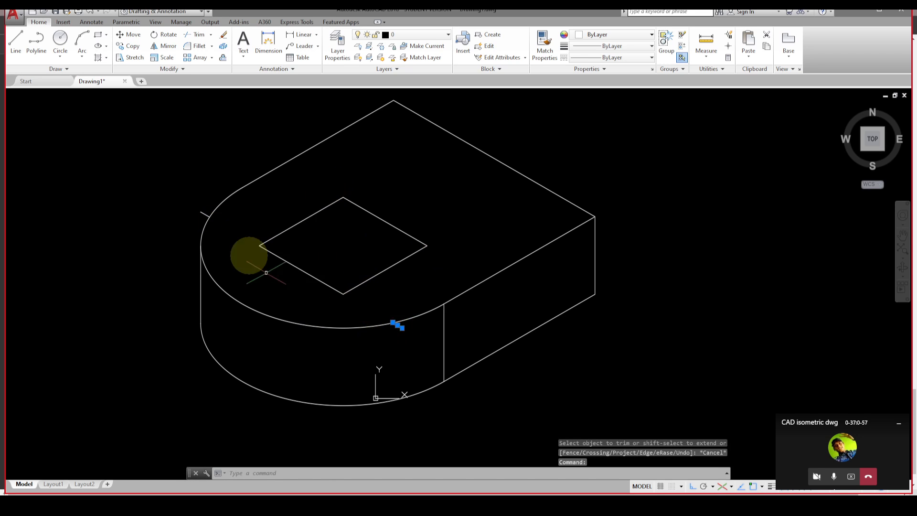
click(207, 213)
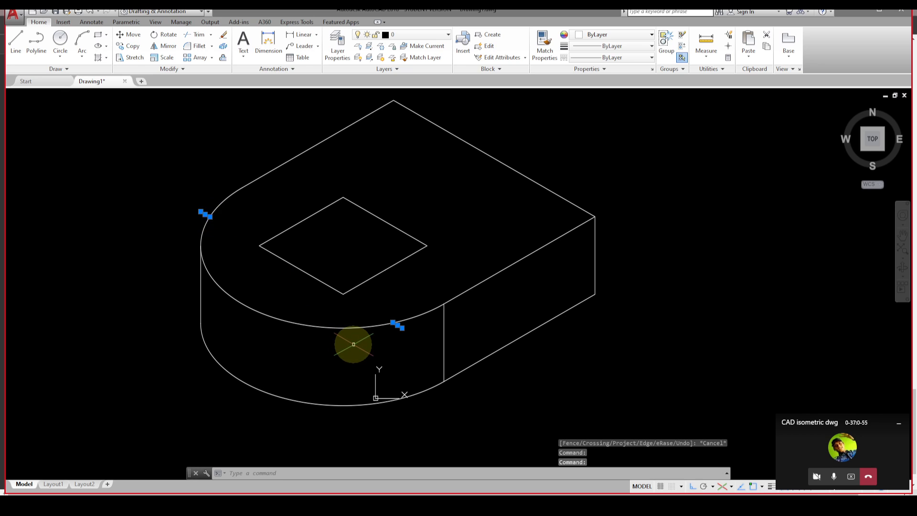
key(Delete)
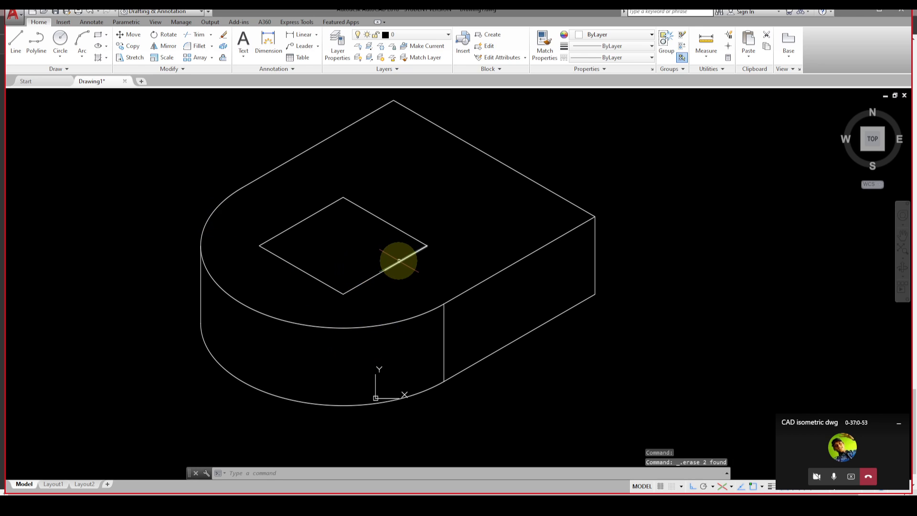
Step: Draw a vertical line from the back corner to the front corner of the diamond-shaped opening
text(l)
key(Return)
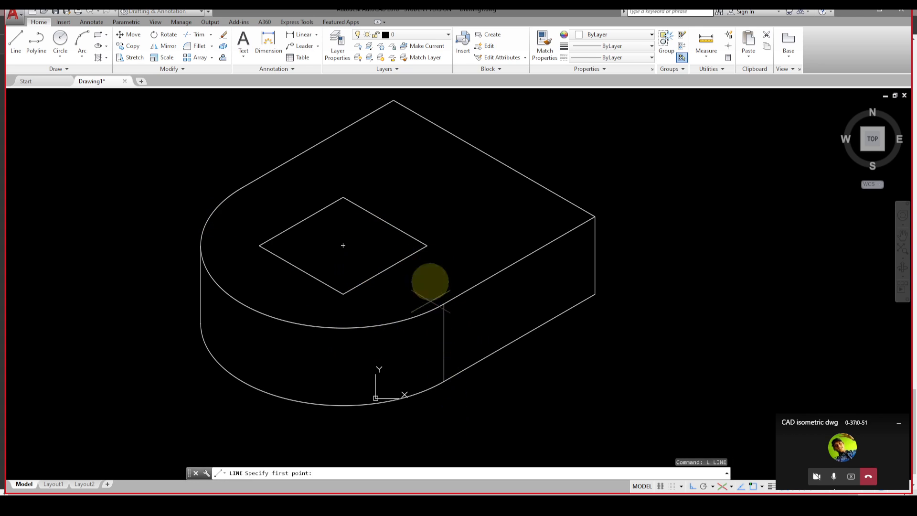
click(343, 197)
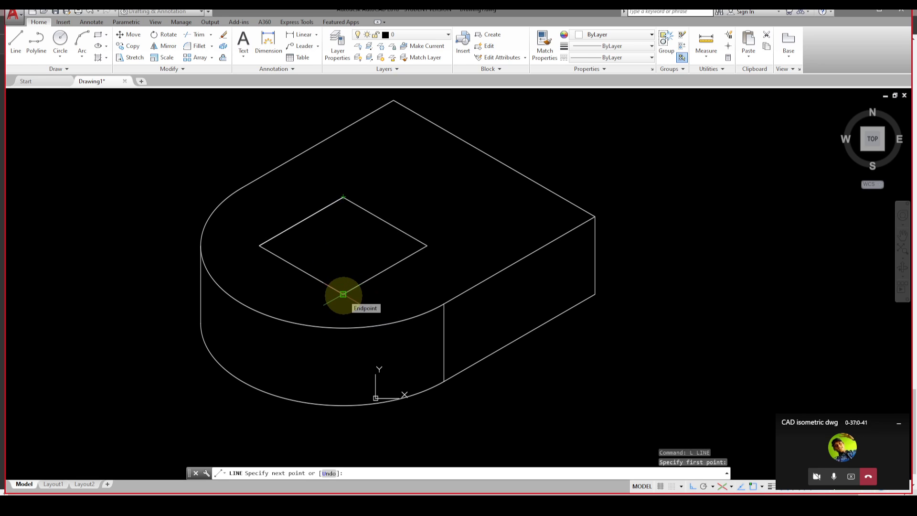
click(343, 293)
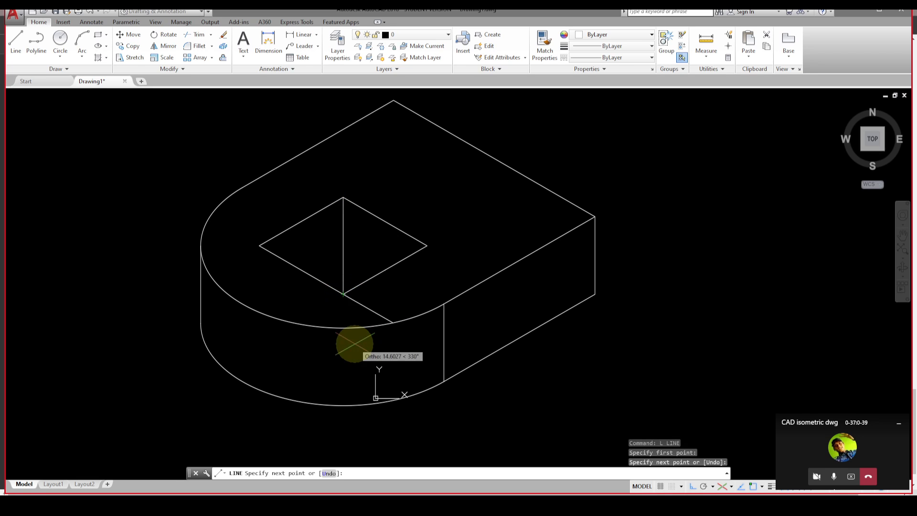
key(Escape)
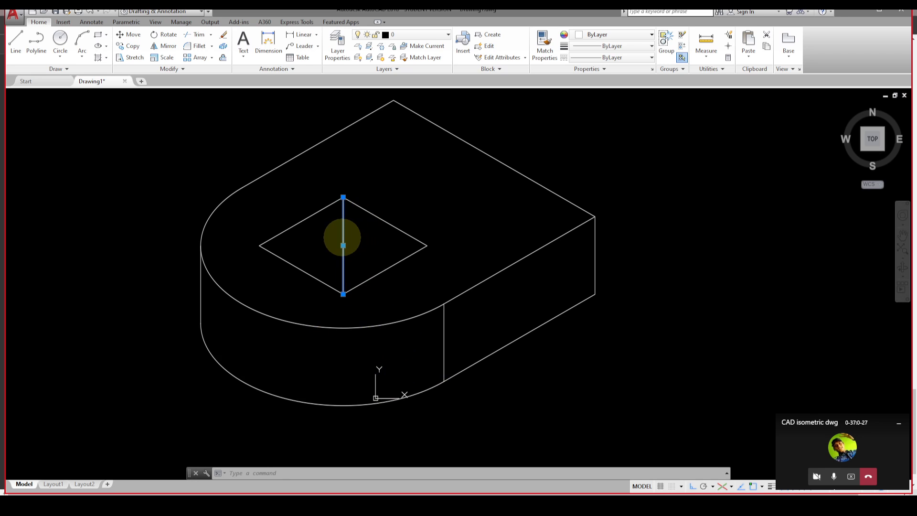
Step: Erase the vertical line joining the back and front corners of the opening
text(L)
key(Return)
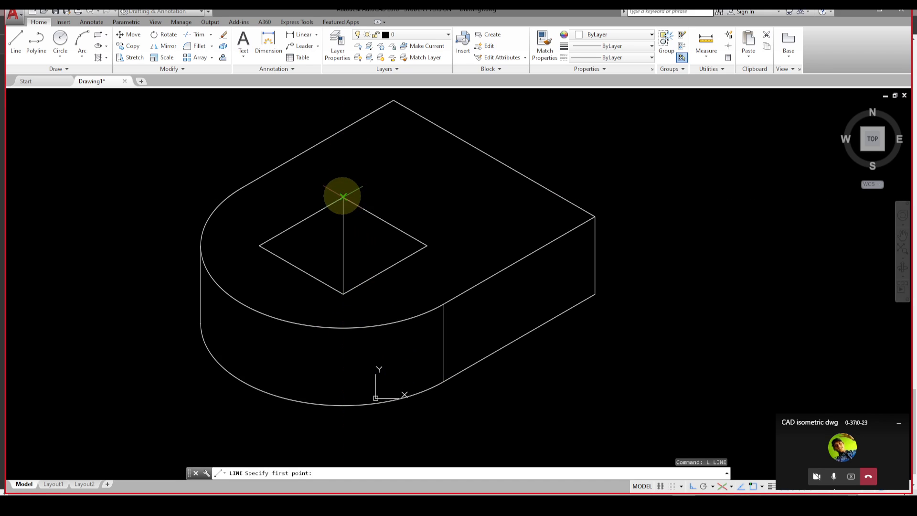
key(Escape)
click(343, 245)
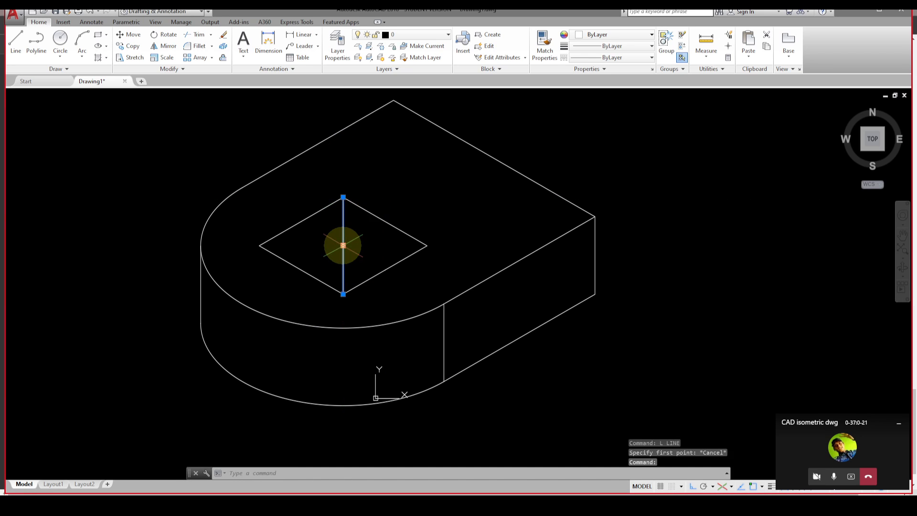
key(Delete)
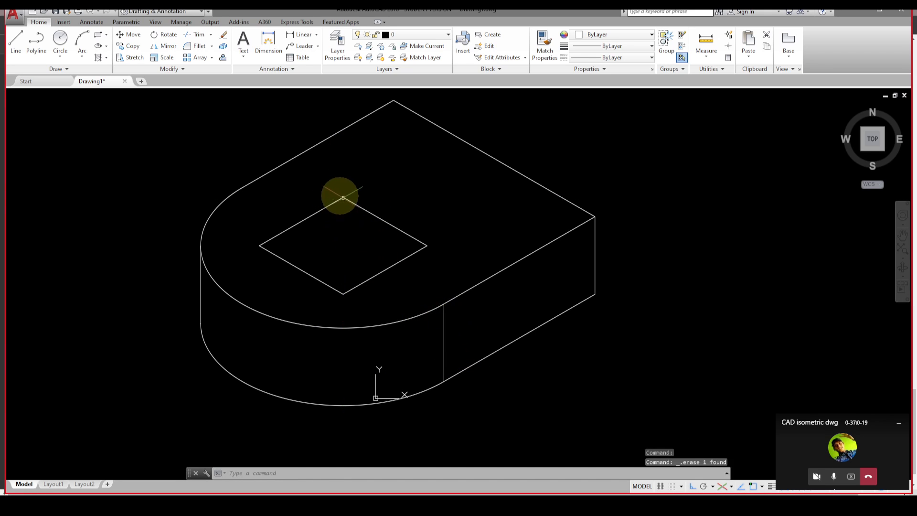
Step: Draw a line 20 units straight down from the opening's back corner, using the right isoplane
text(l)
key(Return)
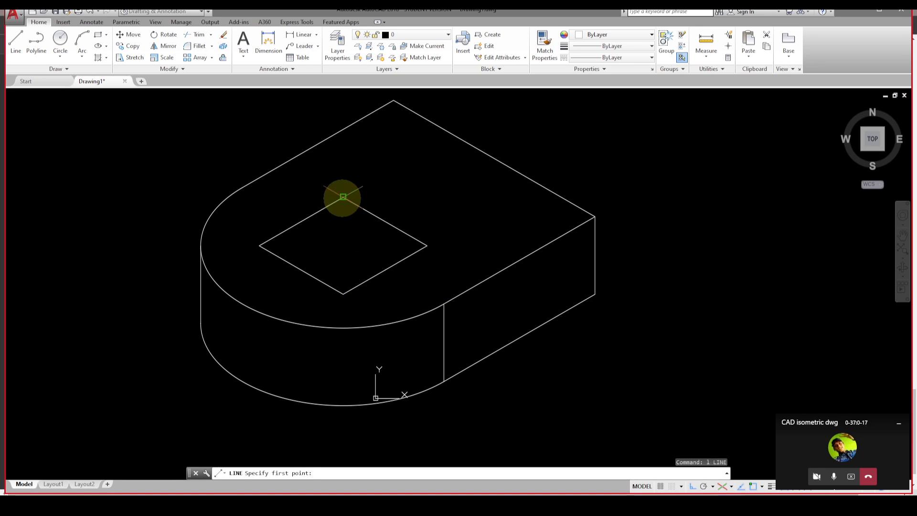
click(343, 196)
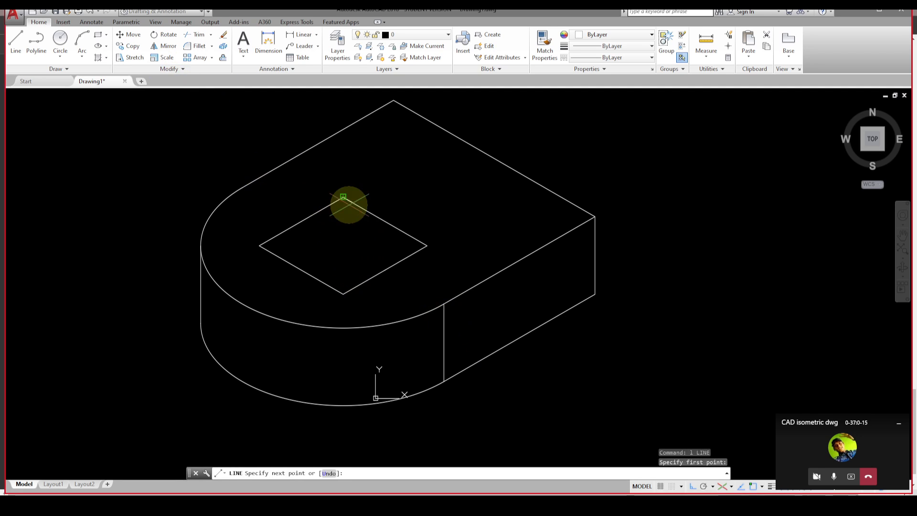
key(F5)
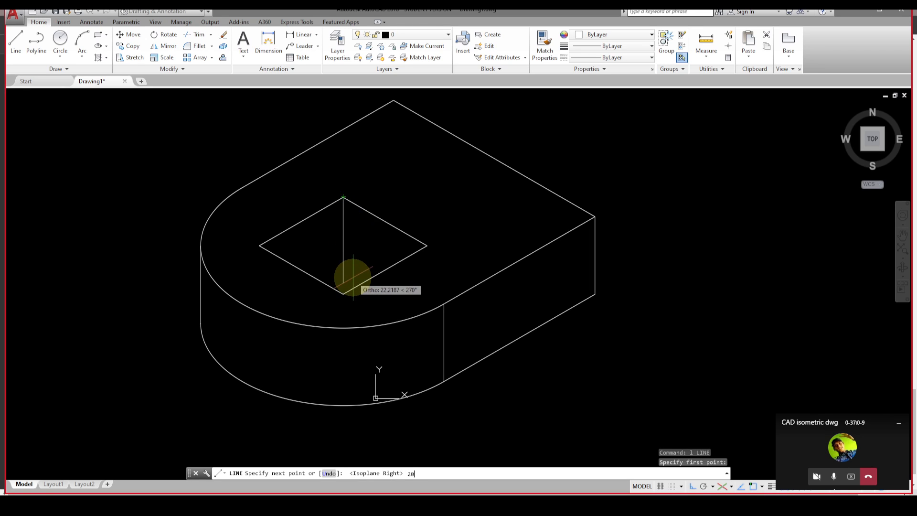
key(Return)
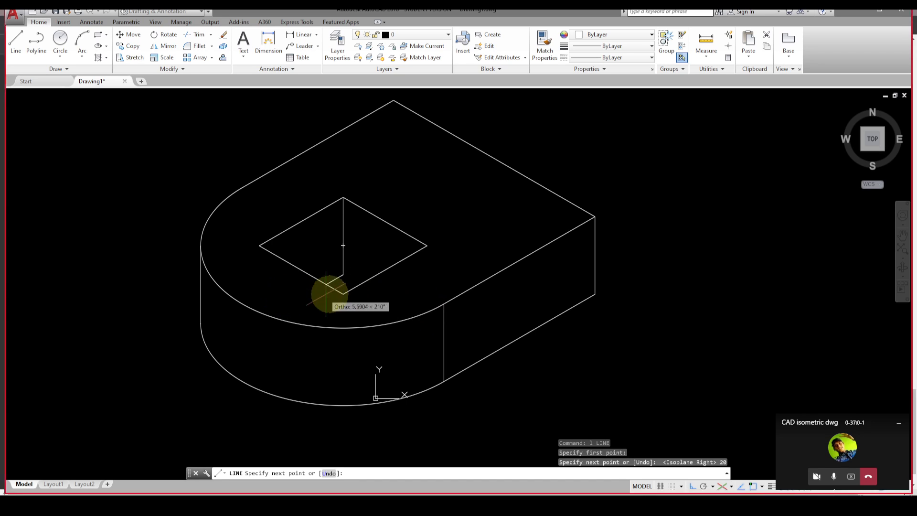
Step: Continue from the vertical edge's lower end with a line about 17 units long at 210°, past the opening's front-left edge
click(337, 276)
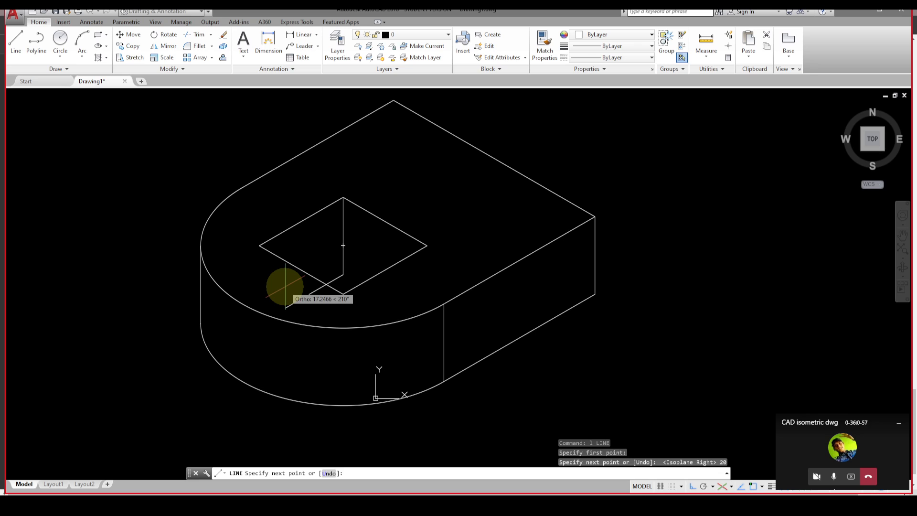
click(286, 291)
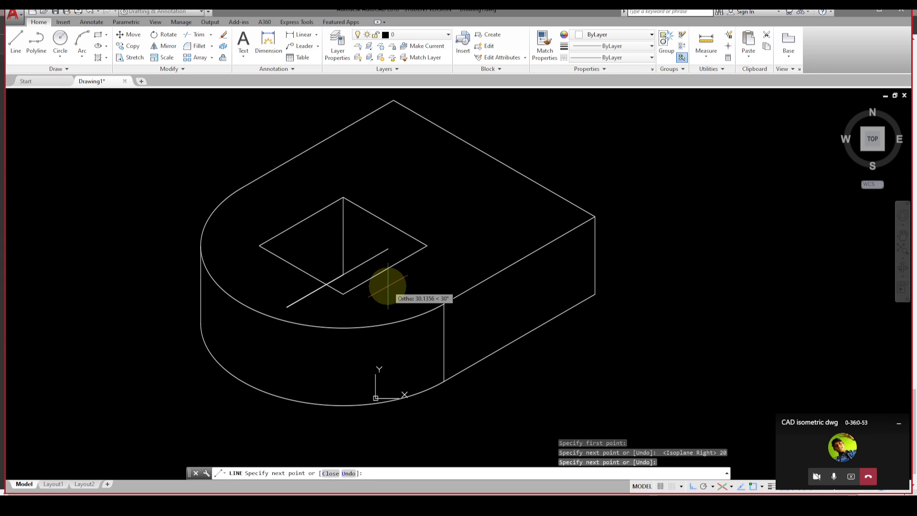
key(Escape)
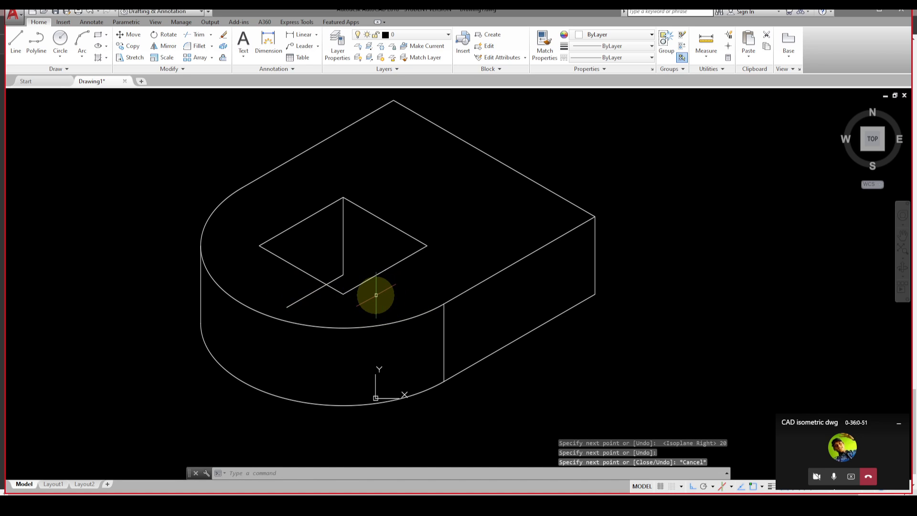
Step: Draw a line at 330° from the vertical edge's lower end past the opening's front-right edge, using the left isoplane
text(l)
key(Return)
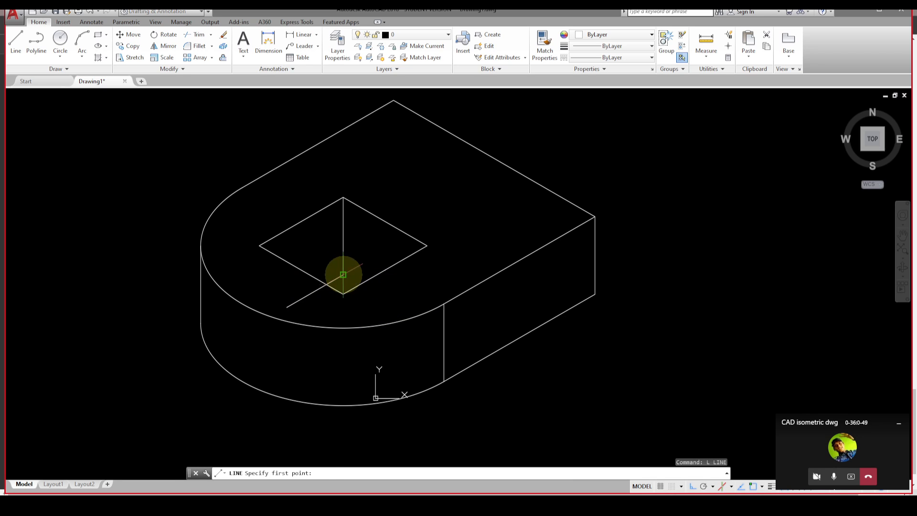
click(343, 275)
key(F5)
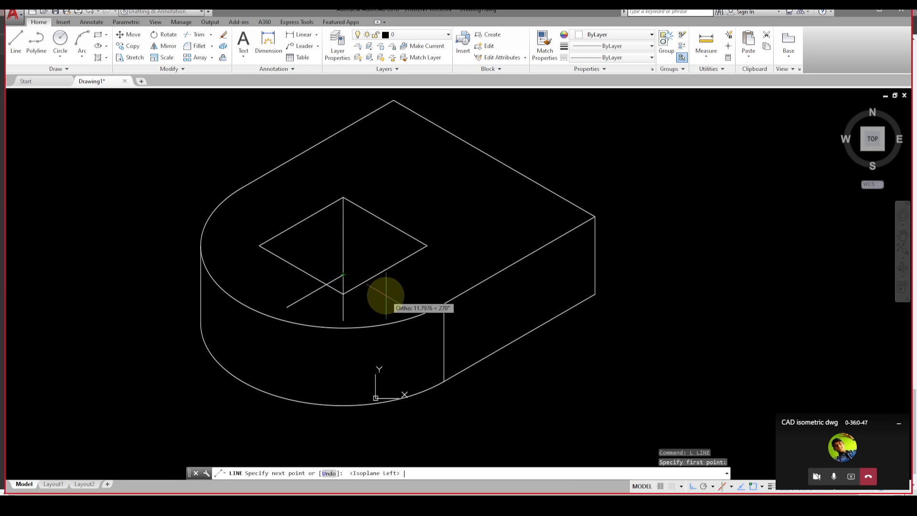
click(407, 297)
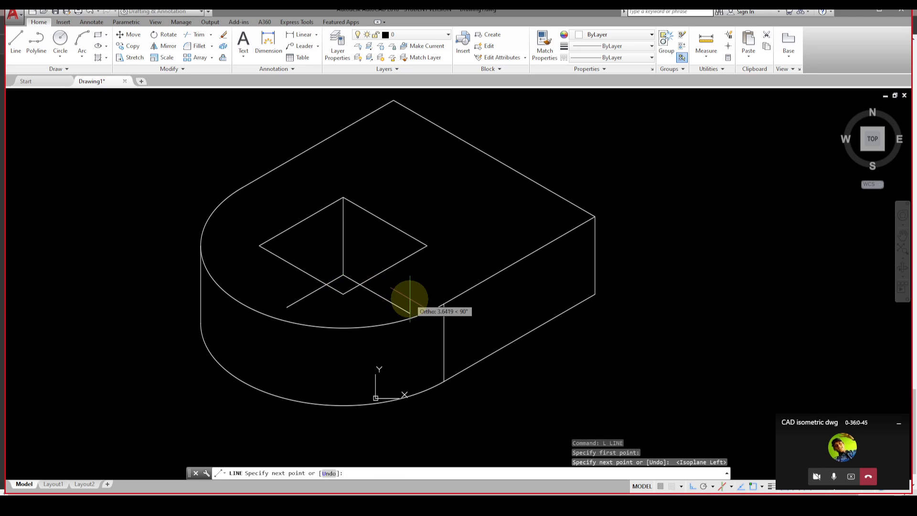
key(Escape)
key(Escape)
key(Escape)
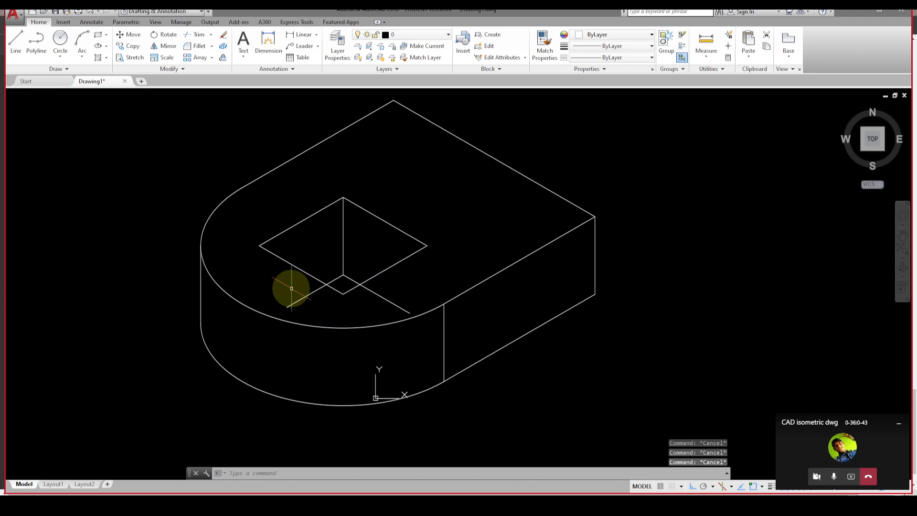
Step: Trim the two bottom edges of the hole where they extend beyond the front sides of the opening
text(tr)
key(Return)
key(Return)
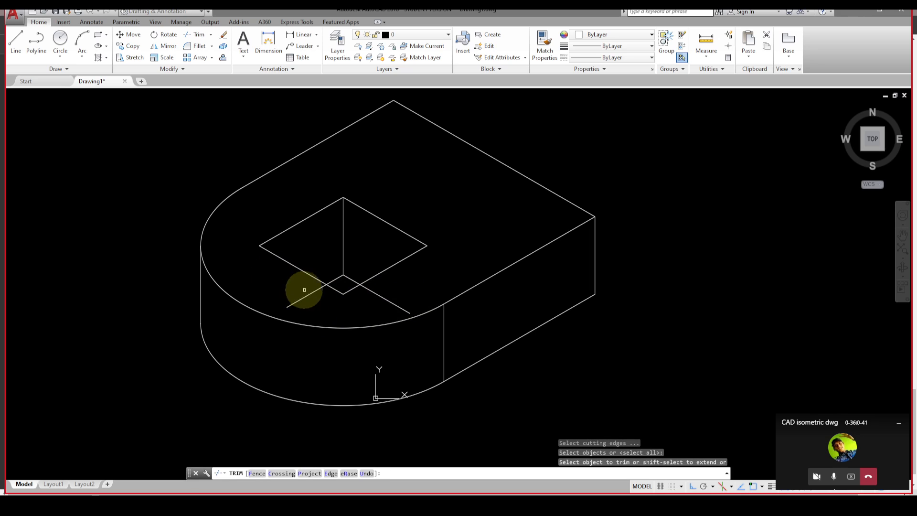
click(316, 291)
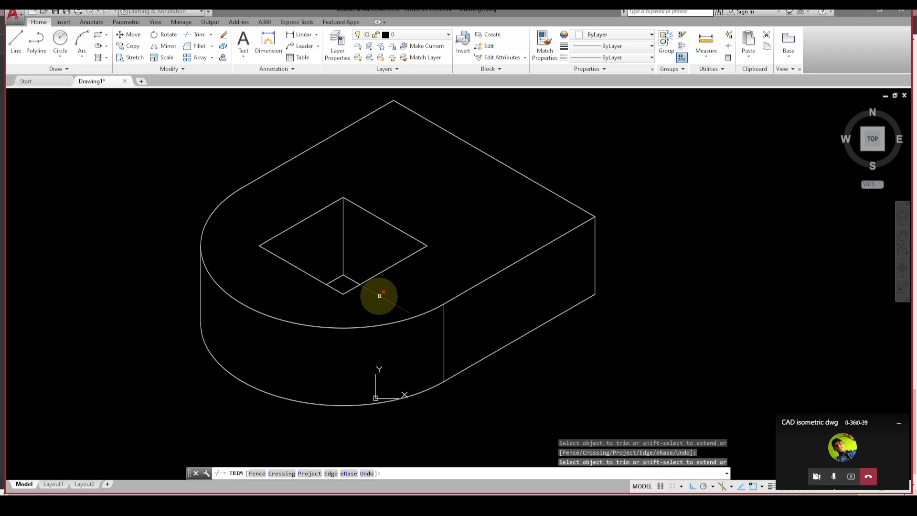
click(380, 296)
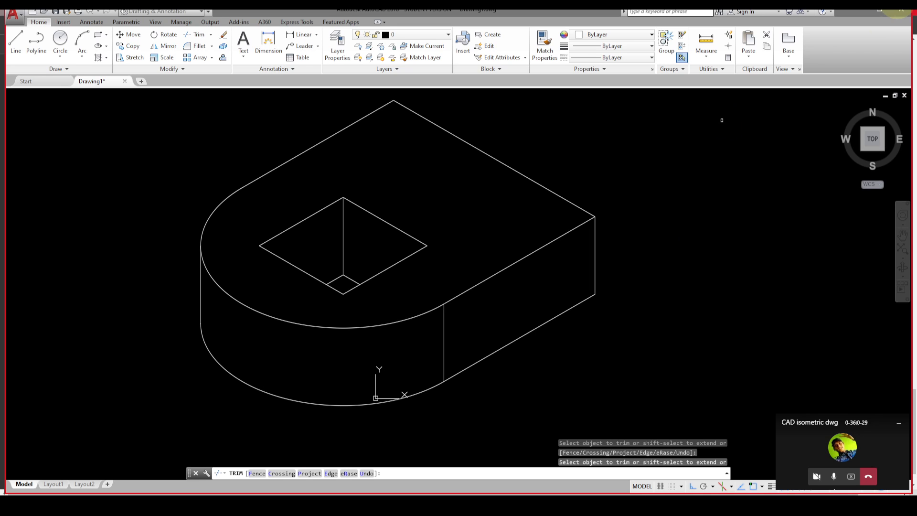
click(563, 235)
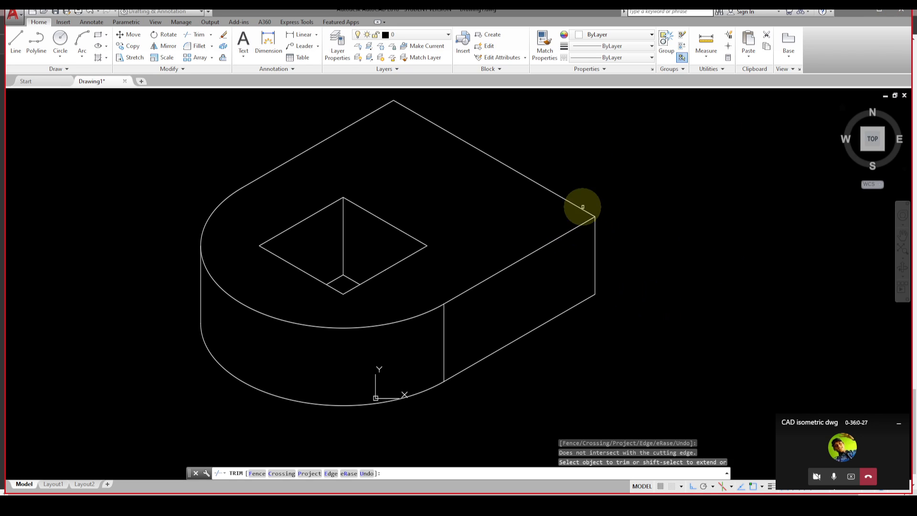
middle_drag(578, 248, 502, 287)
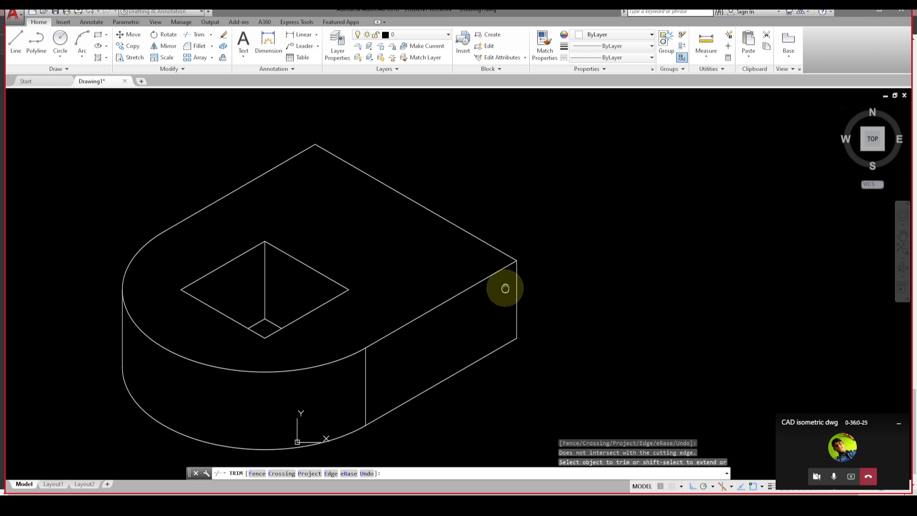
Step: Outline an upright back face from the top face's right corner: 20 units up, 60 units at 150°, and down to the back corner
scroll(509, 279, down, 2)
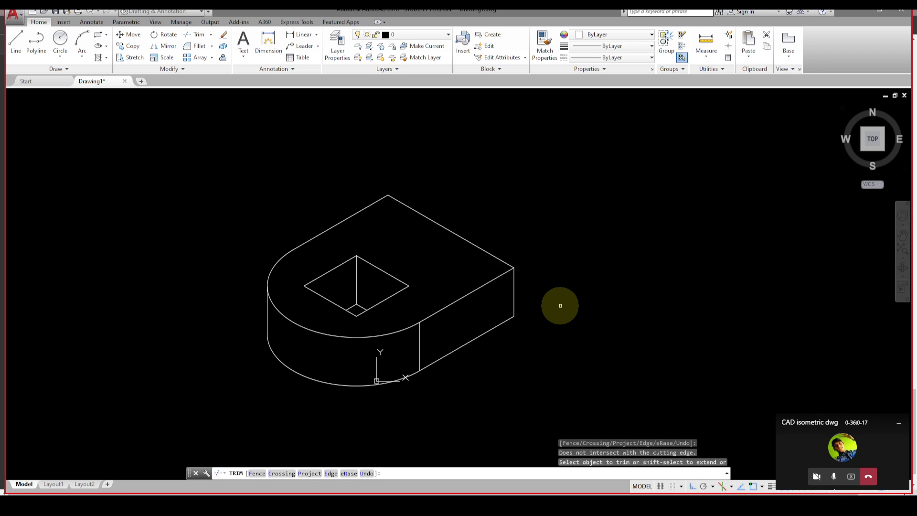
key(Escape)
text(l)
key(Return)
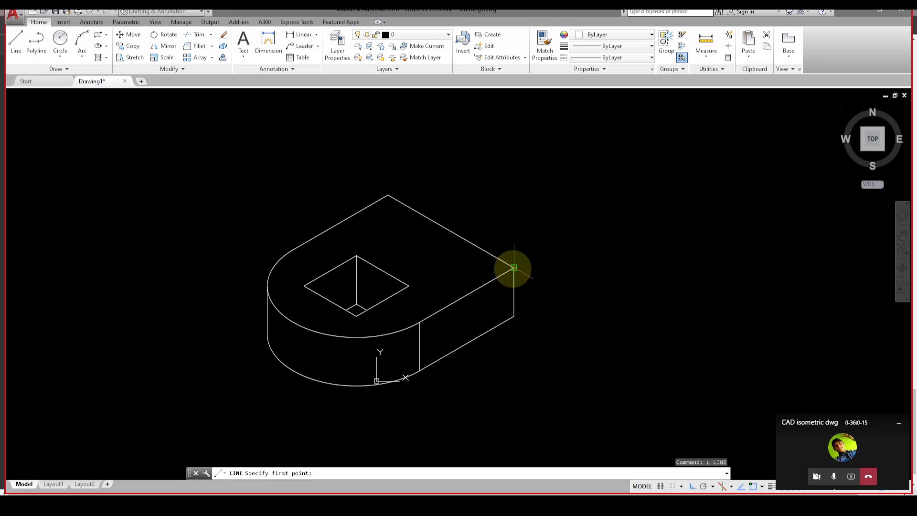
click(514, 268)
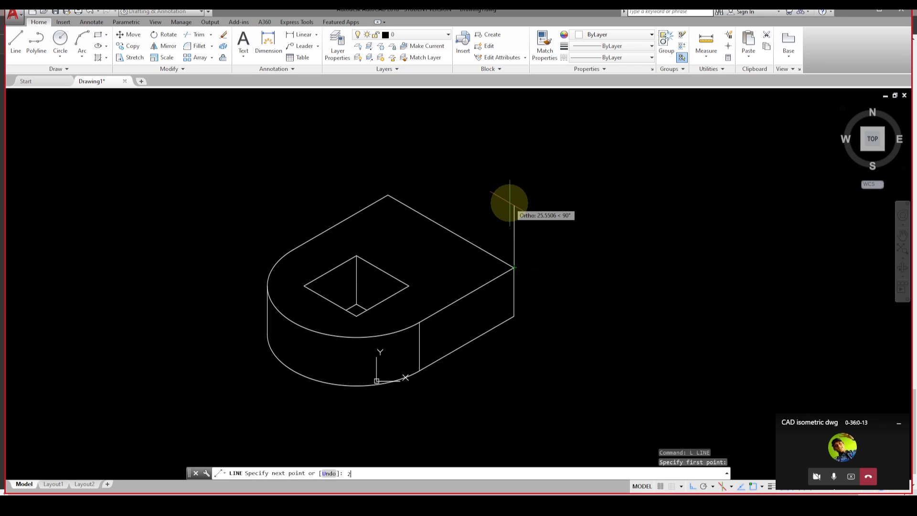
text(20)
key(Return)
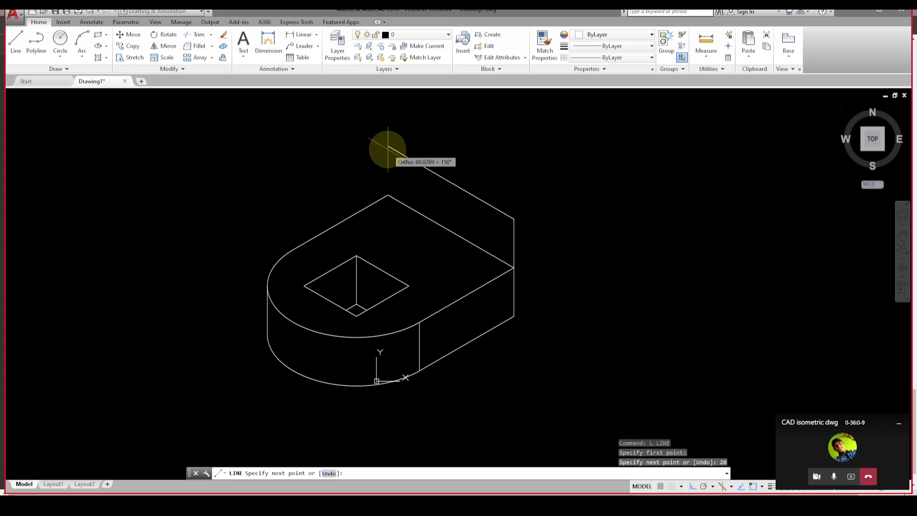
key(Return)
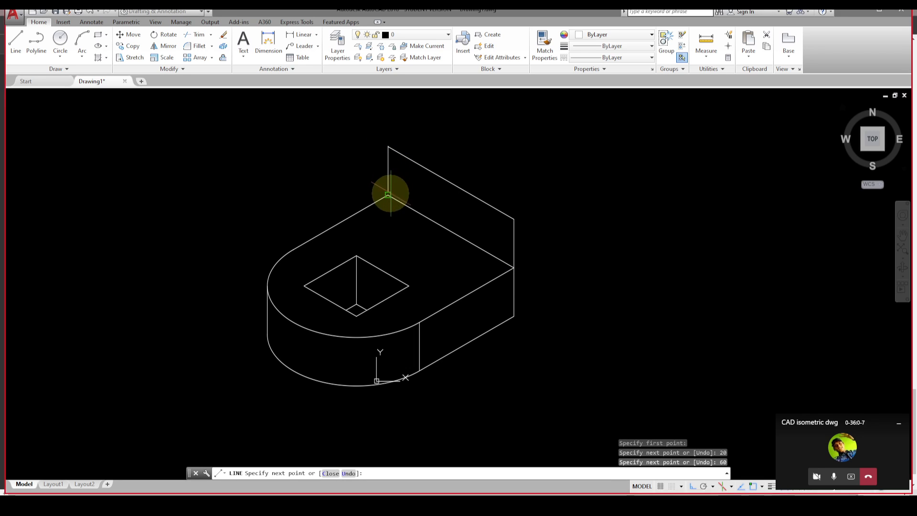
key(Escape)
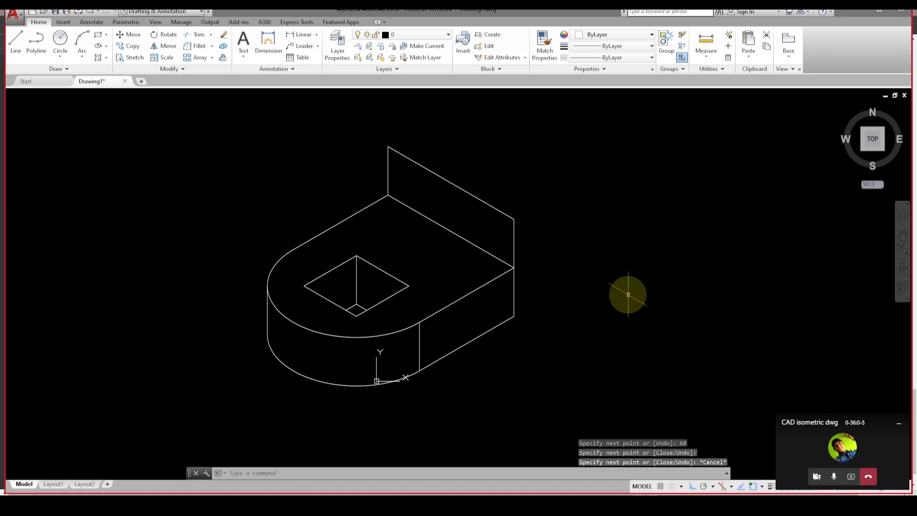
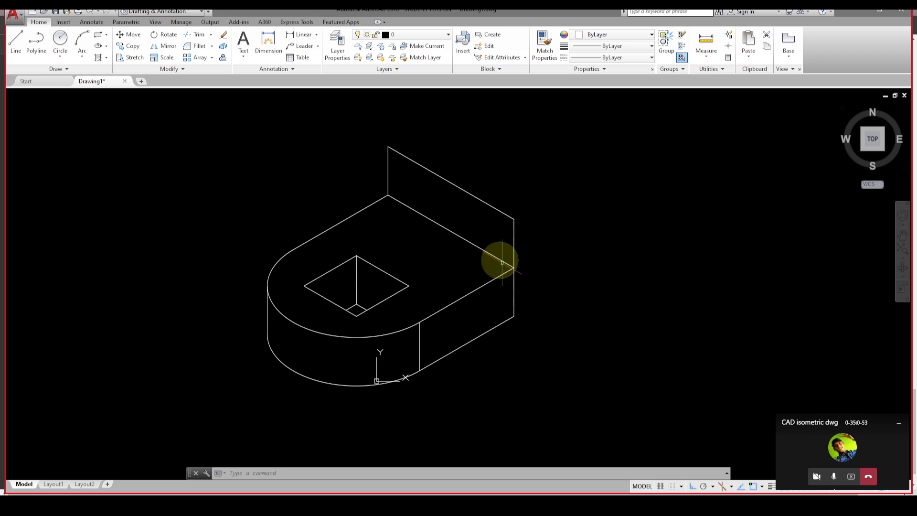
Step: Draw a 20-unit line at 210° from the upright's right top corner on the top isoplane, and erase the upright's bottom edge
text(l)
key(Return)
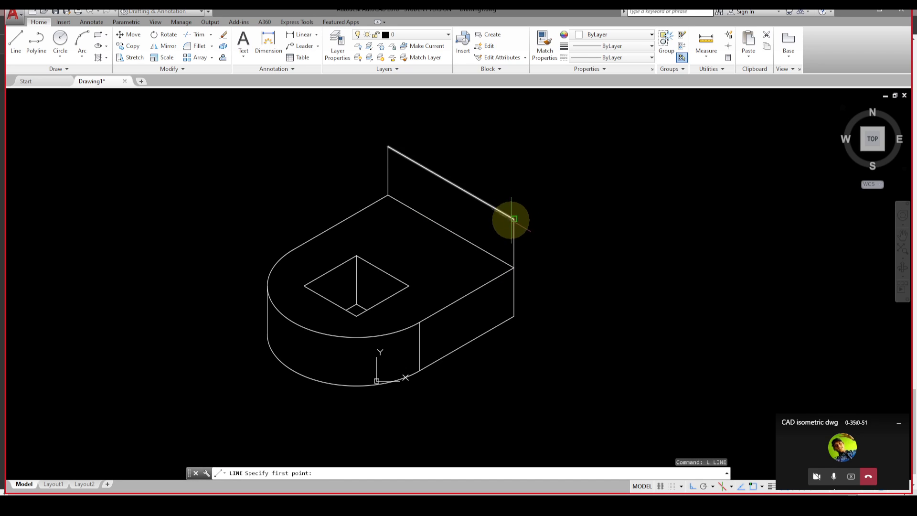
click(514, 219)
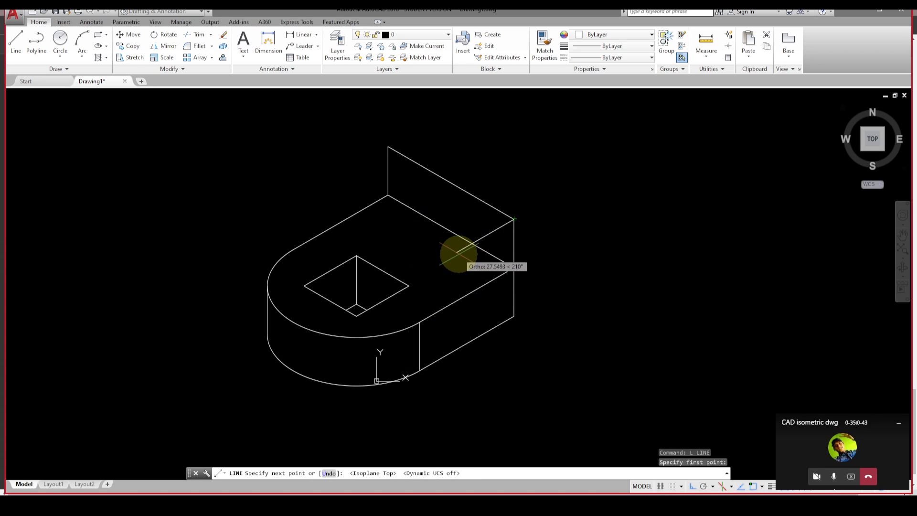
text(20)
key(Return)
key(Escape)
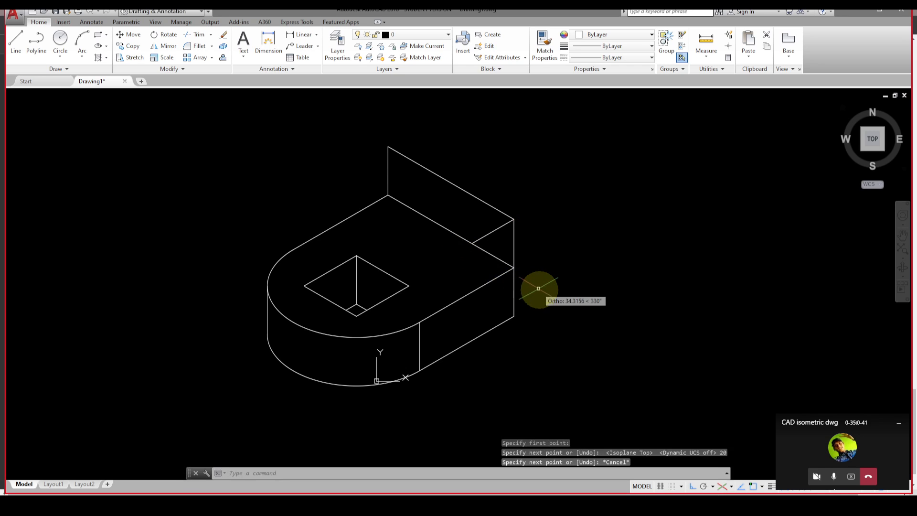
click(464, 239)
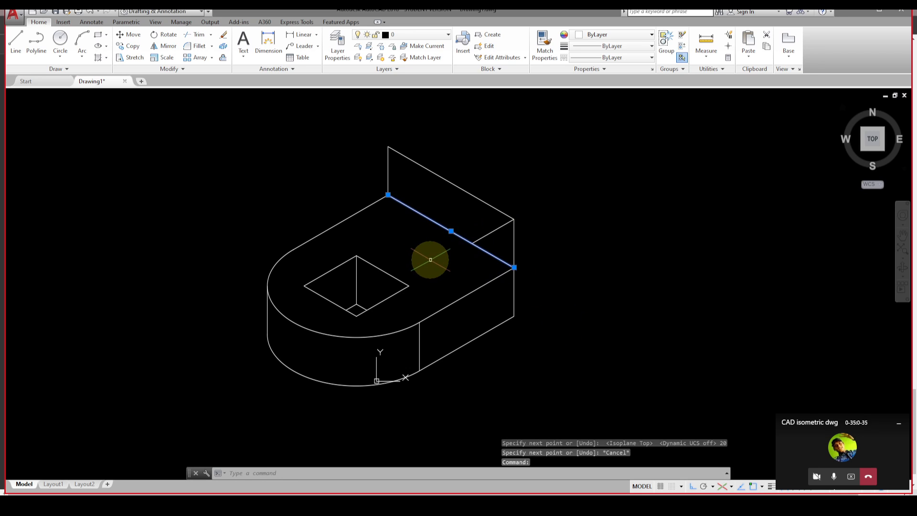
key(Delete)
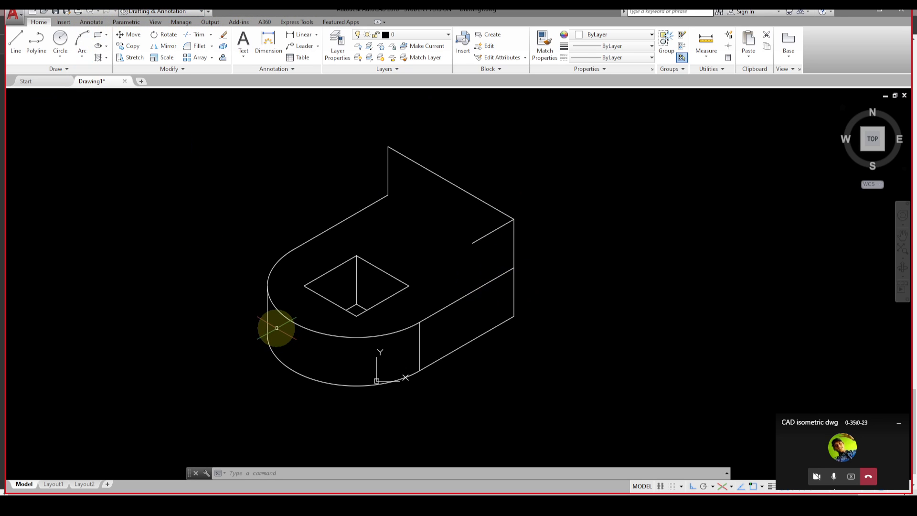
Step: Draw a right-isoplane isocircle centred on the 20-unit line's free end, reaching the upright's right top corner, and erase that line
text(el)
key(Return)
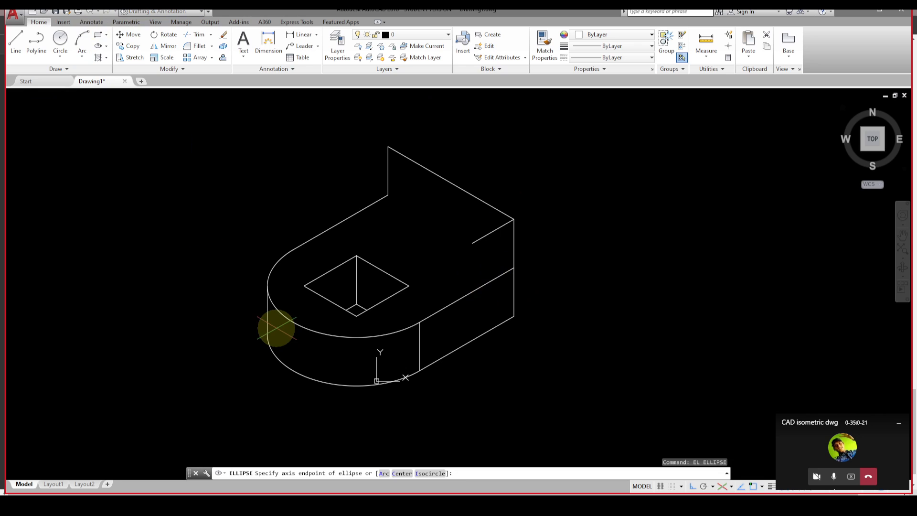
key(Return)
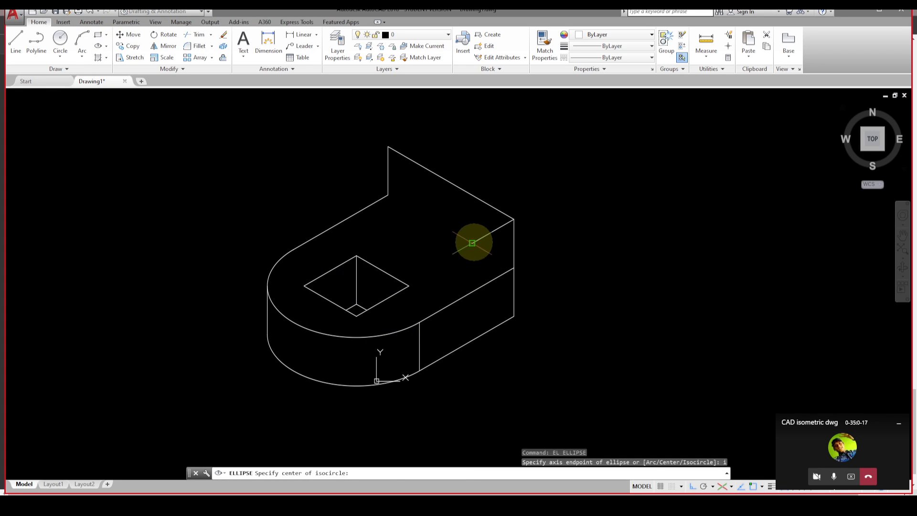
click(472, 243)
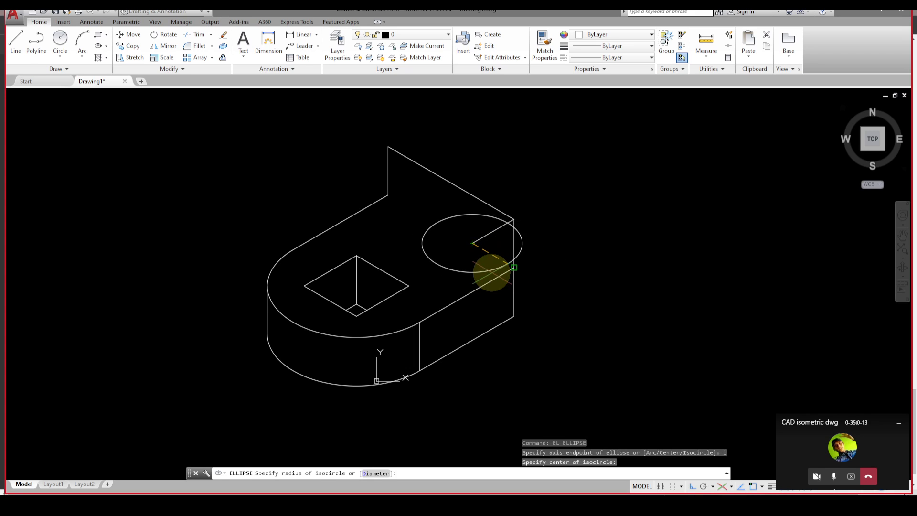
key(F5)
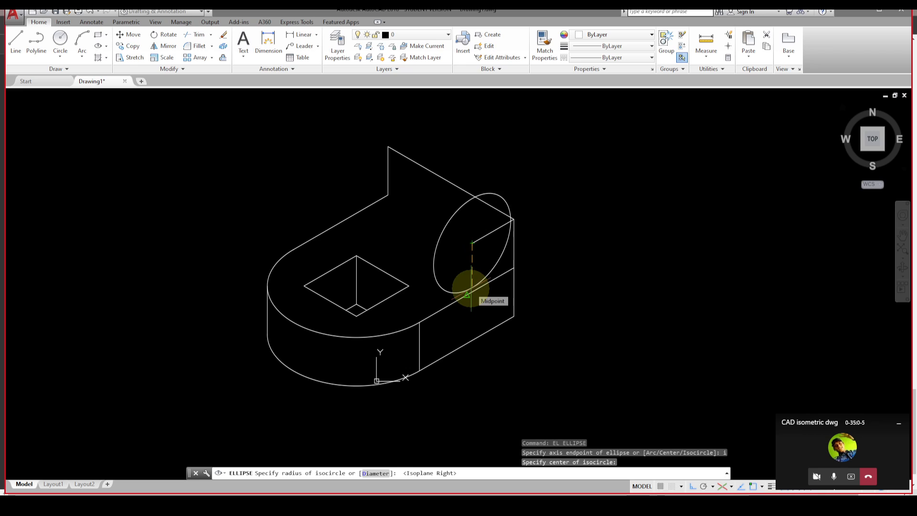
key(Return)
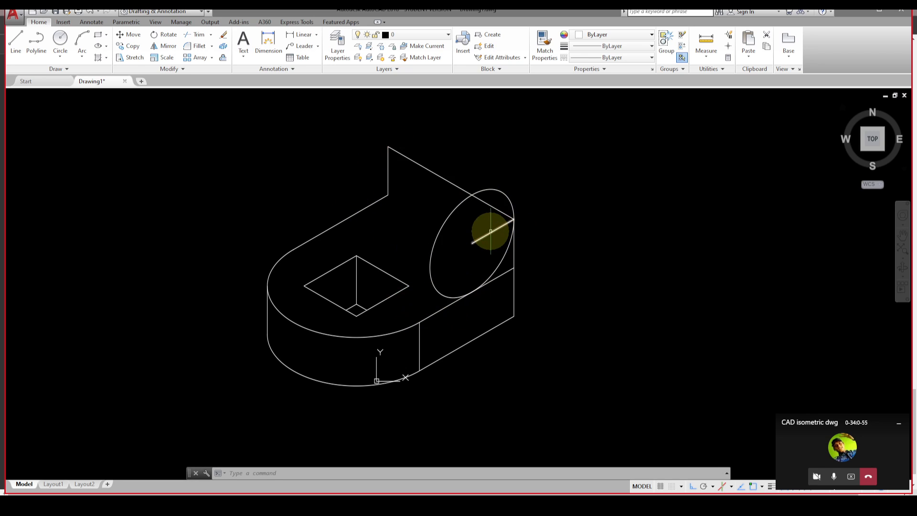
click(490, 231)
key(Delete)
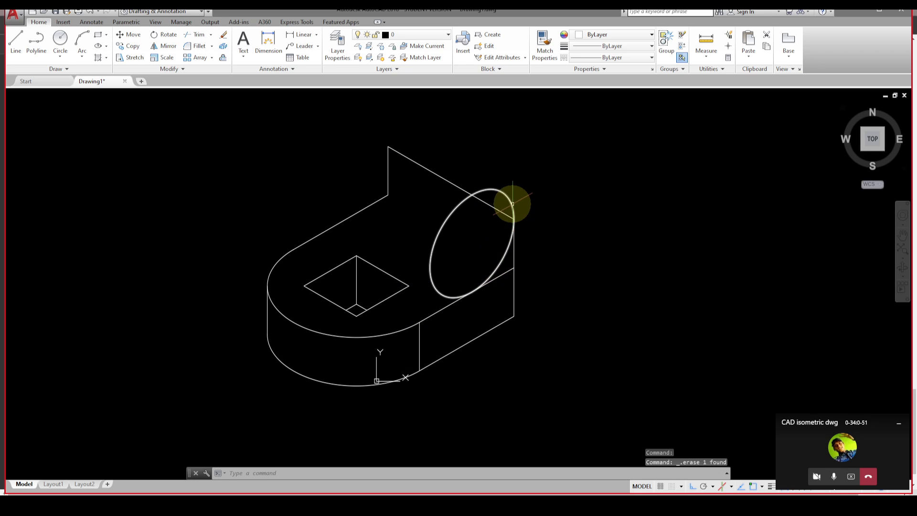
key(Escape)
text(co)
key(Return)
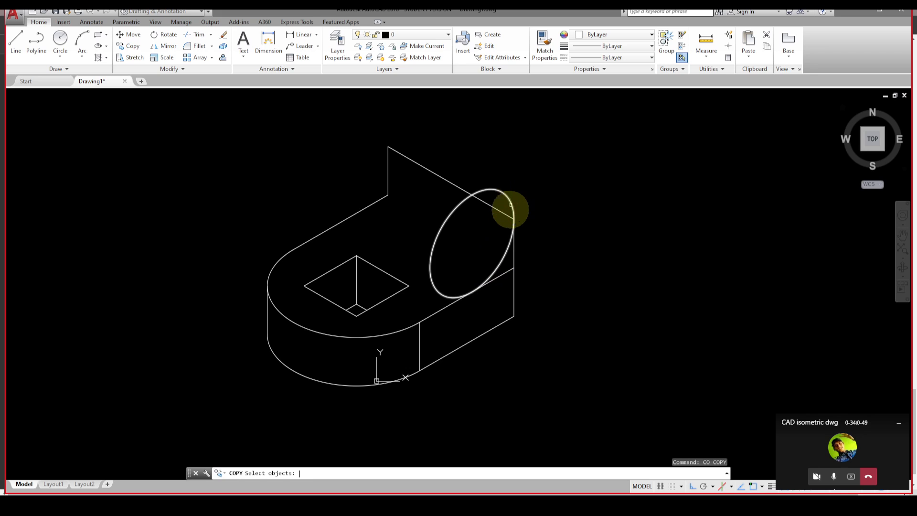
click(511, 206)
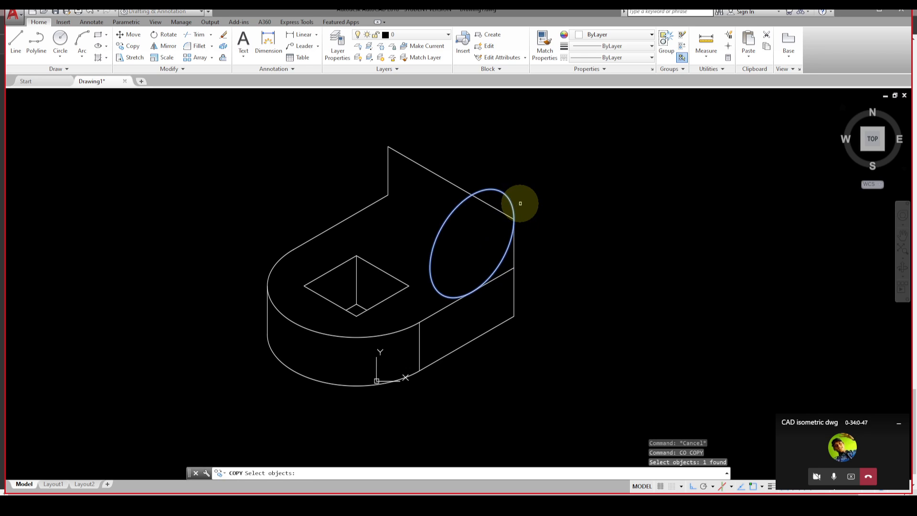
key(Return)
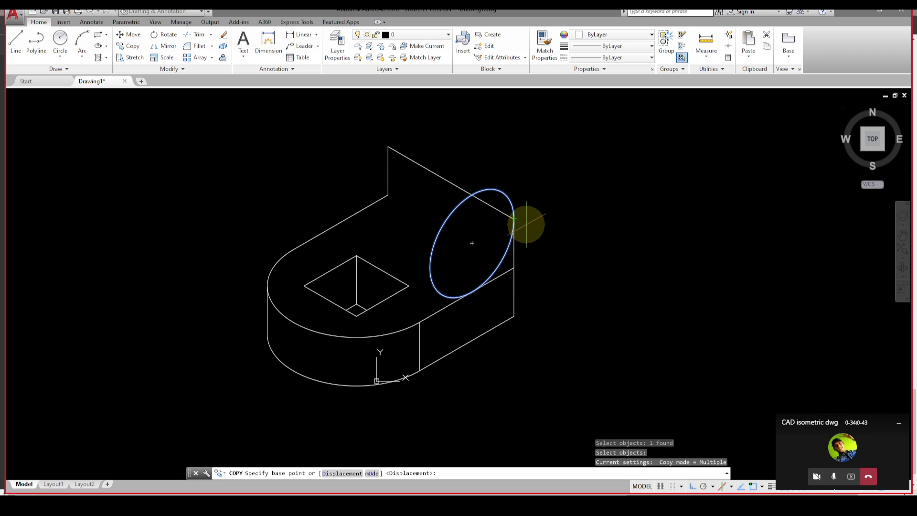
key(Escape)
key(Escape)
key(Escape)
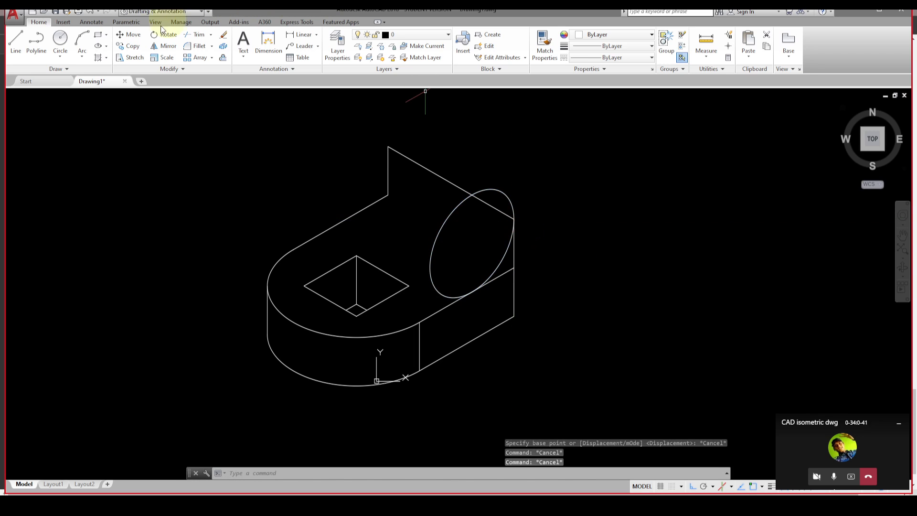
Step: Copy the isocircle from the upright's right top corner to its left top corner
click(132, 46)
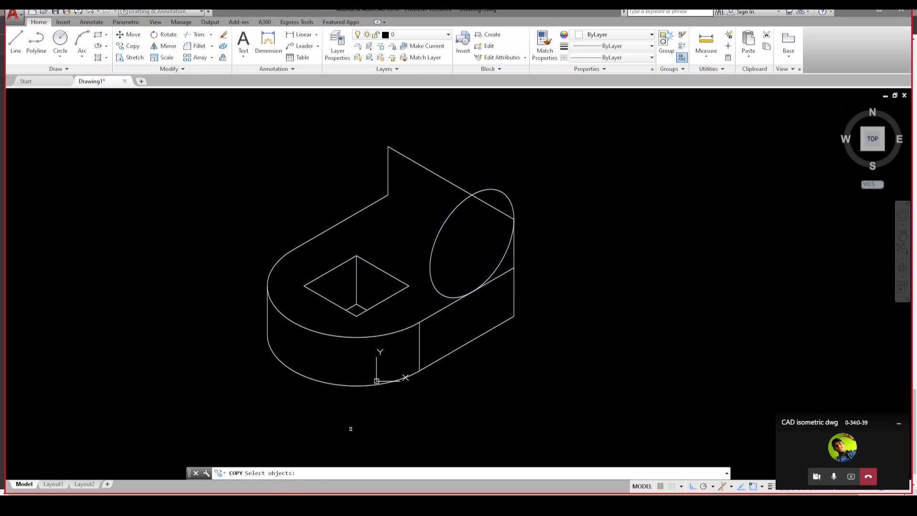
click(464, 199)
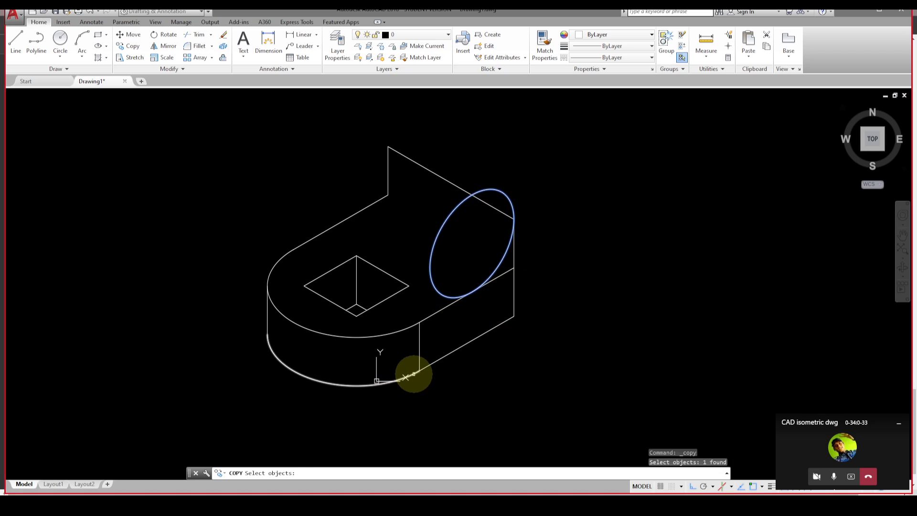
key(Return)
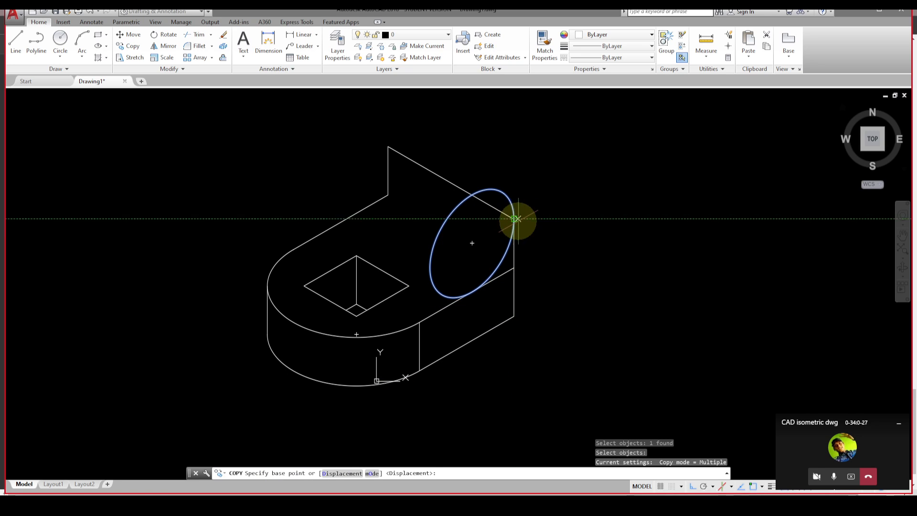
click(514, 219)
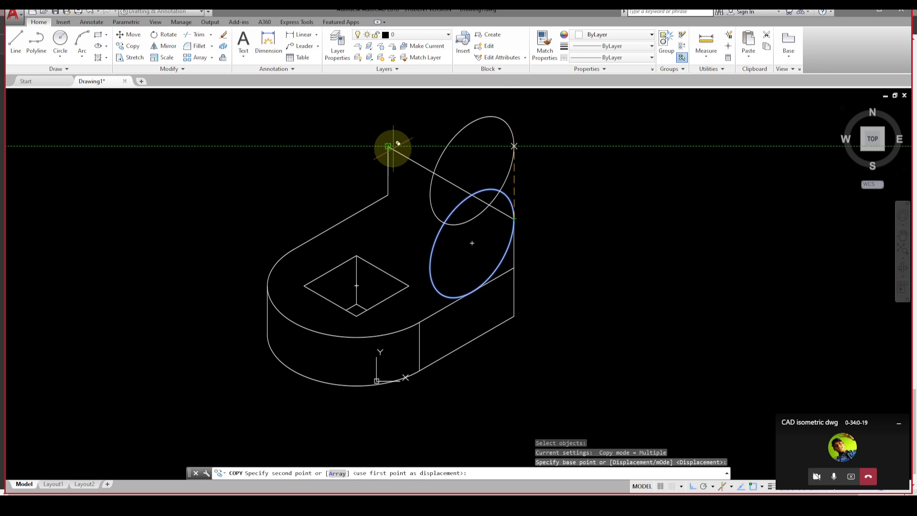
click(388, 146)
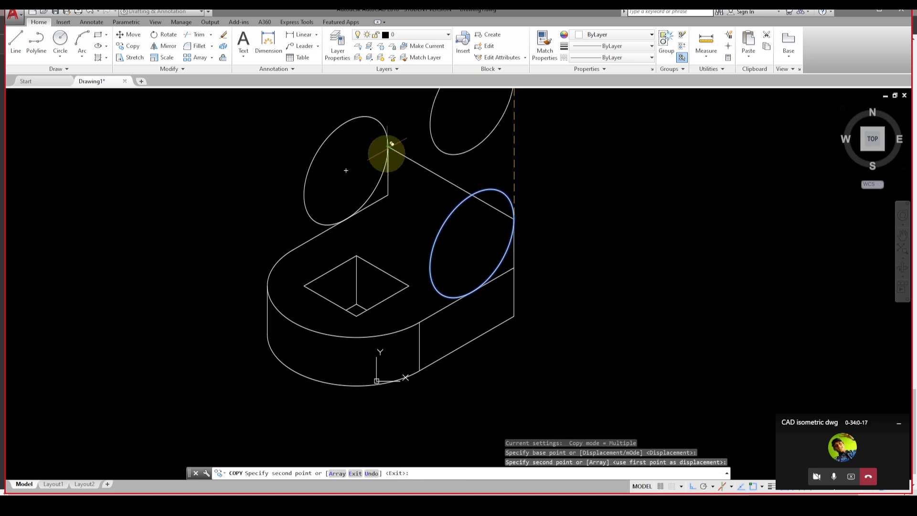
key(Escape)
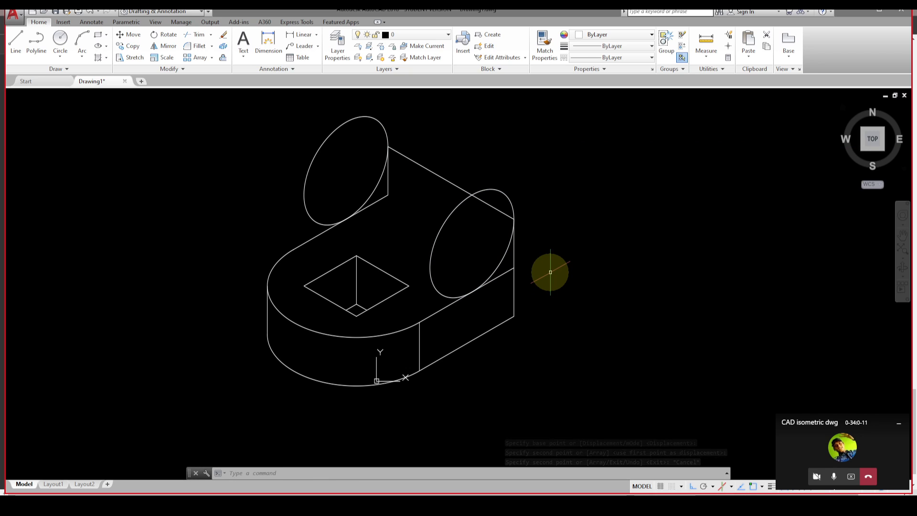
key(Escape)
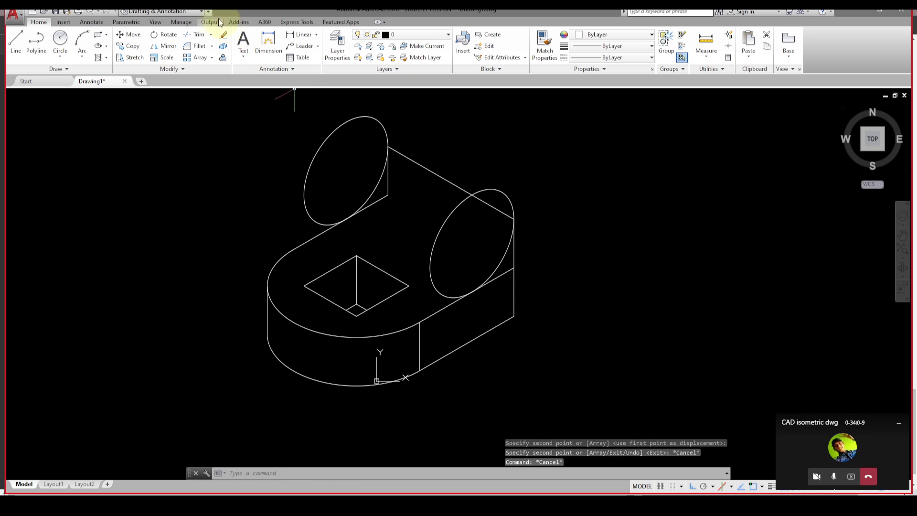
Step: Trim both isocircles, leaving only the concave arcs between the upright's top corners and the base's top side edges
click(198, 36)
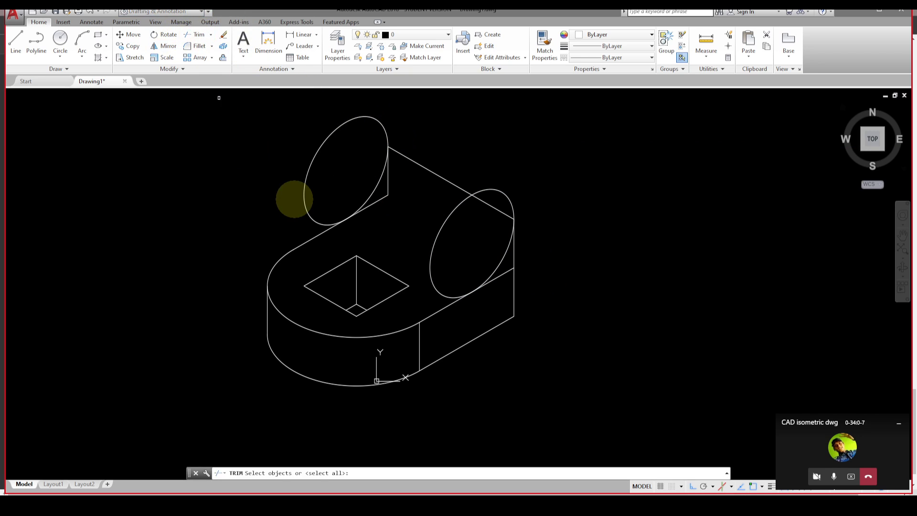
key(Return)
click(384, 131)
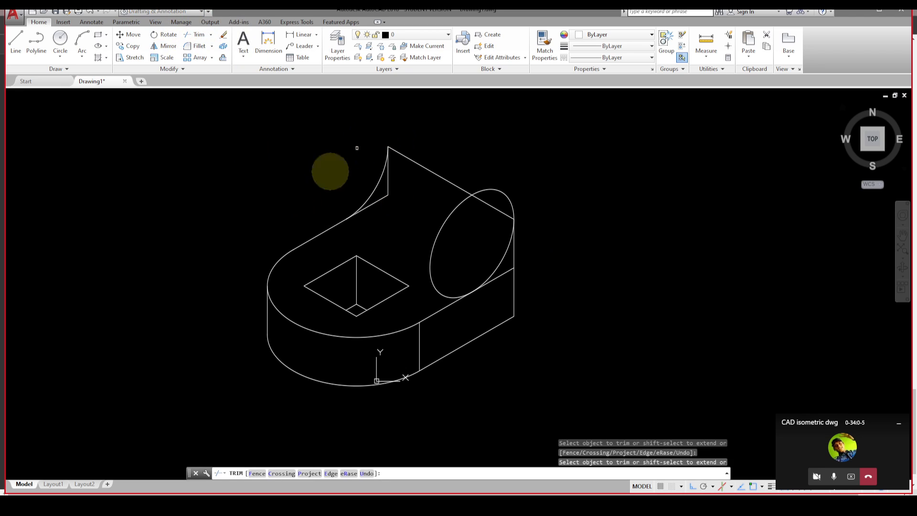
click(307, 258)
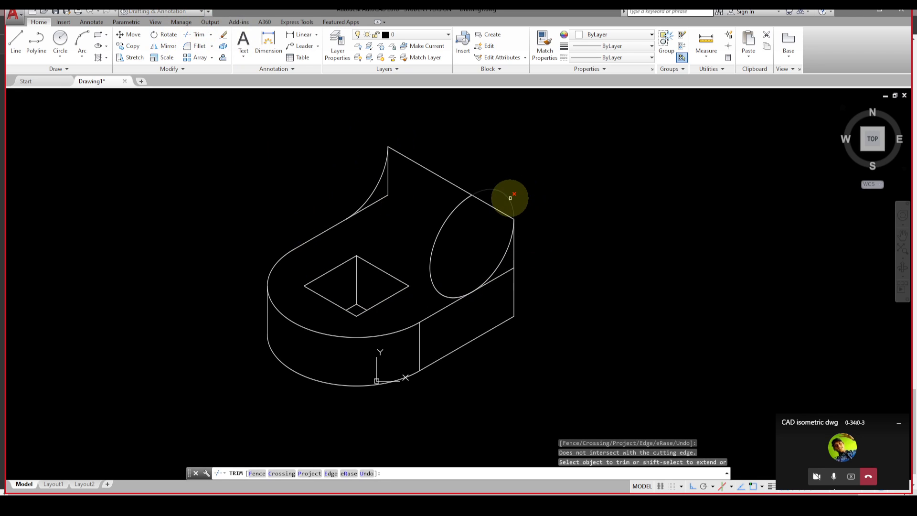
click(511, 198)
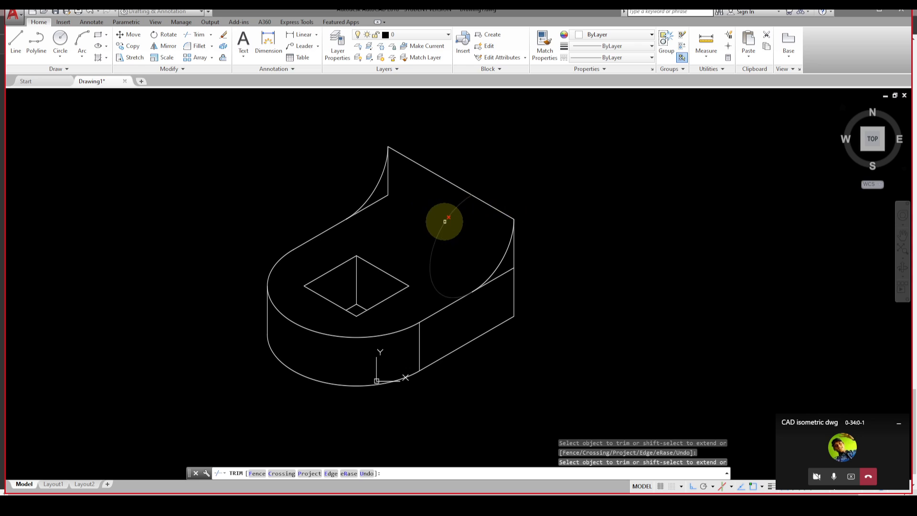
click(444, 221)
click(508, 222)
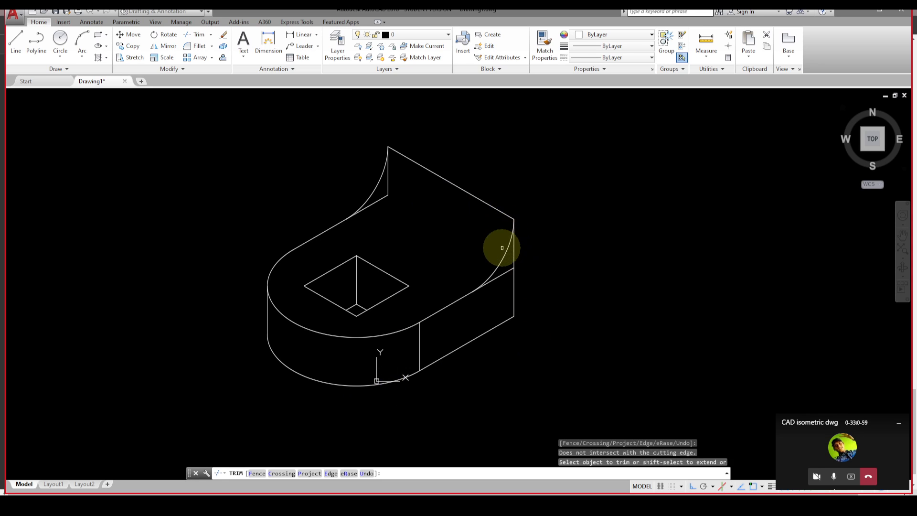
click(490, 277)
click(386, 158)
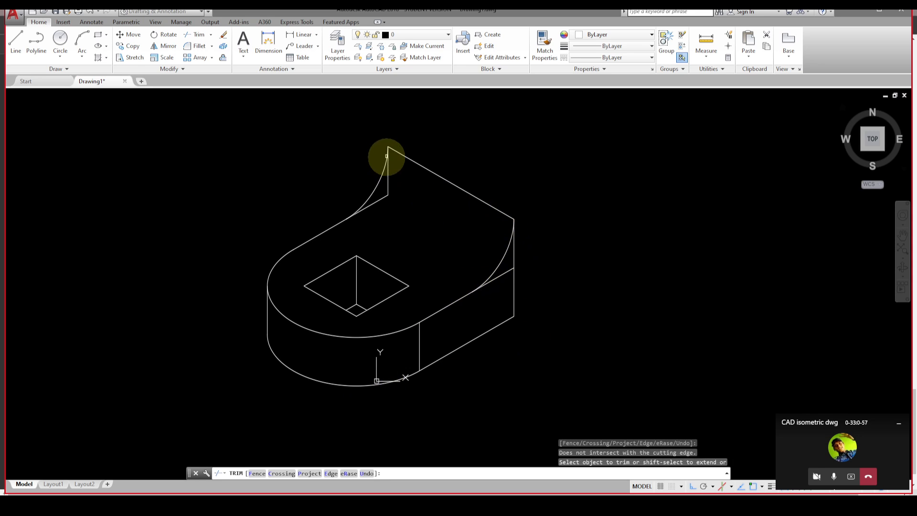
Step: Try to trim the upright's left and right vertical edges behind the concave arcs
click(375, 186)
key(Escape)
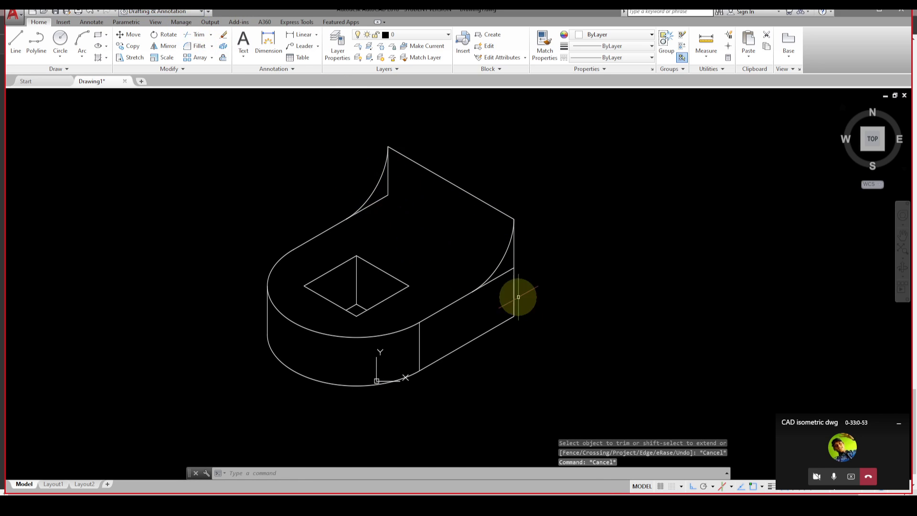
scroll(516, 294, up, 2)
scroll(516, 294, down, 2)
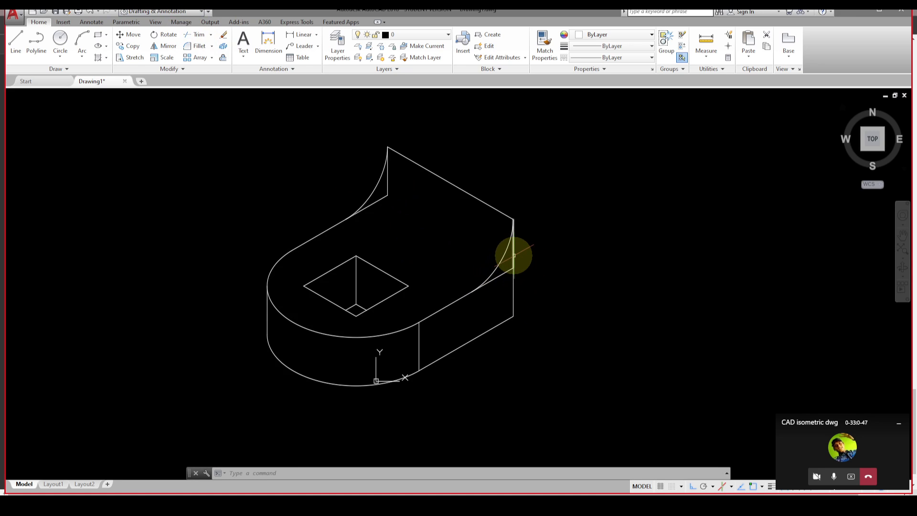
click(201, 34)
key(Return)
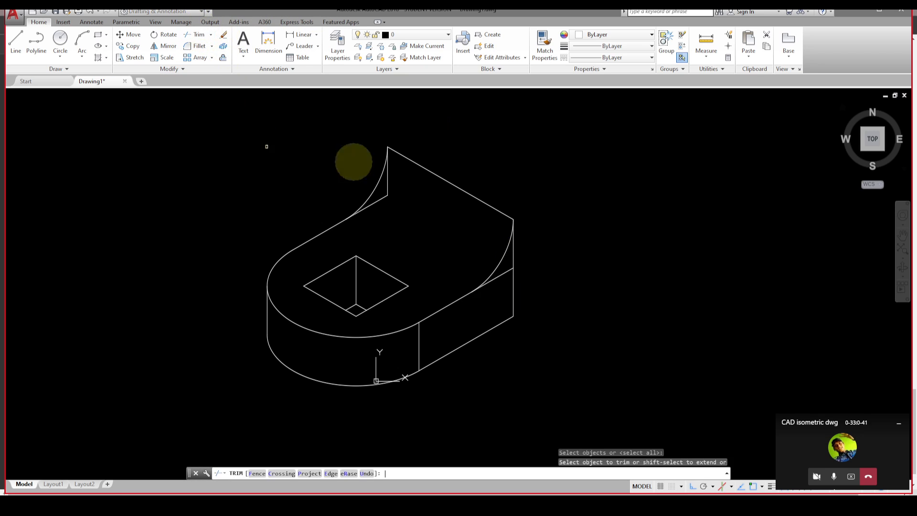
click(512, 249)
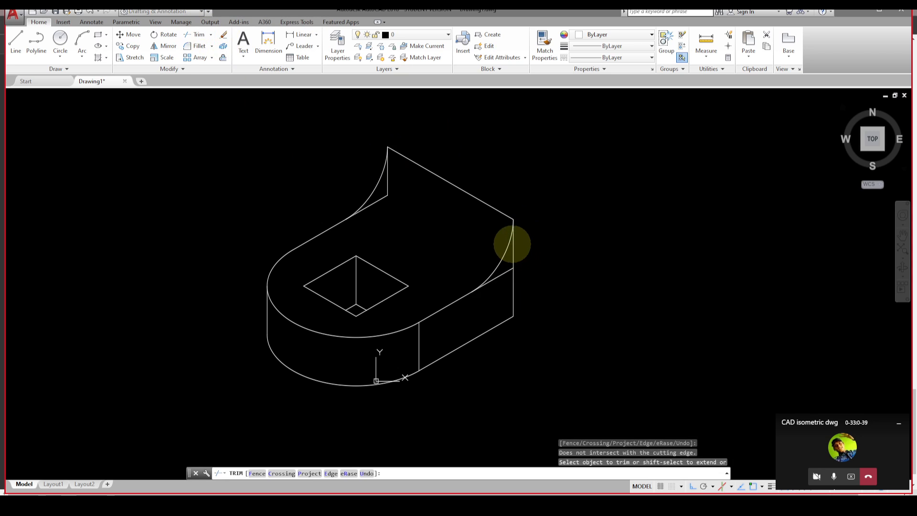
key(Escape)
key(Escape)
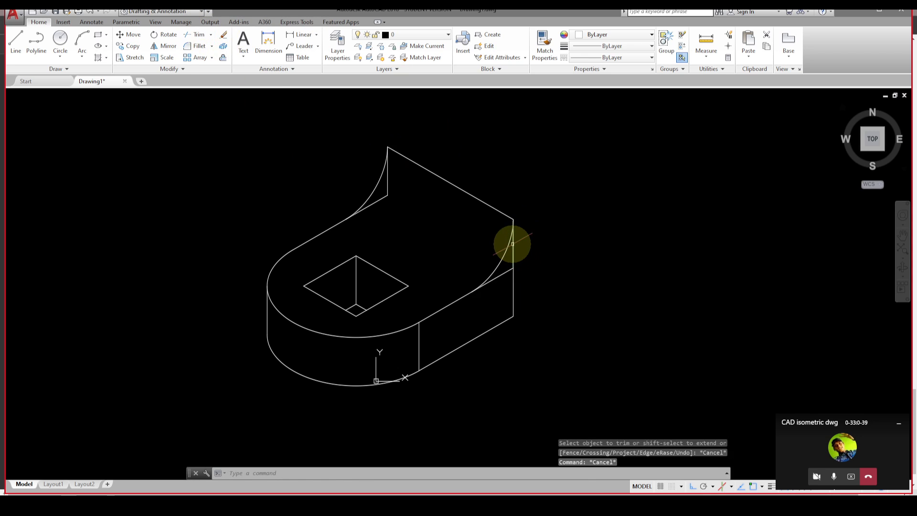
Step: Trim the leftover ends of the base's top side edges behind both concave arcs
click(194, 38)
key(Return)
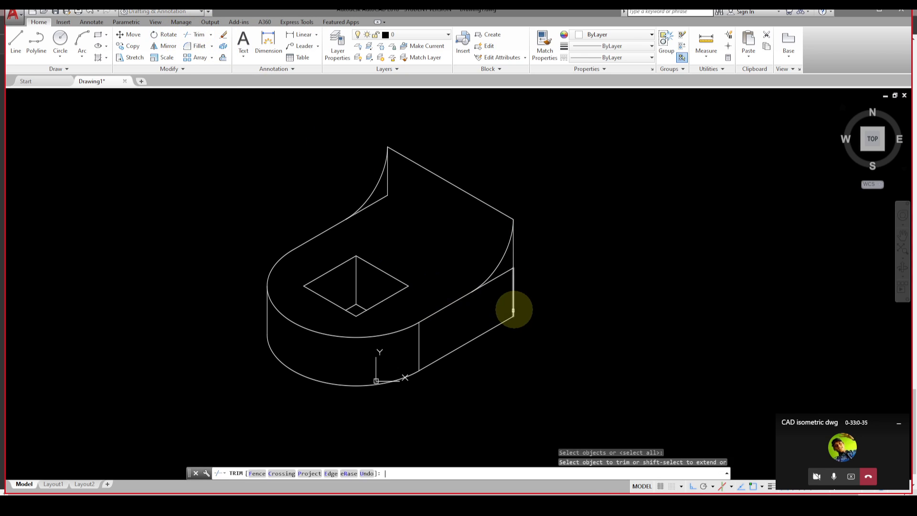
click(513, 310)
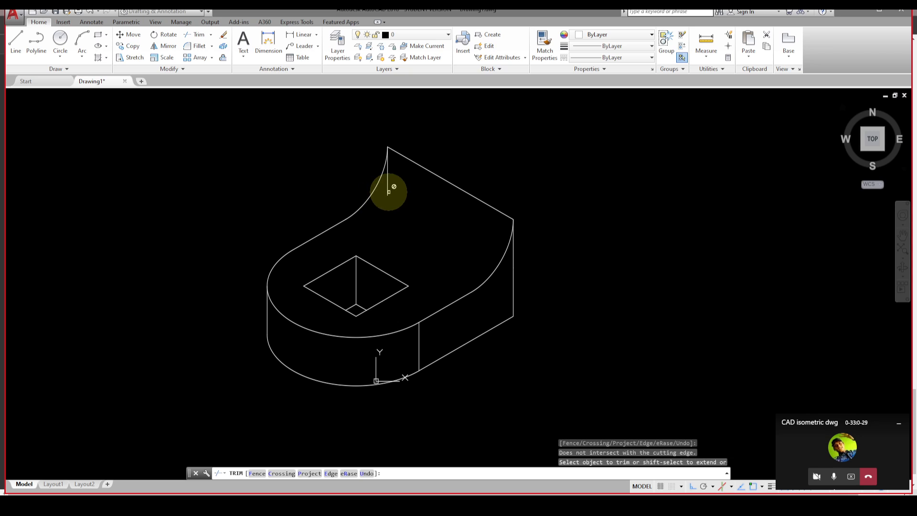
key(Escape)
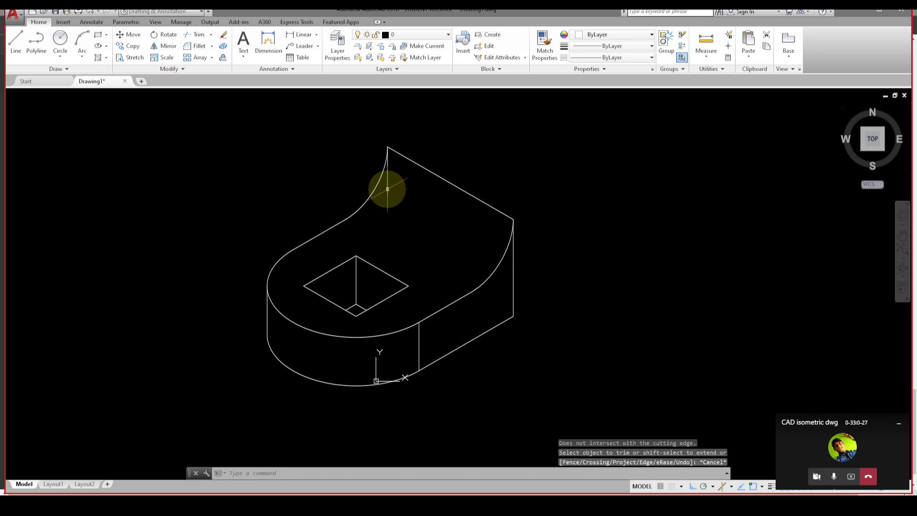
Step: Erase the upright's left and right vertical edges and the base's rear right vertical edge
click(387, 187)
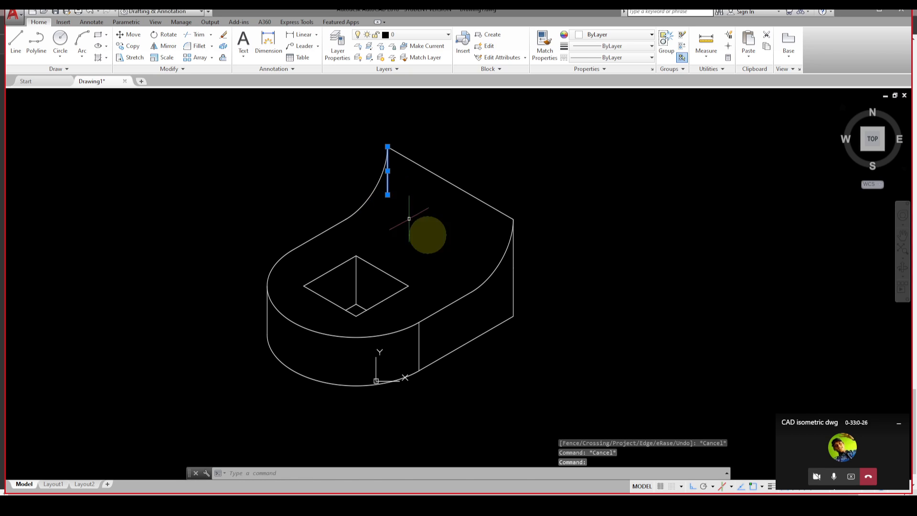
click(515, 257)
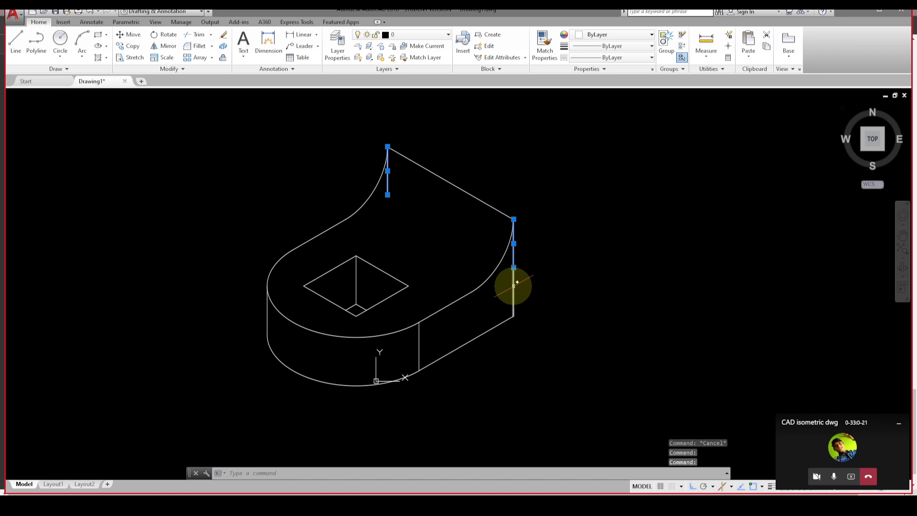
click(514, 286)
key(Delete)
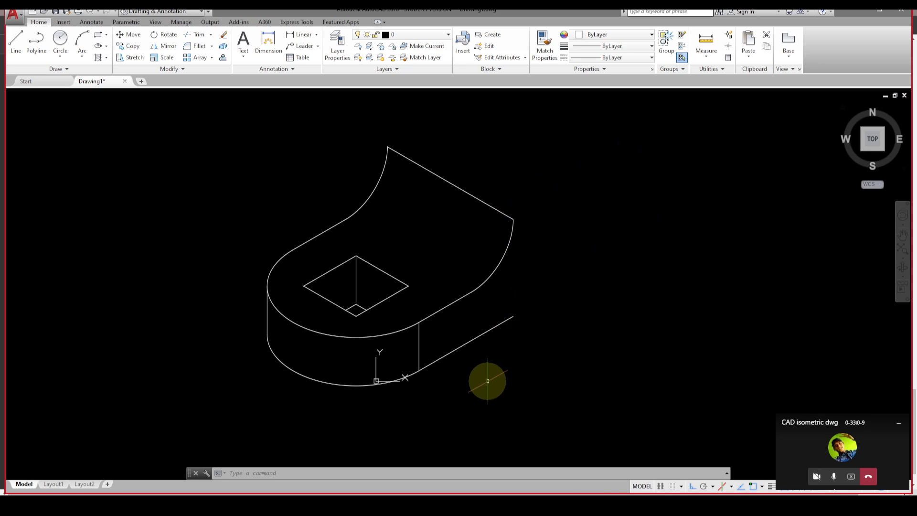
Step: Draw the rear section's side outline from the right arc's top: 40 units at 30°, 40 units down, and back to the base's lower edge end
click(250, 507)
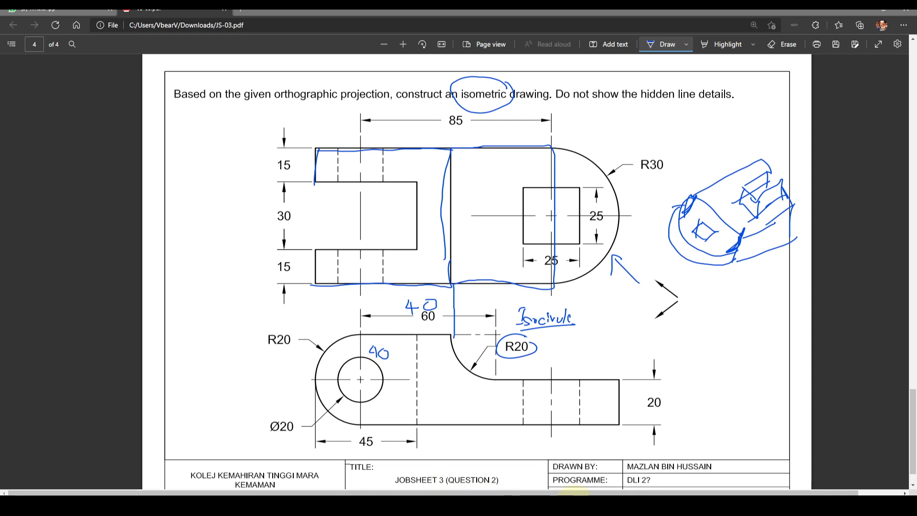
click(499, 507)
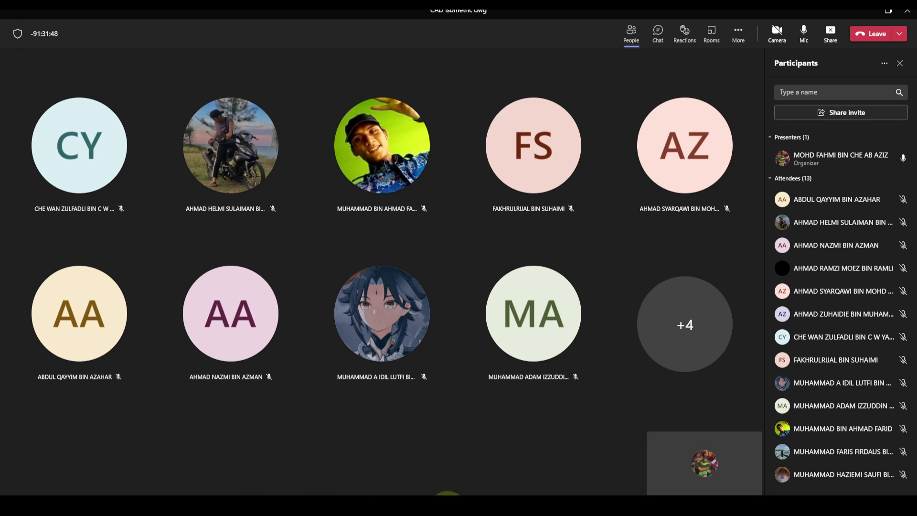
click(505, 507)
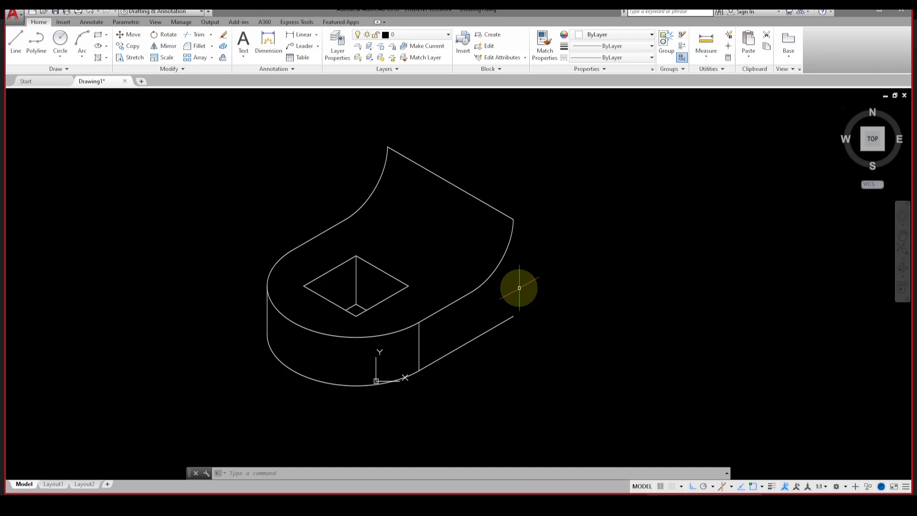
click(12, 45)
click(518, 216)
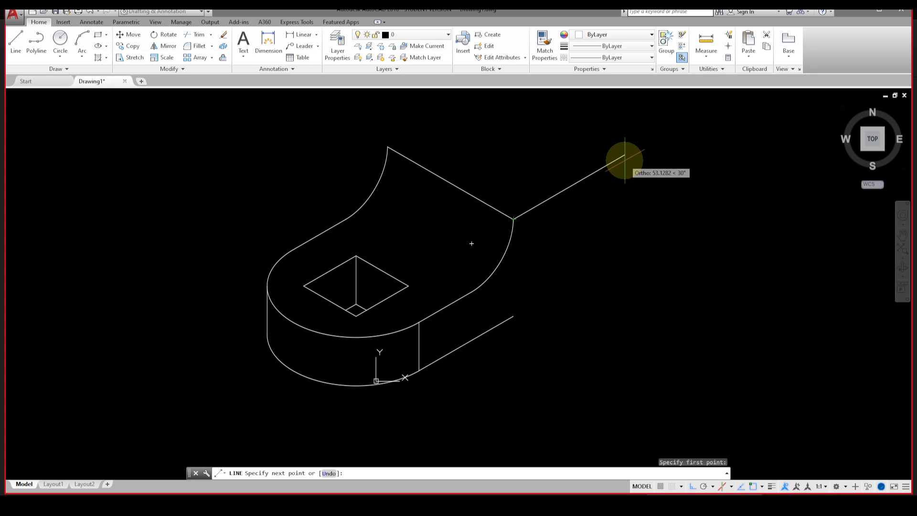
text(40)
key(Return)
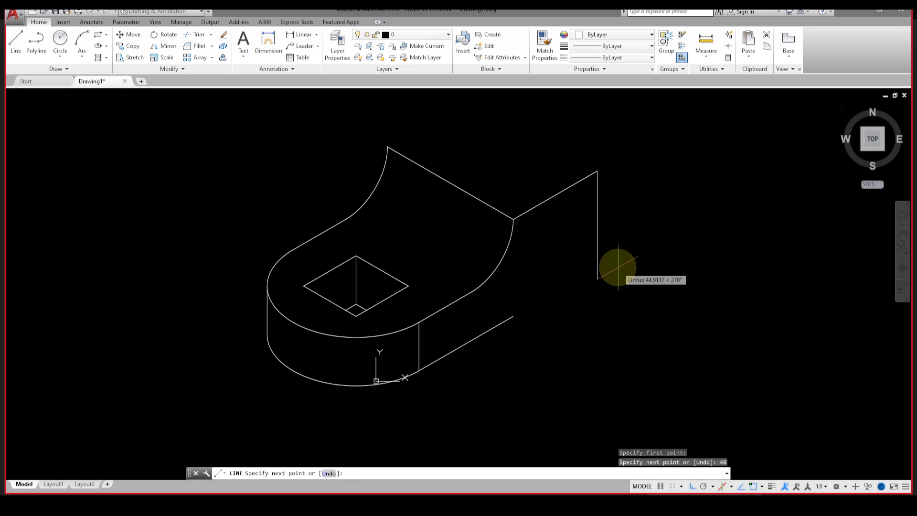
key(Return)
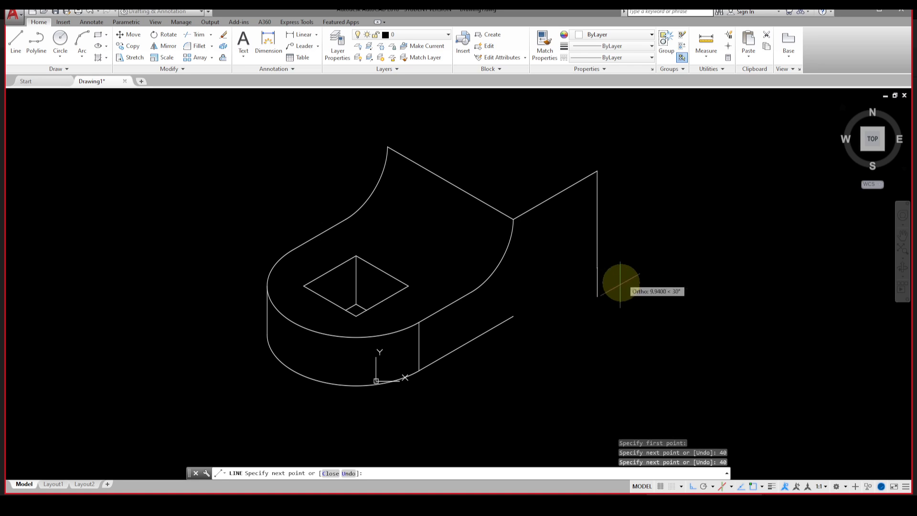
click(514, 316)
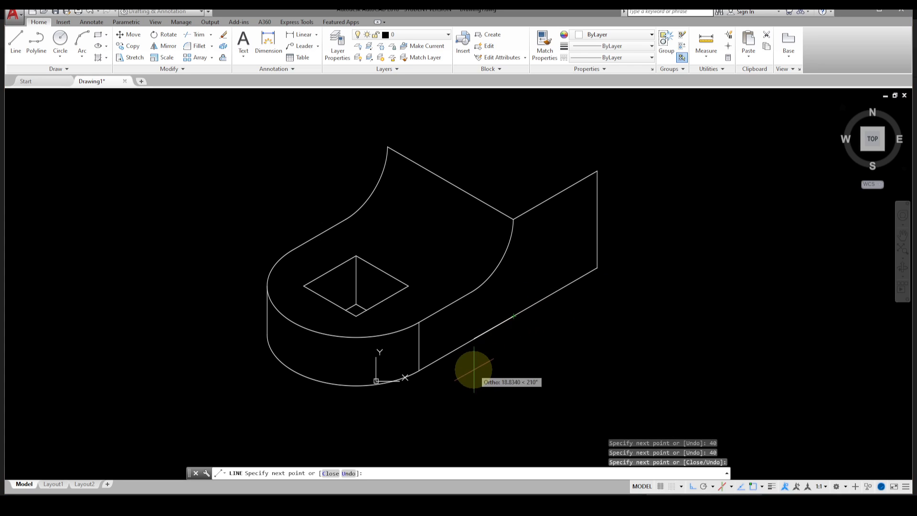
key(Escape)
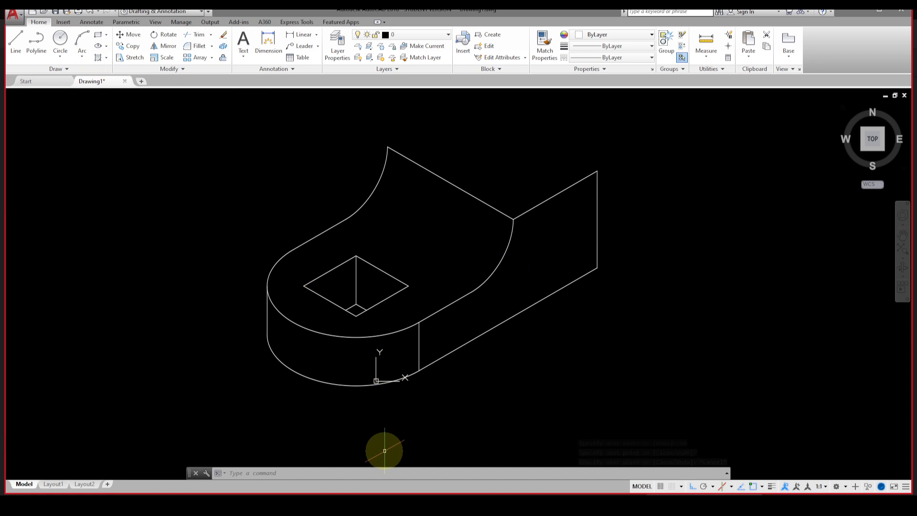
Step: Draw a right-isoplane isocircle of radius 20 centred on the midpoint of the rear section's vertical line
text(el)
key(Return)
text(i)
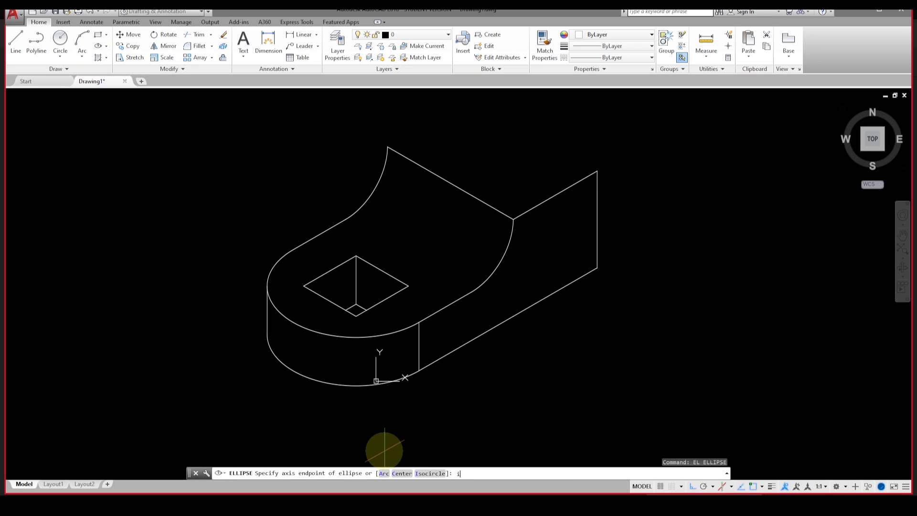
key(Return)
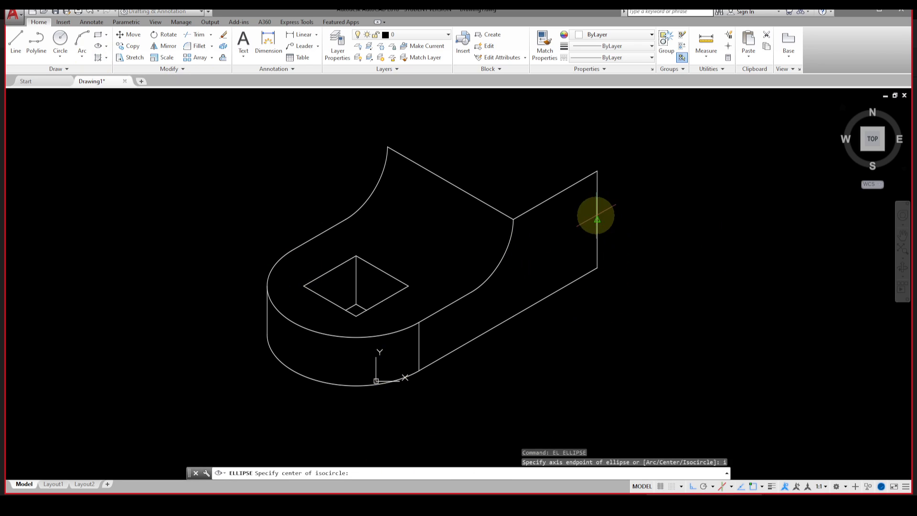
click(598, 219)
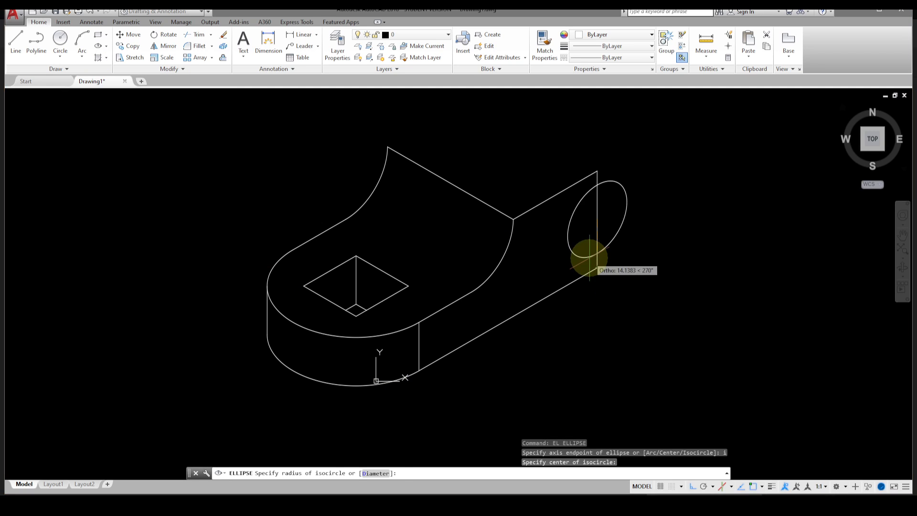
key(Return)
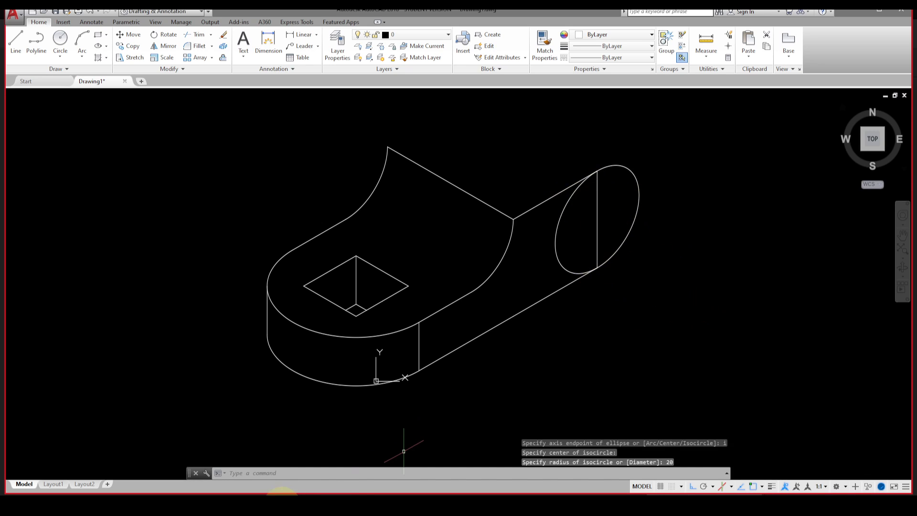
key(alt+Tab)
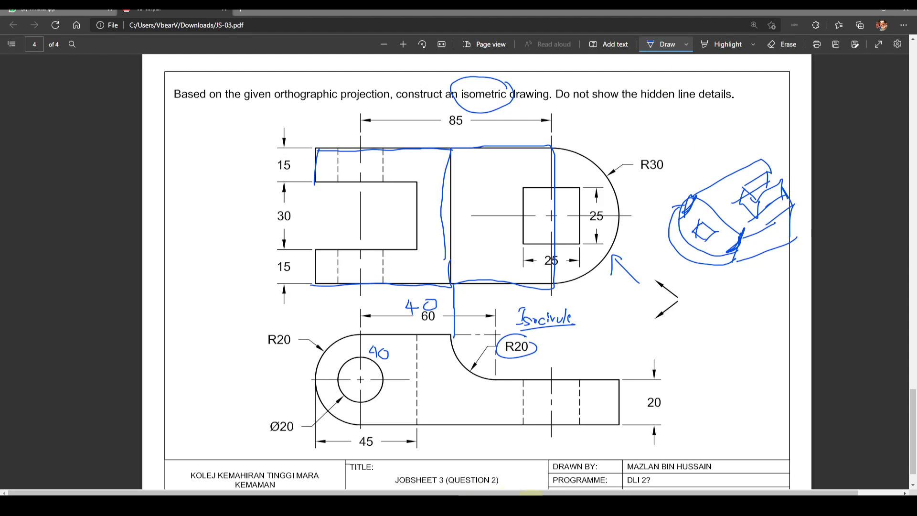
key(alt+Tab)
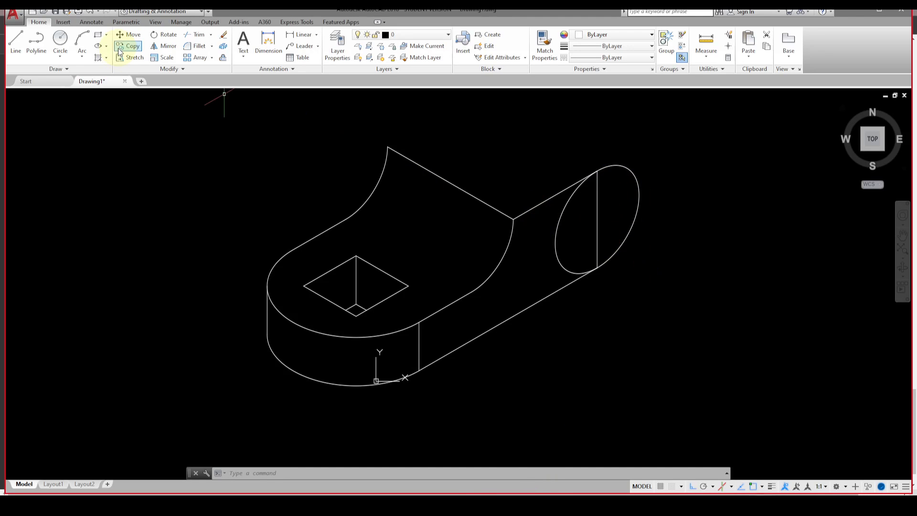
mouse_move(95, 81)
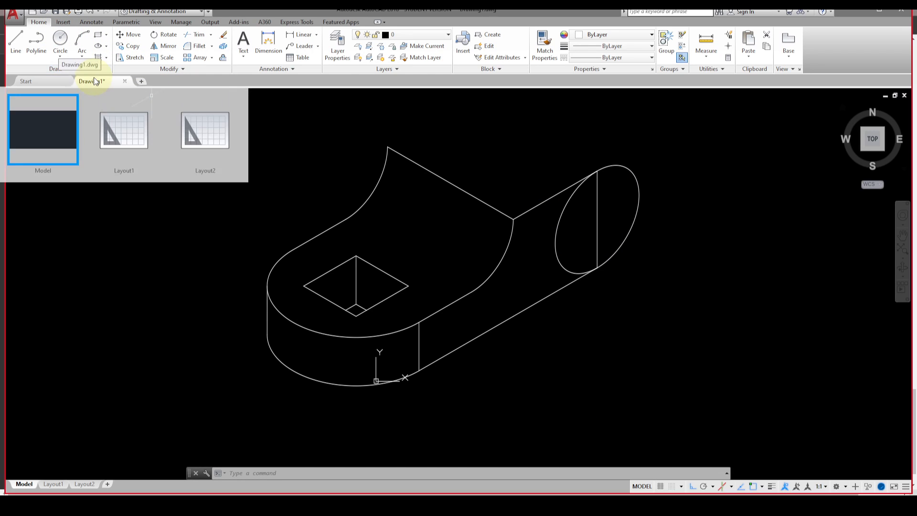
text(el)
key(Return)
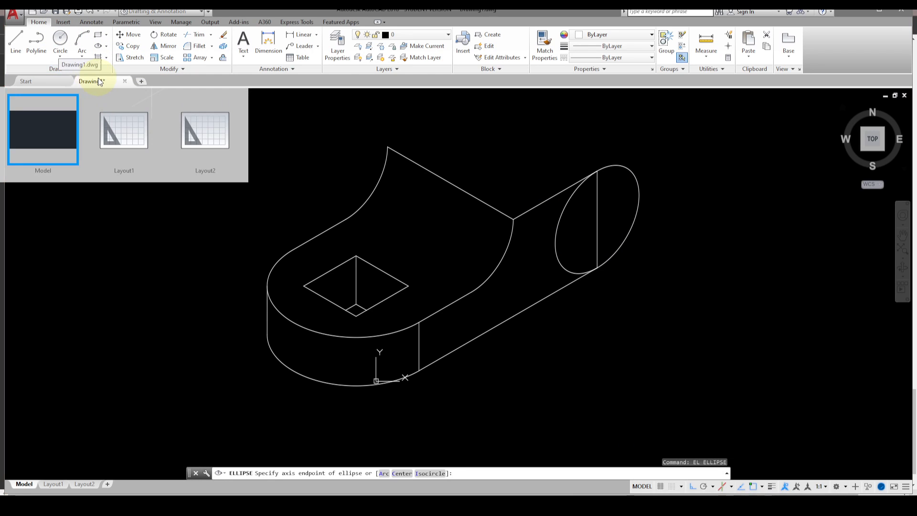
text(i)
key(Return)
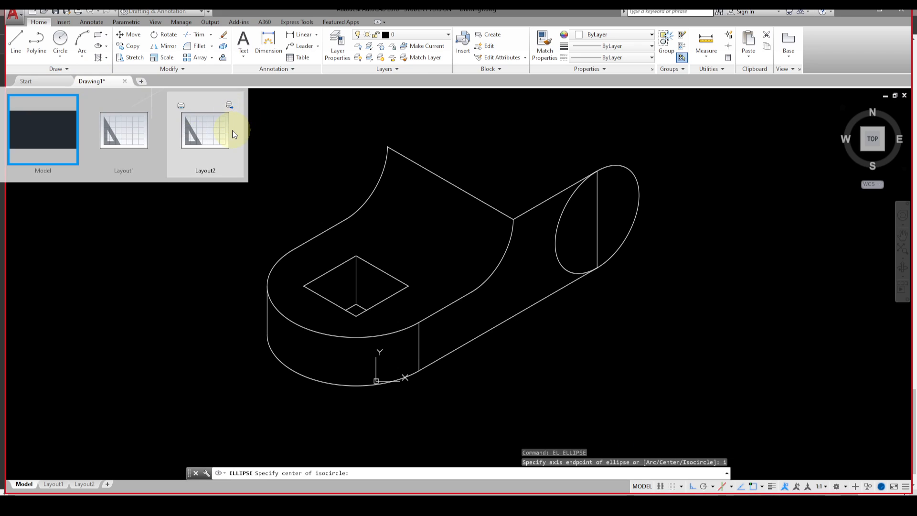
text(10)
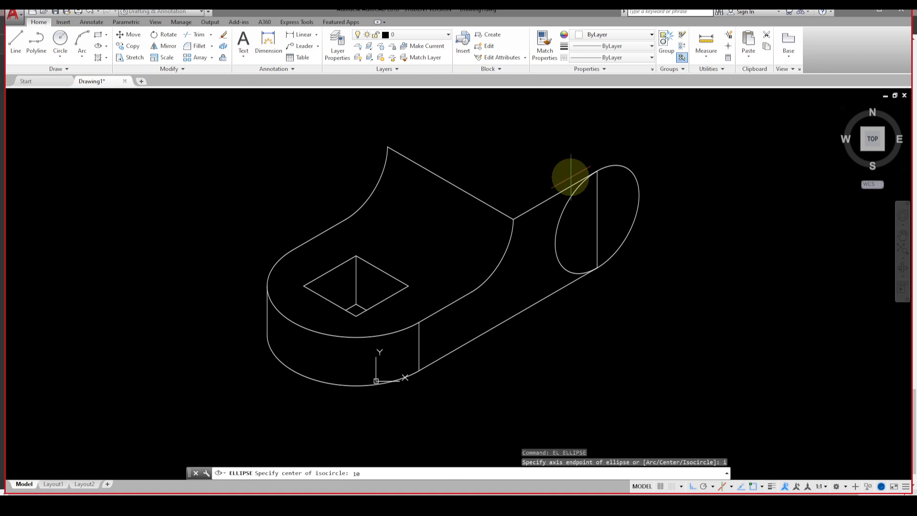
key(Return)
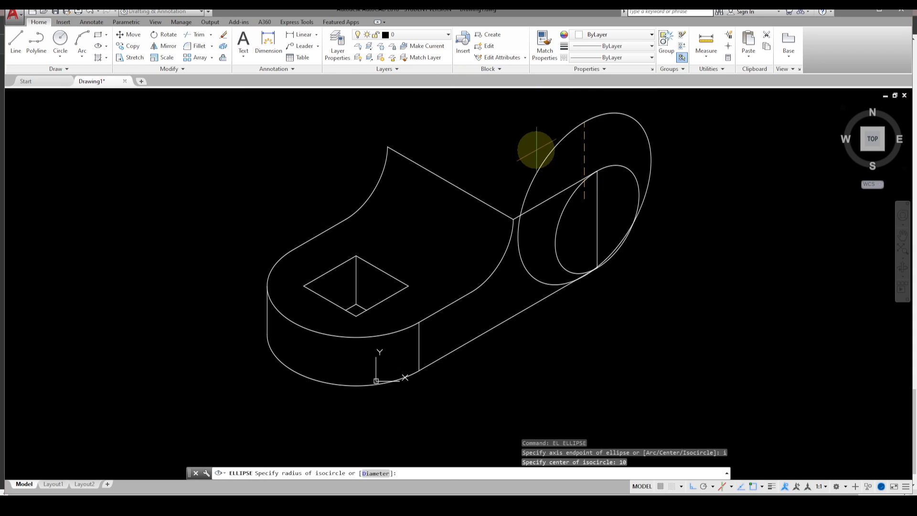
key(Escape)
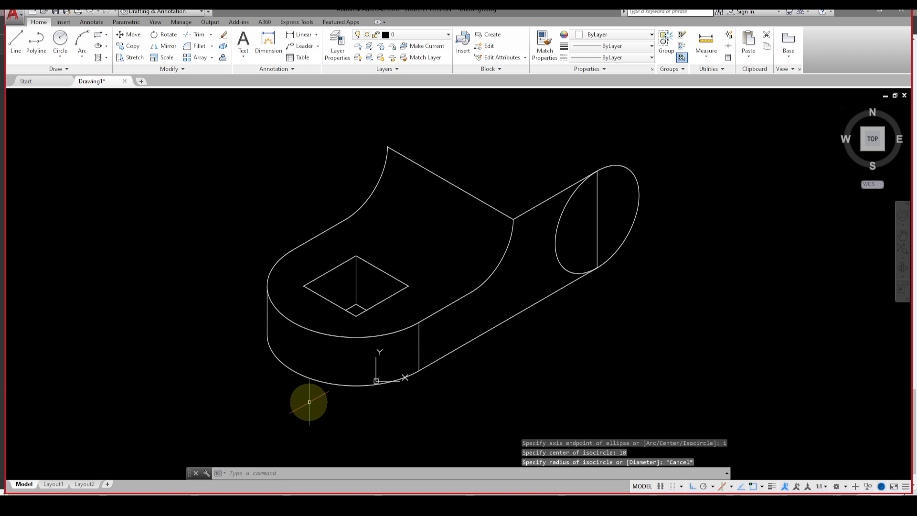
Step: Draw an isocircle of radius 10 for the hole, concentric with the radius 20 isocircle on the rear section
text(el)
key(Return)
text(i)
key(Return)
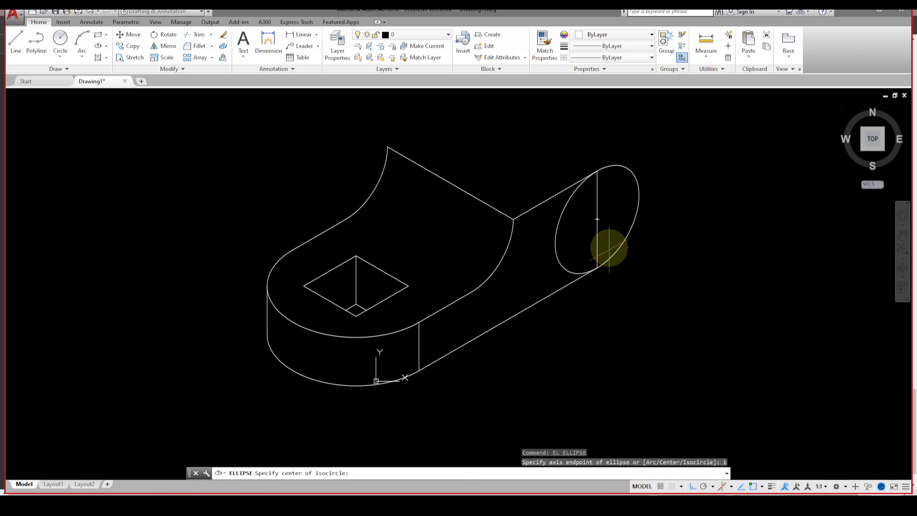
click(598, 220)
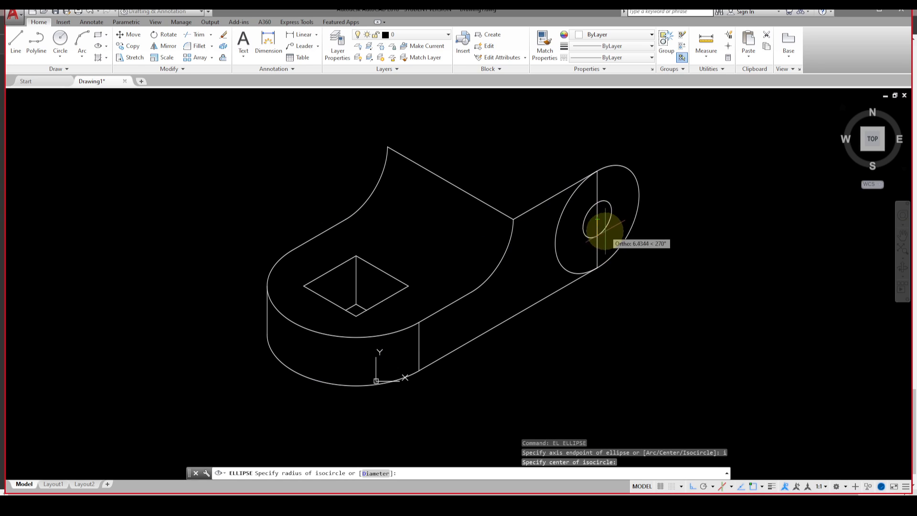
text(10)
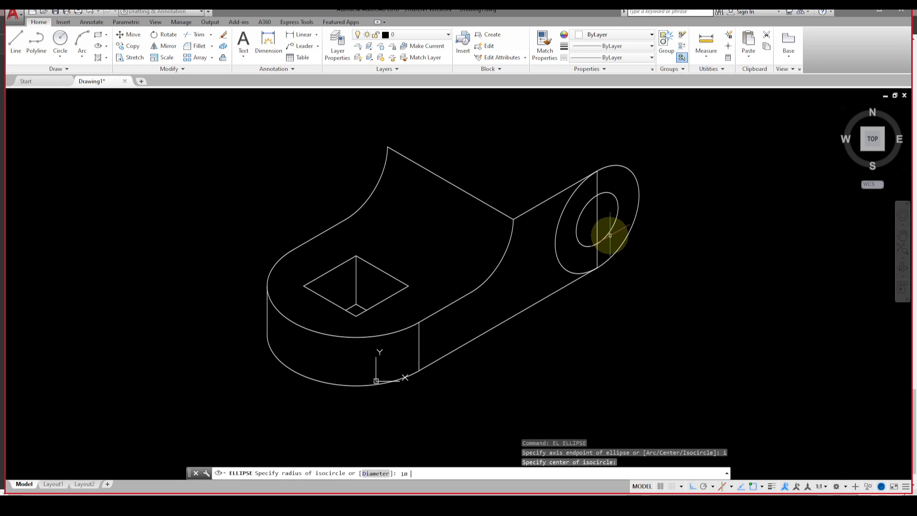
key(Return)
key(Escape)
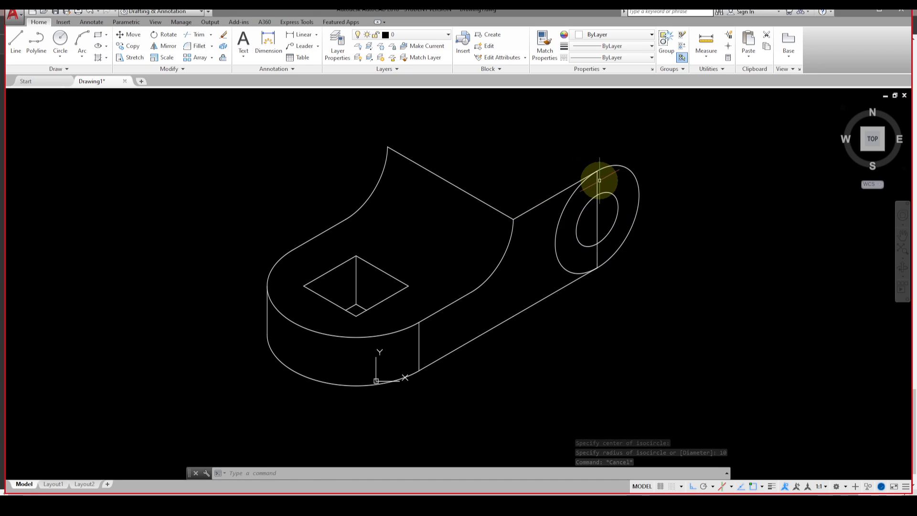
Step: Erase the vertical line through the rear section's hole and trim away the inner half of the radius 20 isocircle
click(598, 180)
key(Delete)
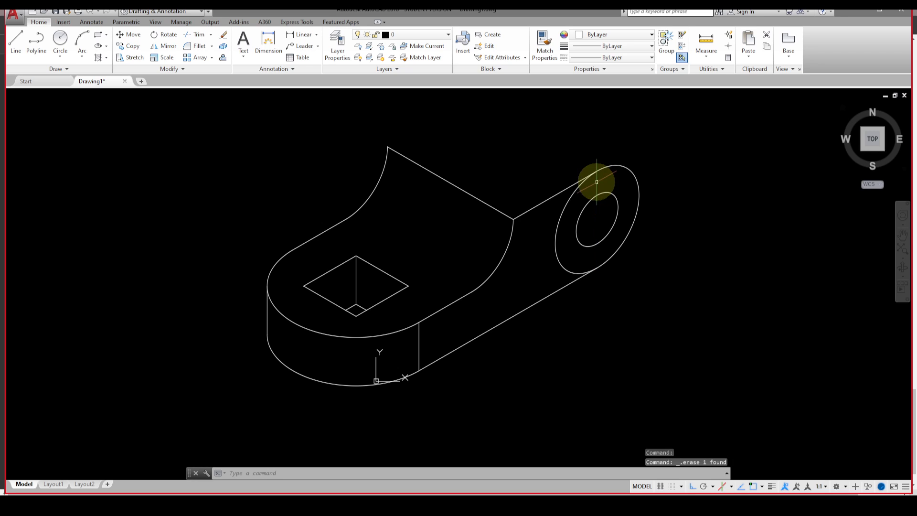
text(tr)
key(Return)
key(Return)
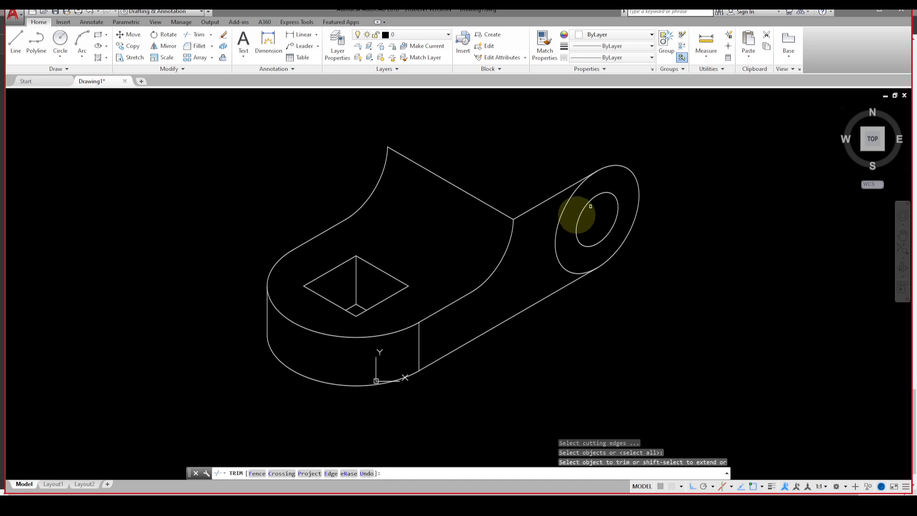
click(562, 213)
click(602, 243)
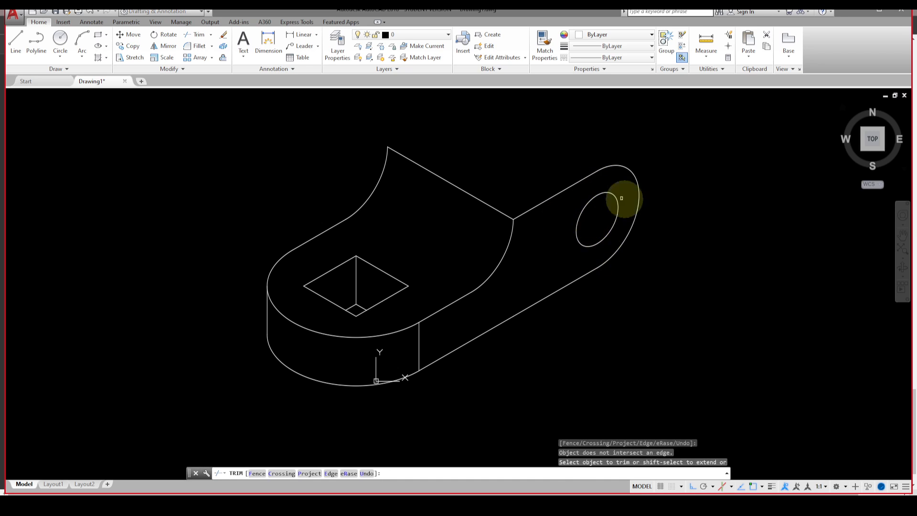
key(Escape)
key(Escape)
key(Escape)
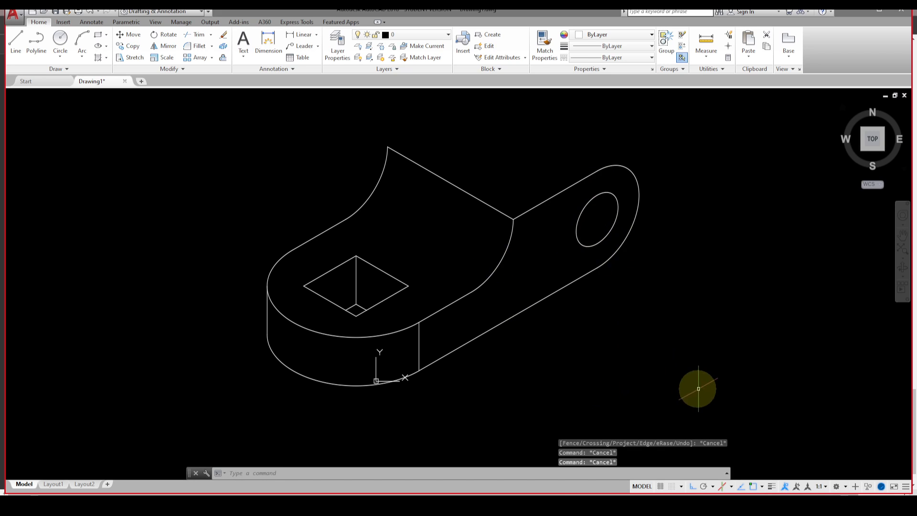
click(528, 212)
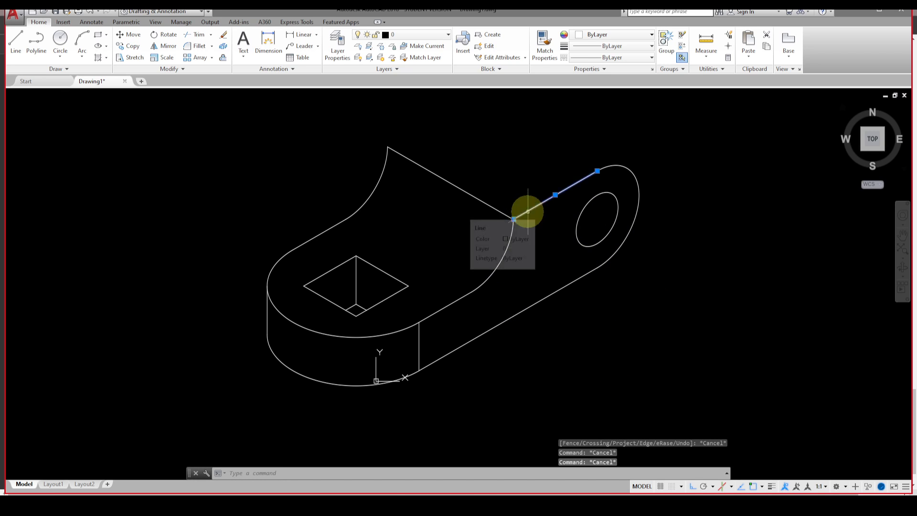
click(612, 165)
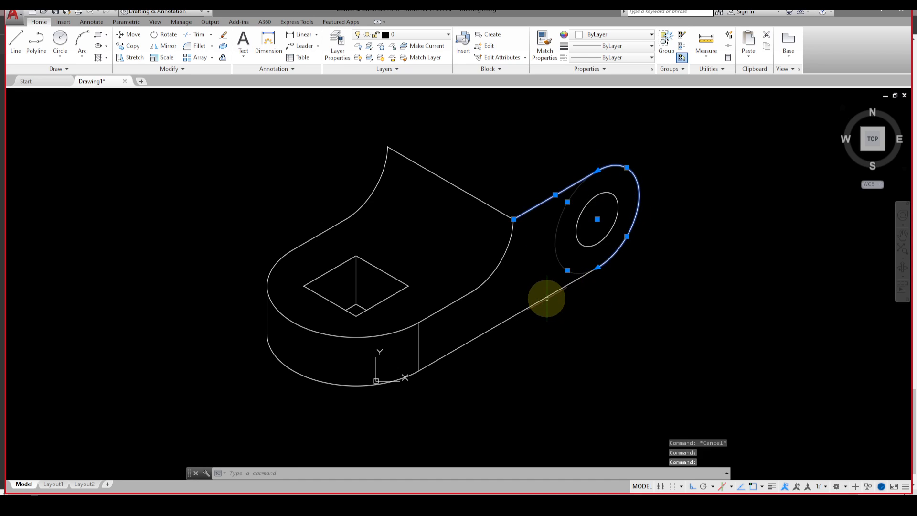
click(546, 297)
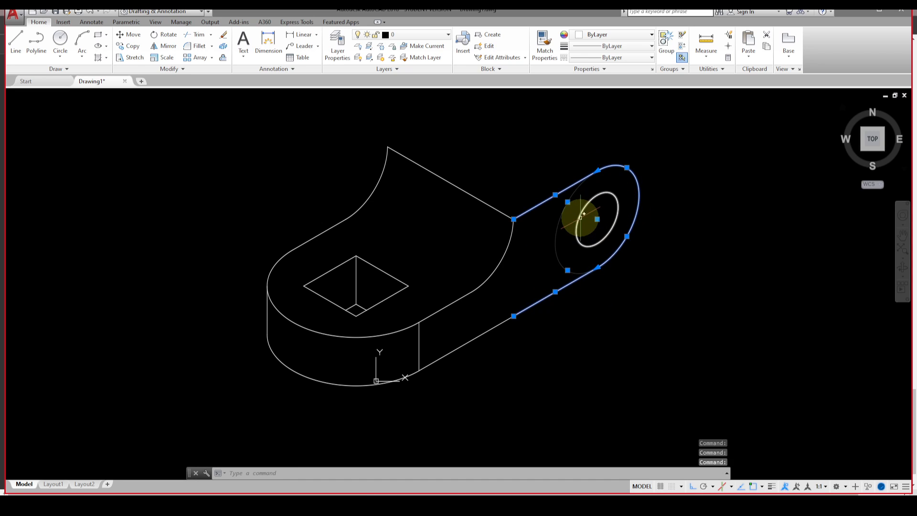
click(584, 214)
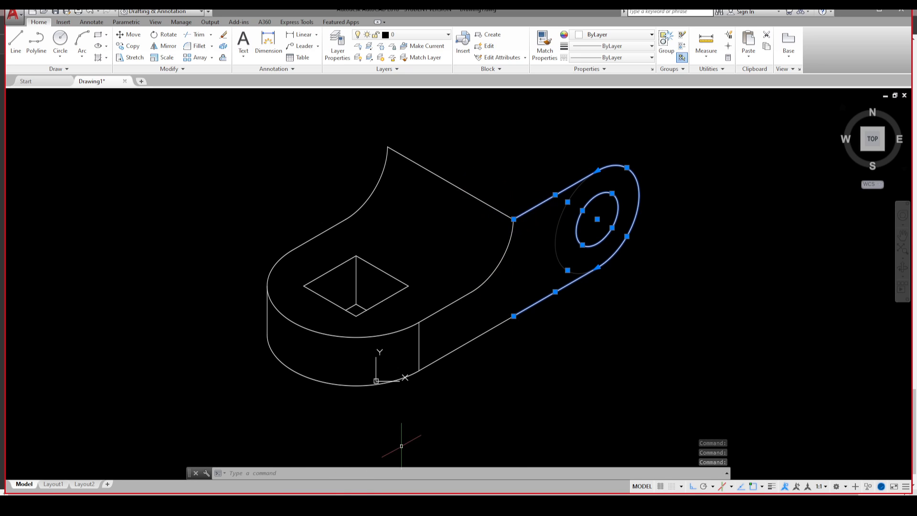
Step: Check the rear fork's dimensions in the JS-03 PDF, return to the AutoCAD drawing and clear the selection
key(alt+Tab)
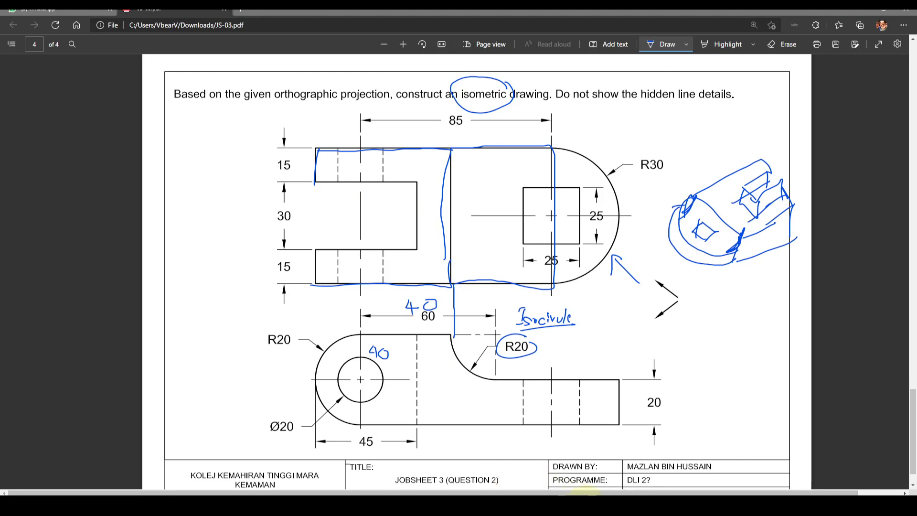
mouse_move(517, 505)
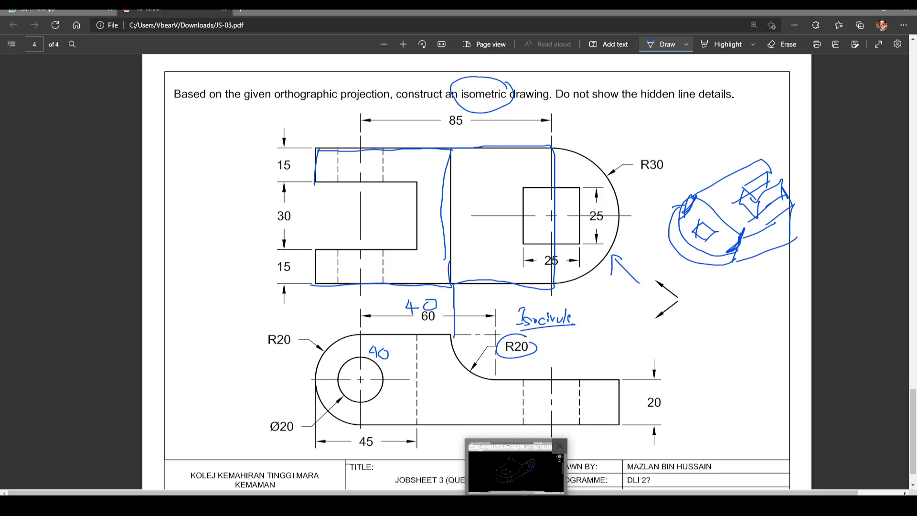
click(514, 487)
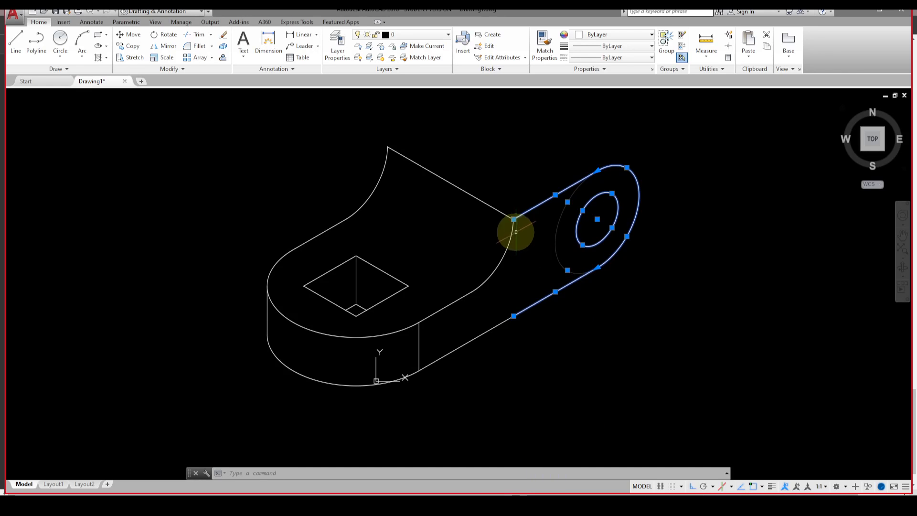
click(504, 214)
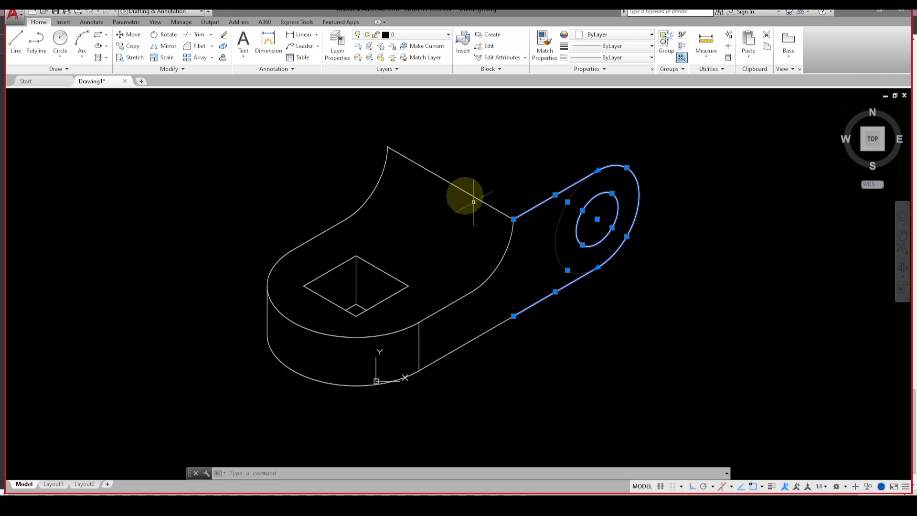
key(Escape)
key(Escape)
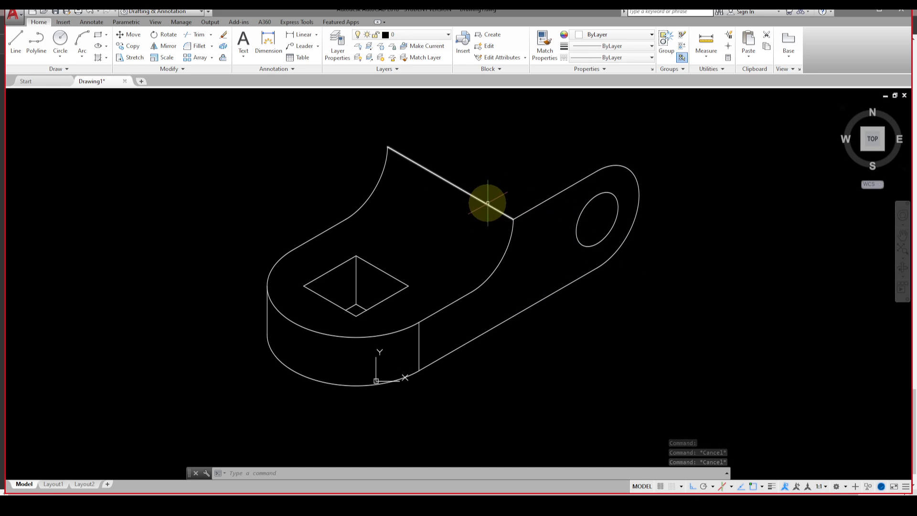
Step: Erase the line joining the tops of the left and right concave arcs
mouse_move(488, 203)
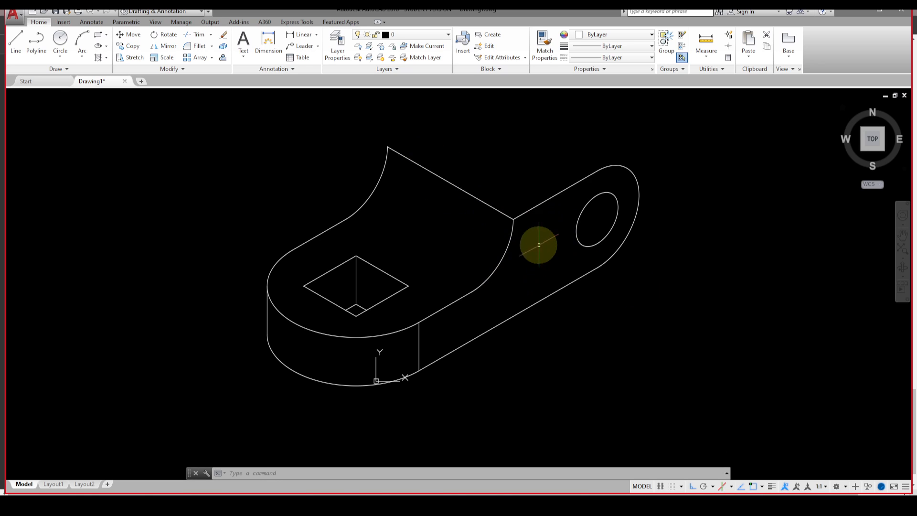
click(493, 207)
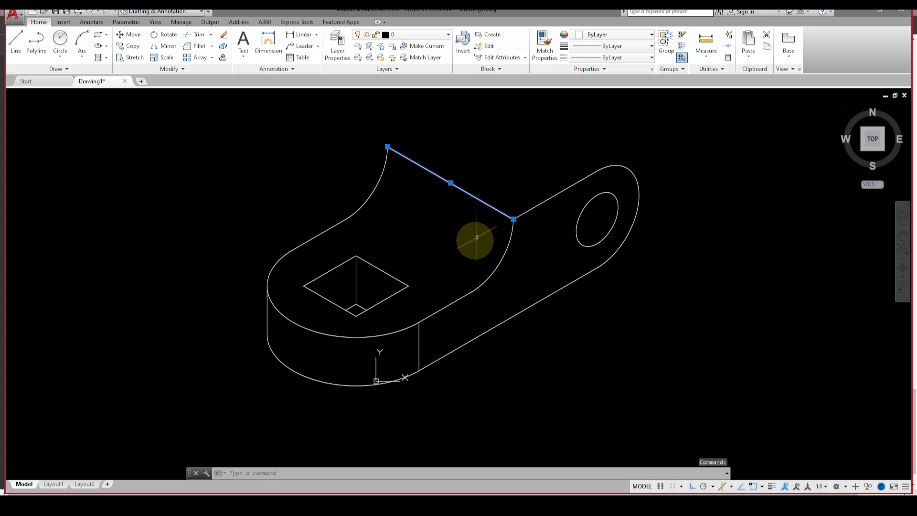
key(Delete)
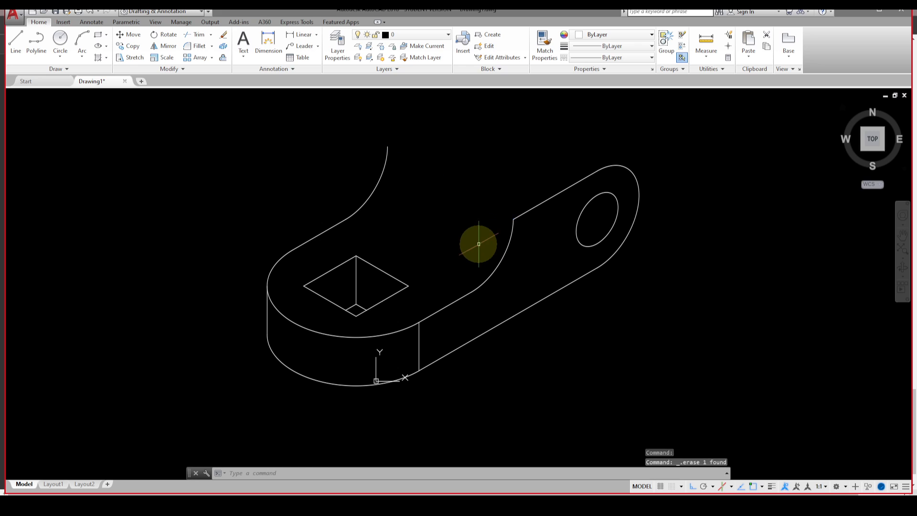
Step: Draw a 15-unit line at 150° from the top of the right concave arc, using the left isoplane
text(l)
key(Return)
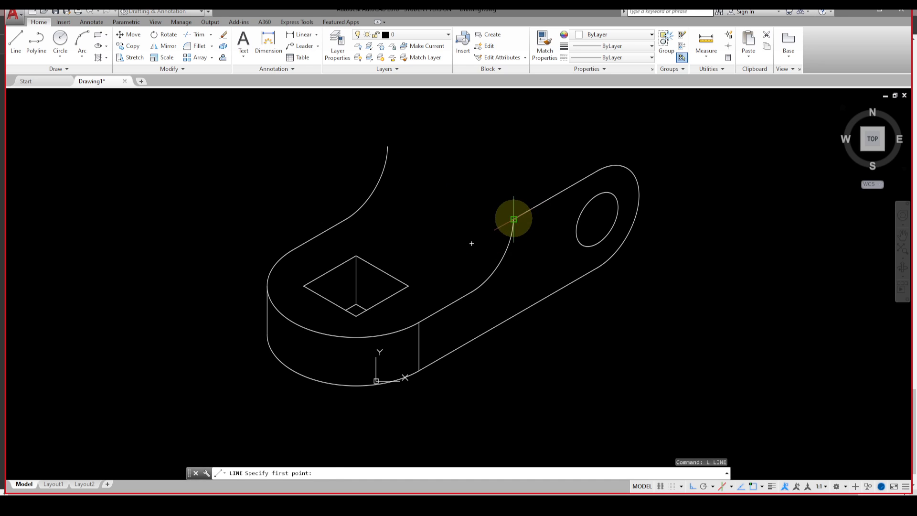
click(513, 218)
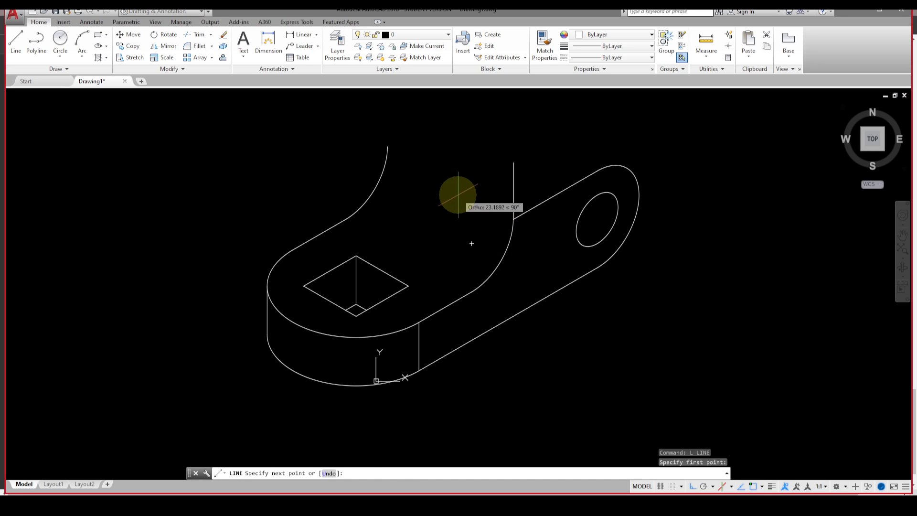
key(F5)
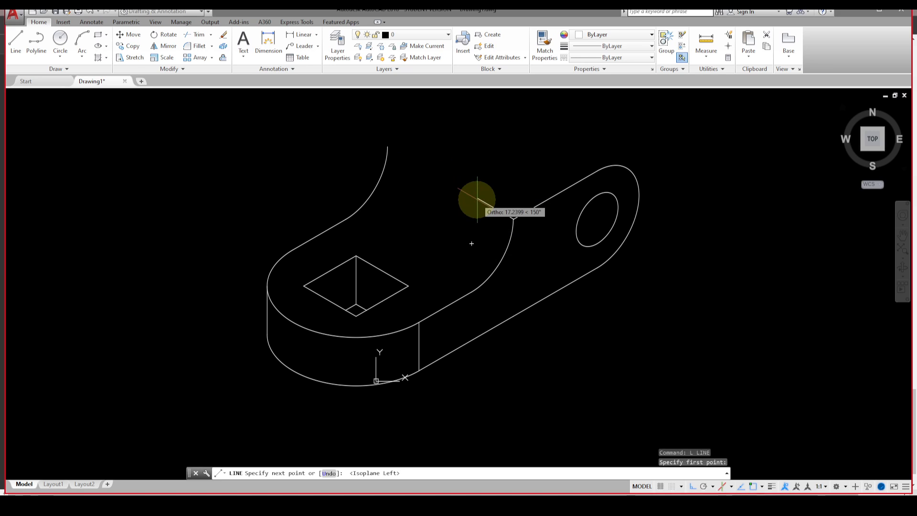
text(15)
key(Return)
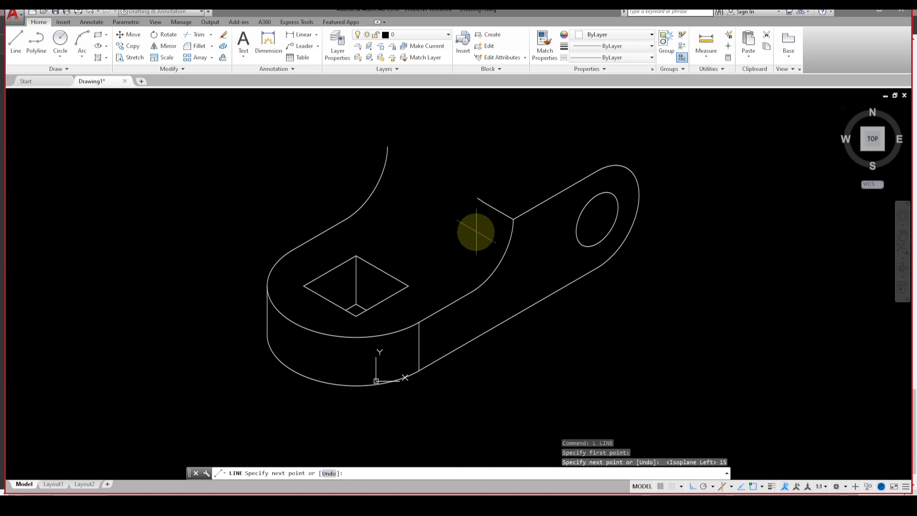
key(Escape)
Step: Draw a 15-unit line at 330° from the top of the left concave arc
text(l)
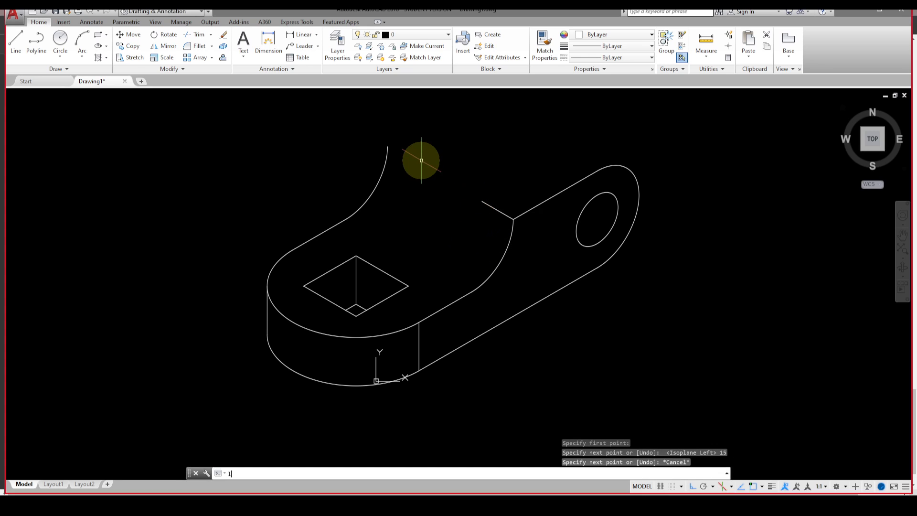
key(Return)
click(388, 146)
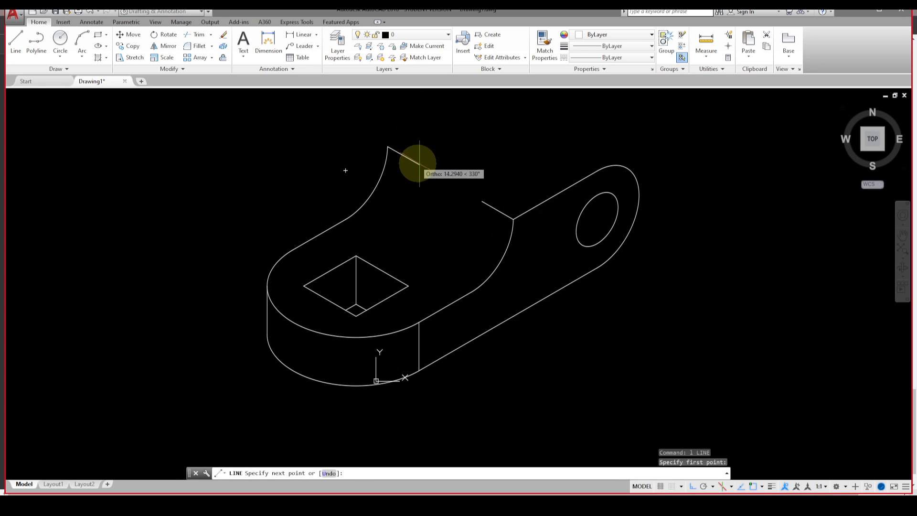
text(15)
key(Return)
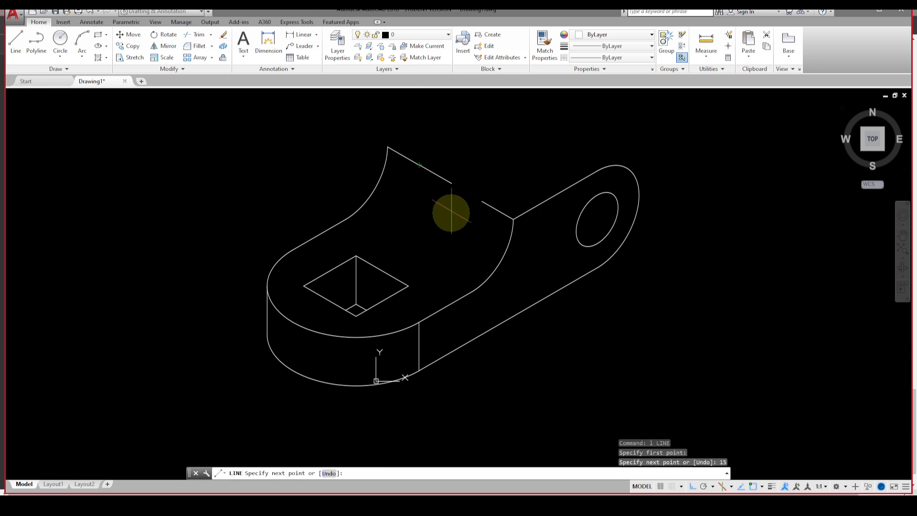
key(Escape)
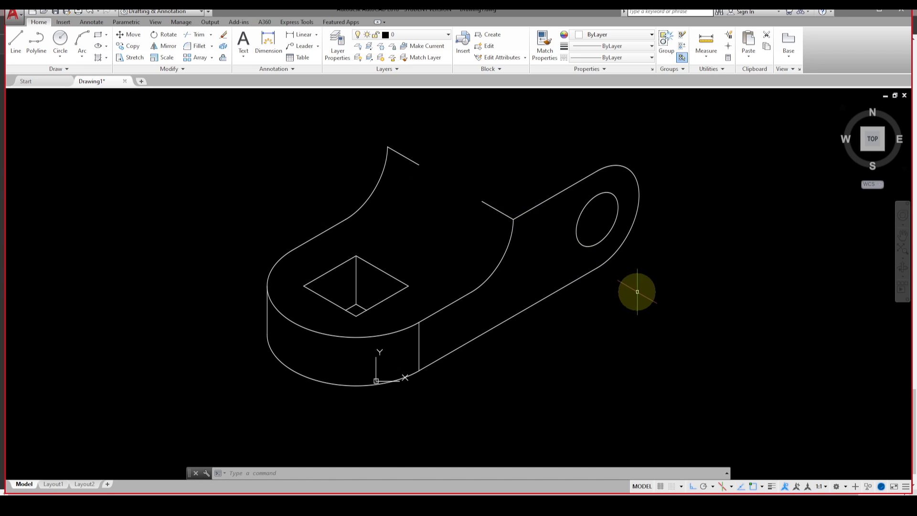
click(649, 292)
click(551, 156)
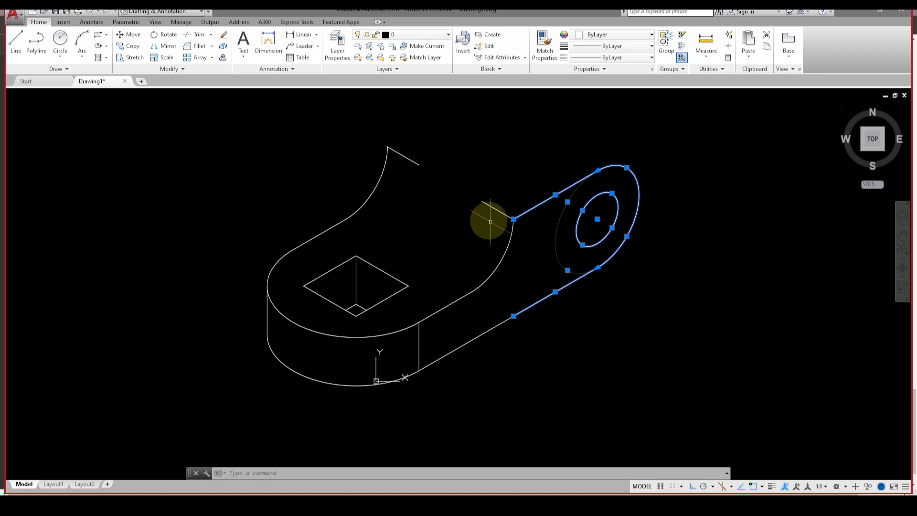
click(537, 231)
key(Escape)
key(Escape)
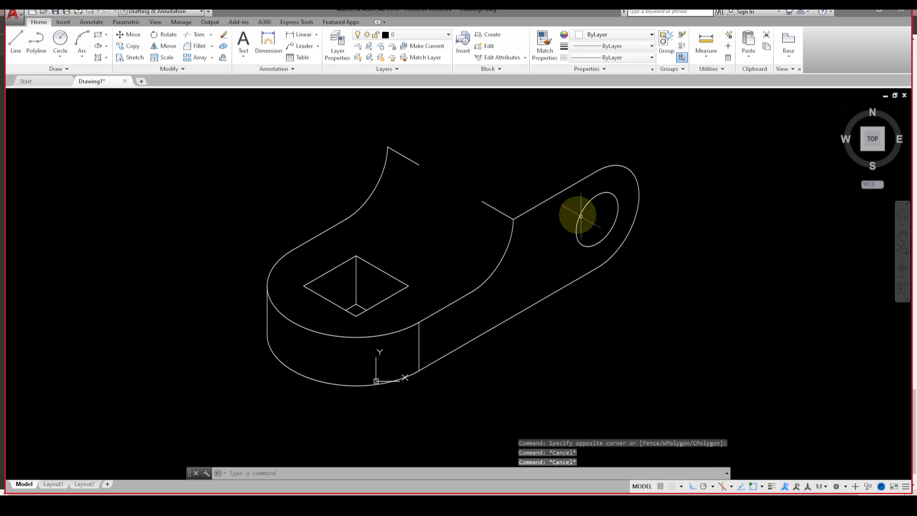
Step: Copy the rear side outline and its hole from the right arc's top to both 15-unit lines' inner ends and the left arc's top
click(133, 48)
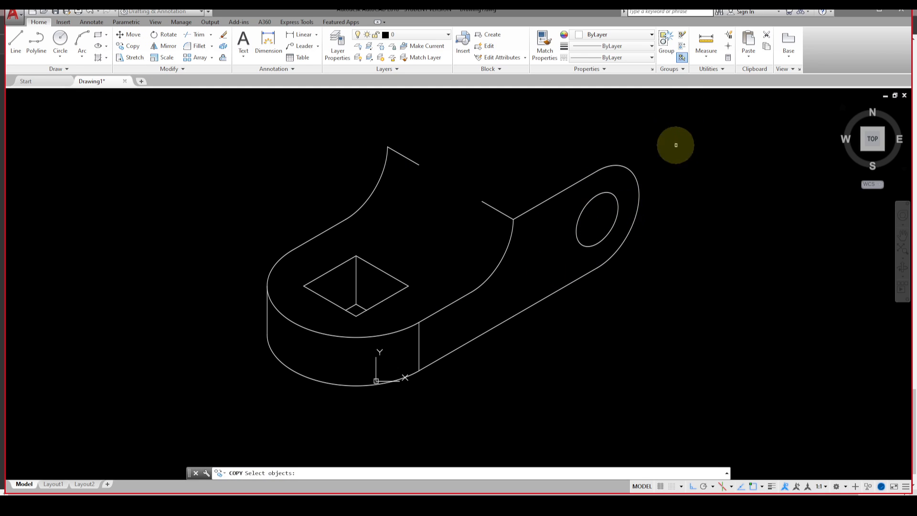
click(688, 136)
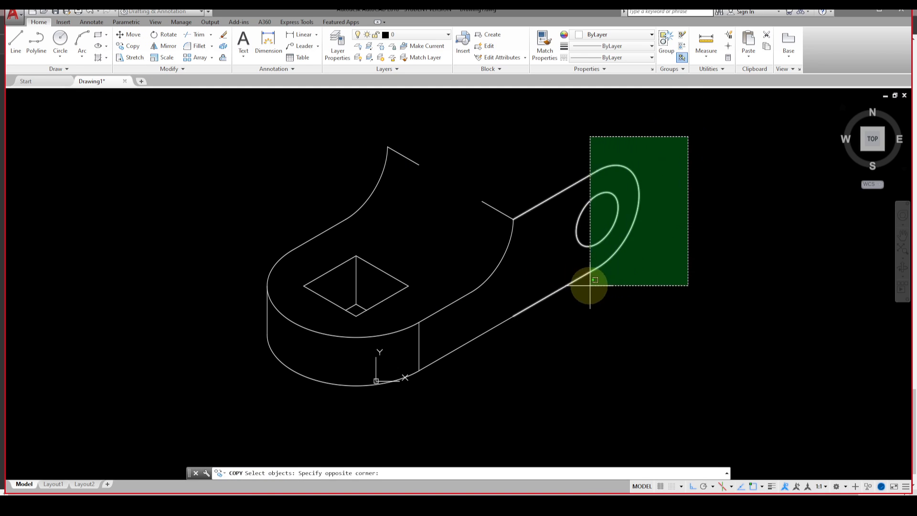
click(560, 313)
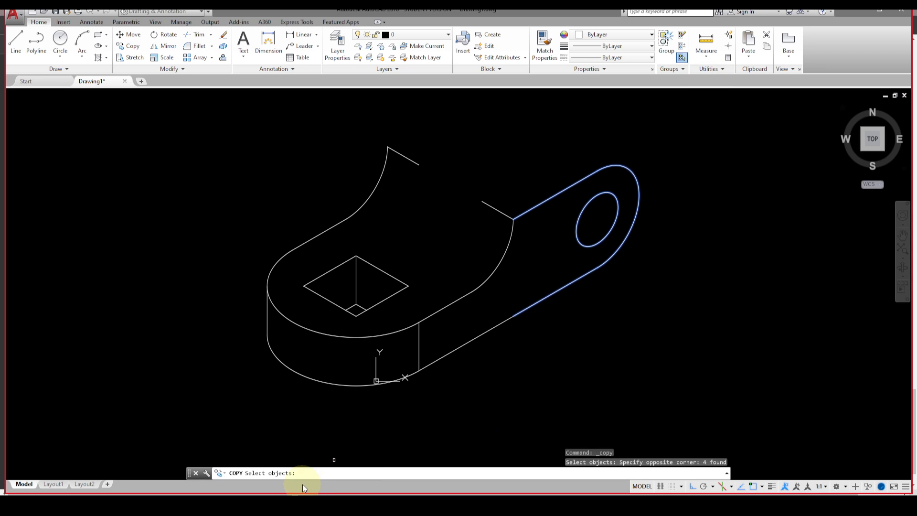
key(Return)
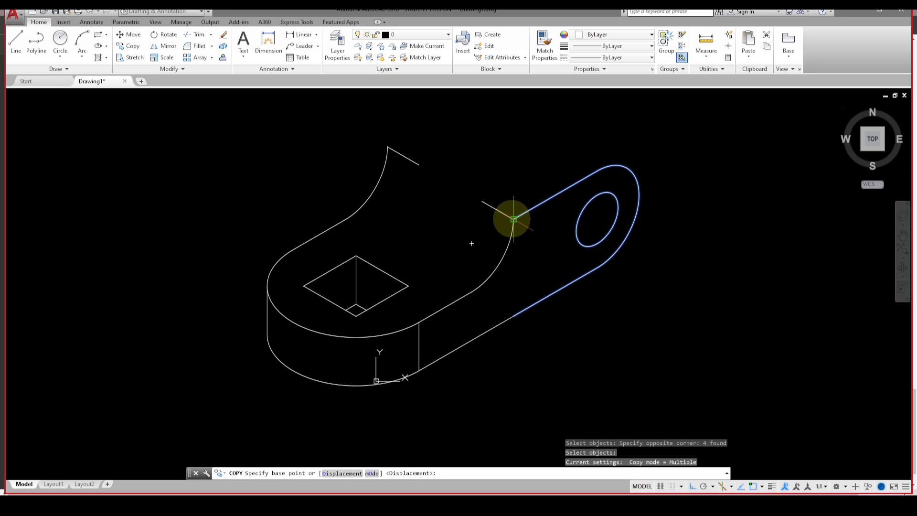
click(514, 219)
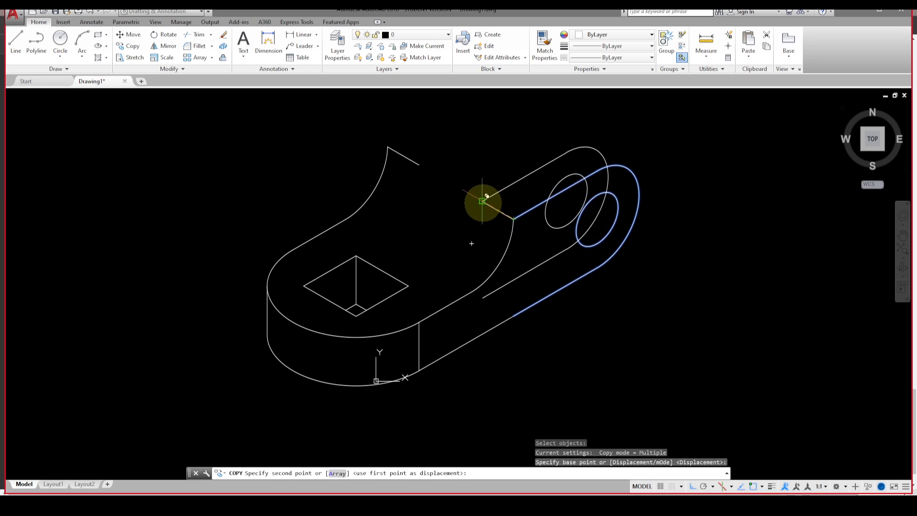
click(483, 201)
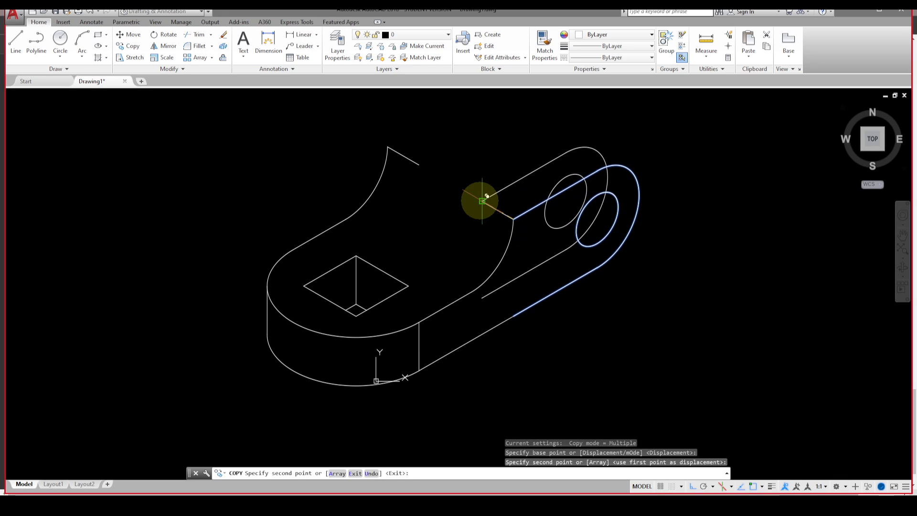
click(419, 165)
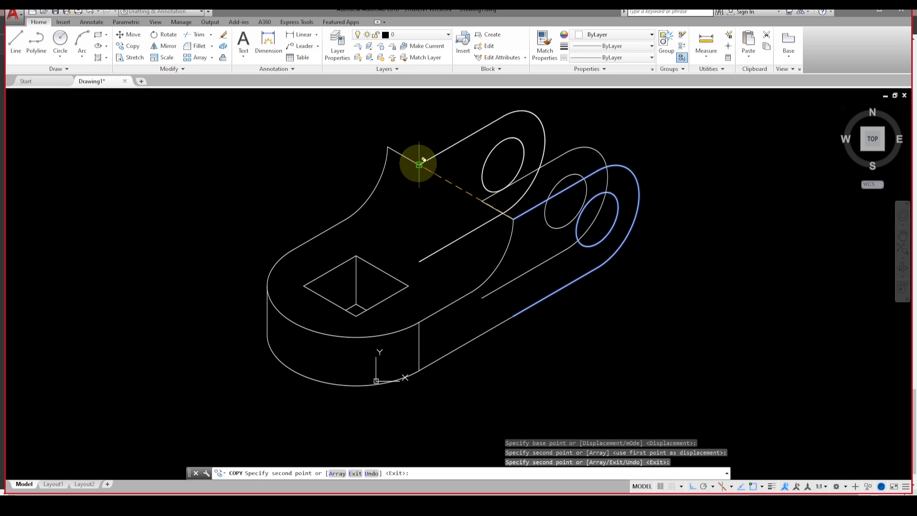
click(387, 146)
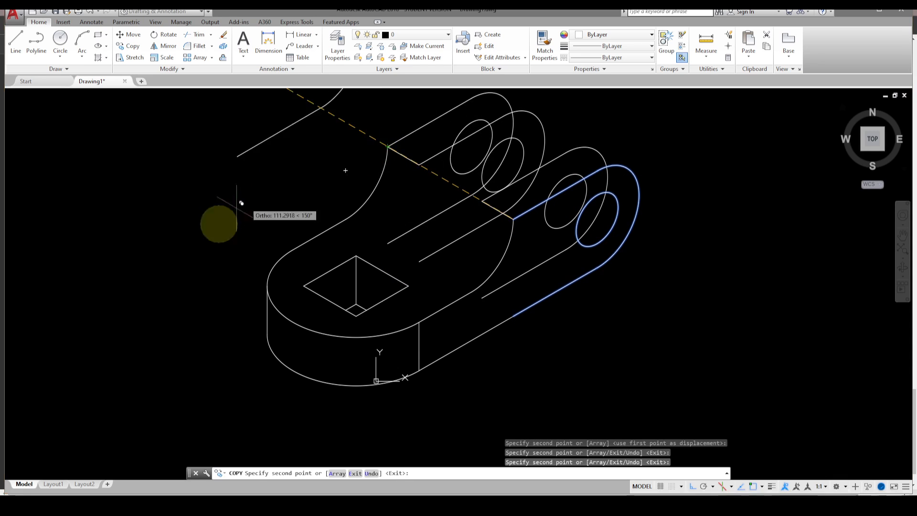
key(Escape)
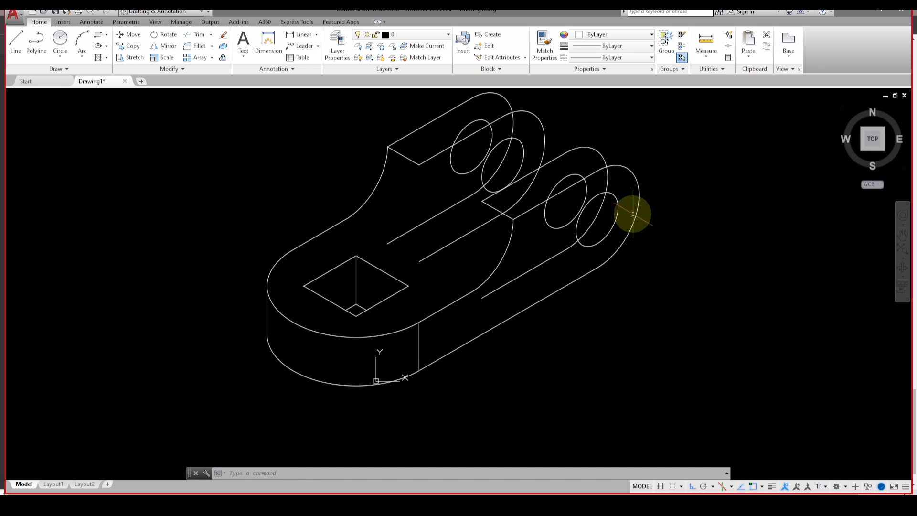
scroll(606, 162, up, 4)
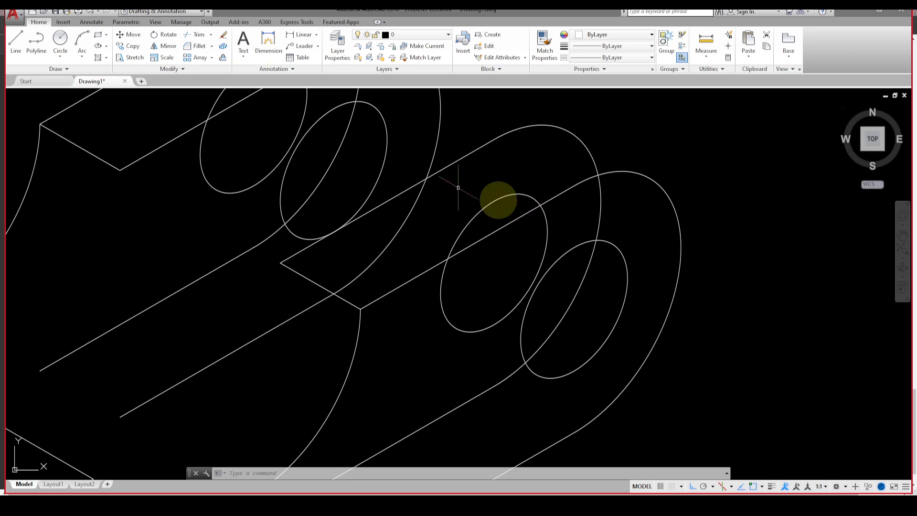
click(198, 36)
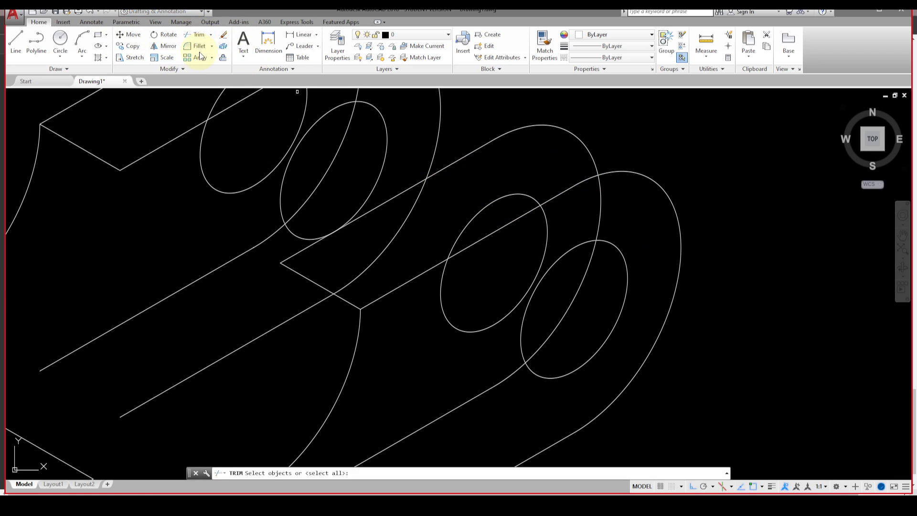
key(Return)
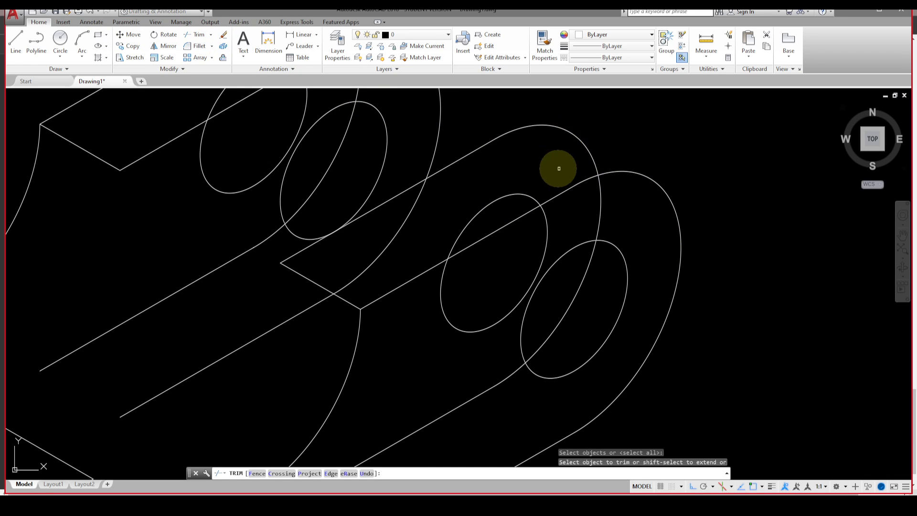
key(Escape)
key(Escape)
key(Escape)
Step: Draw an edge line joining the upper curves of the two end outlines on the rear prong
scroll(563, 168, down, 2)
scroll(563, 169, down, 2)
middle_drag(564, 129, 544, 190)
scroll(544, 190, up, 2)
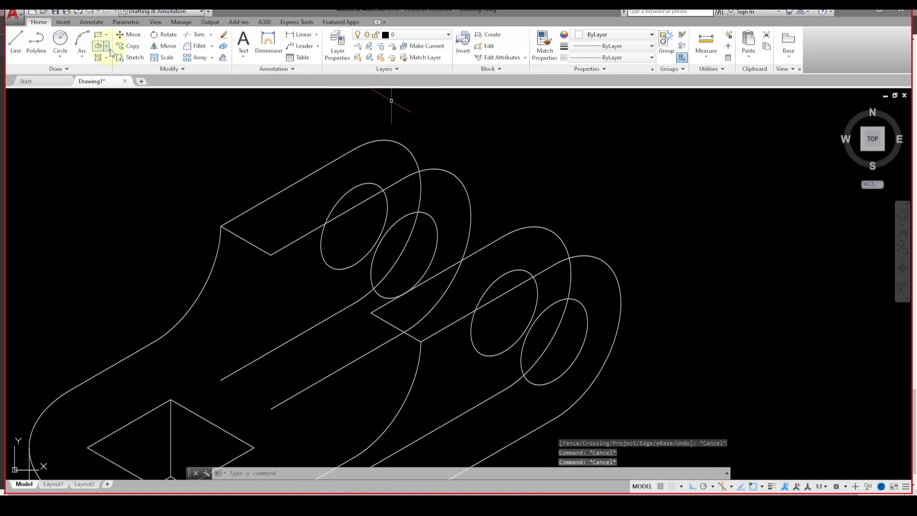
click(16, 40)
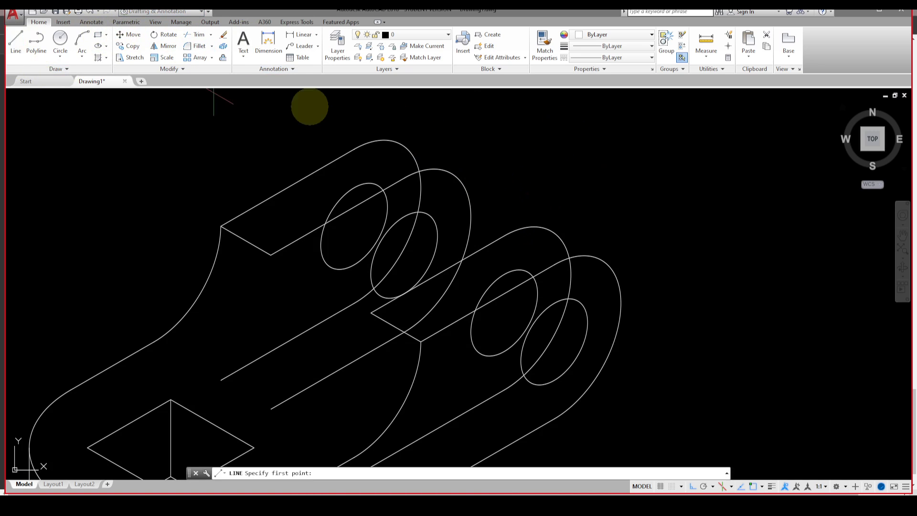
click(401, 143)
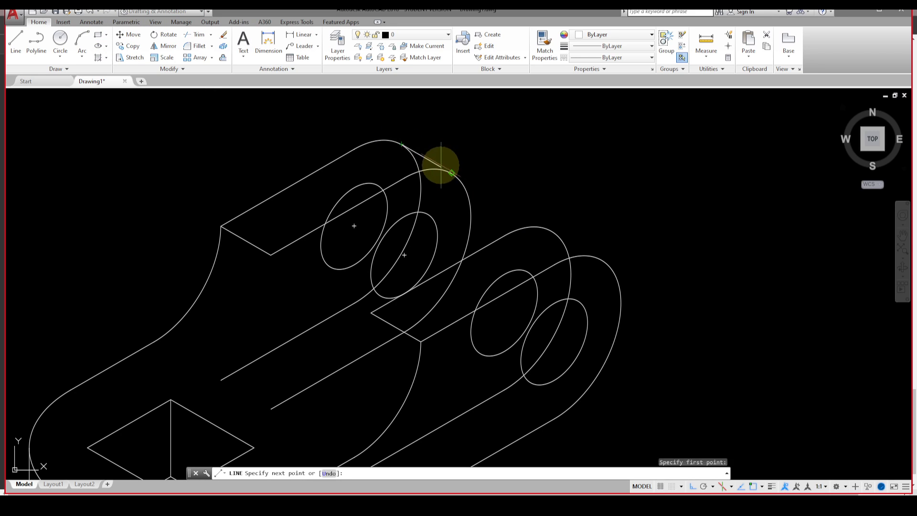
click(446, 170)
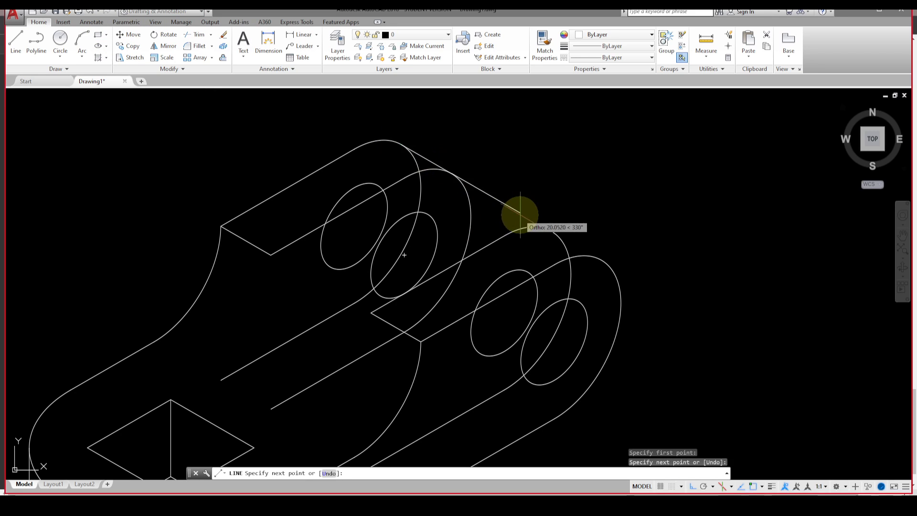
key(Escape)
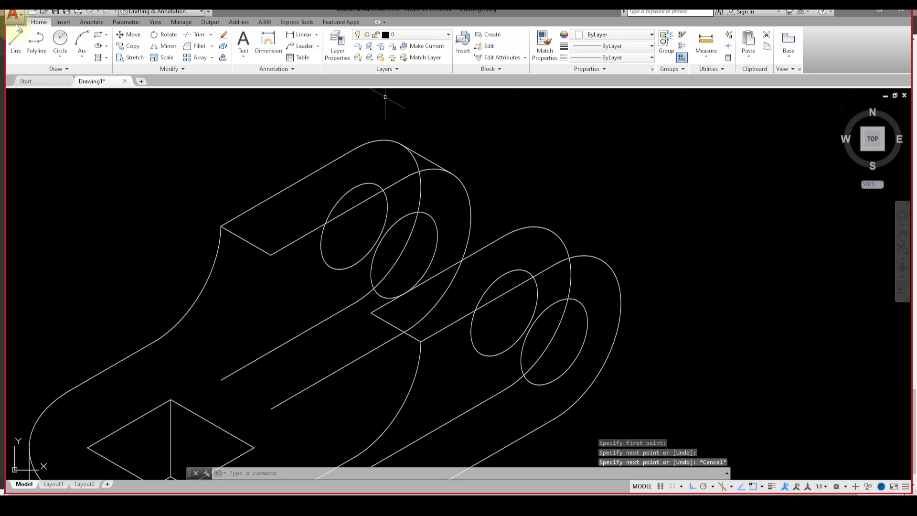
Step: Draw the matching edge line between the upper curves of the two end outlines on the front prong
click(23, 37)
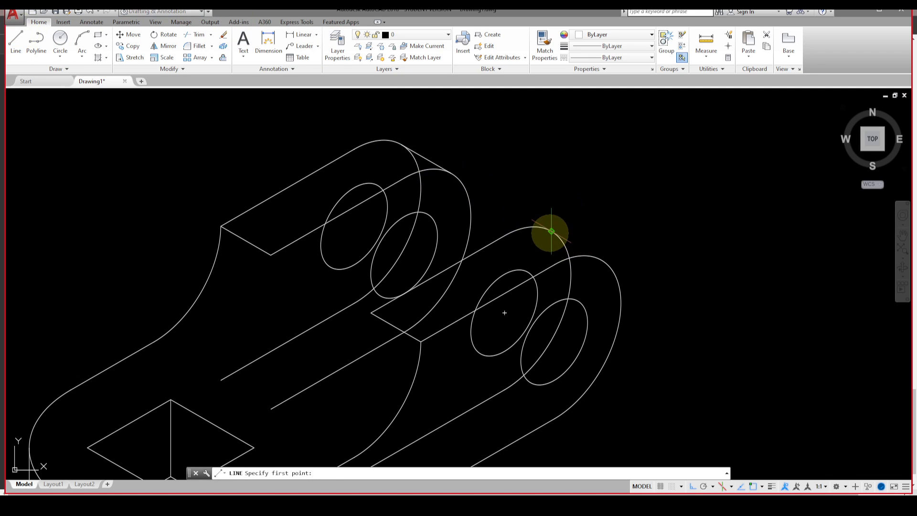
click(551, 231)
click(602, 260)
key(Escape)
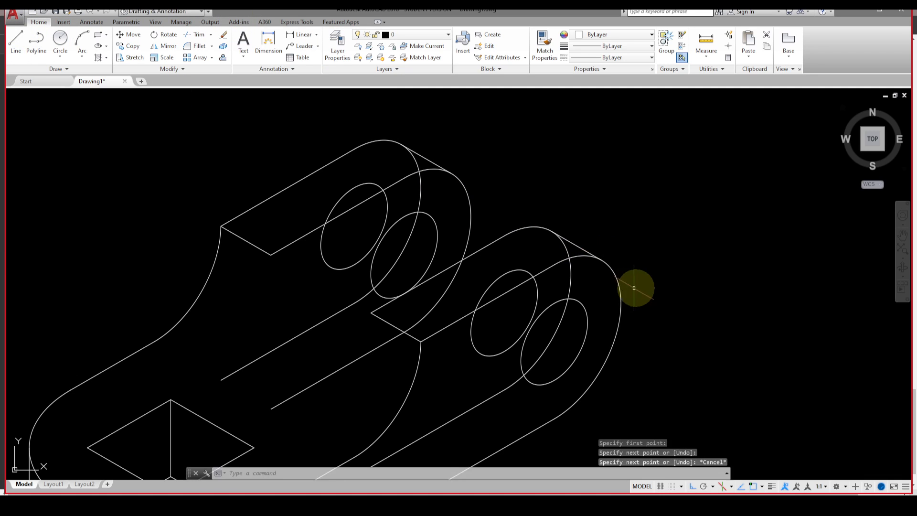
scroll(656, 259, down, 2)
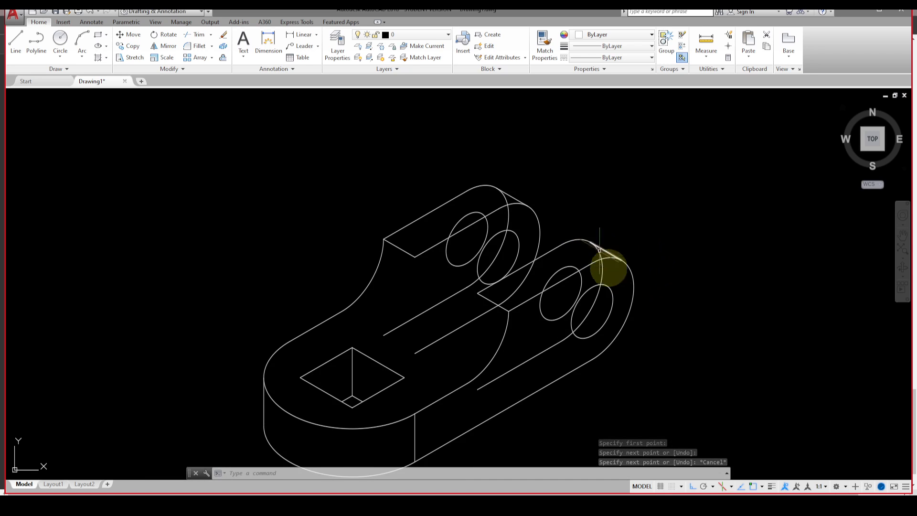
click(646, 306)
key(Escape)
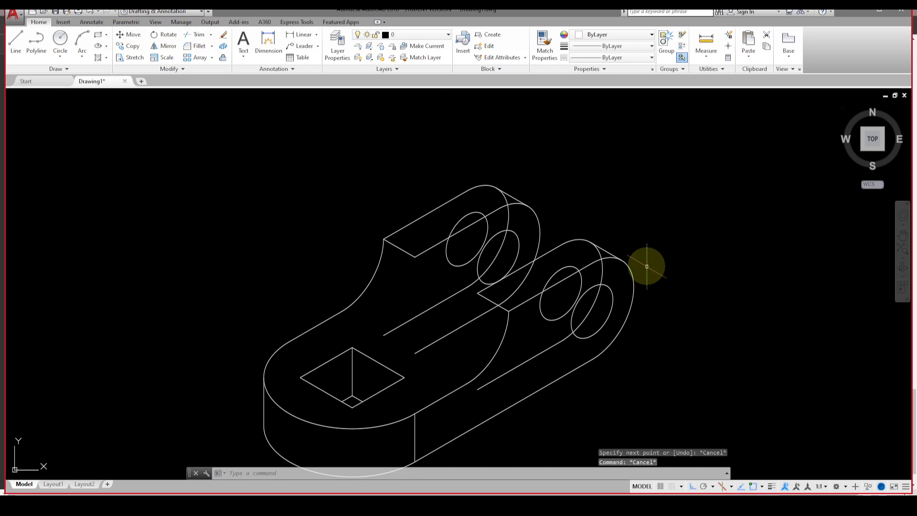
text(l)
key(Return)
scroll(614, 256, up, 6)
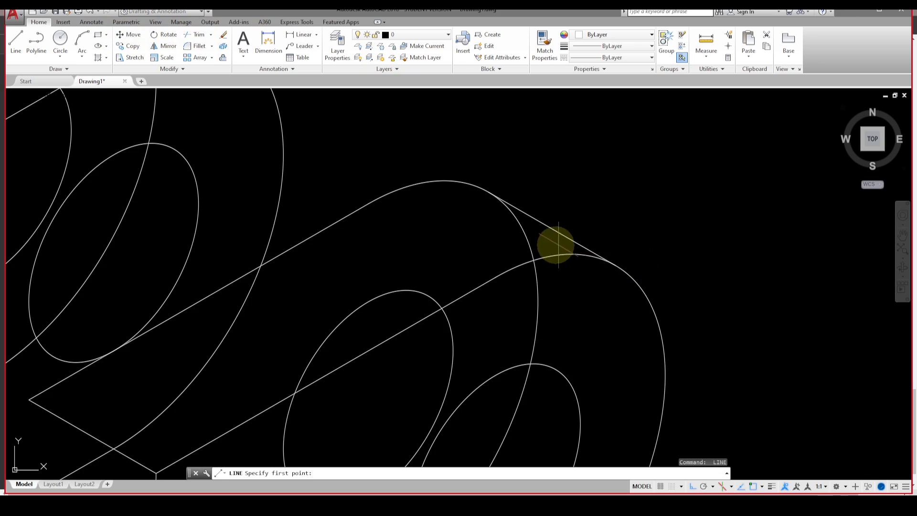
key(Escape)
key(Escape)
key(Escape)
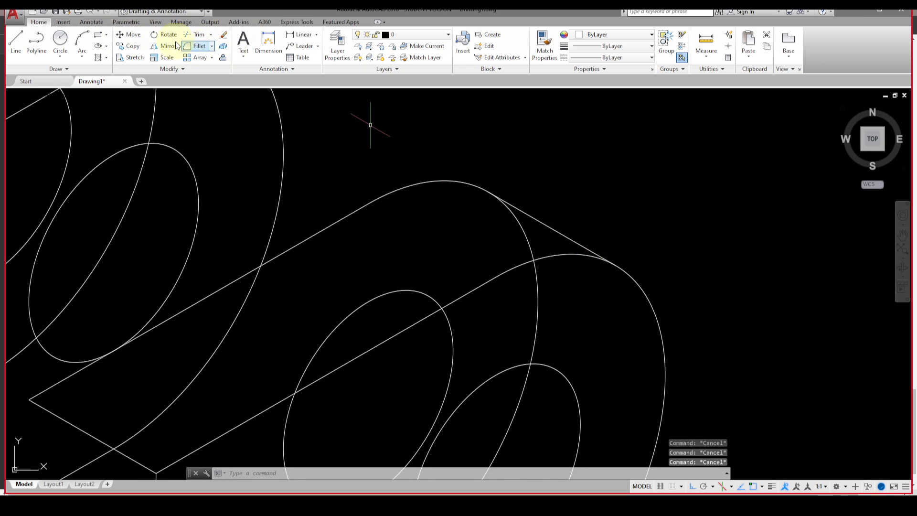
Step: Trim the far-side end curve of both prongs between the new edge line and the near-side outline
click(198, 36)
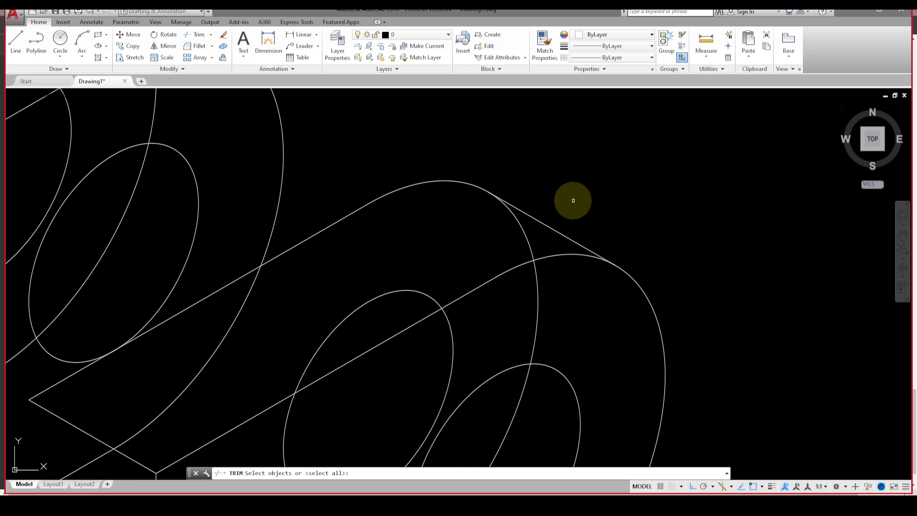
key(Return)
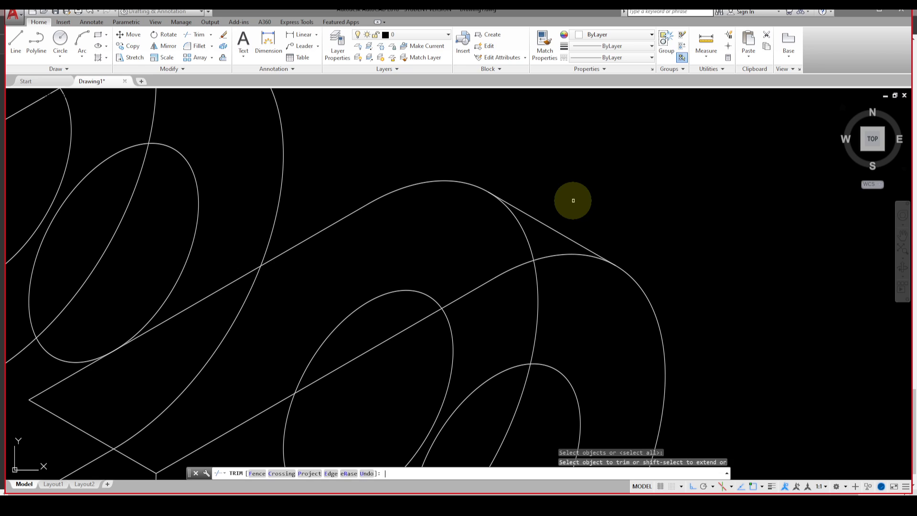
click(525, 235)
scroll(580, 263, down, 4)
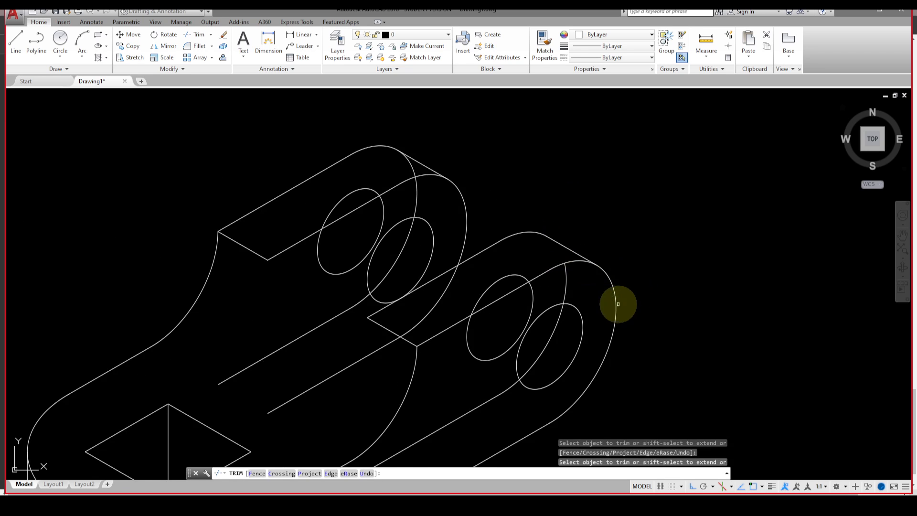
click(559, 322)
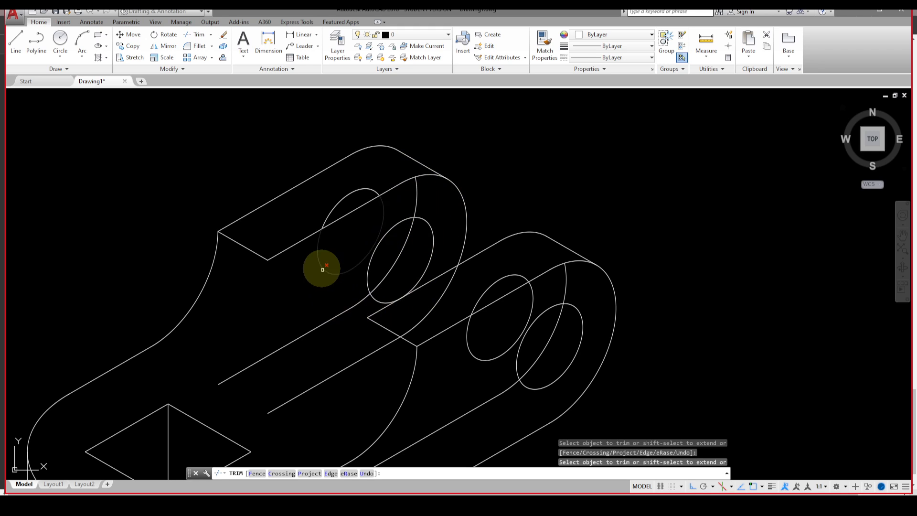
key(Escape)
key(Escape)
key(Escape)
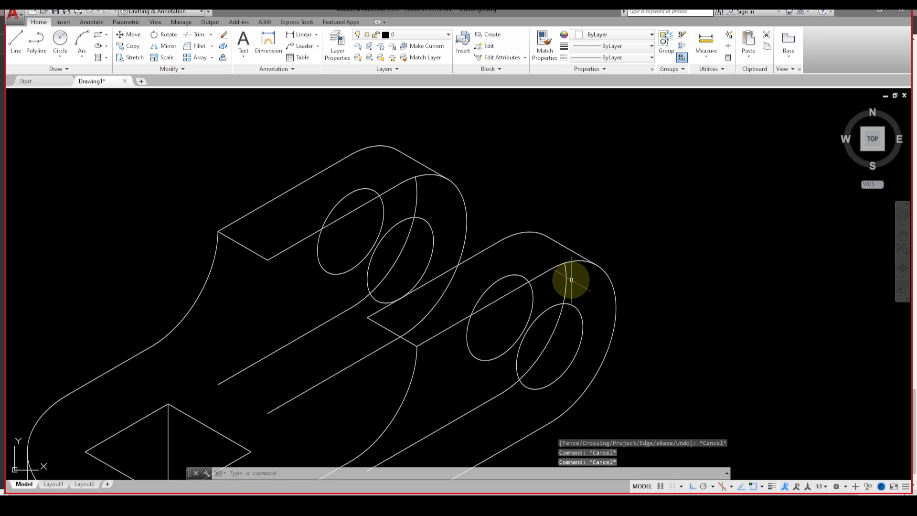
key(Escape)
scroll(572, 280, down, 4)
scroll(590, 269, up, 4)
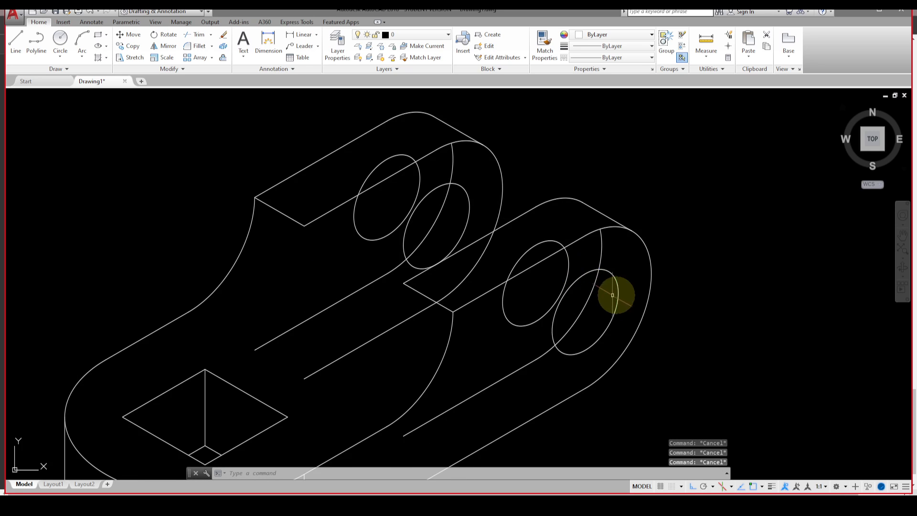
click(223, 37)
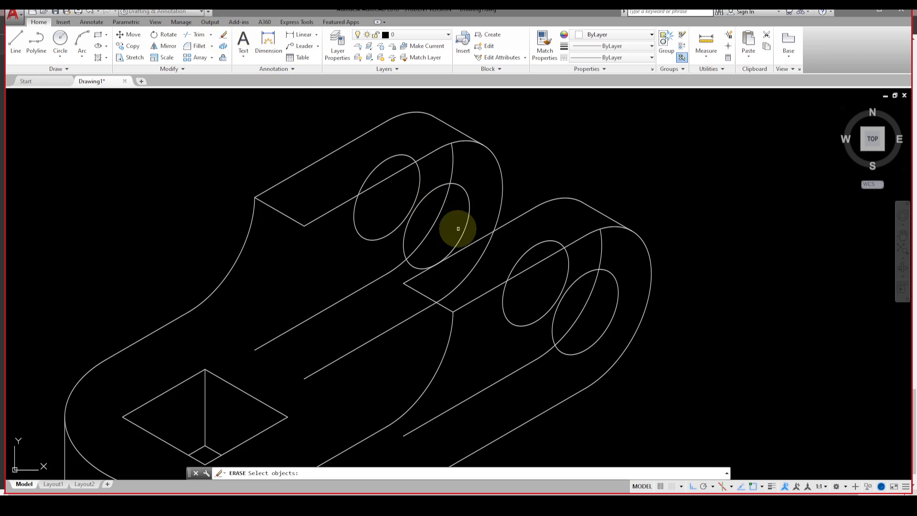
key(Escape)
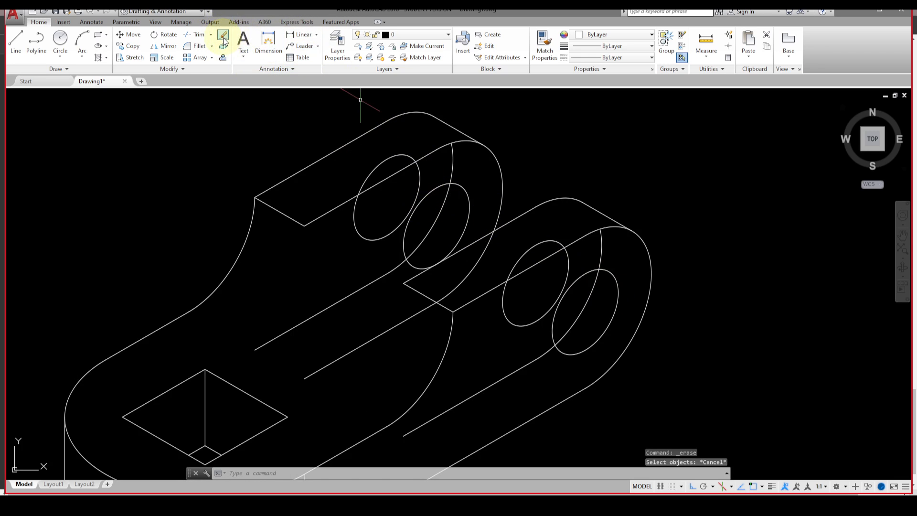
key(Escape)
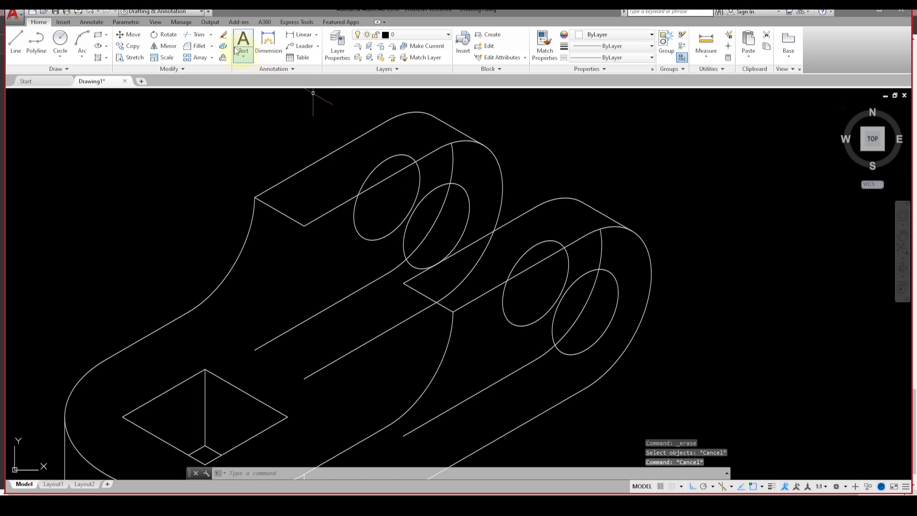
Step: Erase the far-side hole ellipse, remaining hidden end curve and hidden lower line of both prongs
click(223, 34)
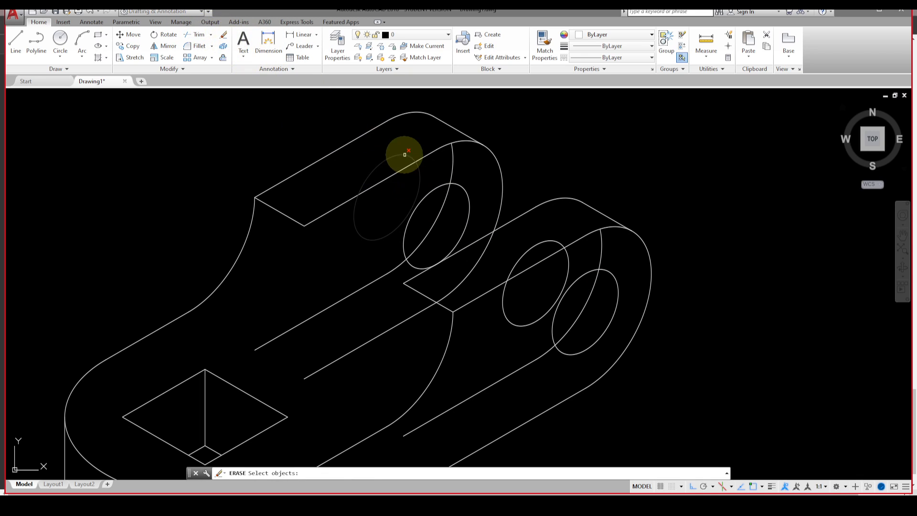
click(405, 154)
click(450, 186)
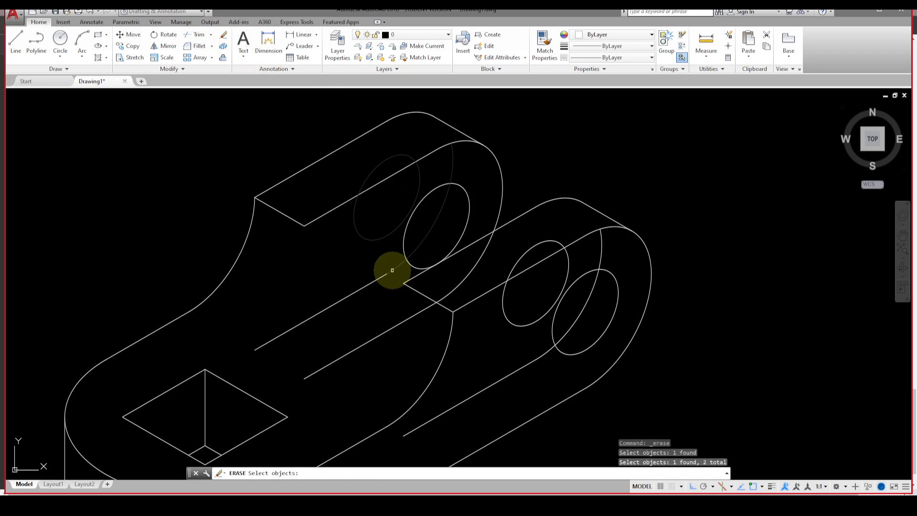
click(545, 315)
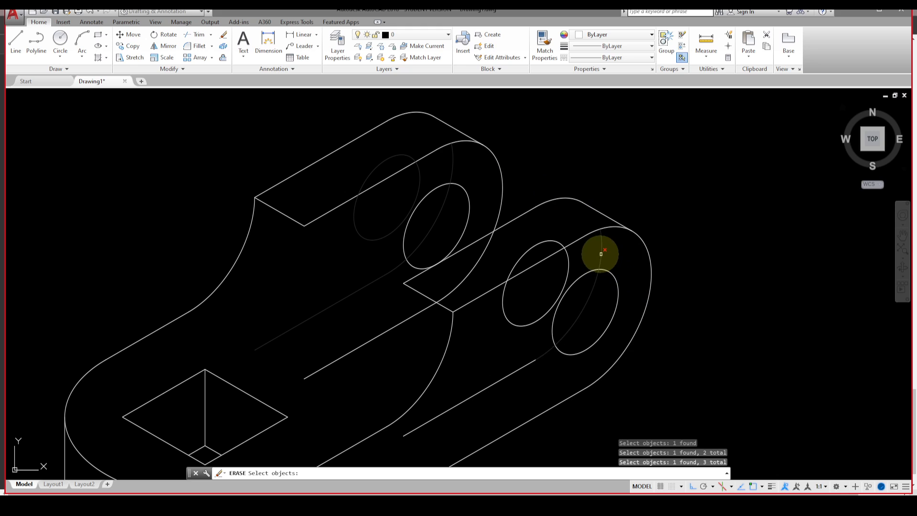
click(600, 254)
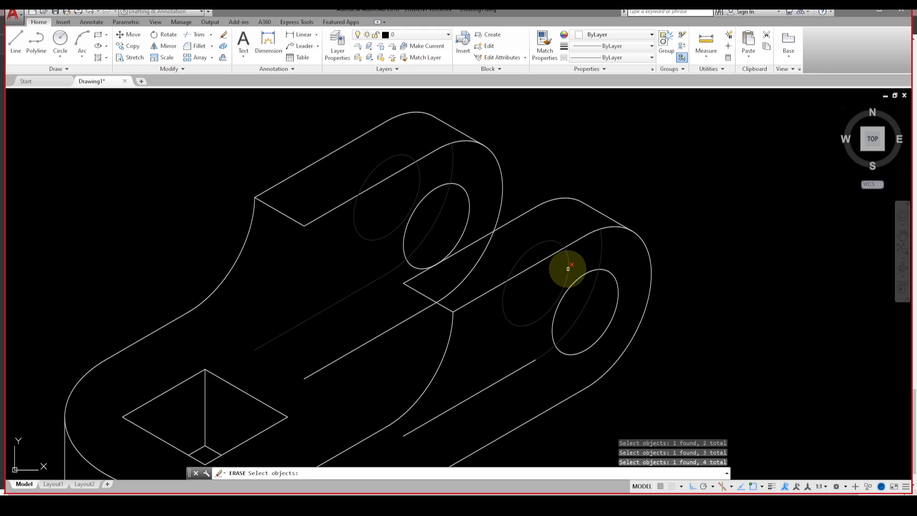
click(520, 368)
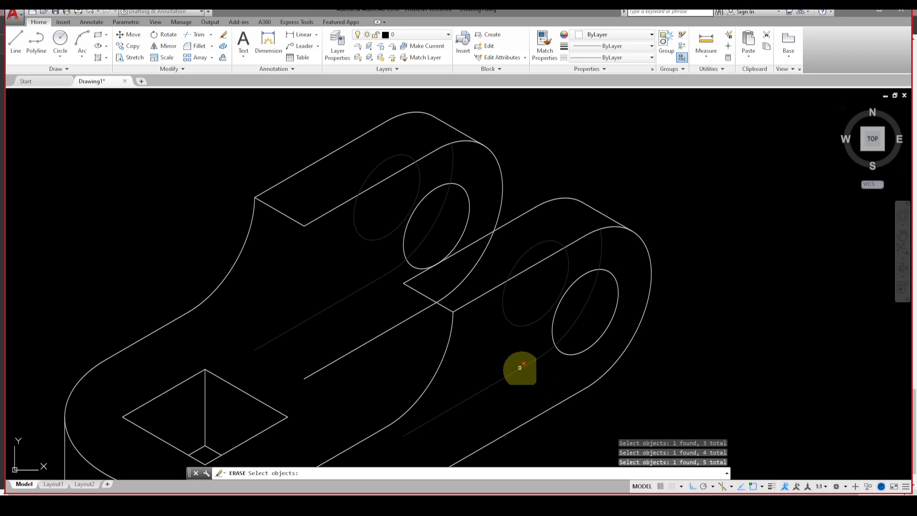
click(584, 293)
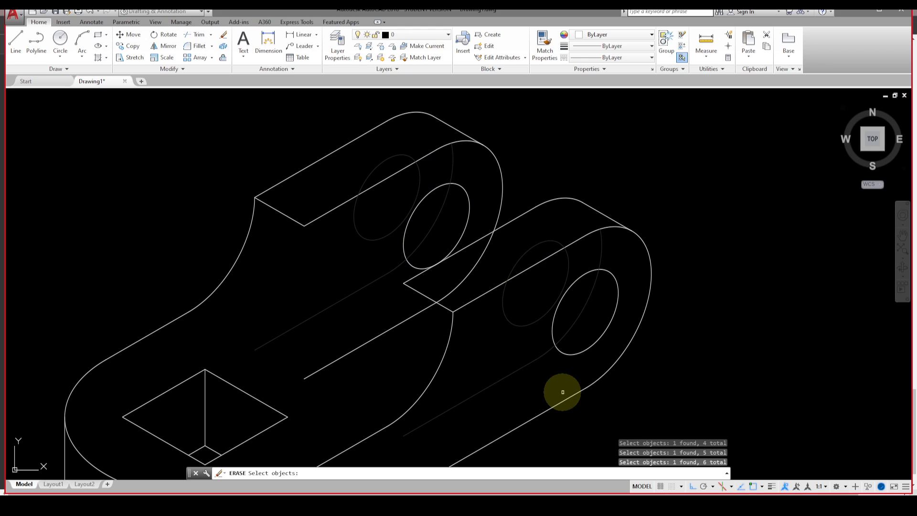
key(Return)
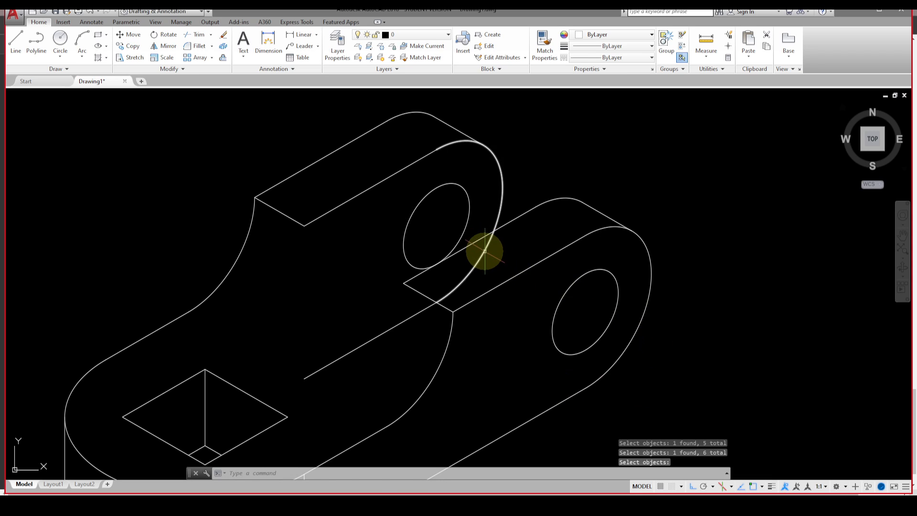
Step: Trim the rear prong's end curve where it passes behind the front prong, and erase its leftover lower line
key(Escape)
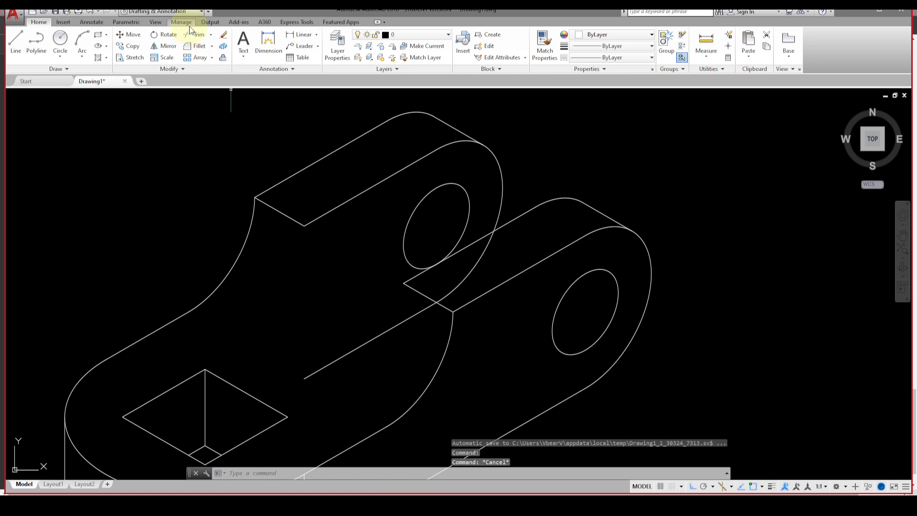
click(191, 38)
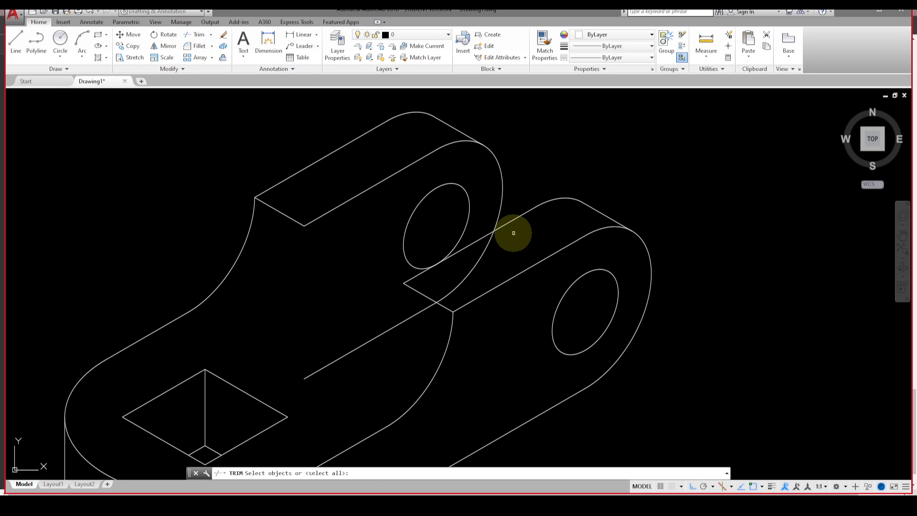
key(Return)
click(485, 252)
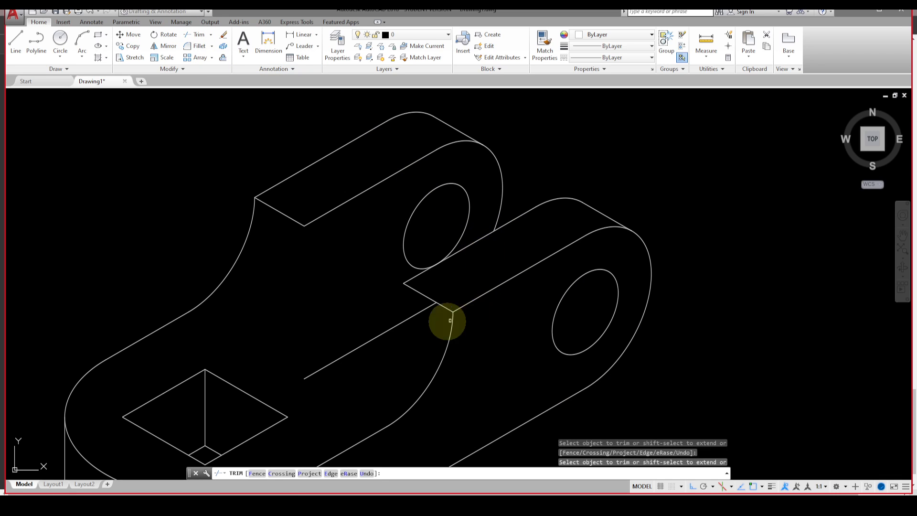
key(Escape)
click(403, 321)
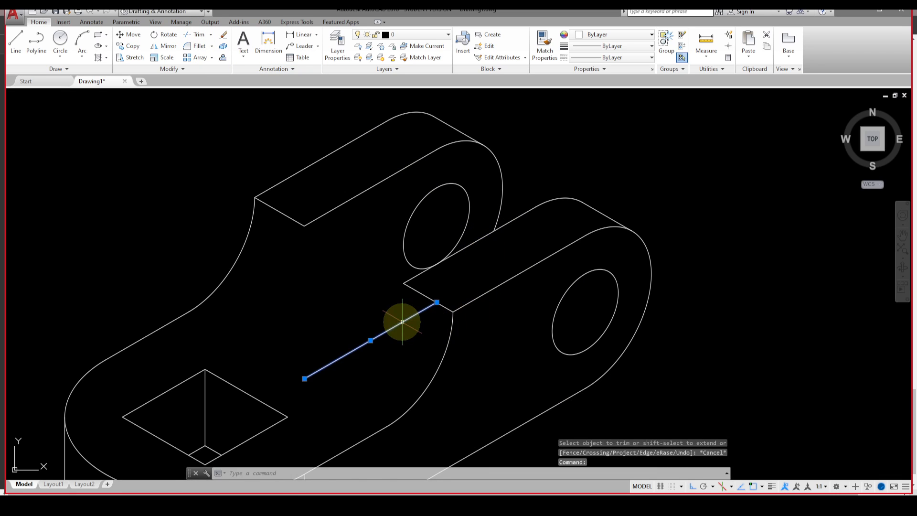
key(Delete)
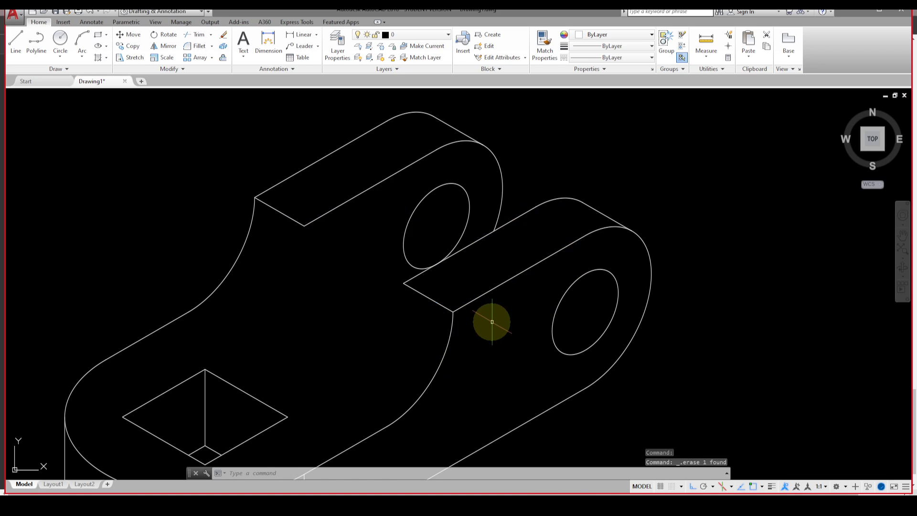
Step: Draw a line across the fork gap joining the inner upper corners of the two prongs
click(16, 45)
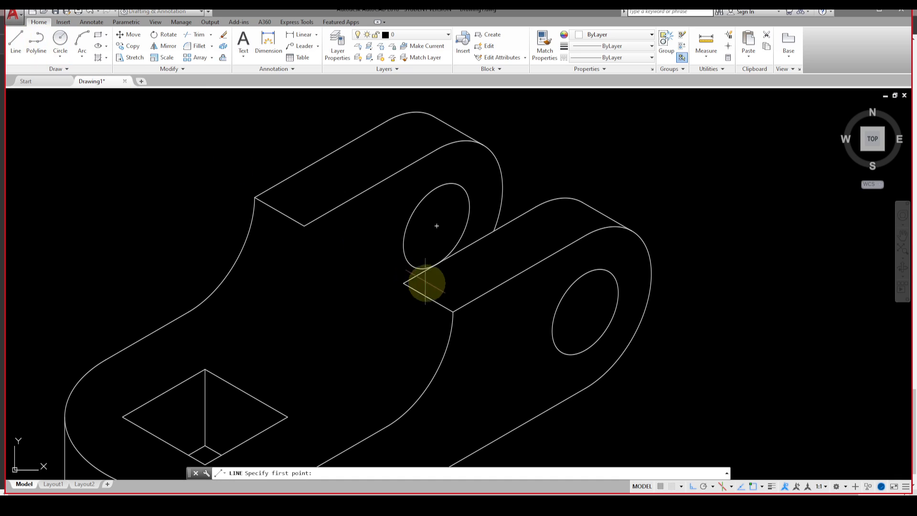
click(304, 225)
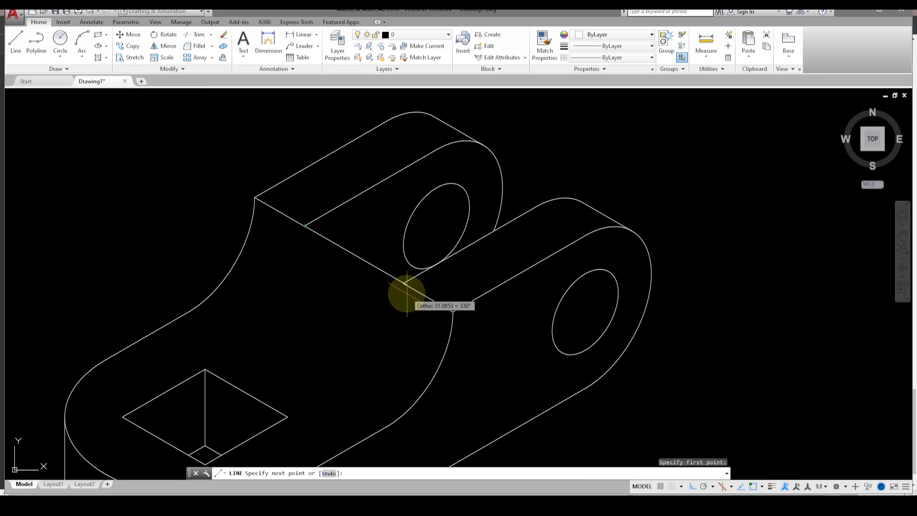
click(404, 283)
key(Escape)
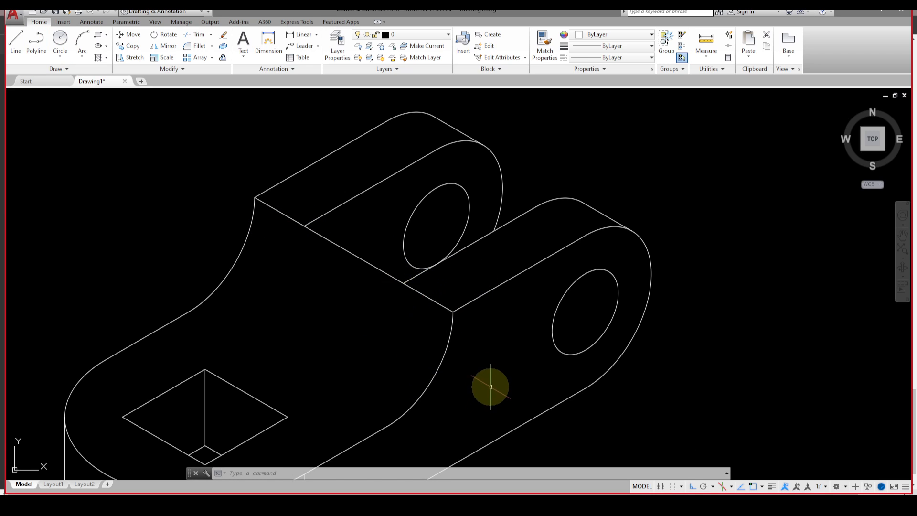
Step: Draw a line across the bracket joining the lower ends of the two concave R20 curves
scroll(403, 389, down, 3)
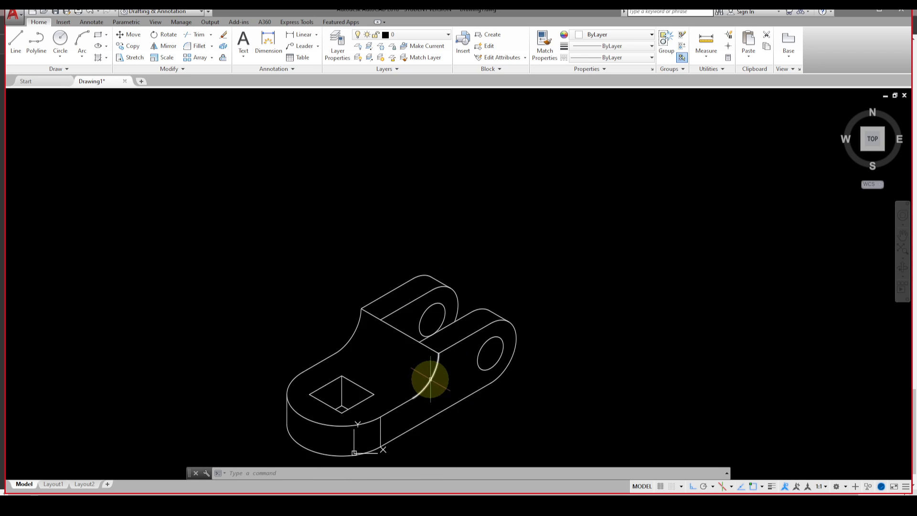
scroll(428, 401, up, 1)
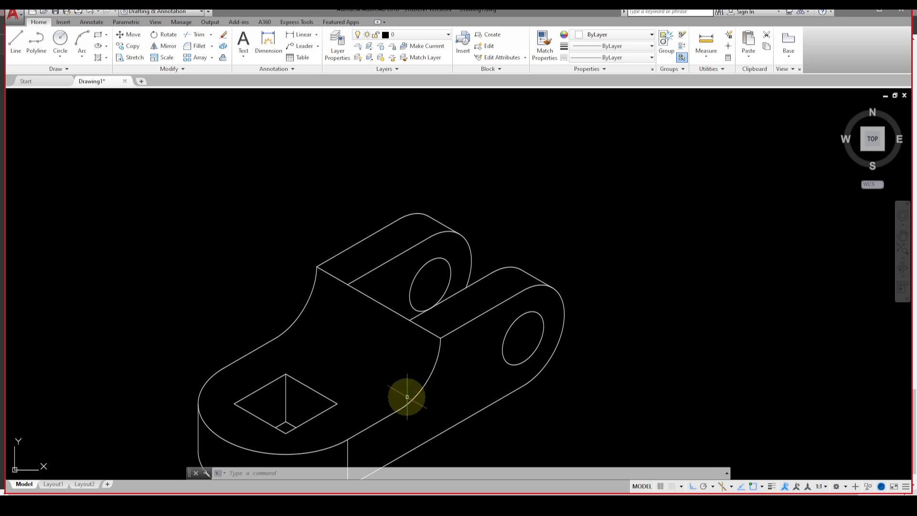
text(l)
key(Return)
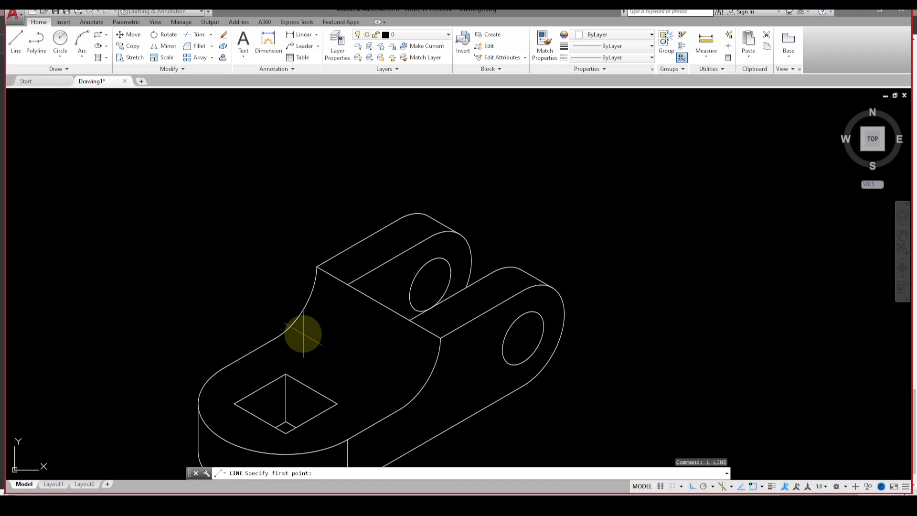
click(276, 339)
click(401, 409)
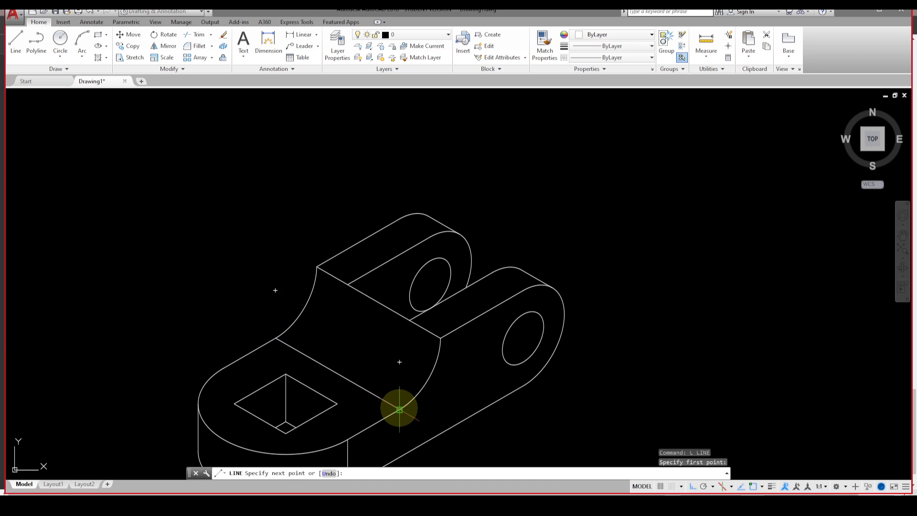
key(Escape)
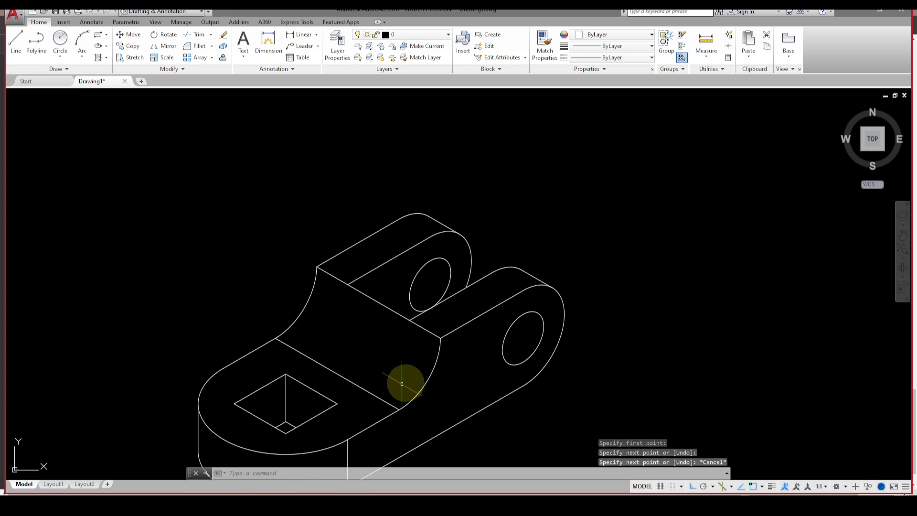
Step: Compare the isometric bracket with the orthographic views on page 4 of JS-03.pdf
scroll(420, 371, down, 2)
scroll(426, 383, up, 2)
middle_drag(426, 383, 430, 304)
scroll(430, 304, up, 2)
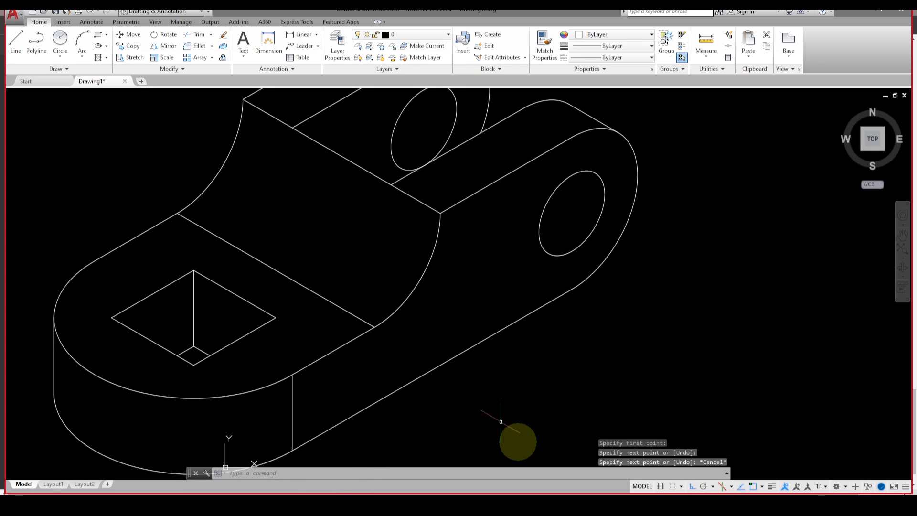
scroll(460, 342, down, 2)
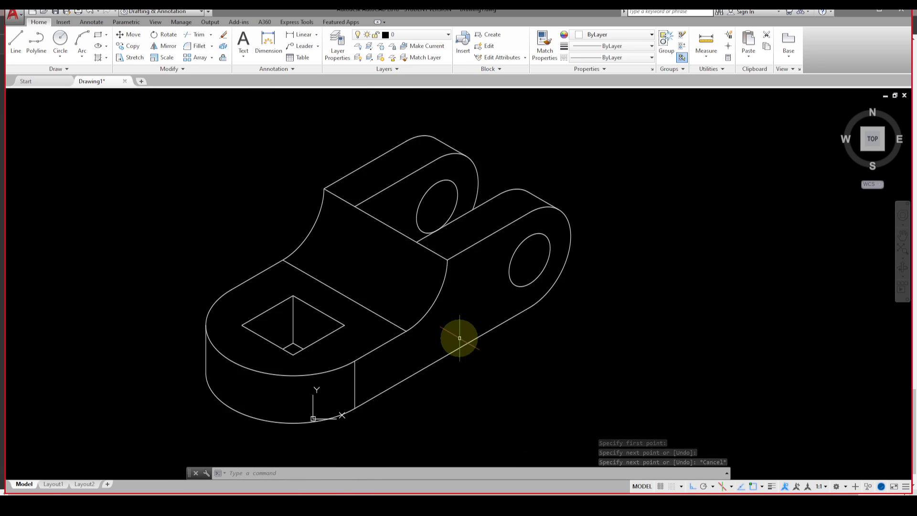
key(alt+Tab)
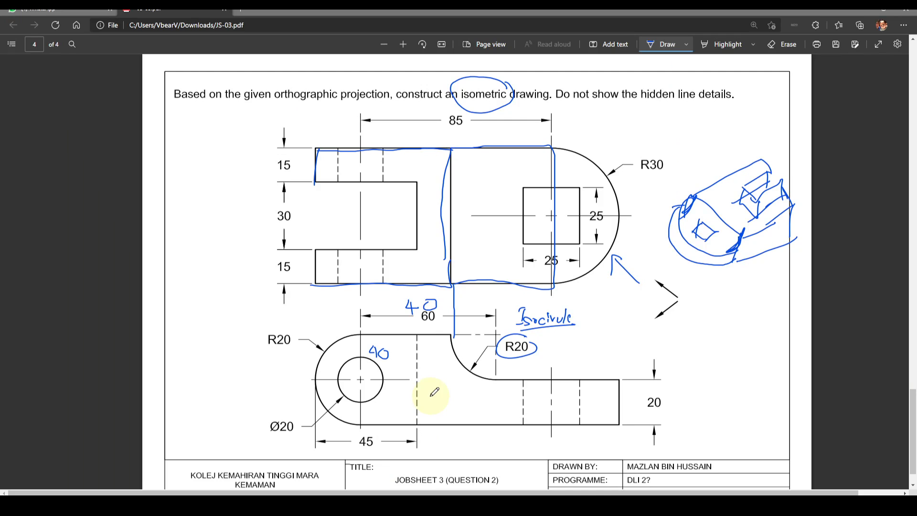
key(alt+Tab)
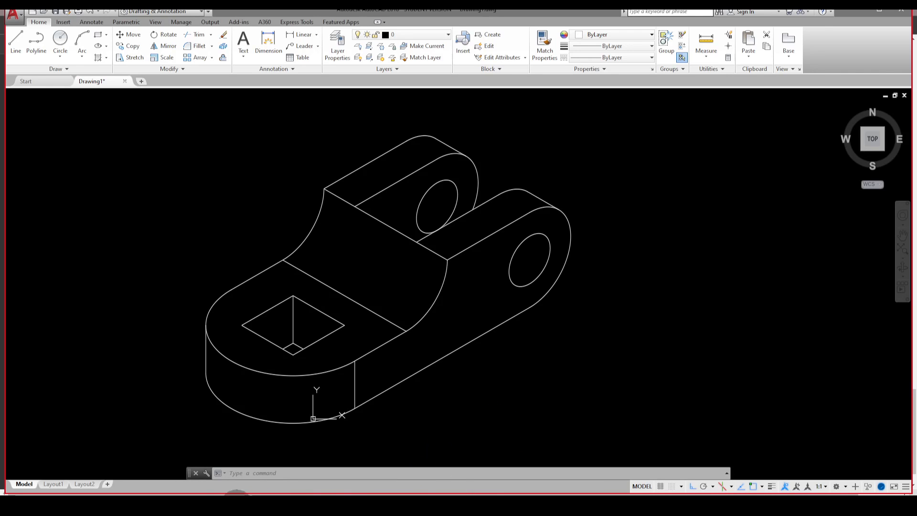
click(236, 505)
click(361, 504)
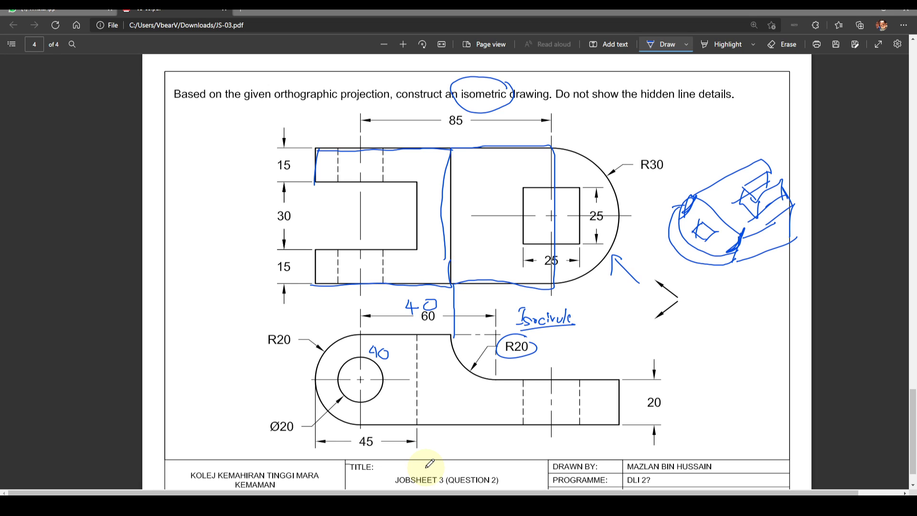
mouse_move(543, 494)
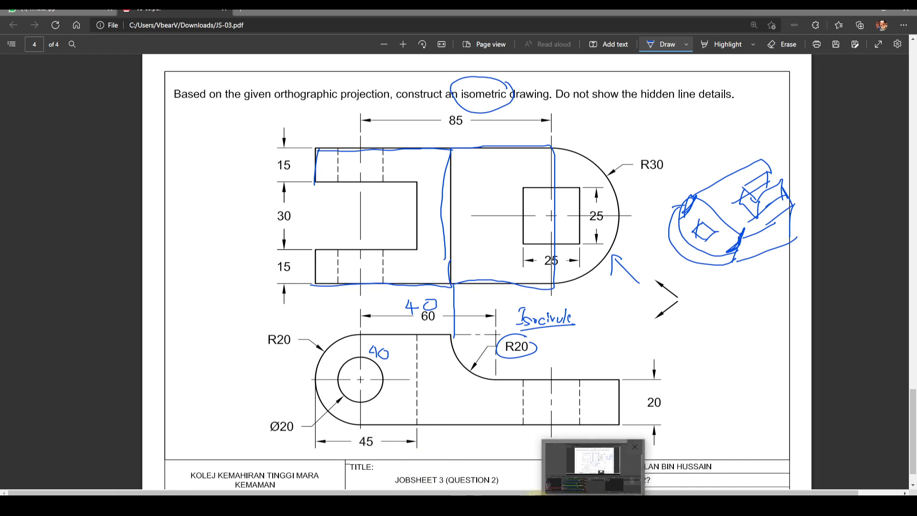
click(531, 471)
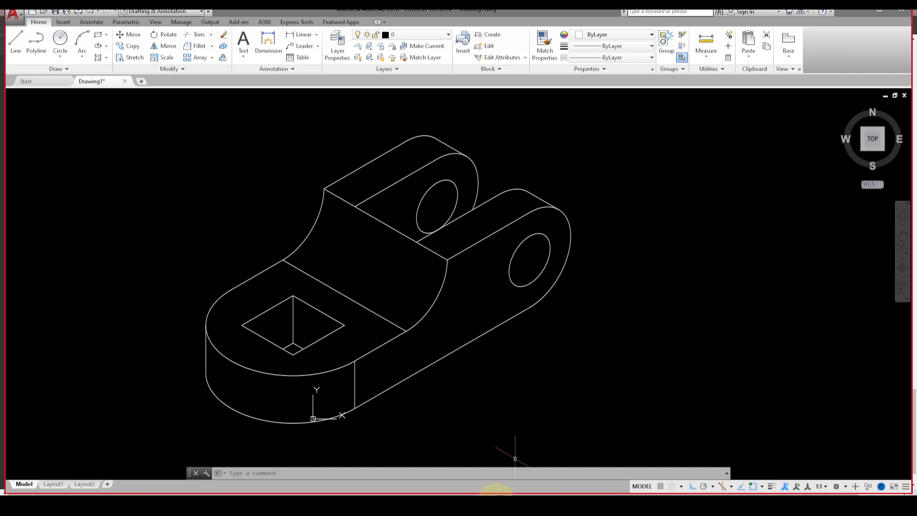
mouse_move(363, 494)
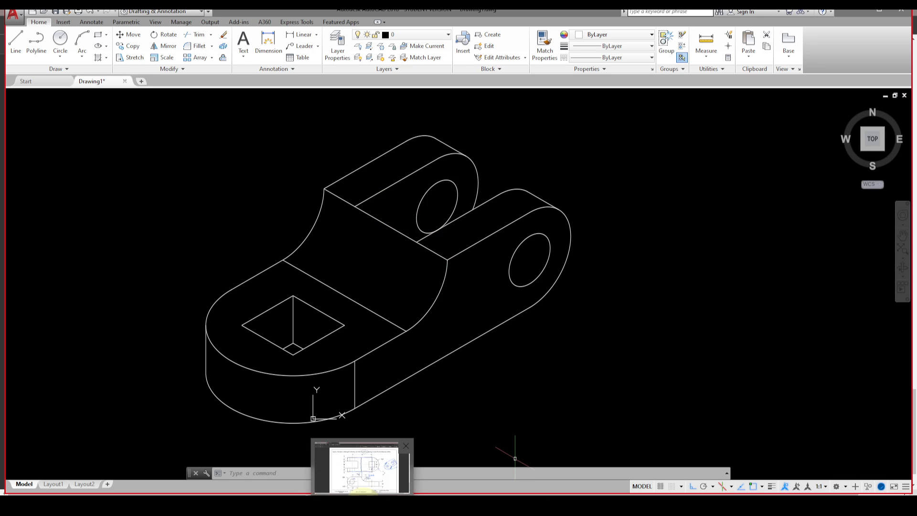
click(362, 465)
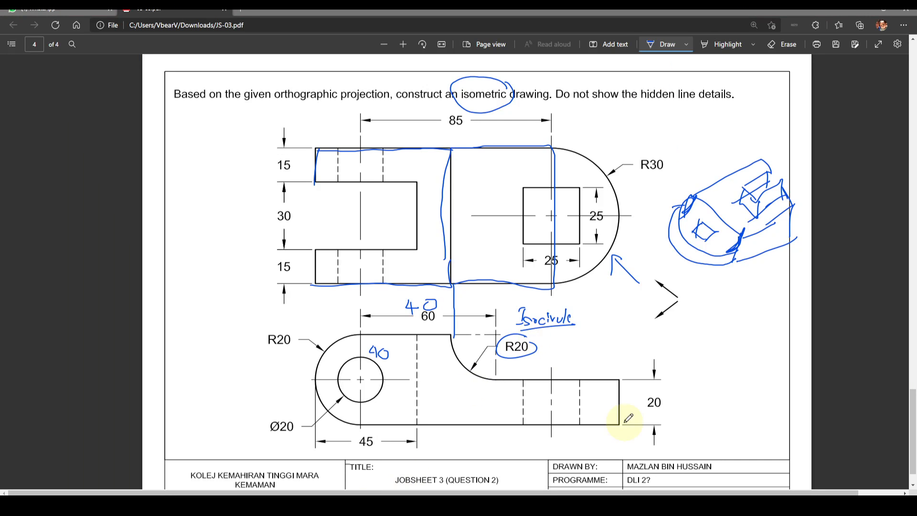
Step: Share the JS-03.pdf window in the Teams meeting and circle the short upper edge beside the R20 curve in the front view
click(248, 510)
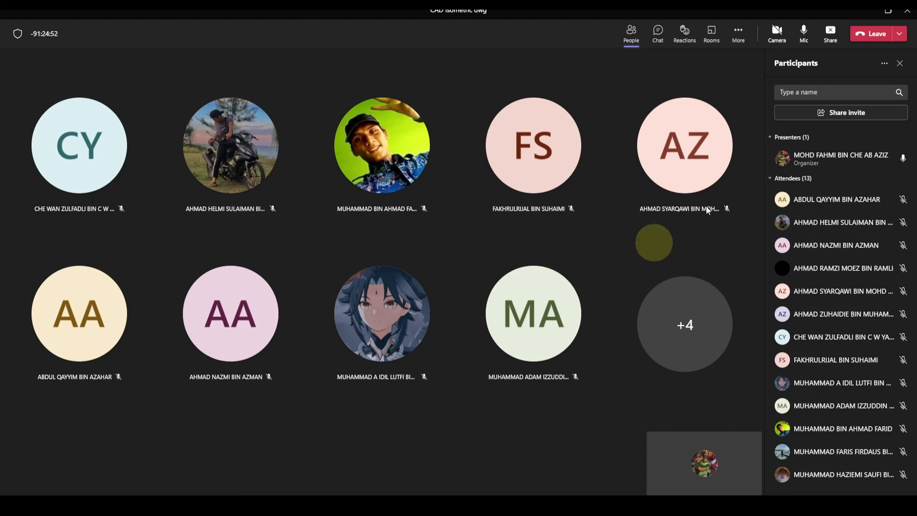
click(832, 31)
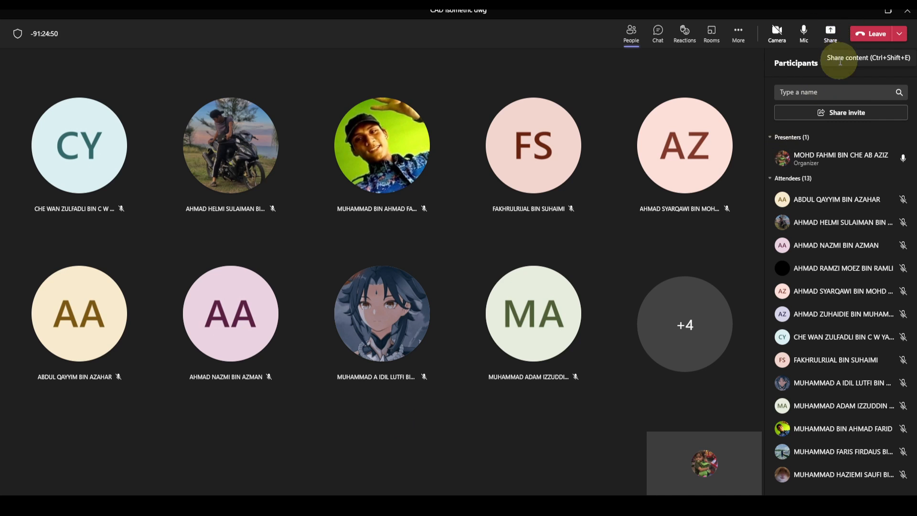
click(832, 32)
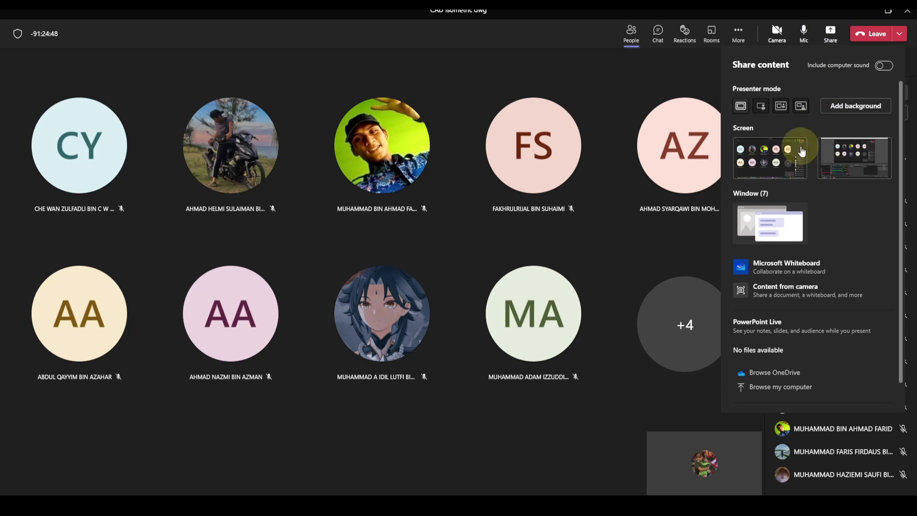
click(772, 221)
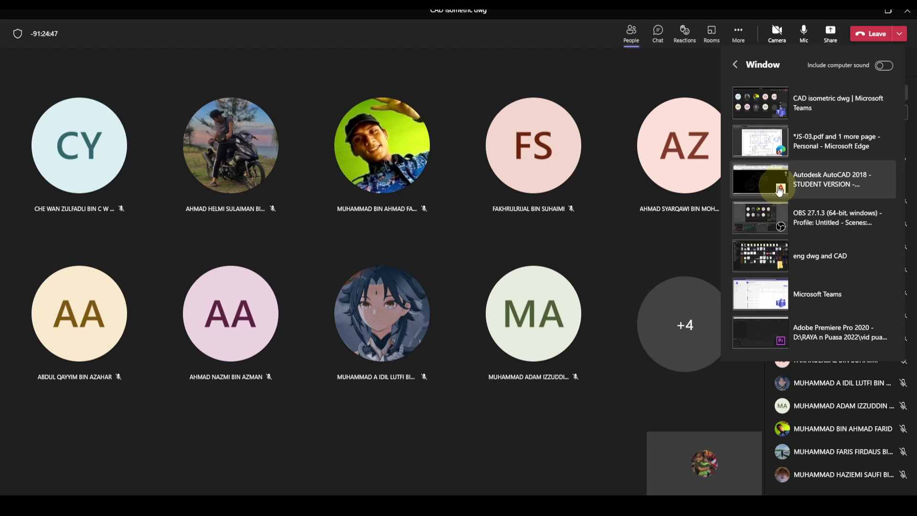
click(774, 140)
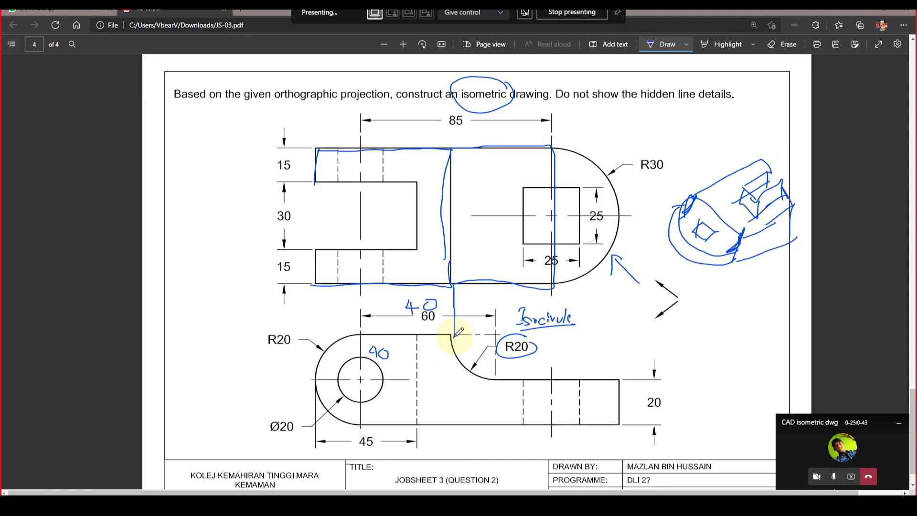
drag(454, 330, 423, 320)
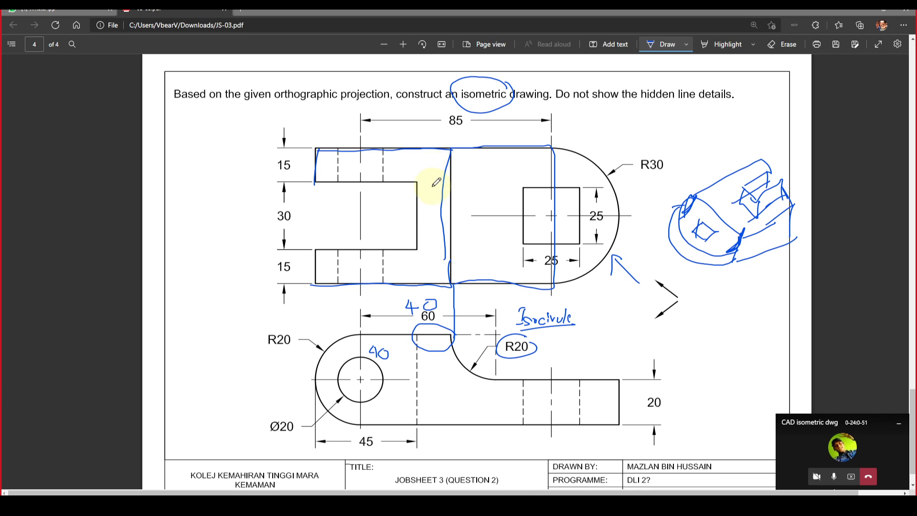
Step: Switch the meeting's shared content to the AutoCAD 2018 window
click(624, 503)
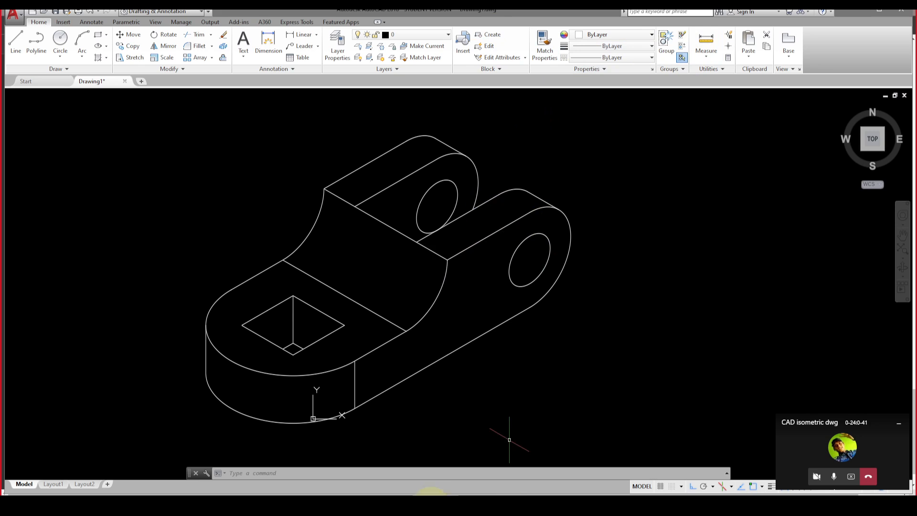
click(241, 504)
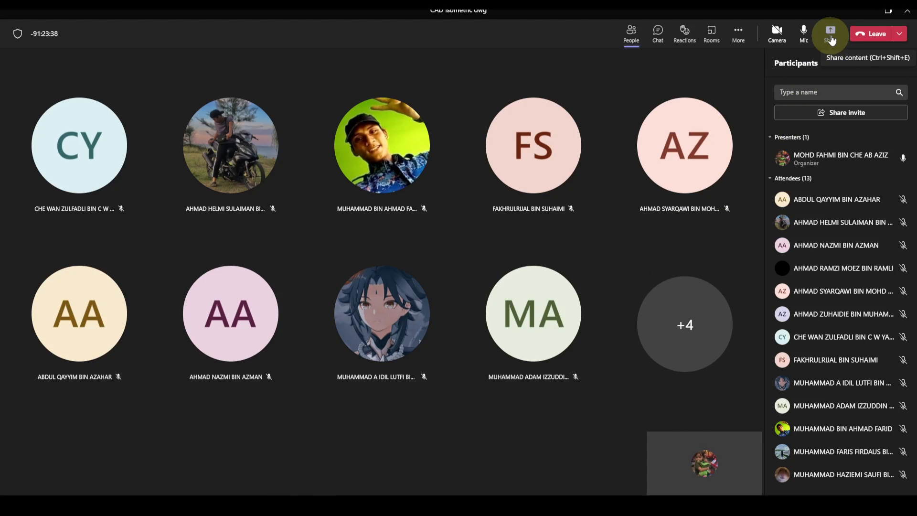
click(832, 38)
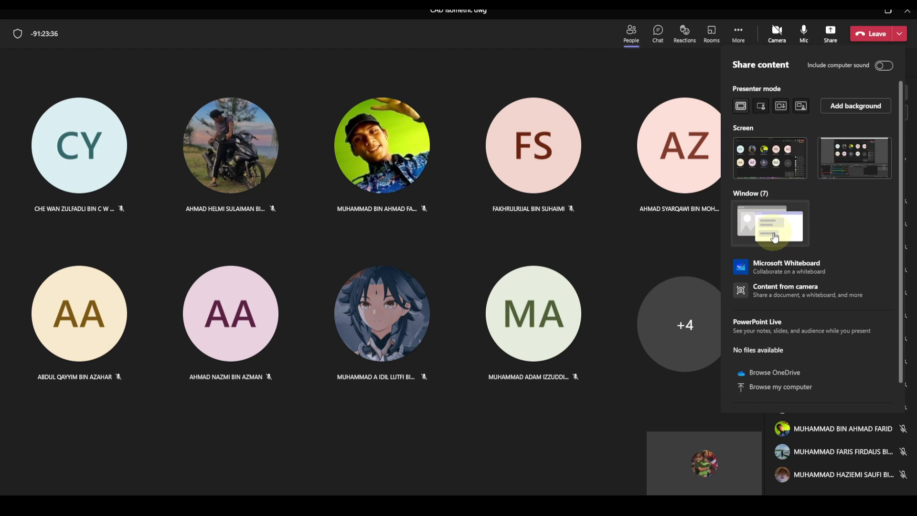
click(774, 237)
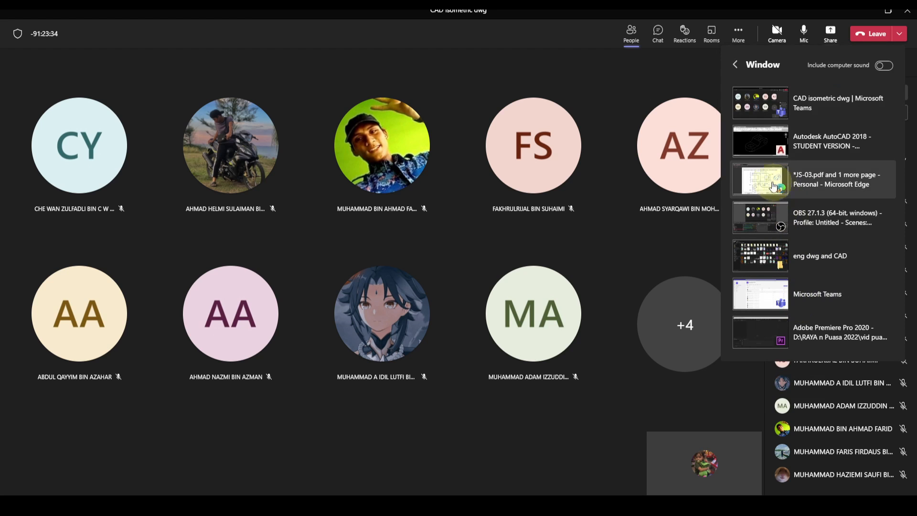
click(772, 142)
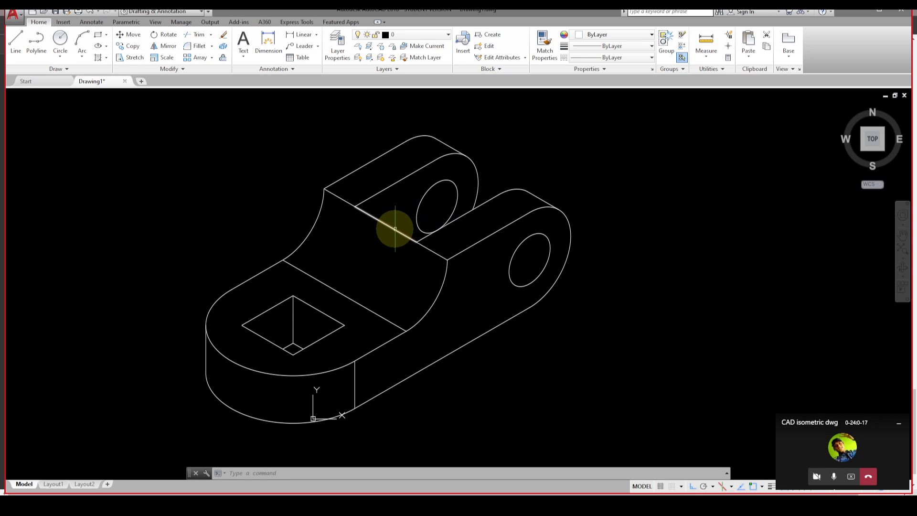
Step: Try drawing a line of length 15 from the front prong's inner corner, and erase it
click(389, 225)
text(1)
key(Return)
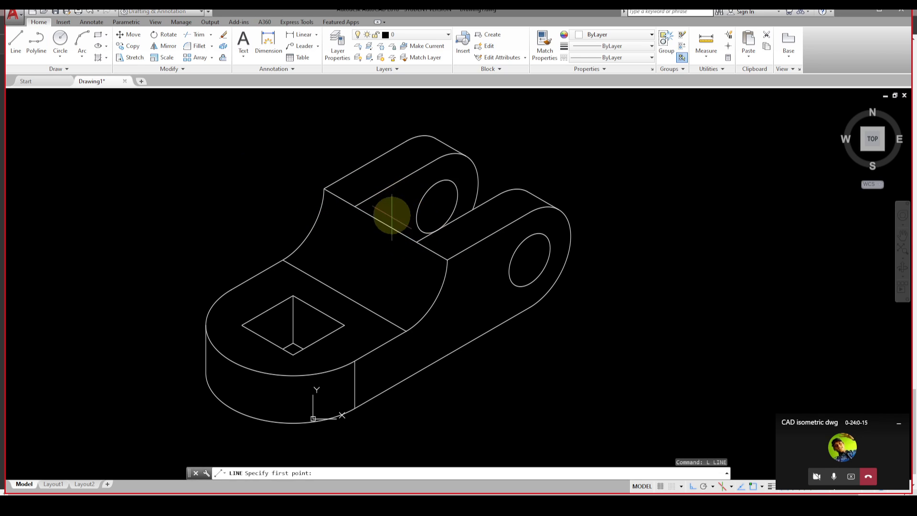
click(444, 226)
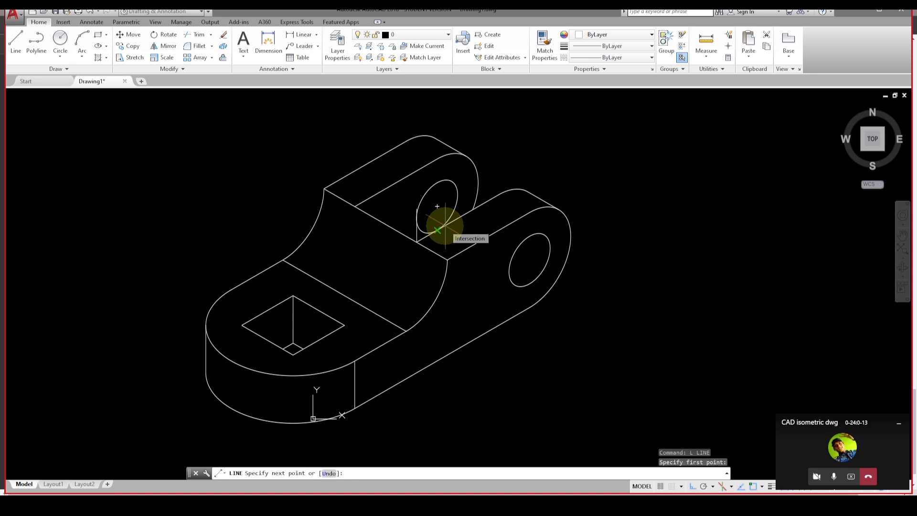
key(Return)
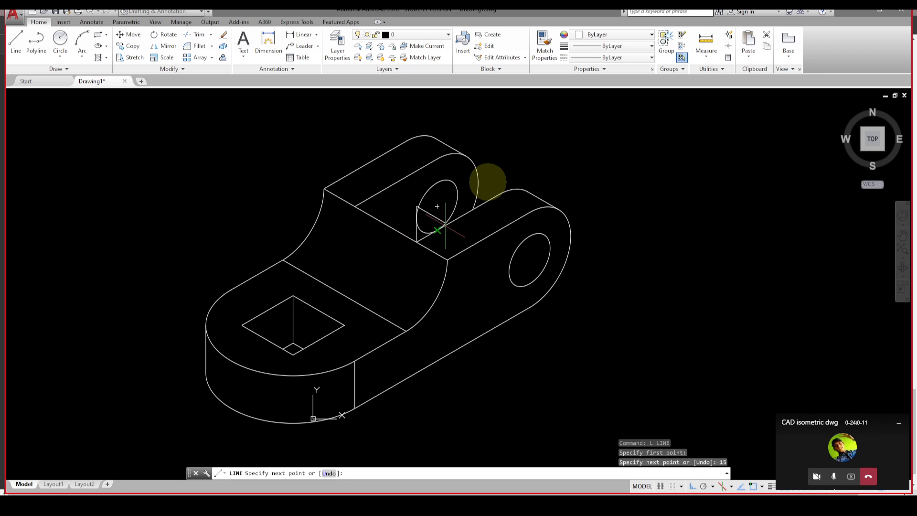
key(Escape)
click(416, 225)
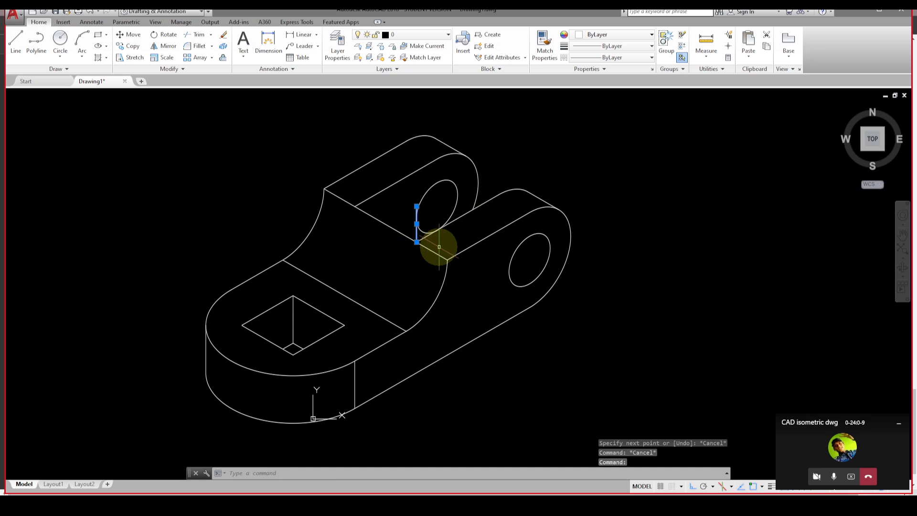
key(Delete)
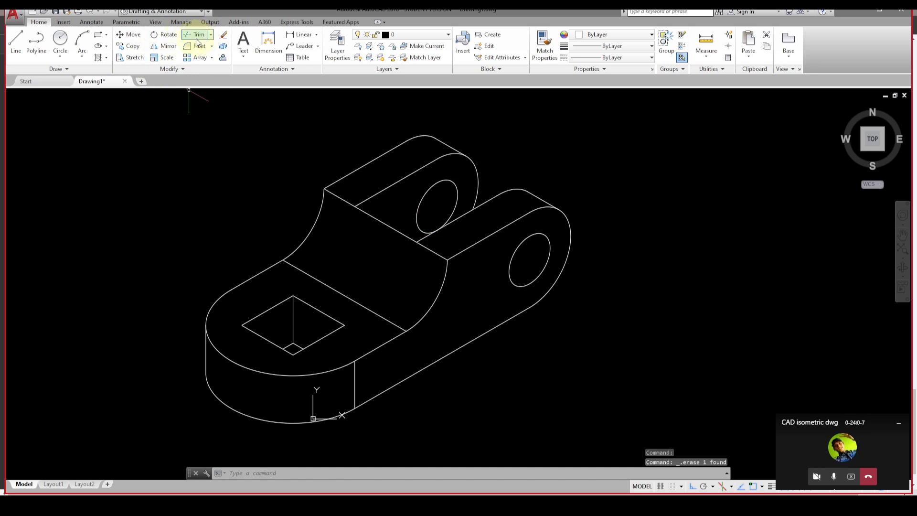
Step: Copy the fork gap's inner edge 15 back along the prongs in the top isoplane
click(129, 46)
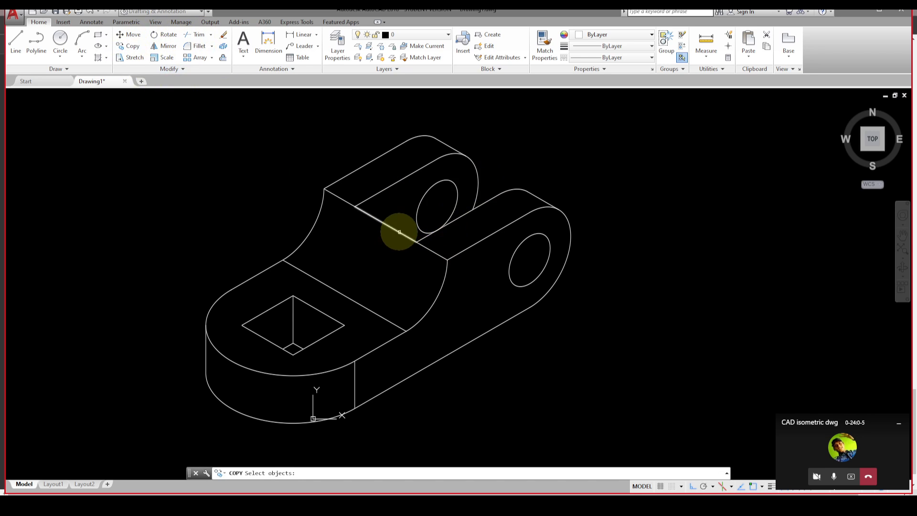
click(399, 231)
key(Return)
click(417, 241)
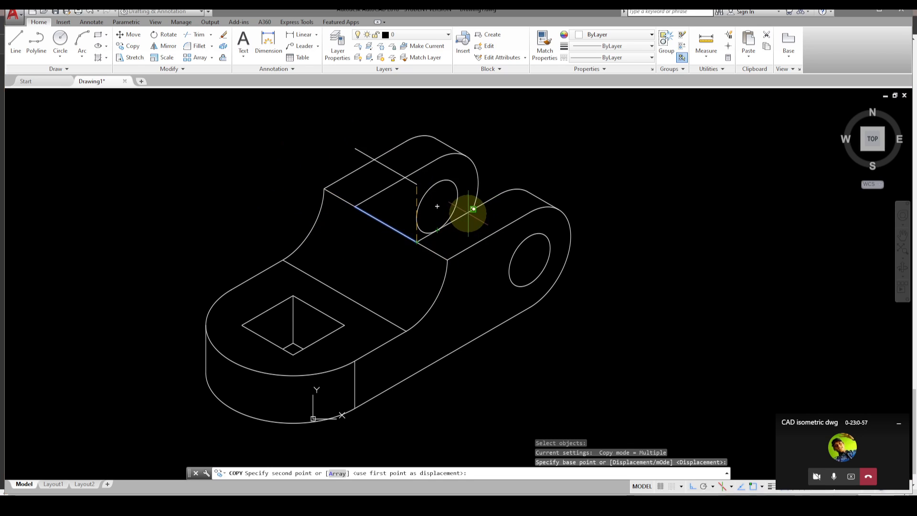
key(F5)
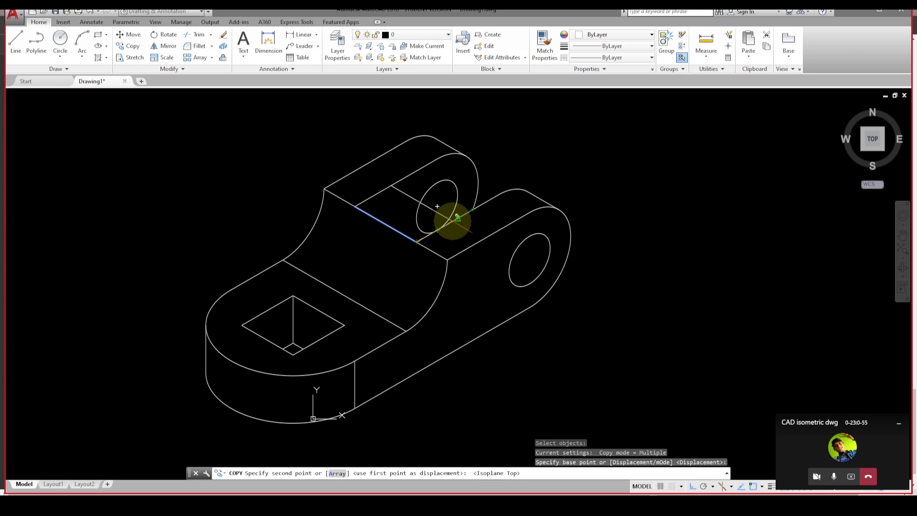
text(15)
key(Return)
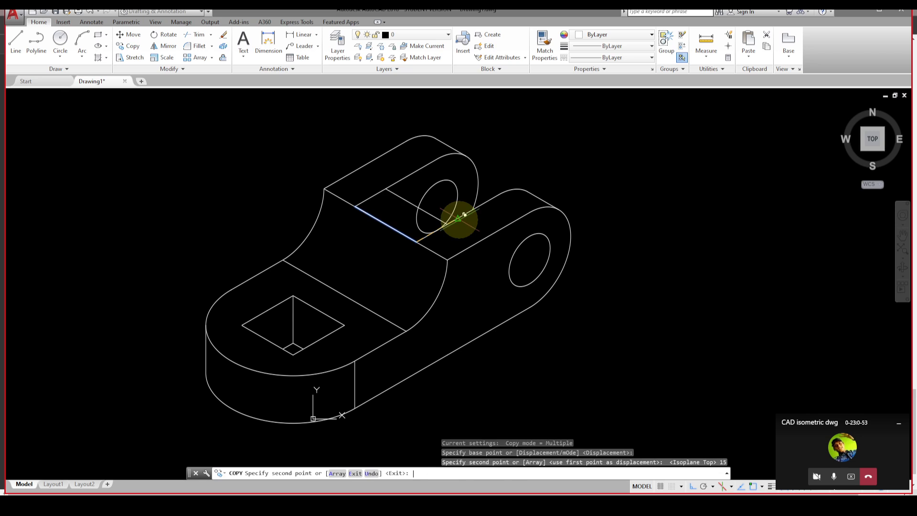
key(Escape)
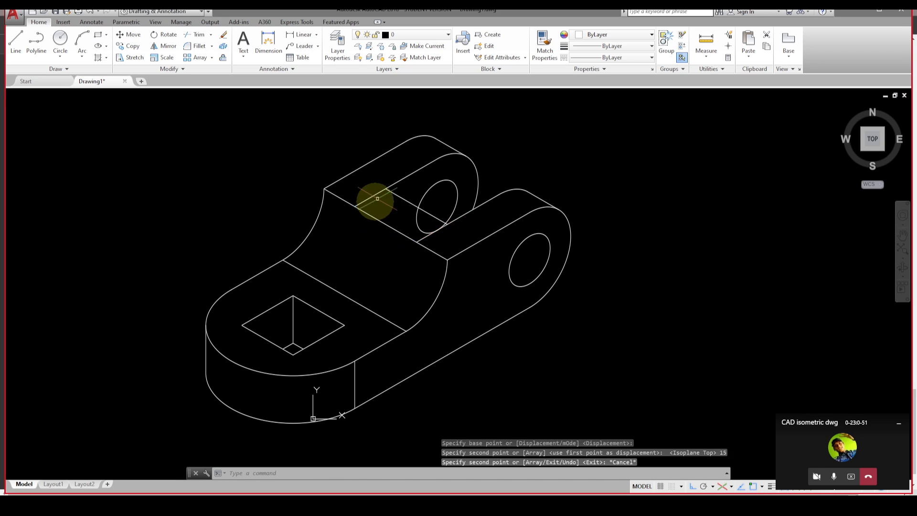
Step: Trim both prong edges between the original gap edge and its copy
text(tr)
key(Return)
key(Return)
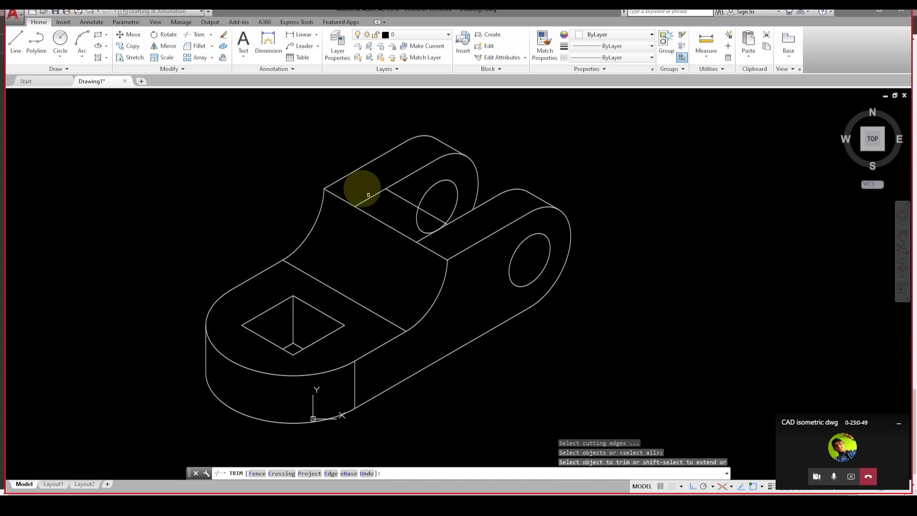
click(369, 194)
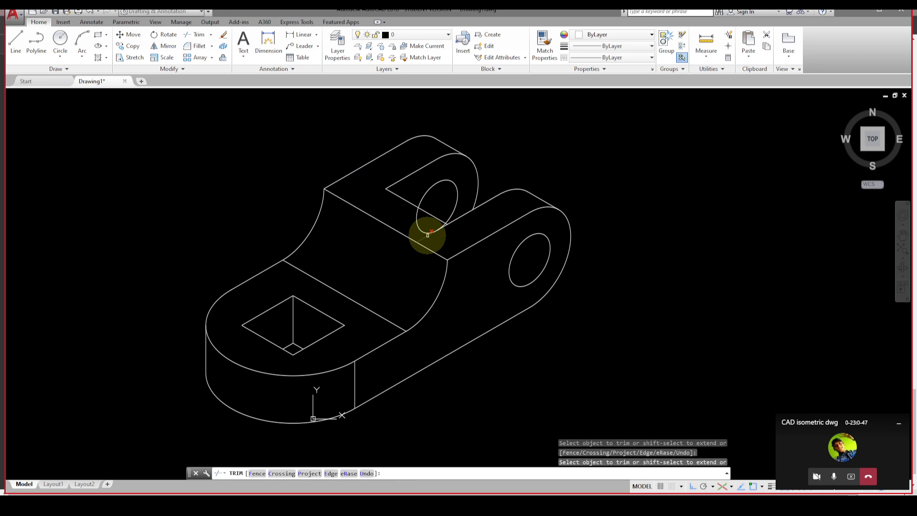
click(525, 239)
click(453, 228)
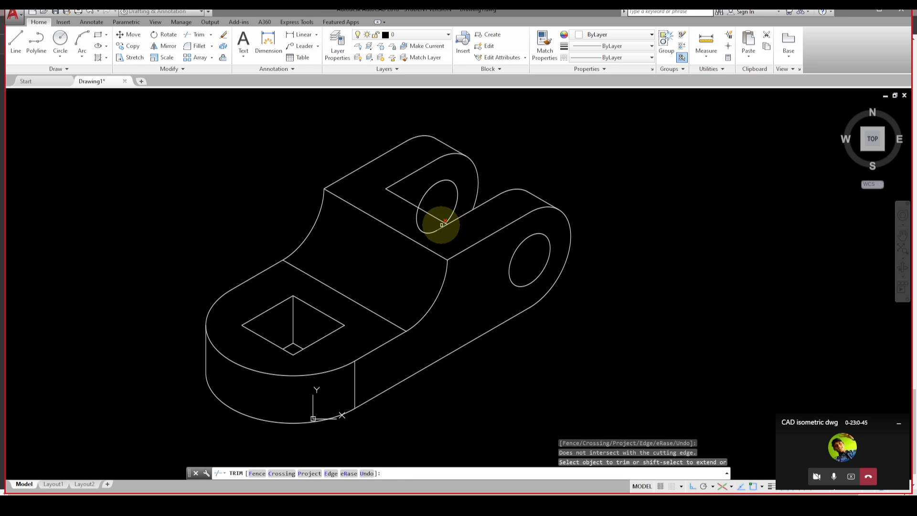
Step: Trim the hidden part of the rear prong's hole ellipse in front of the copied gap edge
scroll(444, 226, up, 4)
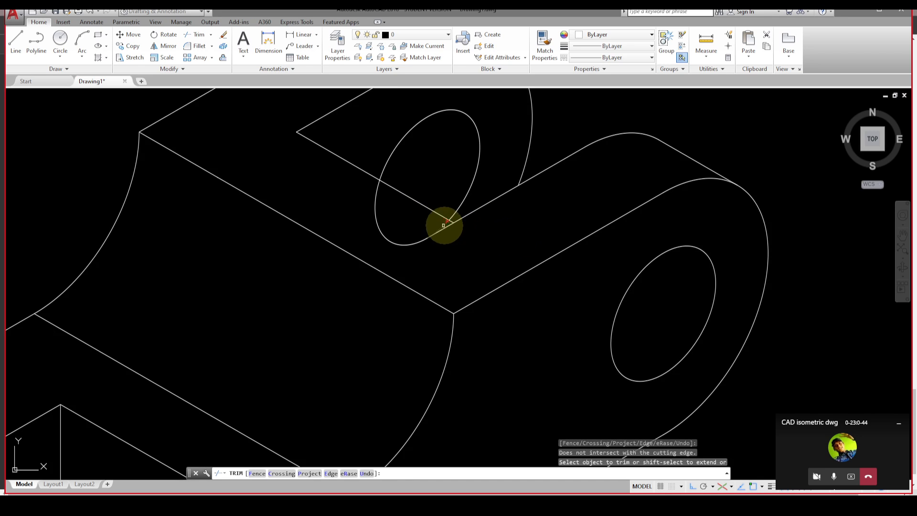
click(436, 228)
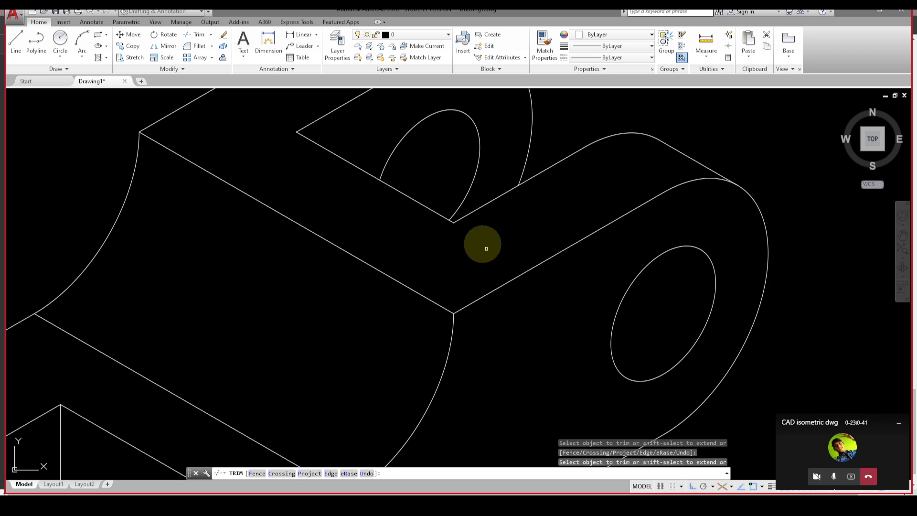
scroll(495, 237, down, 4)
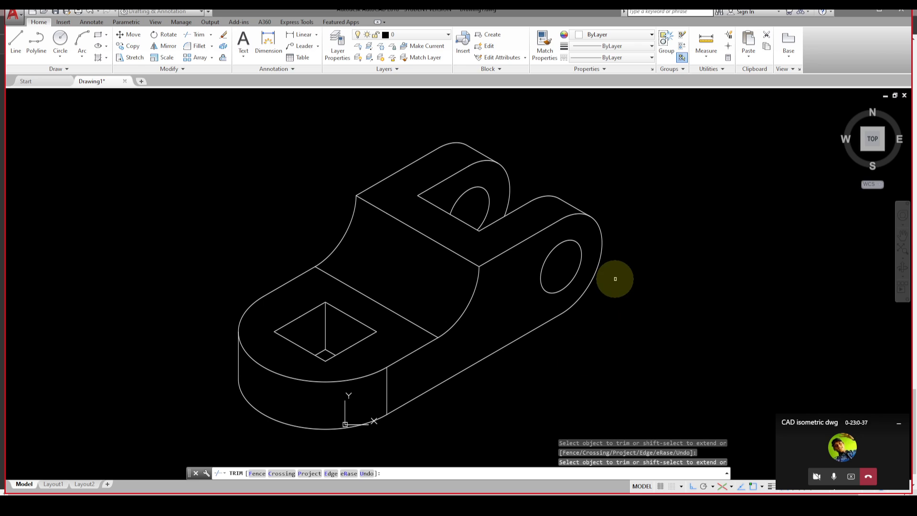
click(542, 292)
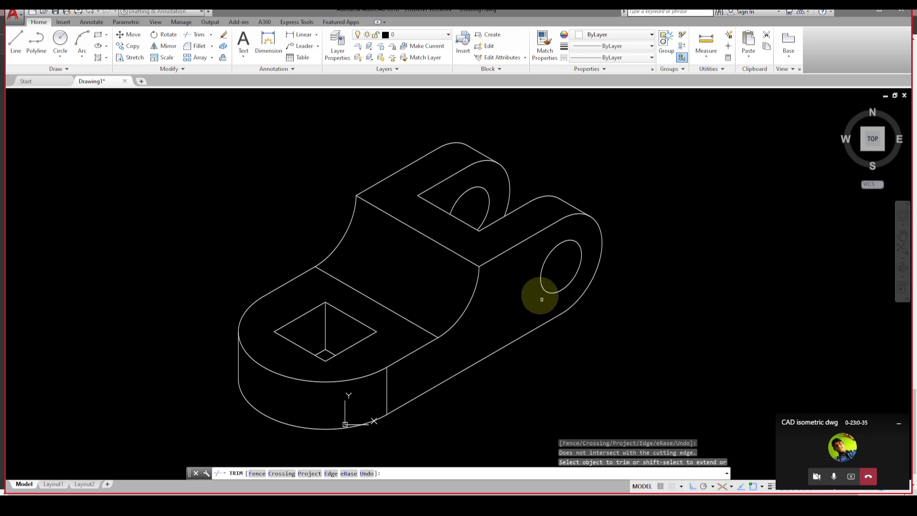
click(457, 208)
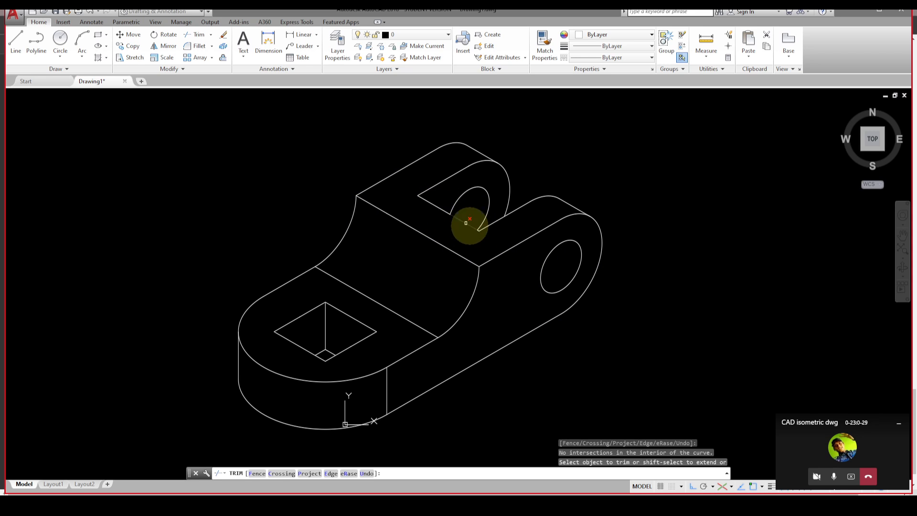
click(471, 248)
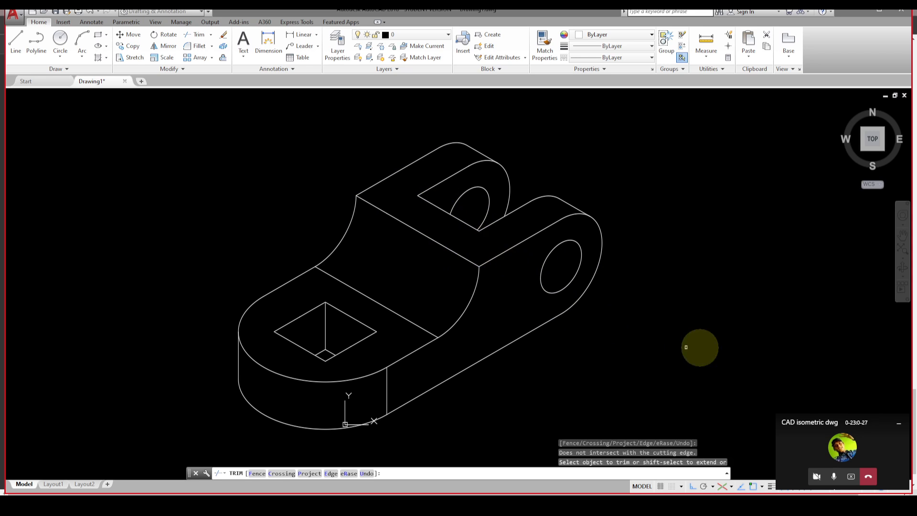
key(Escape)
key(Escape)
key(Escape)
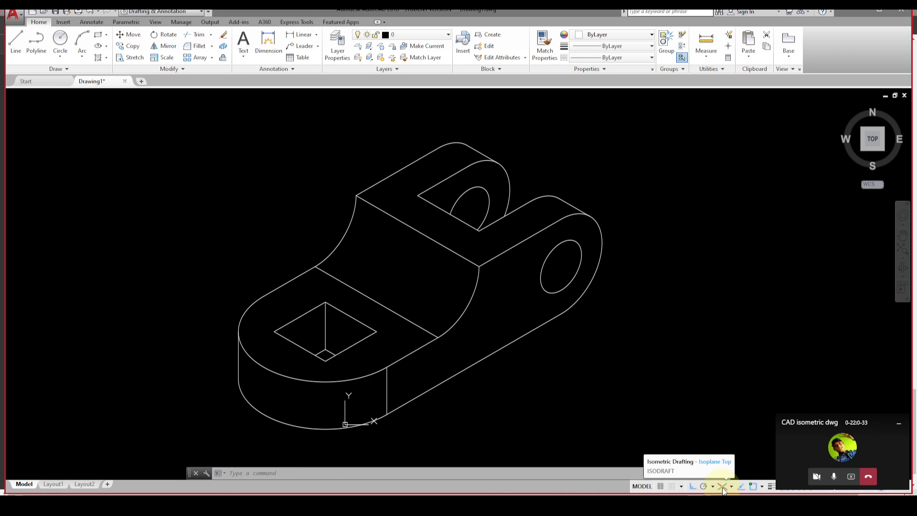
Step: Review the isometric snap type in the drafting settings and close them without changes
click(682, 486)
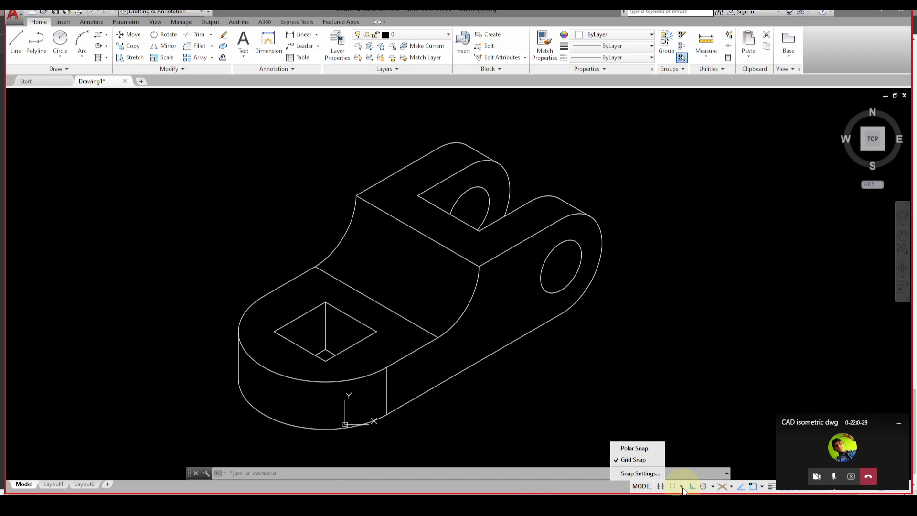
click(652, 474)
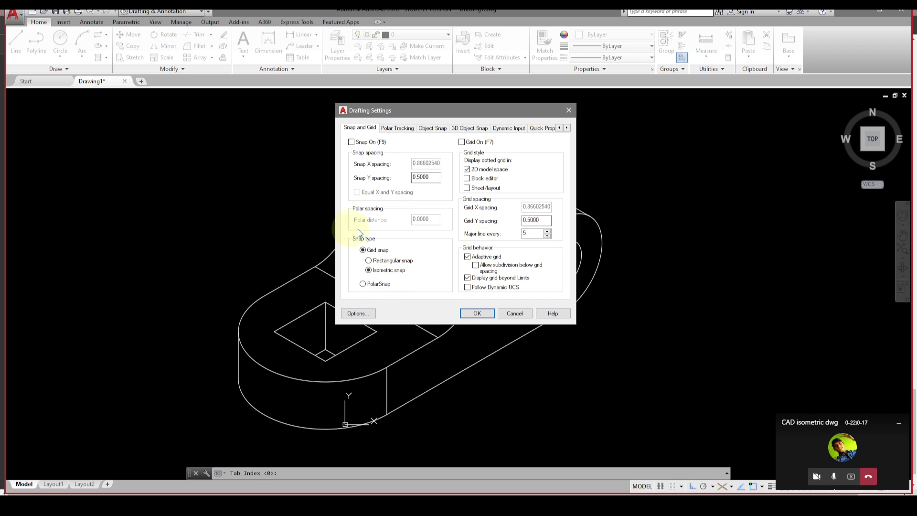
click(513, 313)
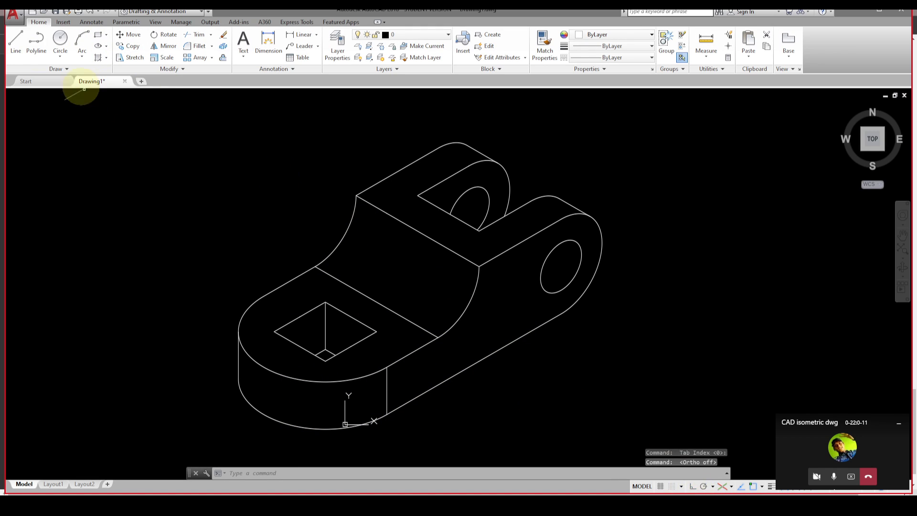
Step: With Ortho off, draw a free slanted line from the base's lower front corner to a point beyond the front prong
click(16, 42)
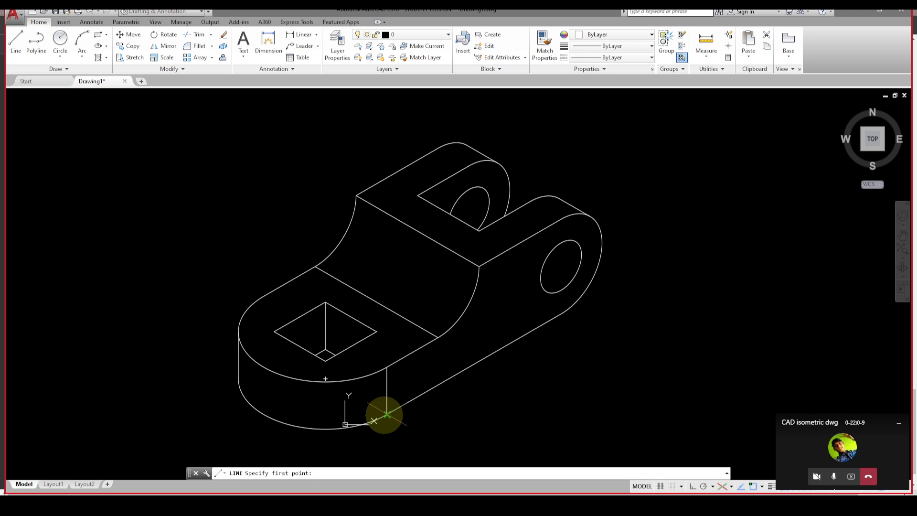
click(387, 415)
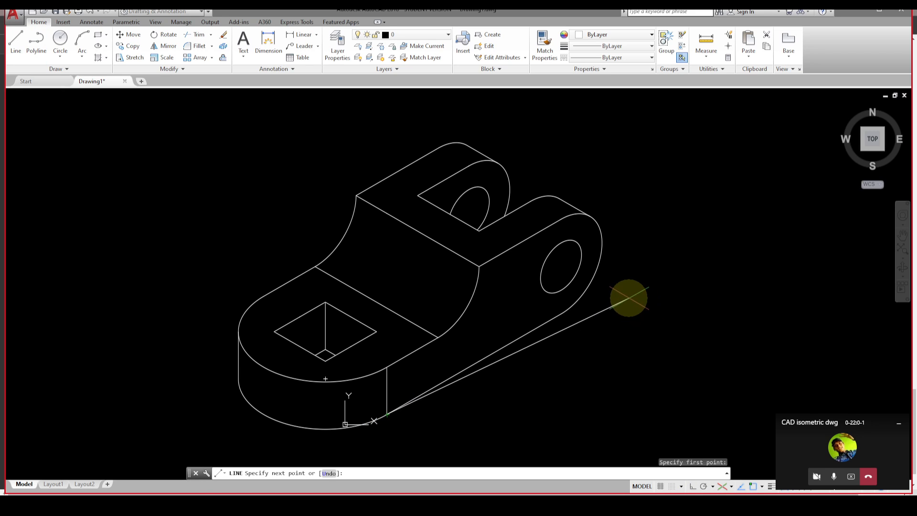
click(629, 298)
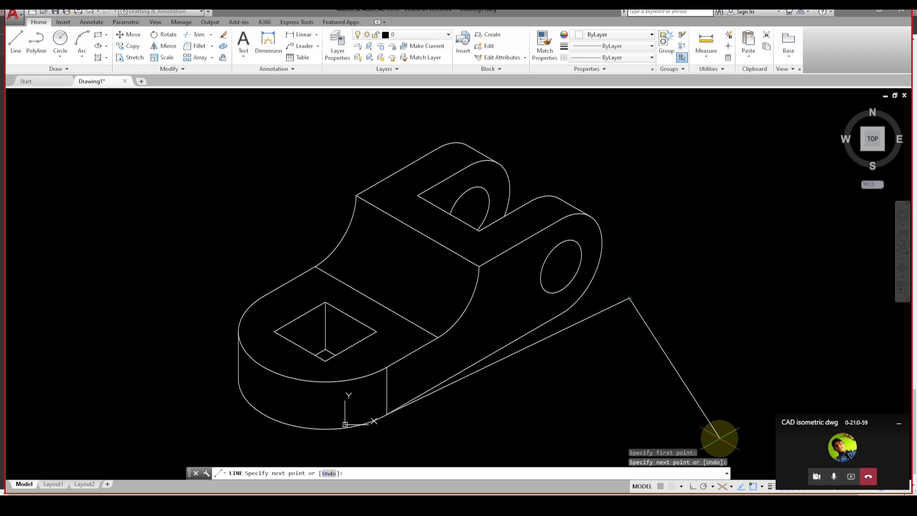
key(Escape)
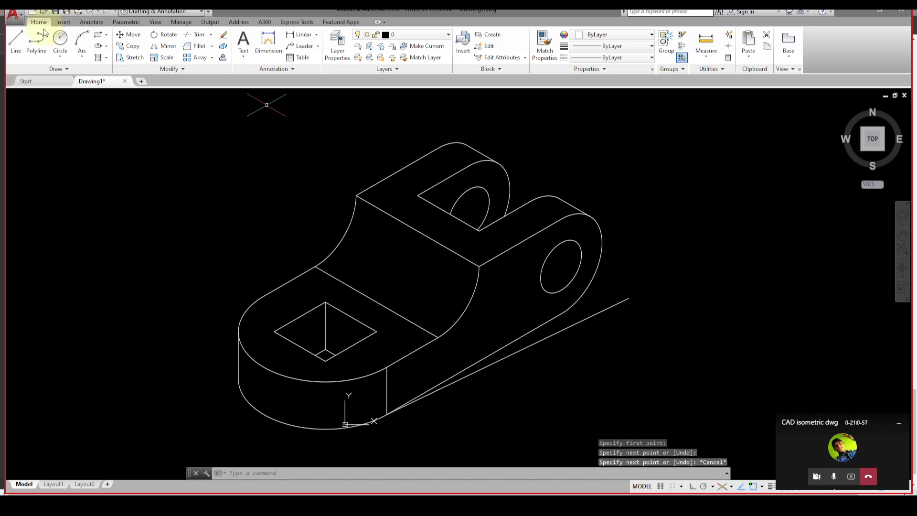
Step: Draw a second free line from the same lower corner up to a point beside the square hole
click(16, 40)
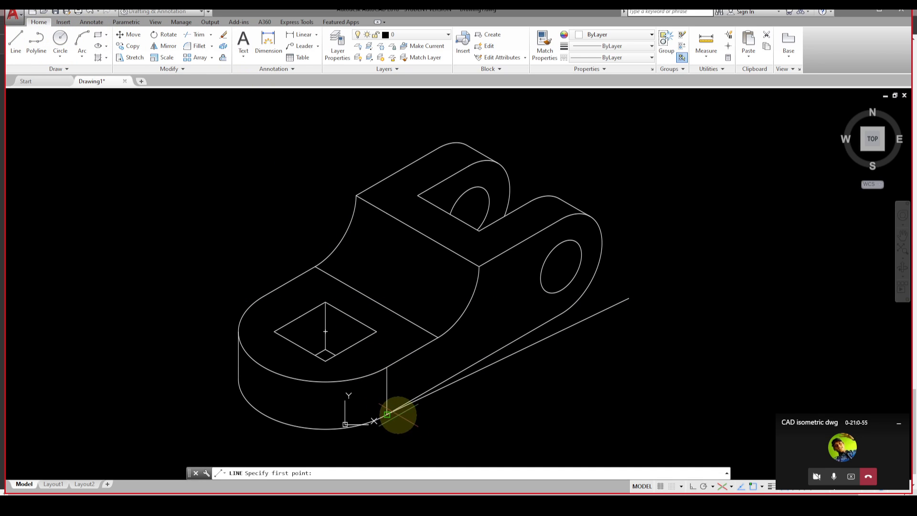
key(Escape)
text(l)
key(Return)
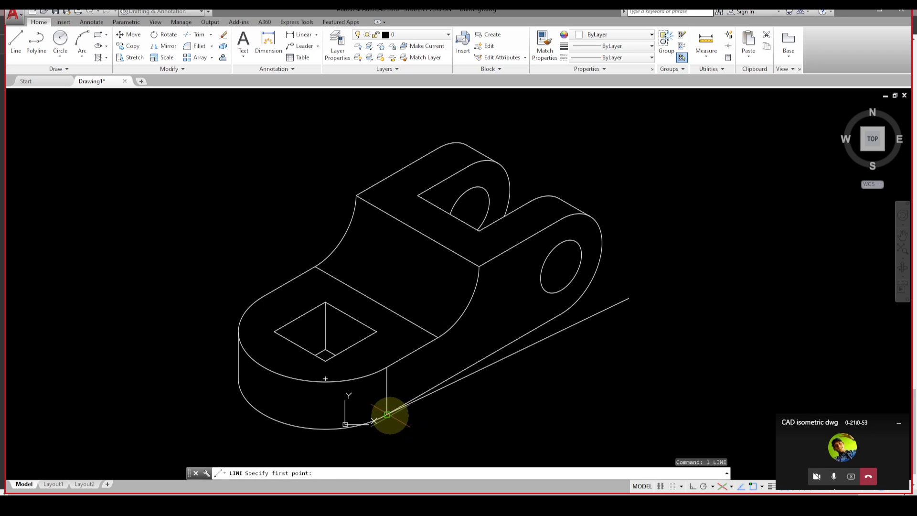
click(387, 414)
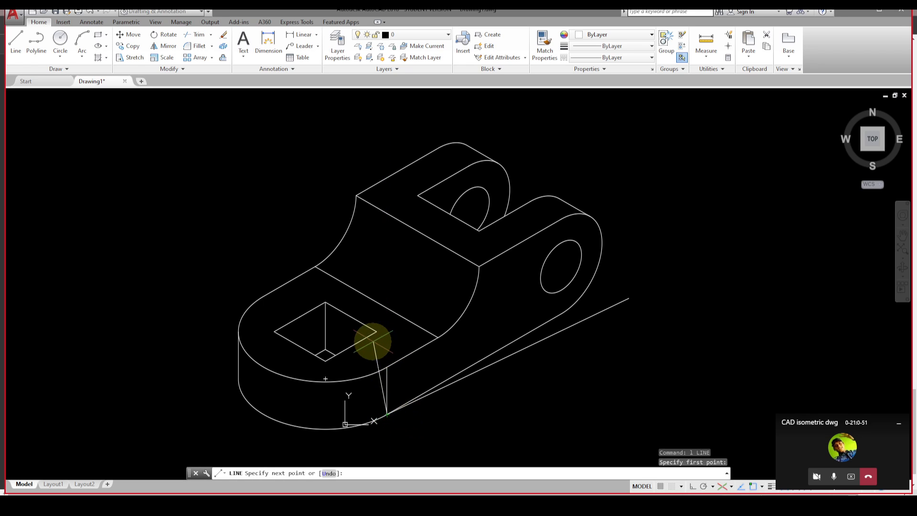
click(381, 338)
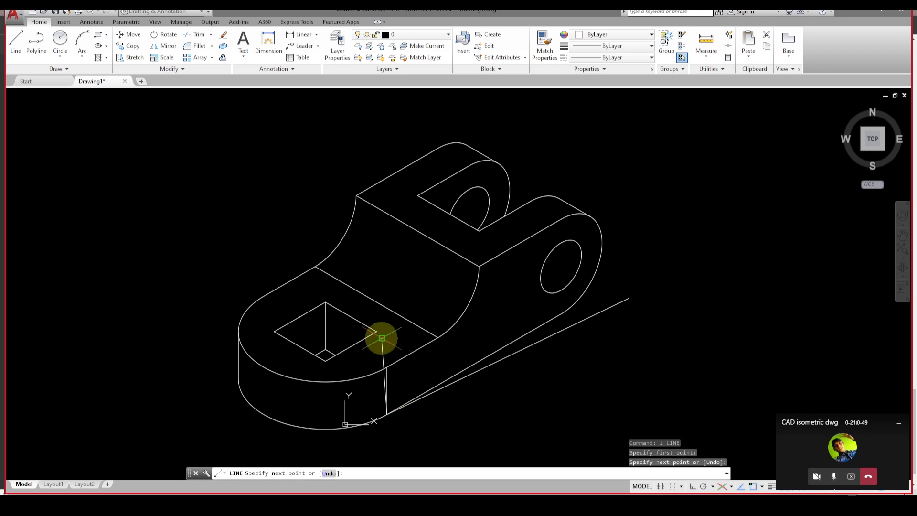
key(Escape)
Step: Stretch the long slanted line's far end closer to the bracket's lower edge by eye
scroll(530, 378, up, 4)
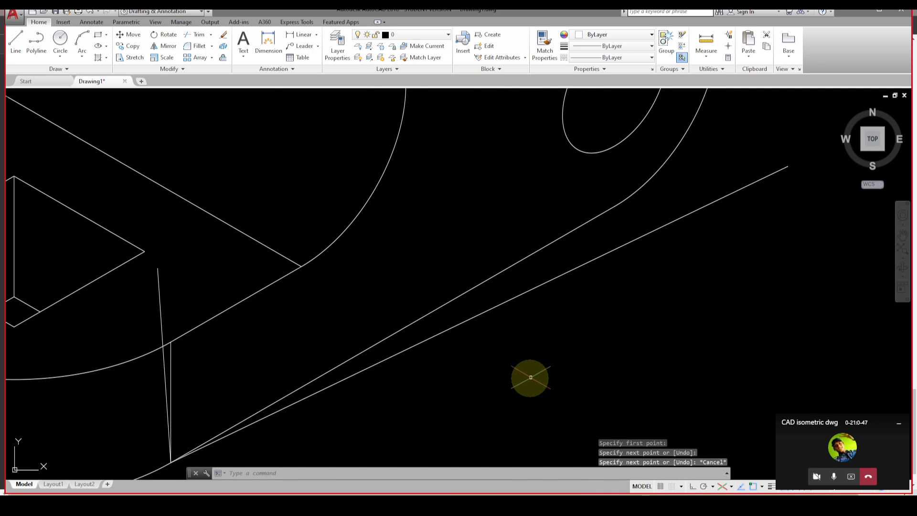
scroll(530, 378, down, 4)
click(589, 294)
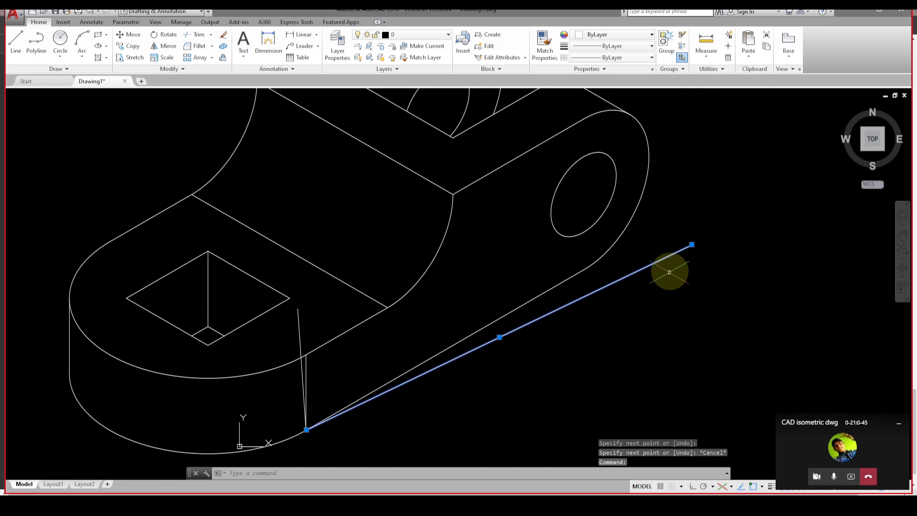
click(692, 245)
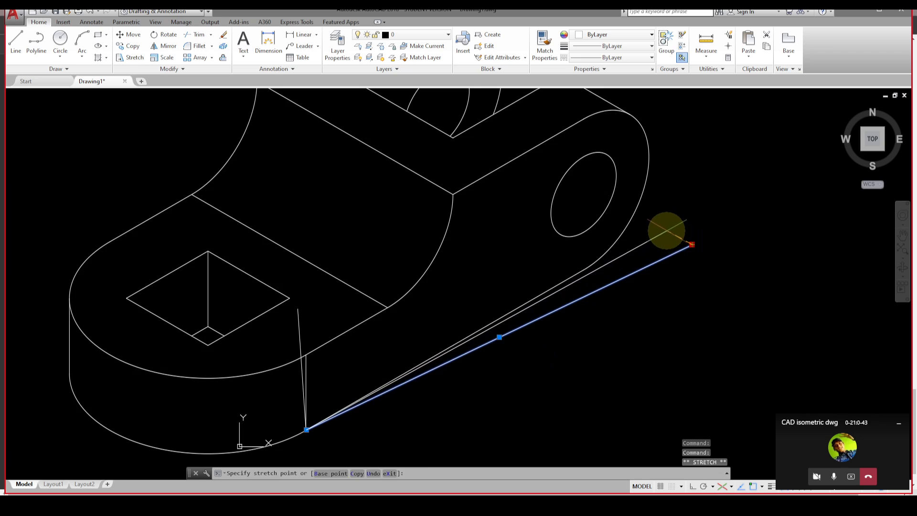
click(669, 228)
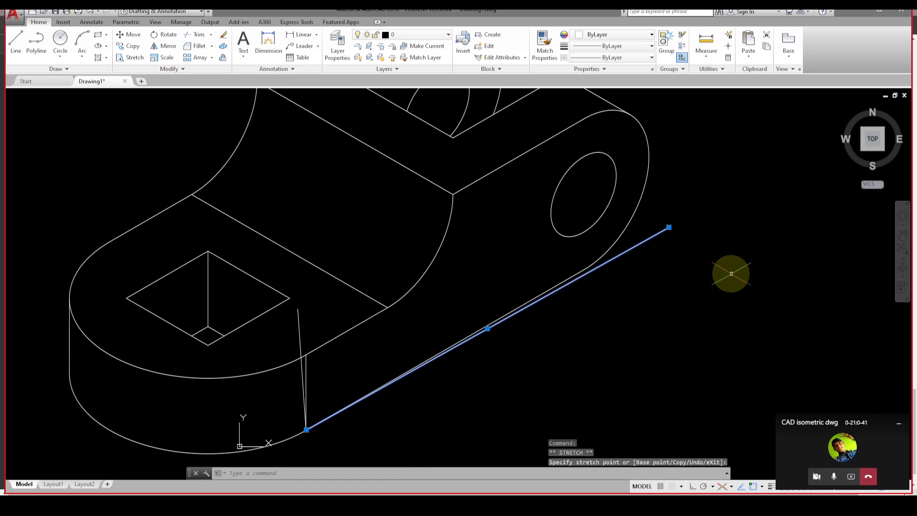
key(Escape)
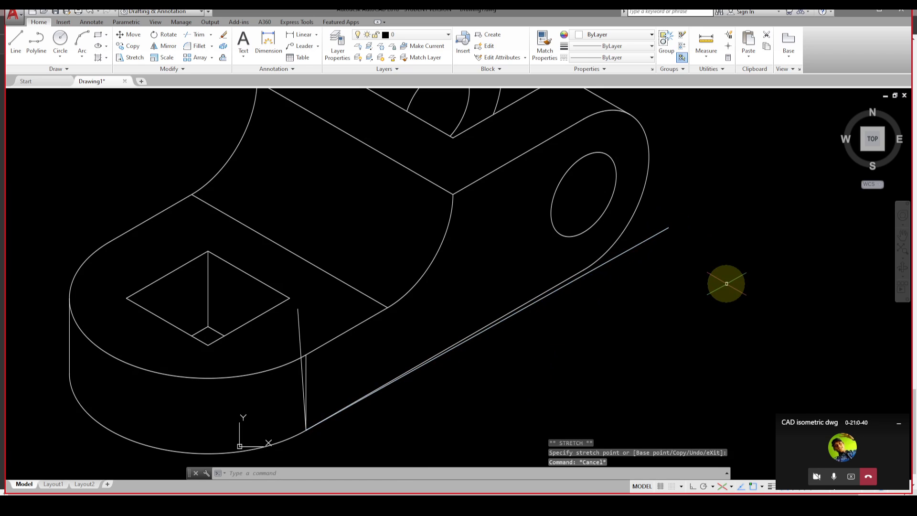
Step: Turn Ortho on and draw a line at 30° from the base's lower front corner to beyond the front prong
click(621, 254)
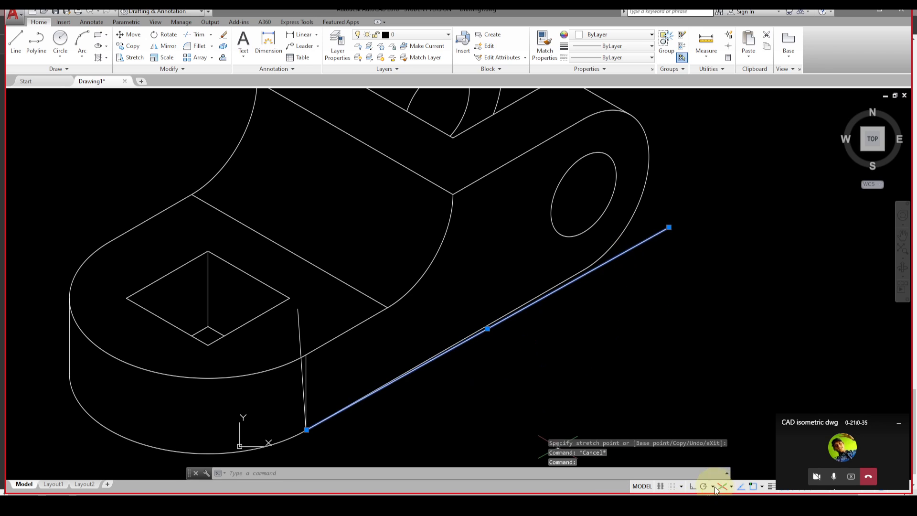
click(692, 488)
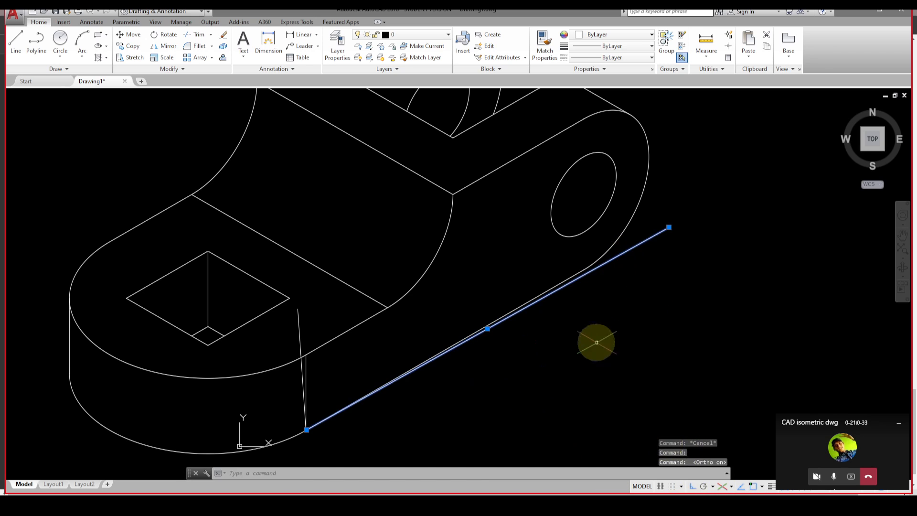
click(20, 38)
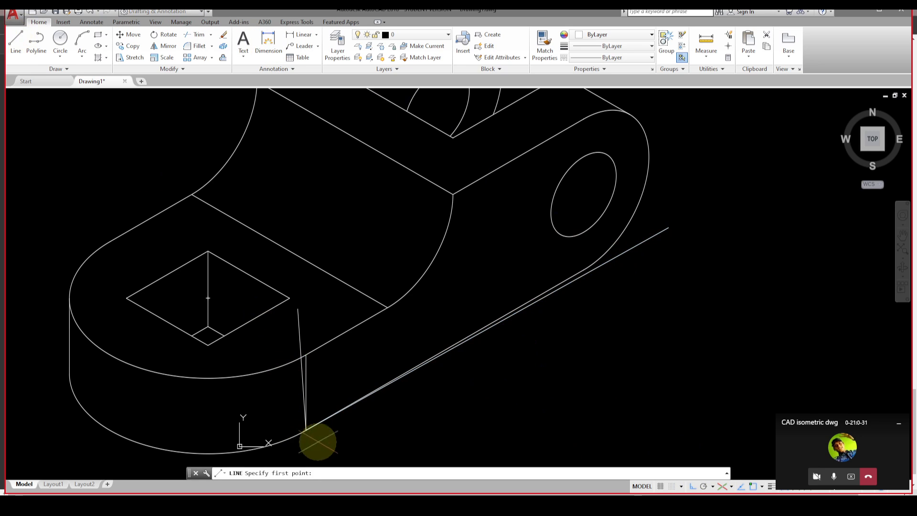
click(307, 430)
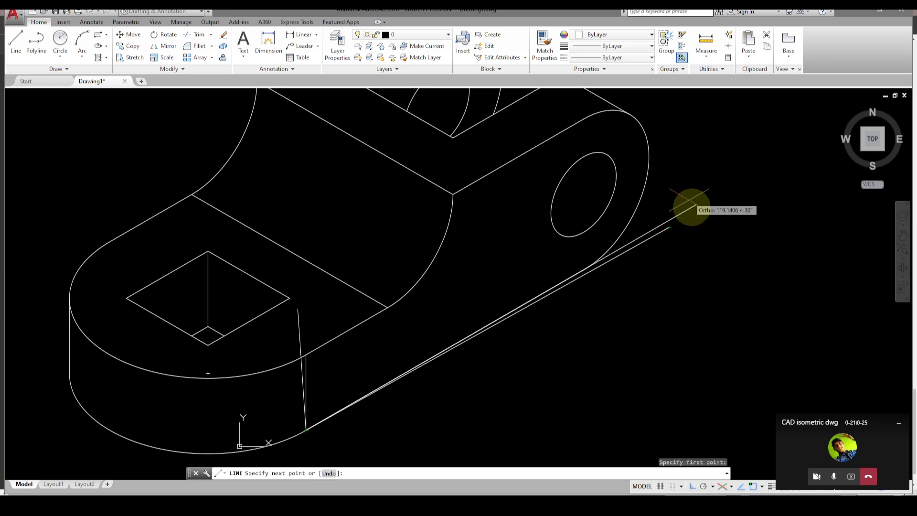
click(747, 172)
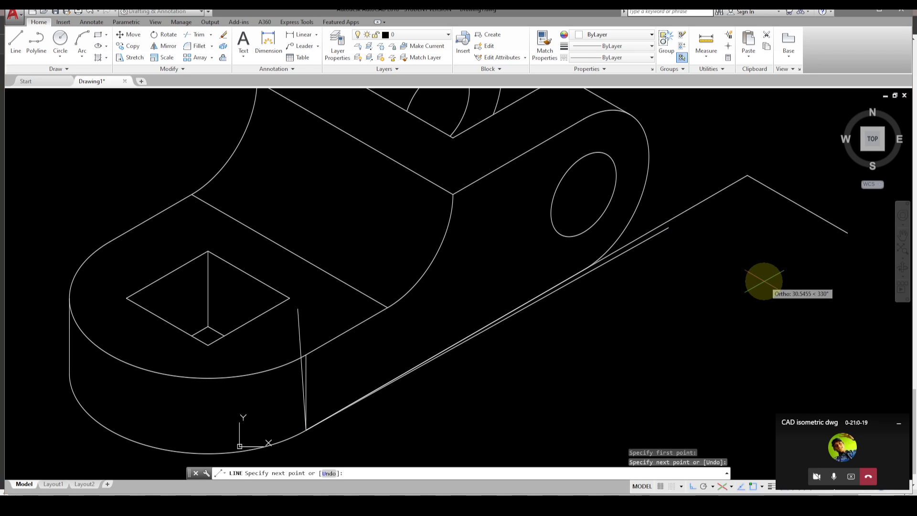
key(Escape)
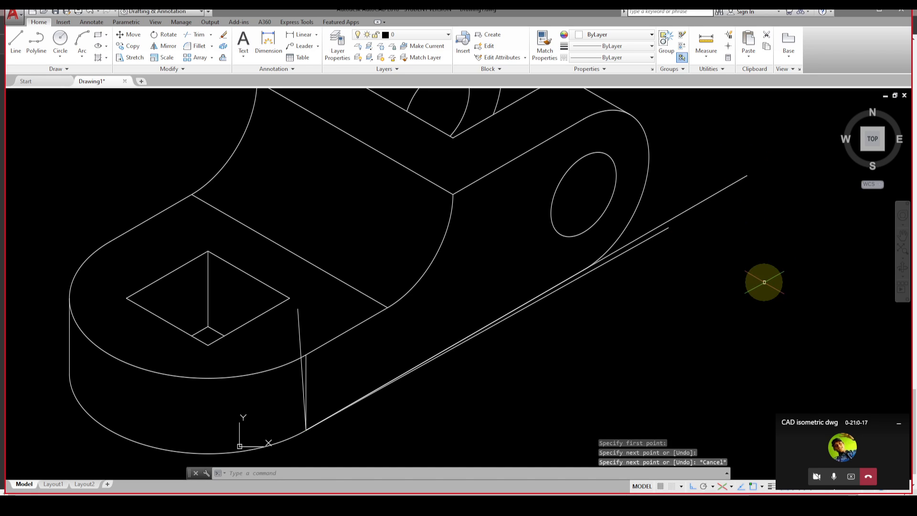